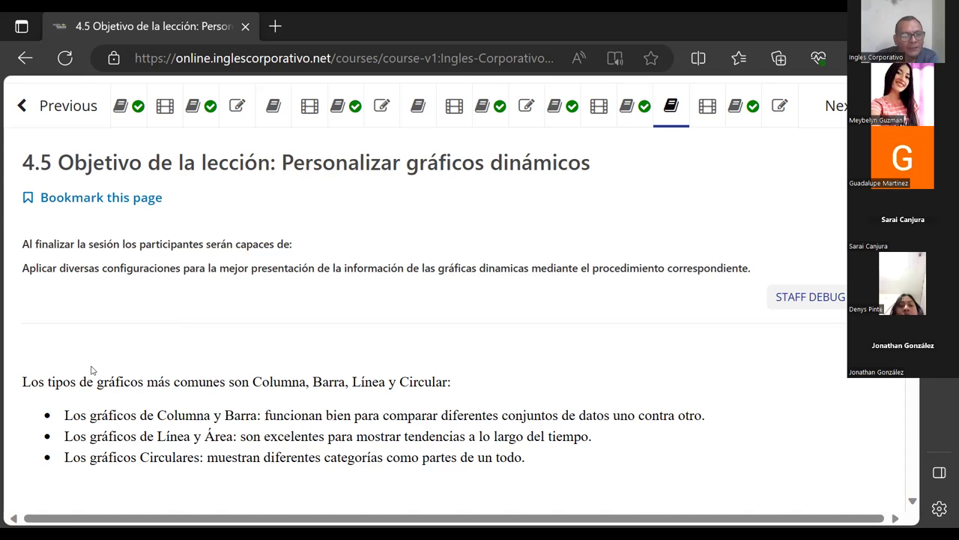
Scroll through the pivot-chart lesson page, then switch to the 'personalizar graficos dinamicos' workbook
{"action": "scroll", "coordinate": [81, 338], "scroll_direction": "down", "scroll_amount": 2}
{"action": "scroll", "coordinate": [101, 327], "scroll_direction": "down", "scroll_amount": 2}
{"action": "scroll", "coordinate": [102, 328], "scroll_direction": "down", "scroll_amount": 1}
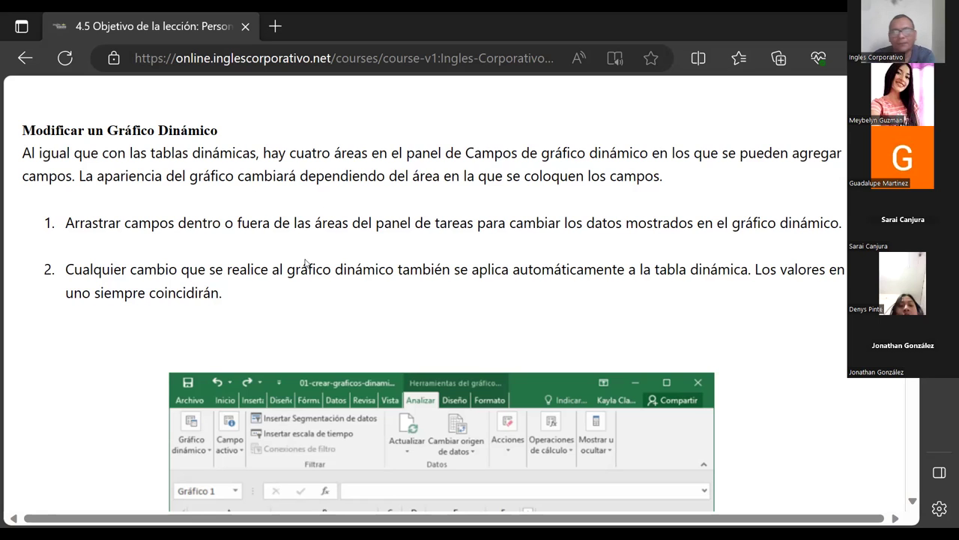
{"action": "scroll", "coordinate": [109, 325], "scroll_direction": "down", "scroll_amount": 1}
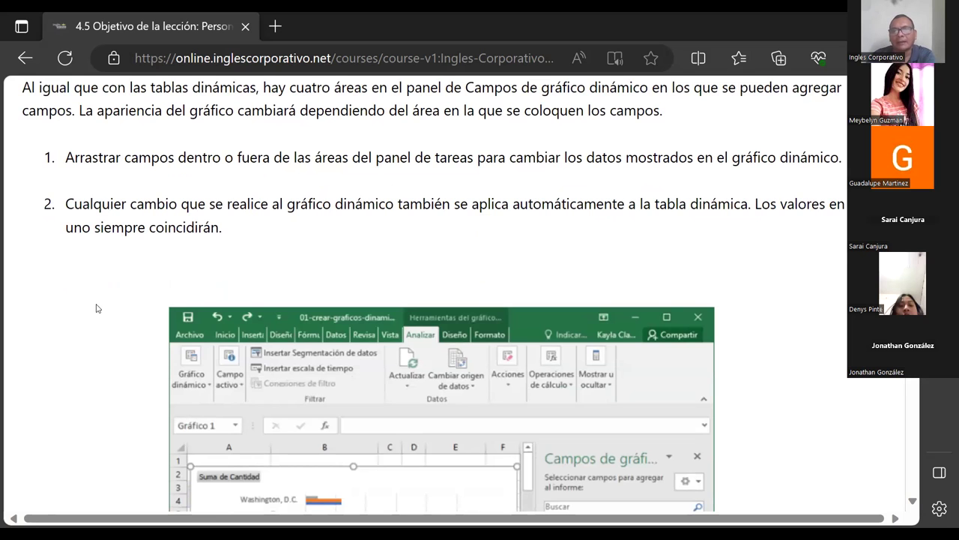
{"action": "scroll", "coordinate": [96, 319], "scroll_direction": "down", "scroll_amount": 2}
{"action": "scroll", "coordinate": [96, 319], "scroll_direction": "down", "scroll_amount": 5}
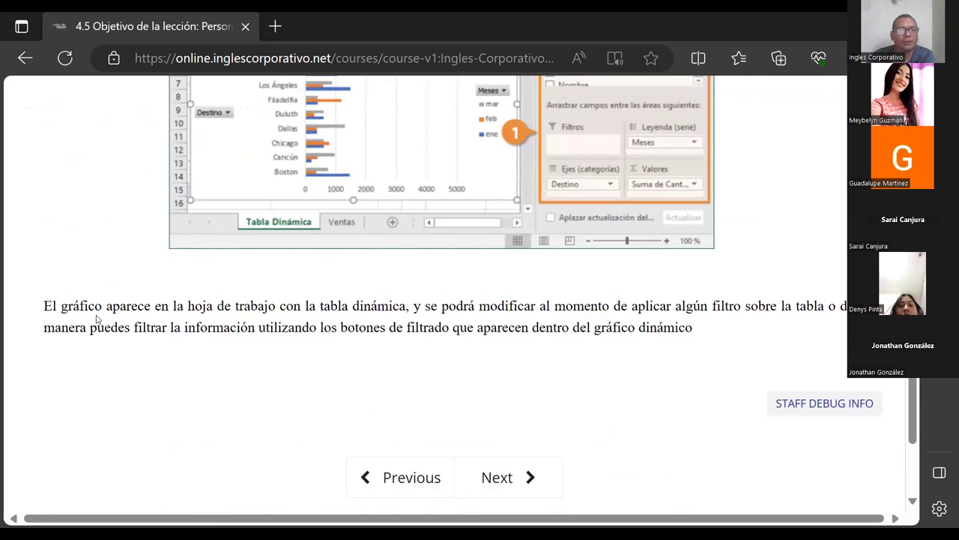
{"action": "scroll", "coordinate": [94, 320], "scroll_direction": "down", "scroll_amount": 2}
{"action": "scroll", "coordinate": [95, 320], "scroll_direction": "up", "scroll_amount": 3}
{"action": "scroll", "coordinate": [95, 320], "scroll_direction": "up", "scroll_amount": 6}
{"action": "scroll", "coordinate": [171, 319], "scroll_direction": "up", "scroll_amount": 3}
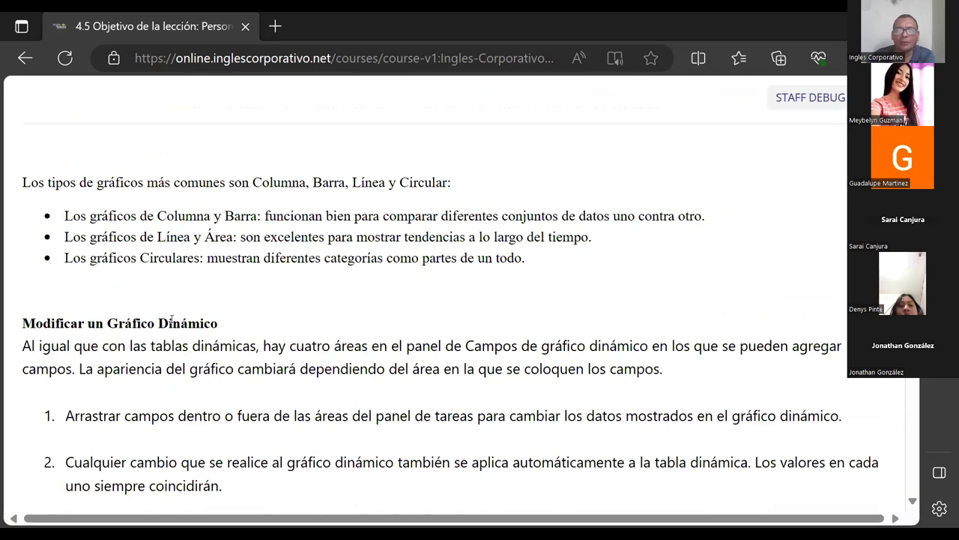
{"action": "scroll", "coordinate": [172, 319], "scroll_direction": "up", "scroll_amount": 1}
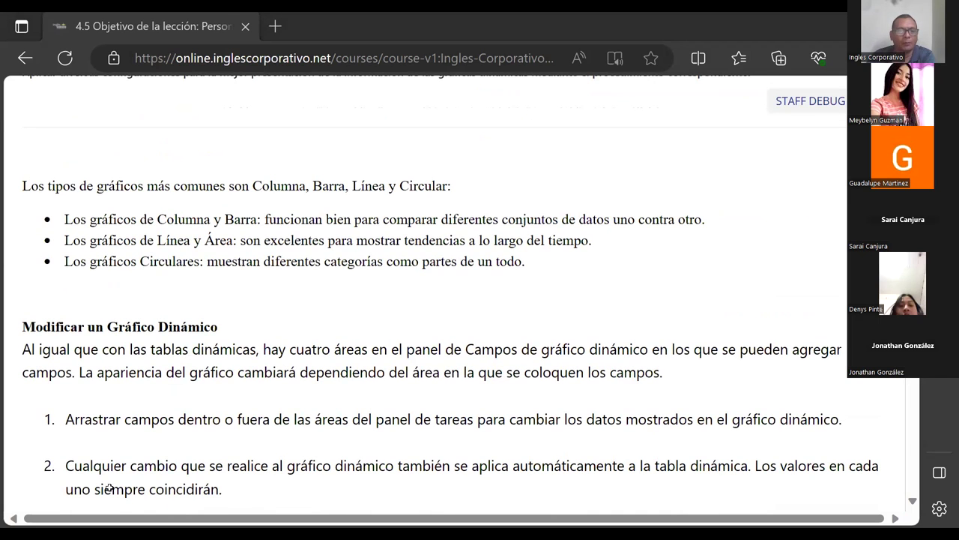
{"action": "key", "text": "alt+Tab"}
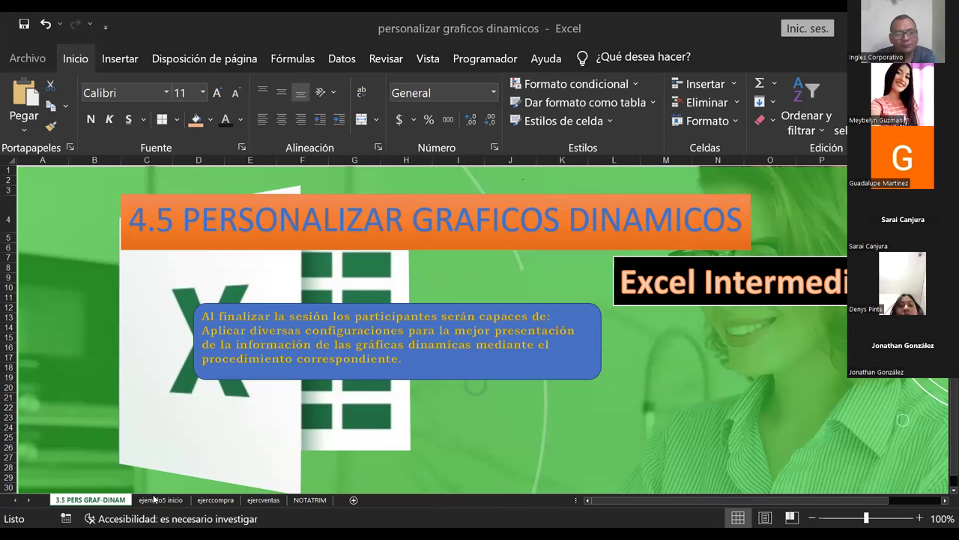
Go to the 'ejemplo5 inicio' sheet with its Vendedor, Producto and precio table
{"action": "left_click", "coordinate": [156, 500]}
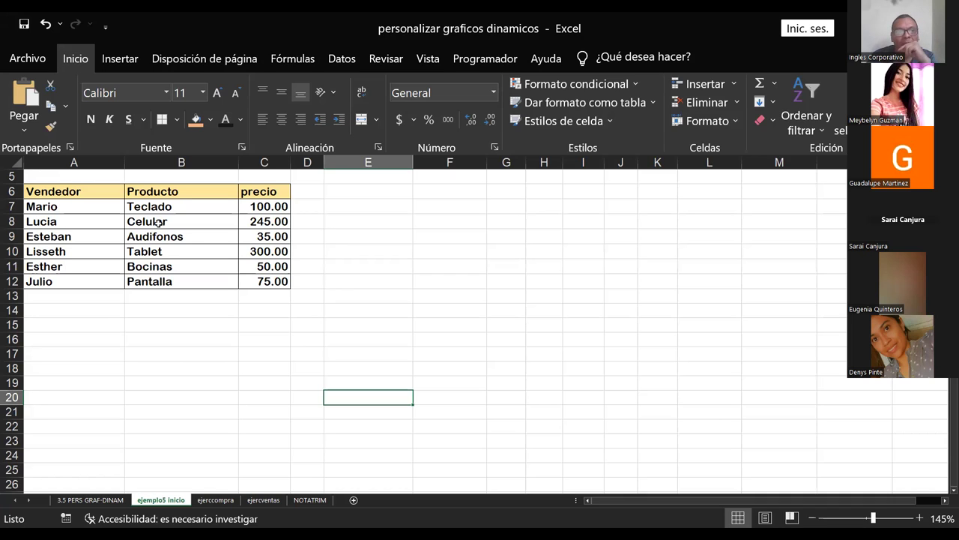
Select the full sales table A6:C12, from the Vendedor header to the last price
{"action": "mouse_move", "coordinate": [51, 195]}
{"action": "left_mouse_down"}
{"action": "mouse_move", "coordinate": [255, 238]}
{"action": "mouse_move", "coordinate": [273, 282]}
{"action": "left_mouse_up"}
{"action": "left_click", "coordinate": [430, 257]}
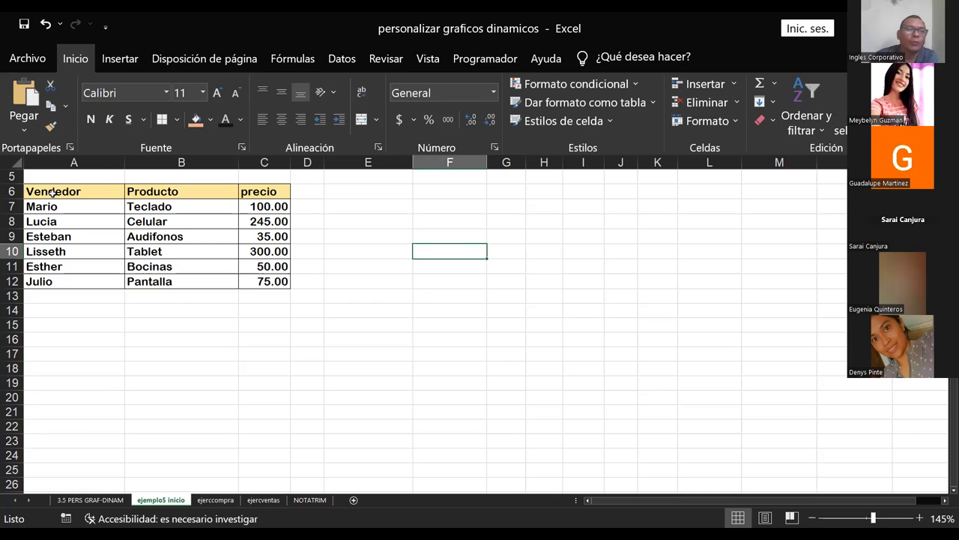
{"action": "left_click_drag", "start_coordinate": [49, 189], "coordinate": [279, 284]}
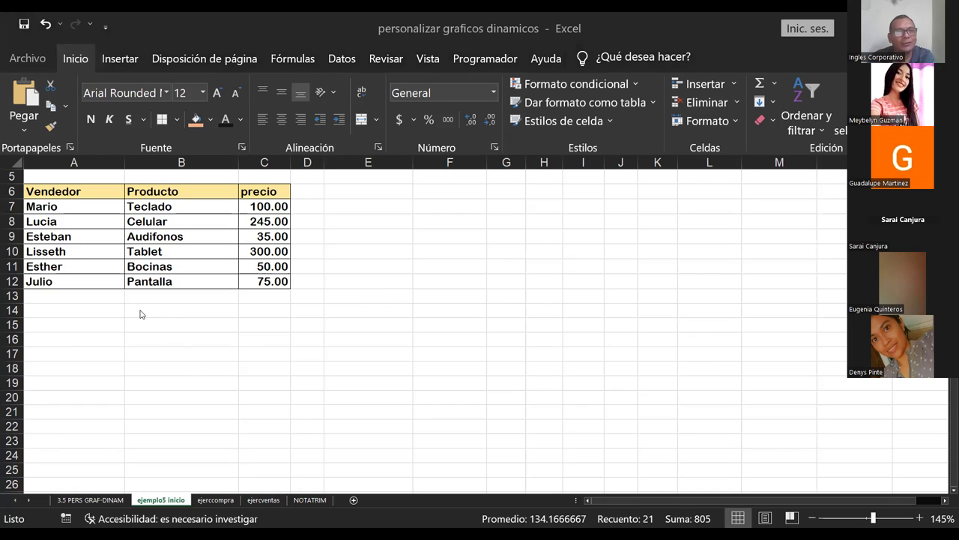
{"action": "left_click", "coordinate": [55, 192]}
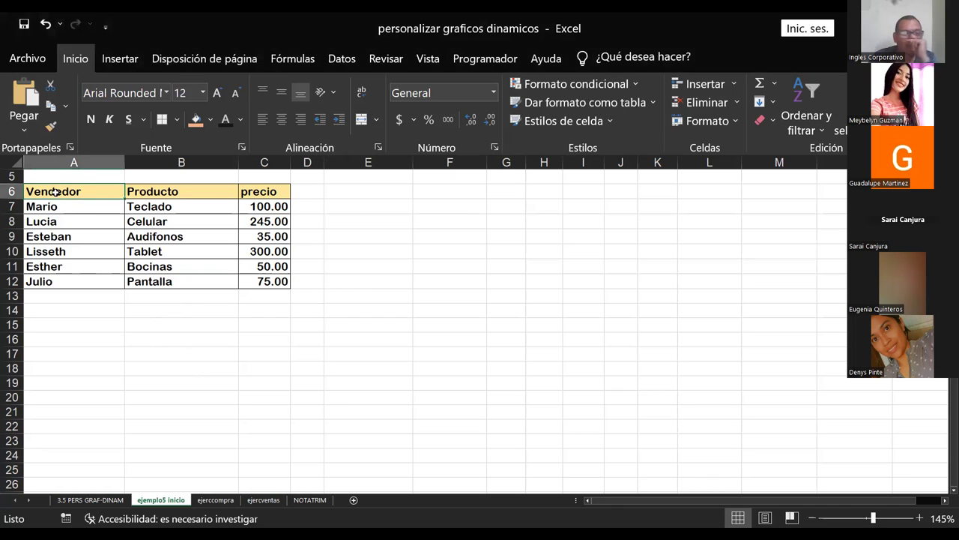
{"action": "left_click", "coordinate": [127, 336]}
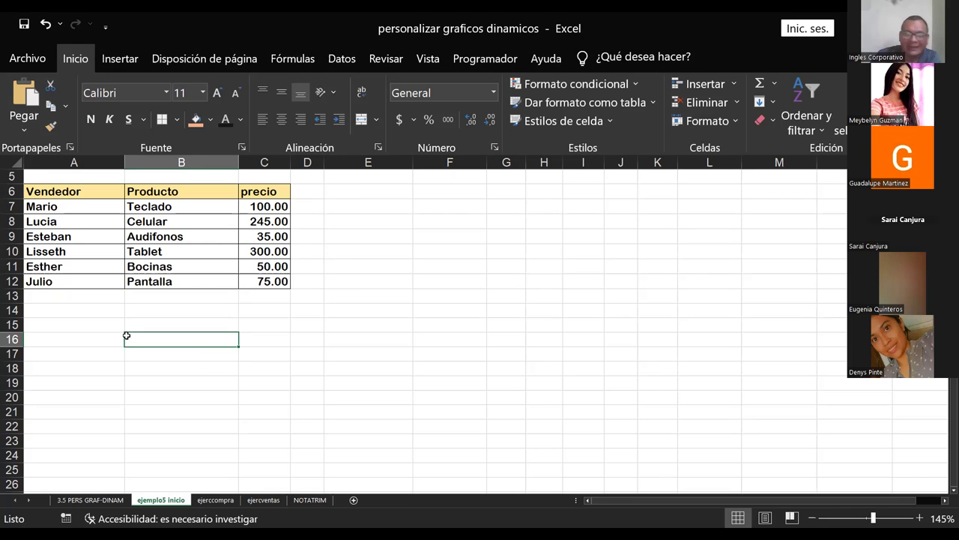
{"action": "left_click", "coordinate": [341, 189]}
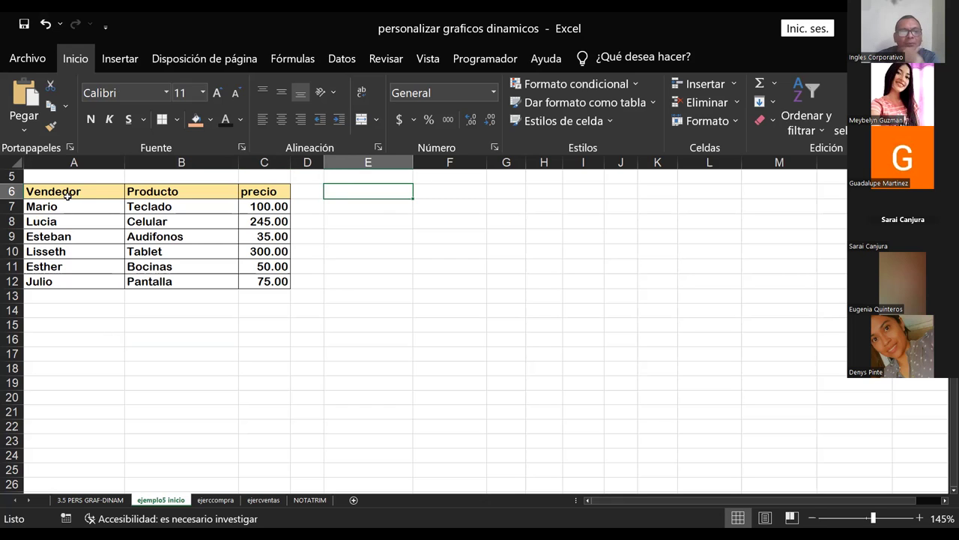
{"action": "mouse_move", "coordinate": [67, 194]}
{"action": "left_mouse_down"}
{"action": "mouse_move", "coordinate": [199, 192]}
{"action": "mouse_move", "coordinate": [253, 219]}
{"action": "mouse_move", "coordinate": [260, 282]}
{"action": "left_mouse_up"}
Change the C6 header from 'precio' to 'Precio' and reselect the table A6:C12
{"action": "left_click", "coordinate": [259, 194]}
{"action": "double_click", "coordinate": [258, 193]}
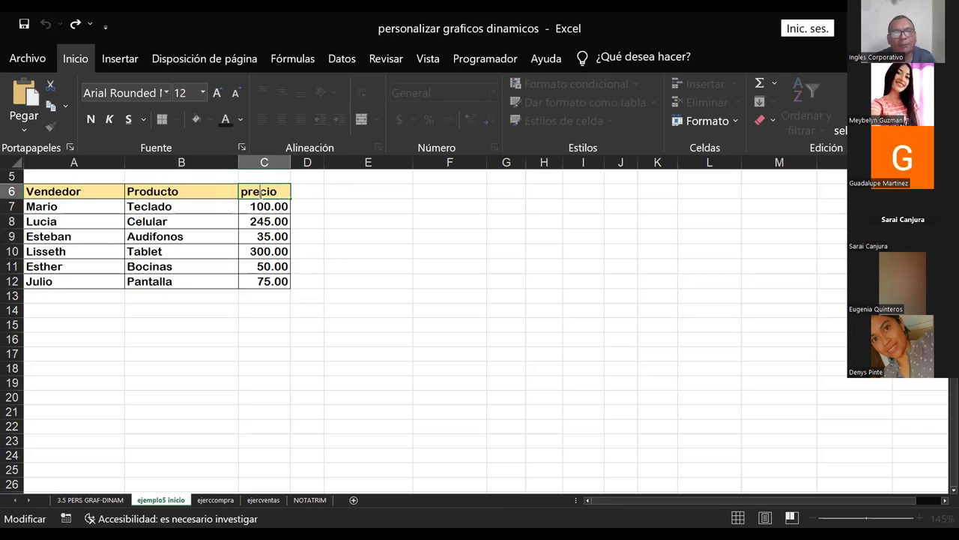
{"action": "key", "text": "Delete"}
{"action": "type", "text": "p"}
{"action": "key", "text": "BackSpace"}
{"action": "type", "text": "P"}
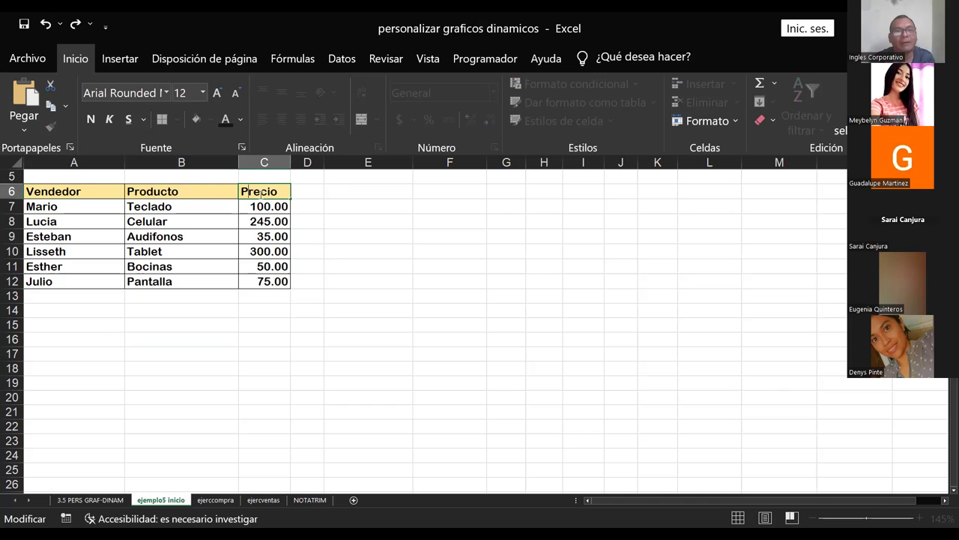
{"action": "key", "text": "Return"}
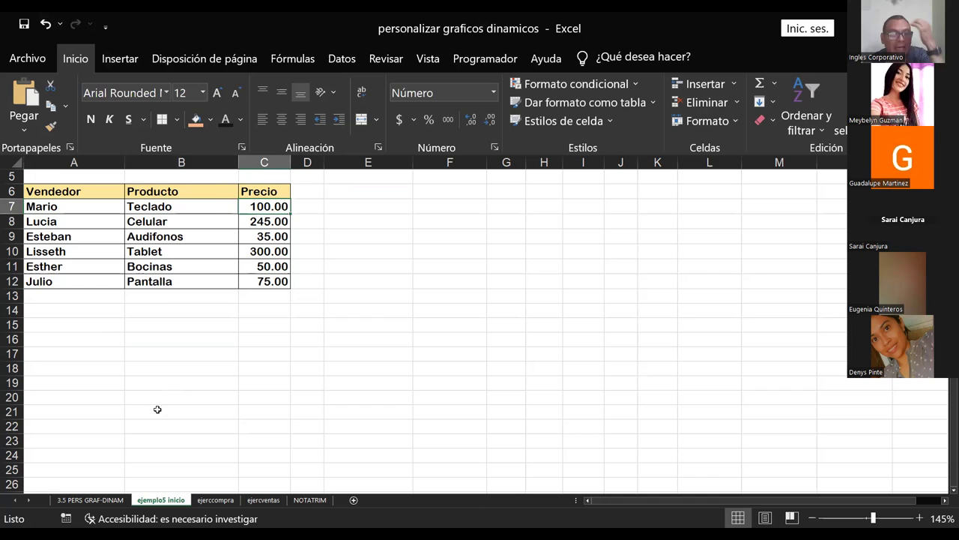
{"action": "left_click", "coordinate": [166, 377]}
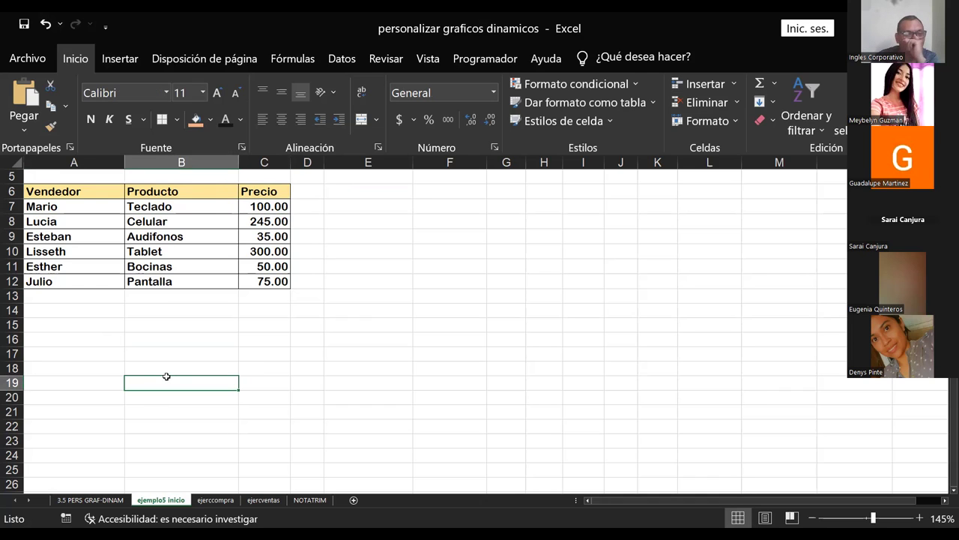
{"action": "left_click_drag", "start_coordinate": [49, 192], "coordinate": [266, 284]}
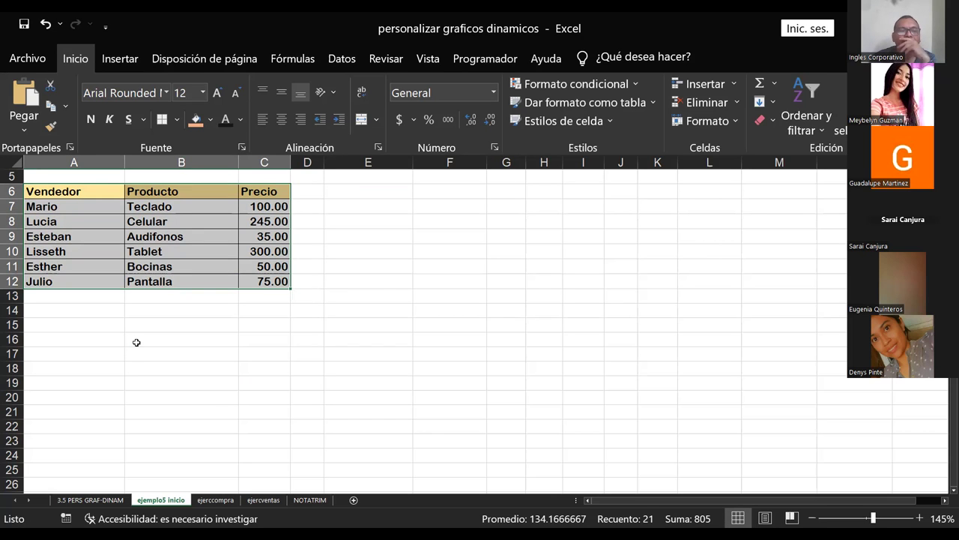
Choose Insertar > Gráfico dinámico > Gráfico dinámico for the selected sales table
{"action": "left_click", "coordinate": [118, 57]}
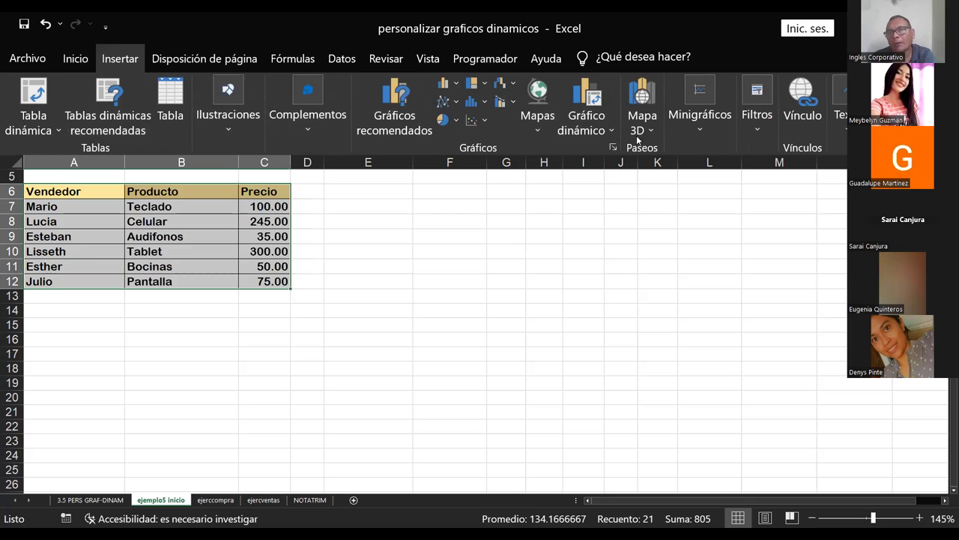
{"action": "left_click", "coordinate": [612, 132]}
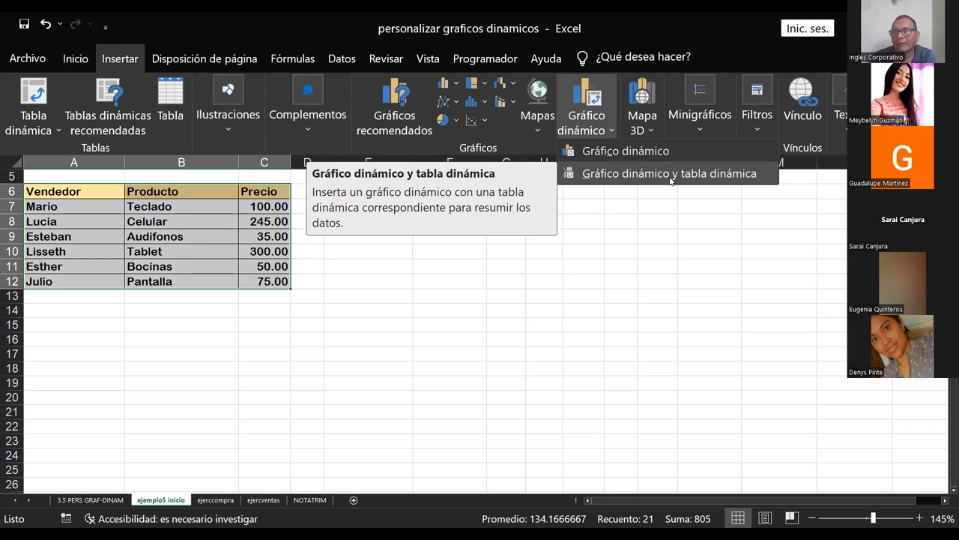
{"action": "left_click", "coordinate": [612, 152]}
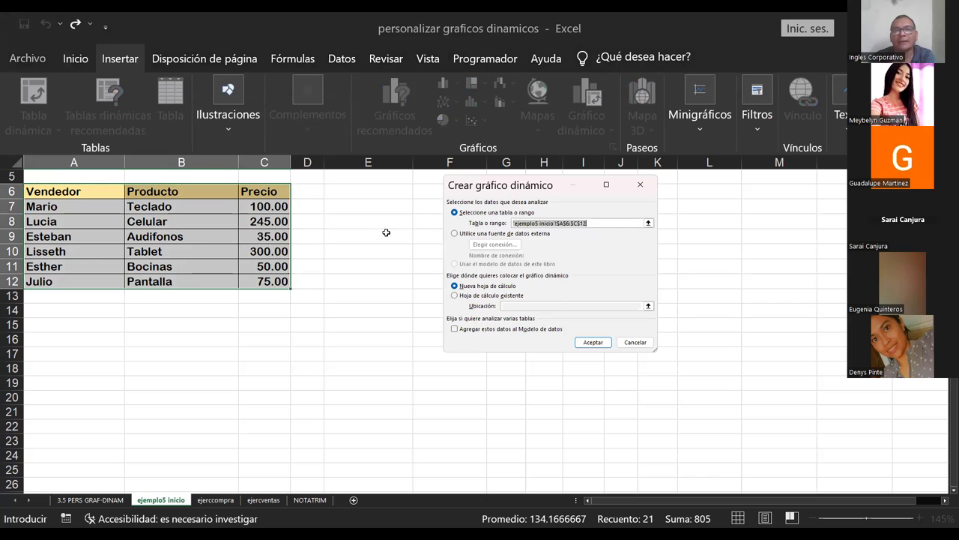
Set the pivot chart source to A6:C12 and place it on the existing sheet at E7
{"action": "left_click", "coordinate": [143, 329]}
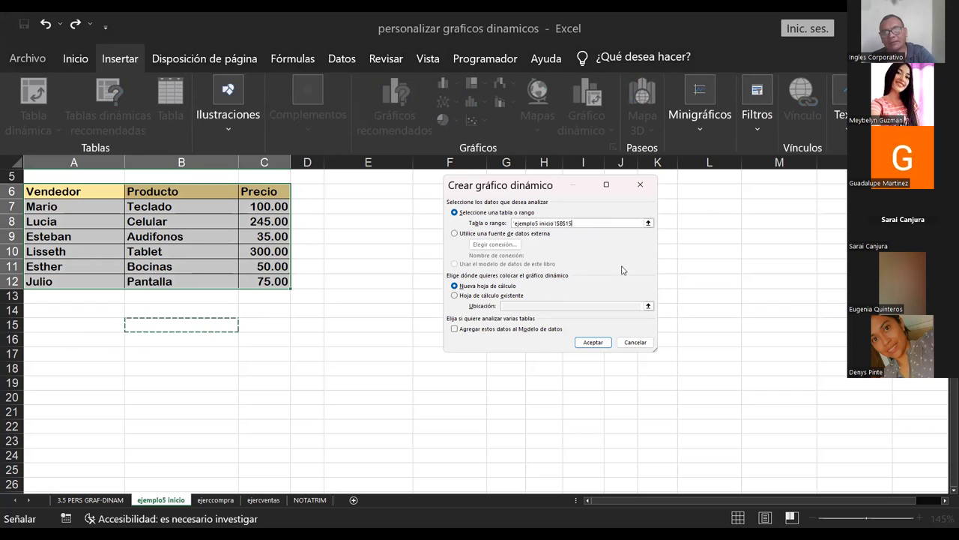
{"action": "left_click", "coordinate": [585, 224]}
{"action": "key", "text": "BackSpace"}
{"action": "key", "text": "BackSpace"}
{"action": "key", "text": "BackSpace"}
{"action": "key", "text": "BackSpace"}
{"action": "key", "text": "BackSpace"}
{"action": "key", "text": "BackSpace"}
{"action": "key", "text": "BackSpace"}
{"action": "key", "text": "BackSpace"}
{"action": "key", "text": "BackSpace"}
{"action": "key", "text": "BackSpace"}
{"action": "key", "text": "BackSpace"}
{"action": "key", "text": "BackSpace"}
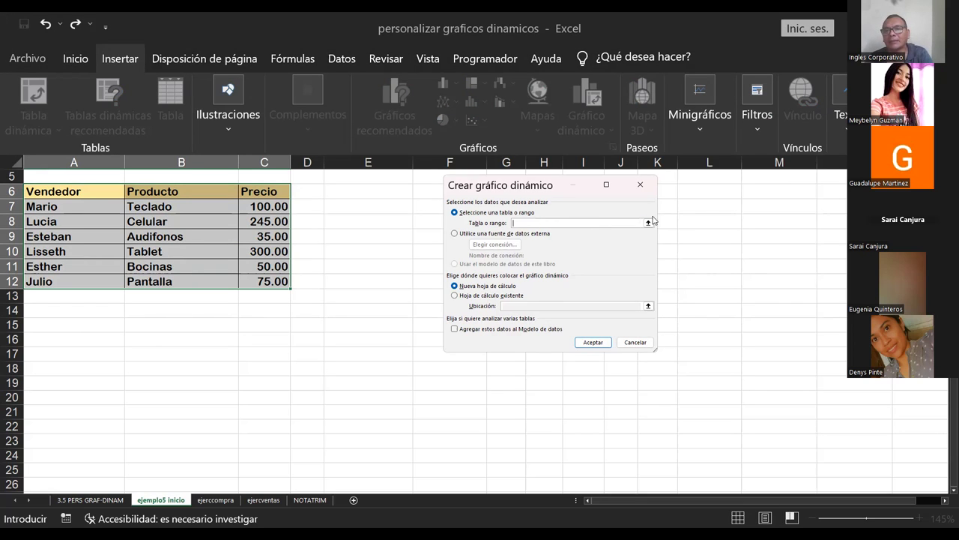
{"action": "left_click", "coordinate": [648, 224]}
{"action": "mouse_move", "coordinate": [37, 188]}
{"action": "left_mouse_down"}
{"action": "mouse_move", "coordinate": [131, 194]}
{"action": "mouse_move", "coordinate": [250, 281]}
{"action": "left_mouse_up"}
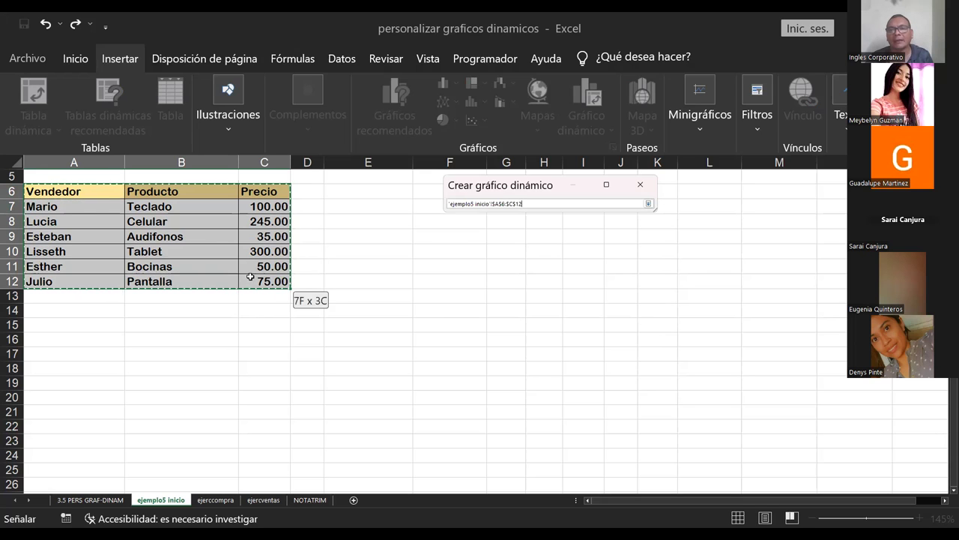
{"action": "left_click", "coordinate": [649, 204]}
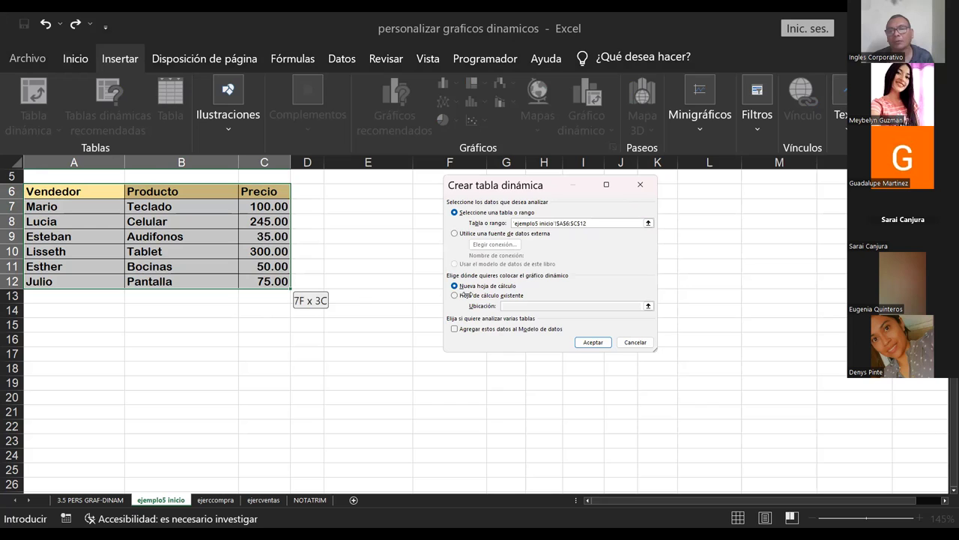
{"action": "left_click", "coordinate": [454, 295]}
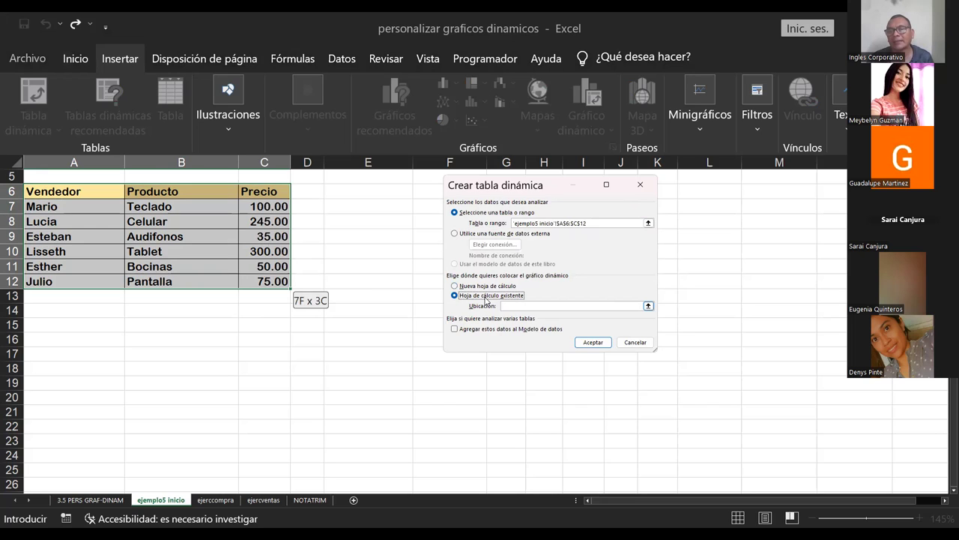
{"action": "left_click", "coordinate": [487, 299]}
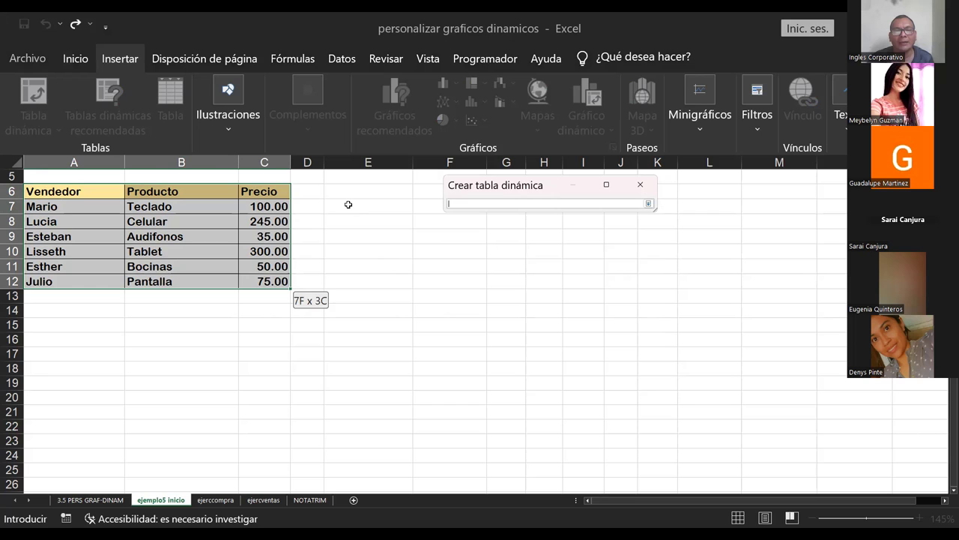
{"action": "left_click", "coordinate": [345, 204]}
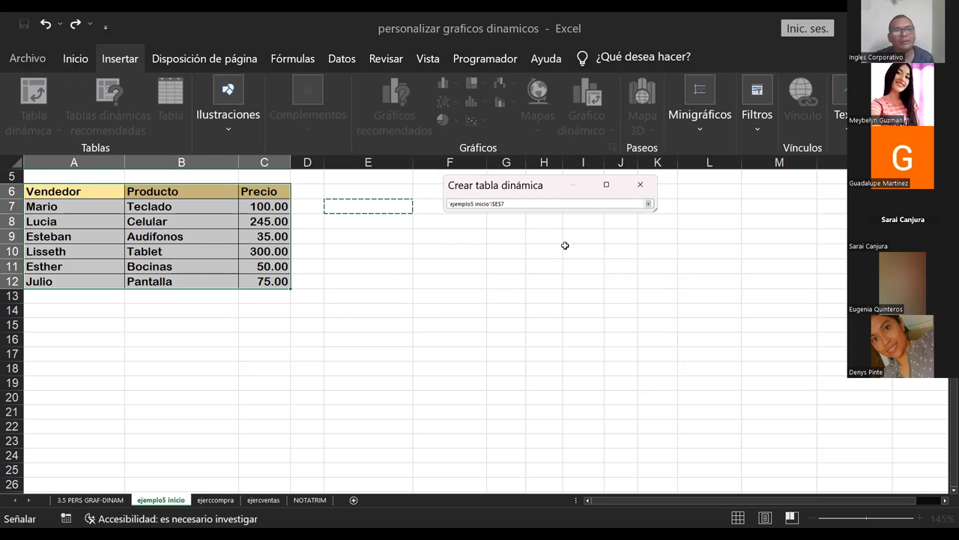
{"action": "left_click", "coordinate": [648, 204]}
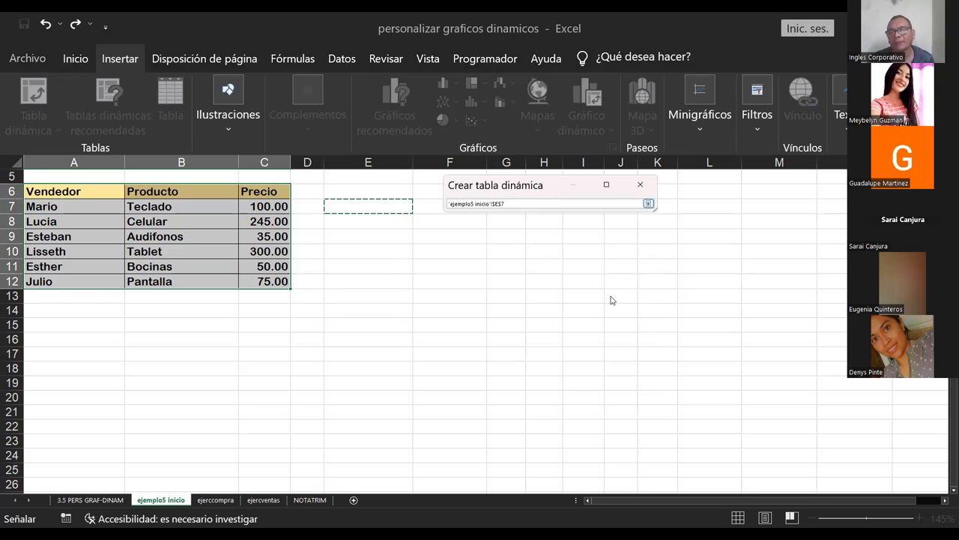
{"action": "left_click", "coordinate": [593, 343]}
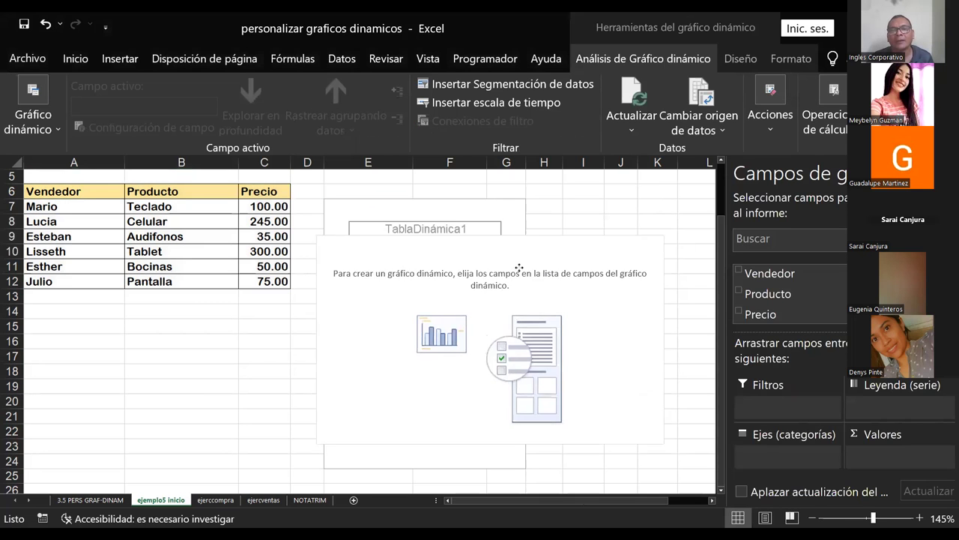
{"action": "left_click", "coordinate": [417, 203]}
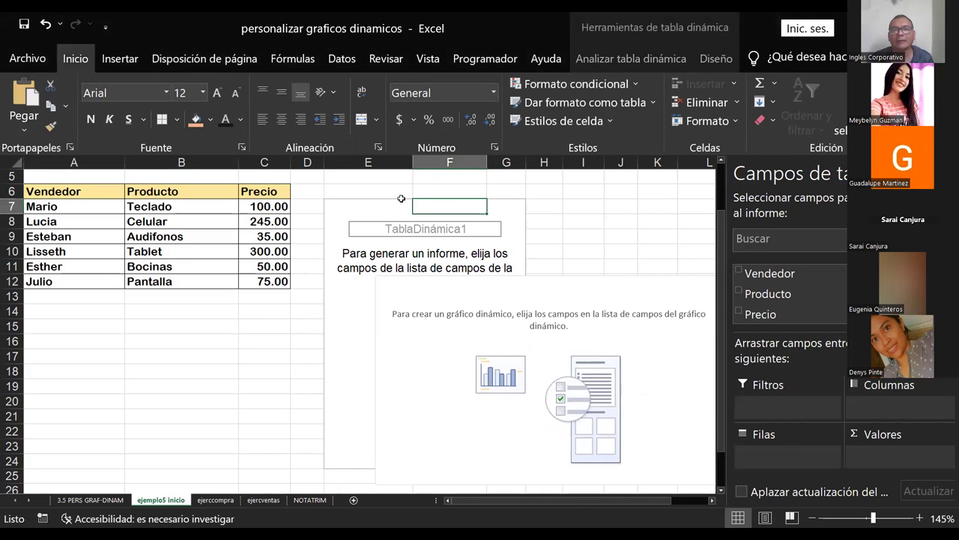
{"action": "left_click", "coordinate": [389, 205]}
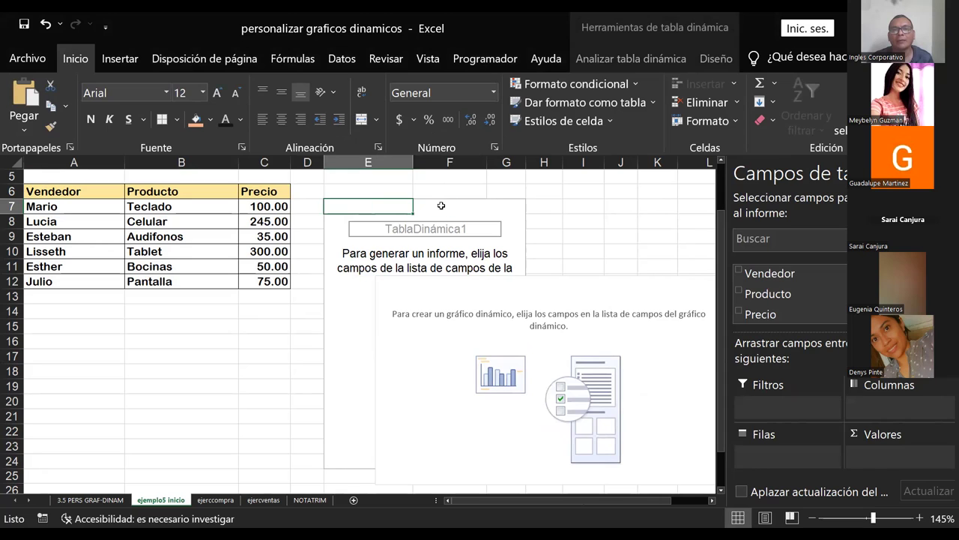
{"action": "left_click", "coordinate": [442, 205]}
{"action": "left_click_drag", "start_coordinate": [448, 200], "coordinate": [150, 326]}
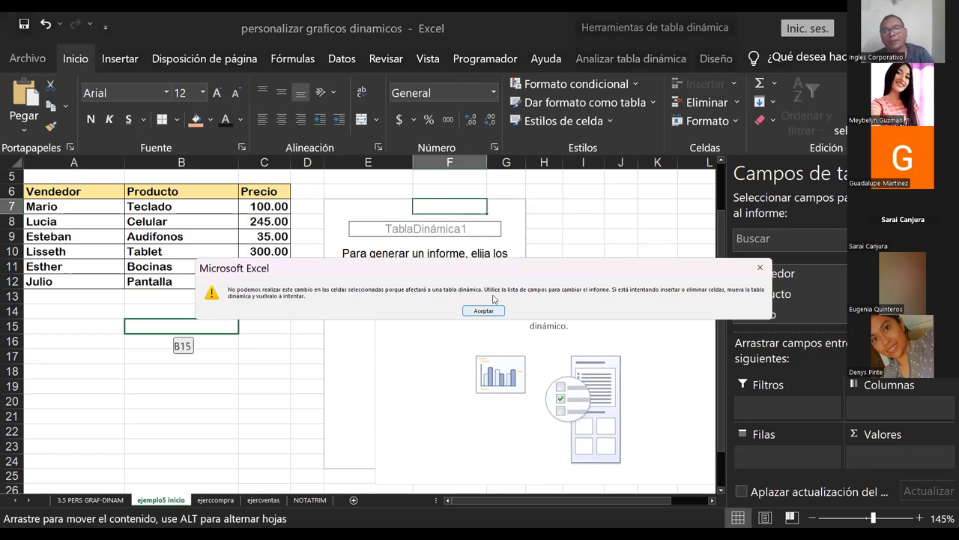
{"action": "key", "text": "Return"}
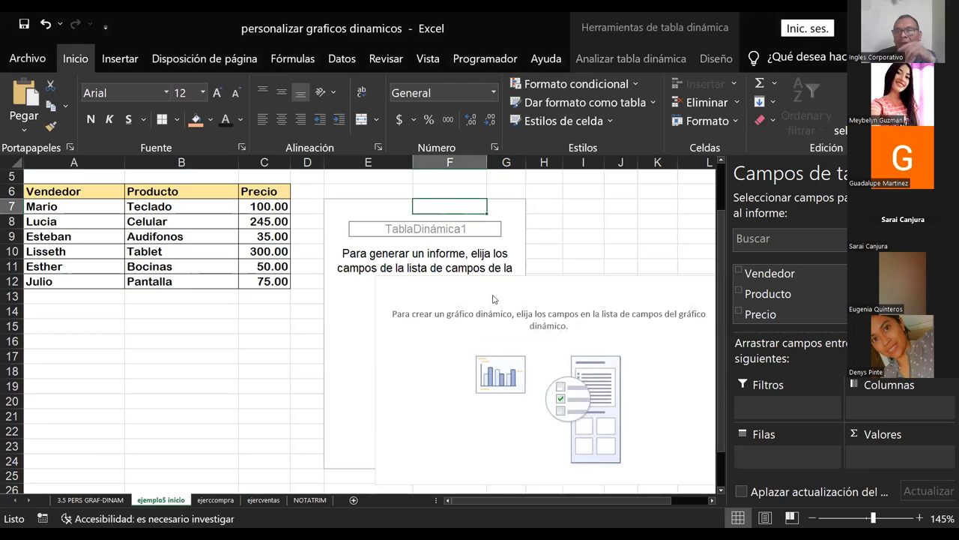
Move the empty pivot chart below the sales table at the lower left of the sheet
{"action": "left_click", "coordinate": [573, 282]}
{"action": "left_click_drag", "start_coordinate": [573, 283], "coordinate": [263, 319]}
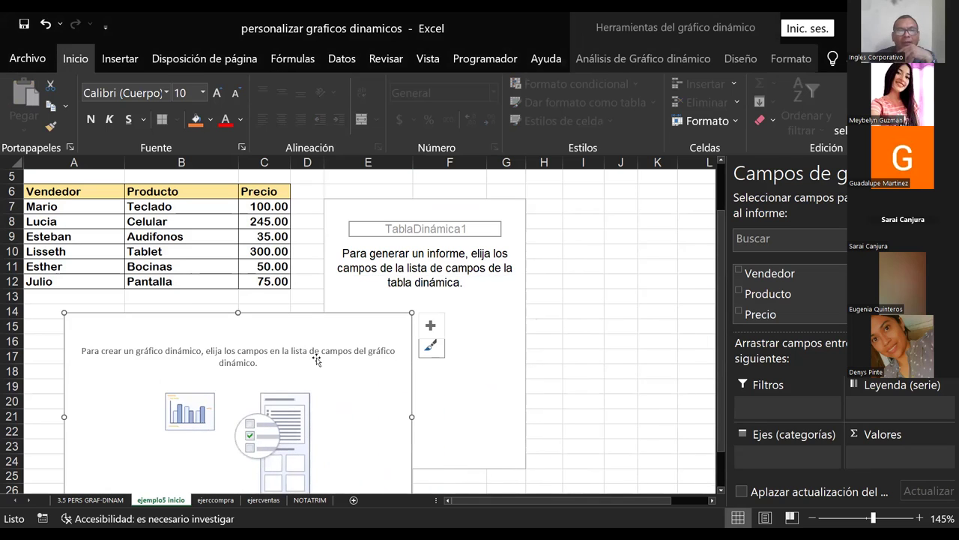
{"action": "left_click_drag", "start_coordinate": [316, 360], "coordinate": [298, 356]}
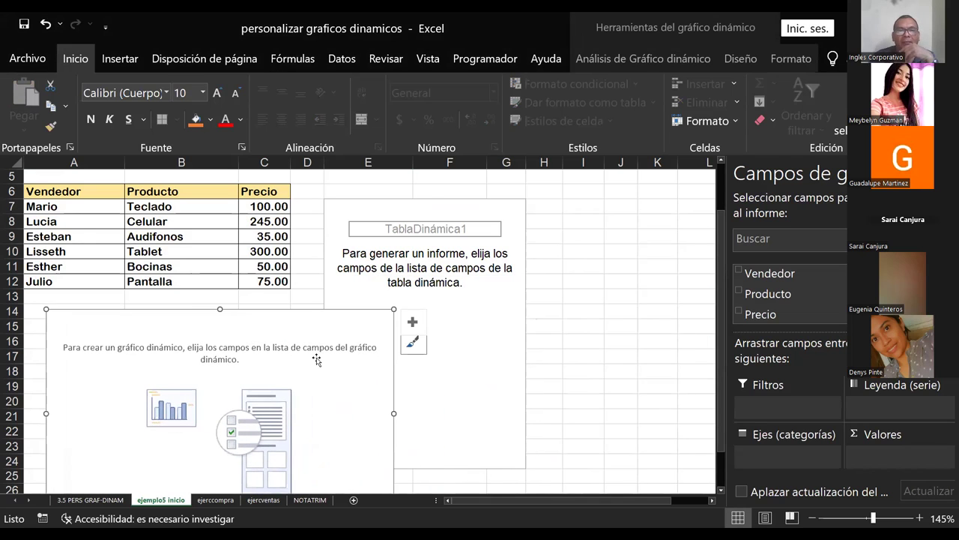
{"action": "left_click", "coordinate": [452, 213]}
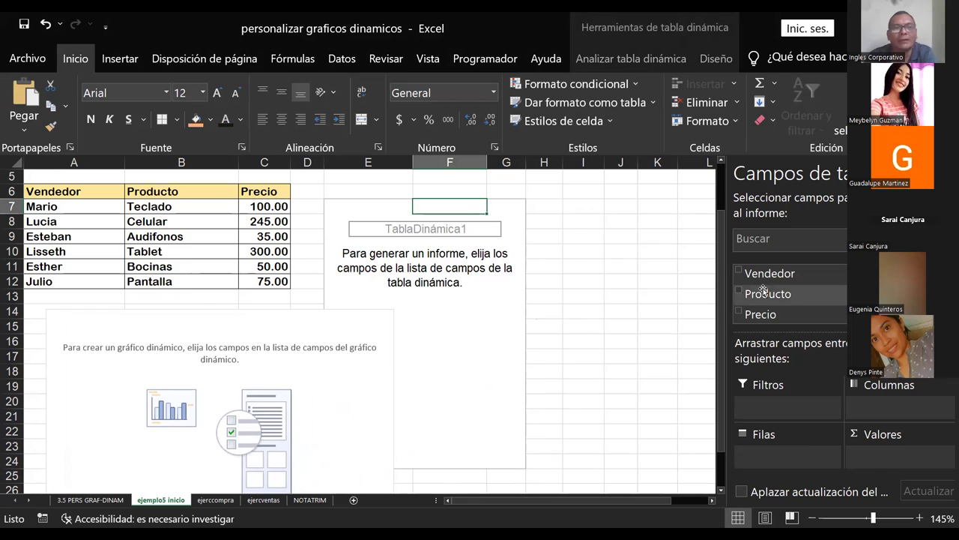
{"action": "scroll", "coordinate": [787, 292], "scroll_direction": "down", "scroll_amount": 1}
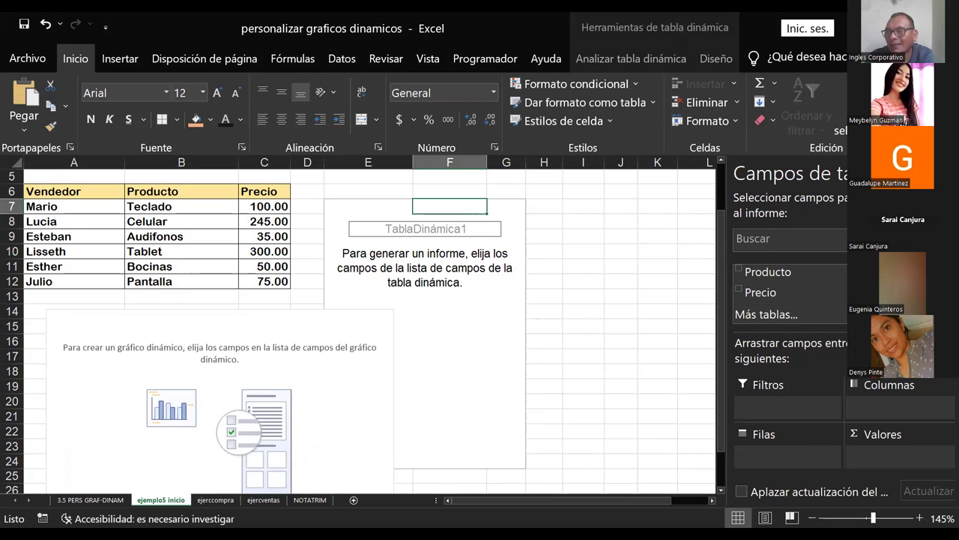
{"action": "left_click", "coordinate": [894, 441]}
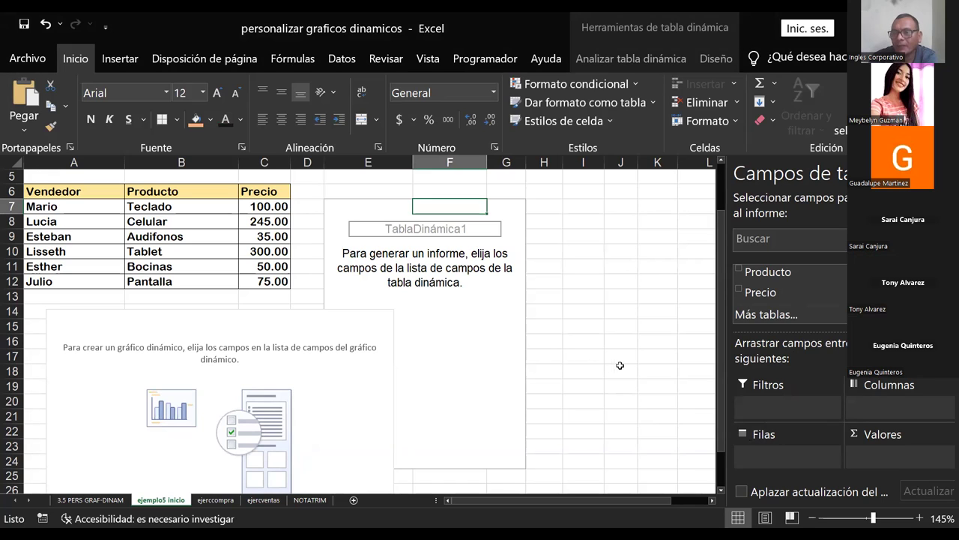
Put Producto in Filas and Precio in Valores, summing prices per product to 805
{"action": "mouse_move", "coordinate": [776, 276]}
{"action": "left_mouse_down"}
{"action": "mouse_move", "coordinate": [774, 464]}
{"action": "mouse_move", "coordinate": [770, 457]}
{"action": "left_mouse_up"}
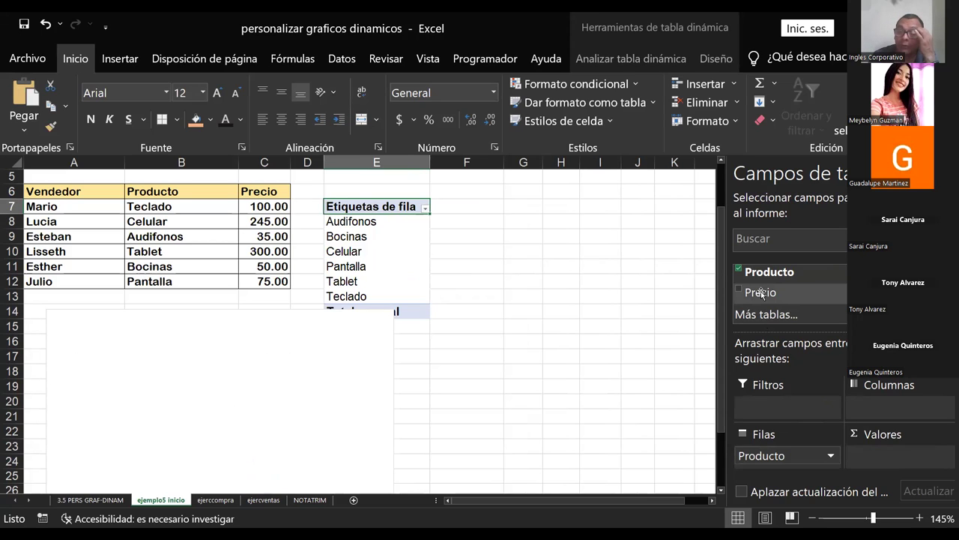
{"action": "mouse_move", "coordinate": [761, 293]}
{"action": "left_mouse_down"}
{"action": "mouse_move", "coordinate": [917, 429]}
{"action": "mouse_move", "coordinate": [900, 460]}
{"action": "left_mouse_up"}
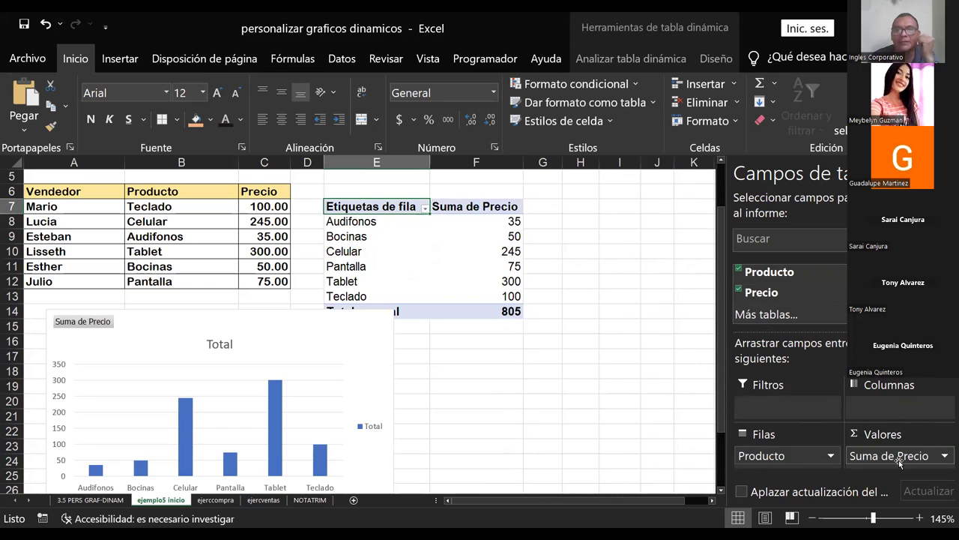
{"action": "left_click", "coordinate": [574, 238]}
{"action": "left_click_drag", "start_coordinate": [352, 207], "coordinate": [488, 300]}
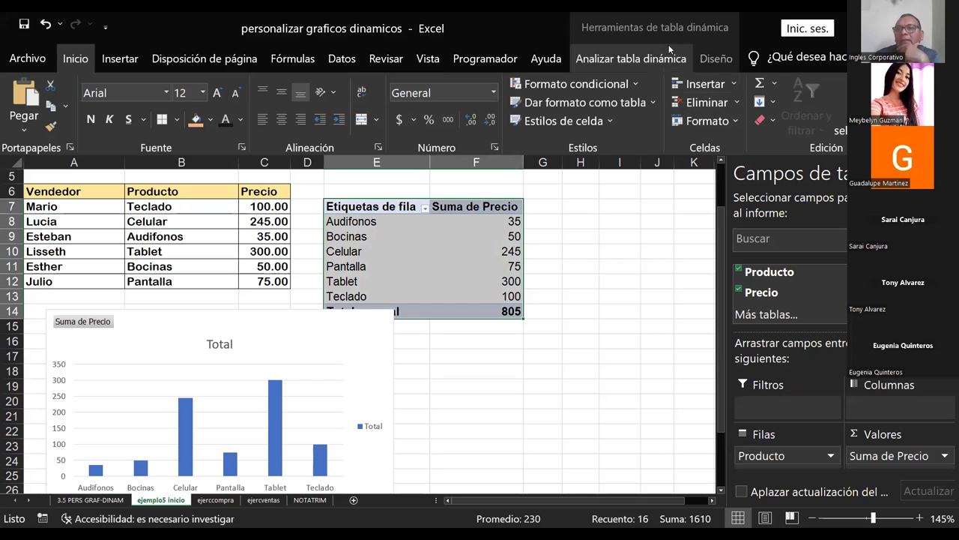
{"action": "left_click", "coordinate": [628, 60]}
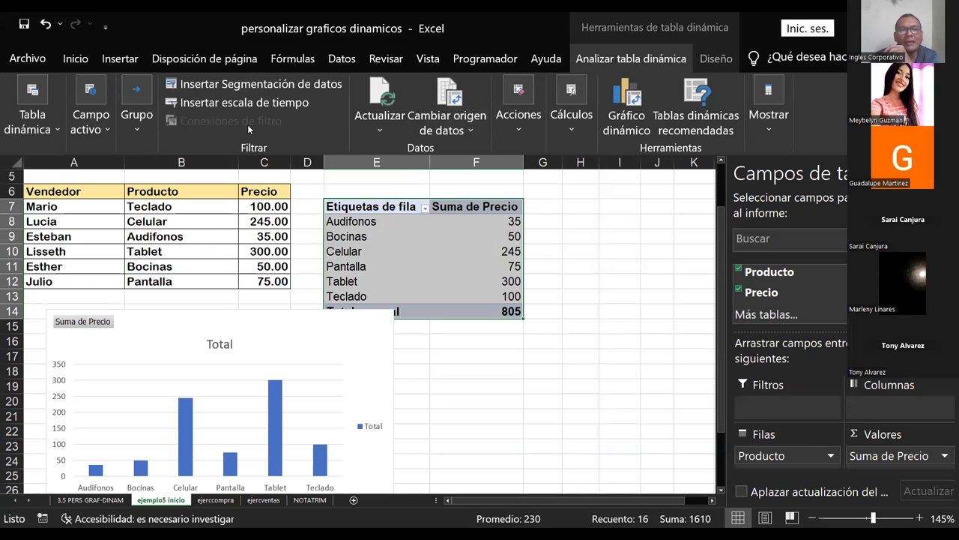
Insert a Producto slicer and nudge it up and right beside the pivot table
{"action": "left_click", "coordinate": [225, 84]}
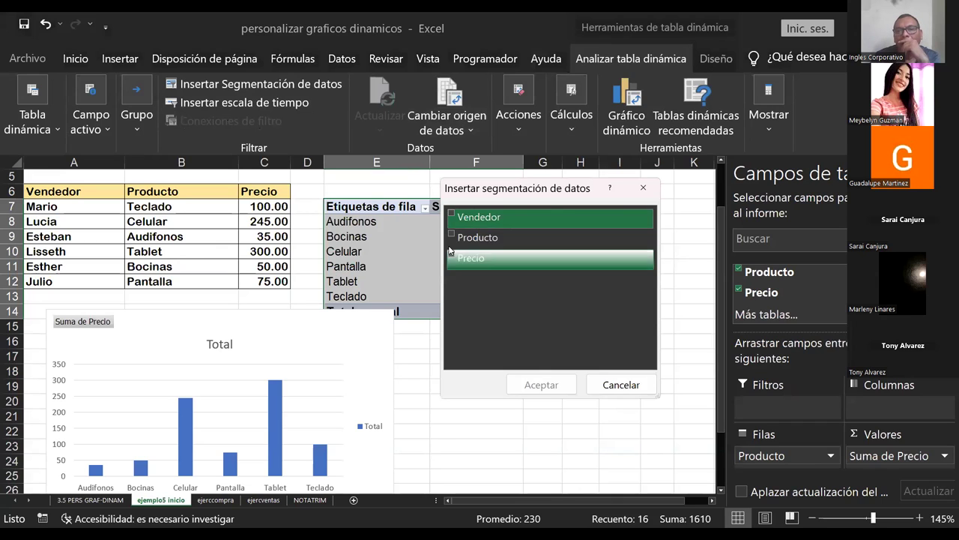
{"action": "left_click", "coordinate": [452, 236]}
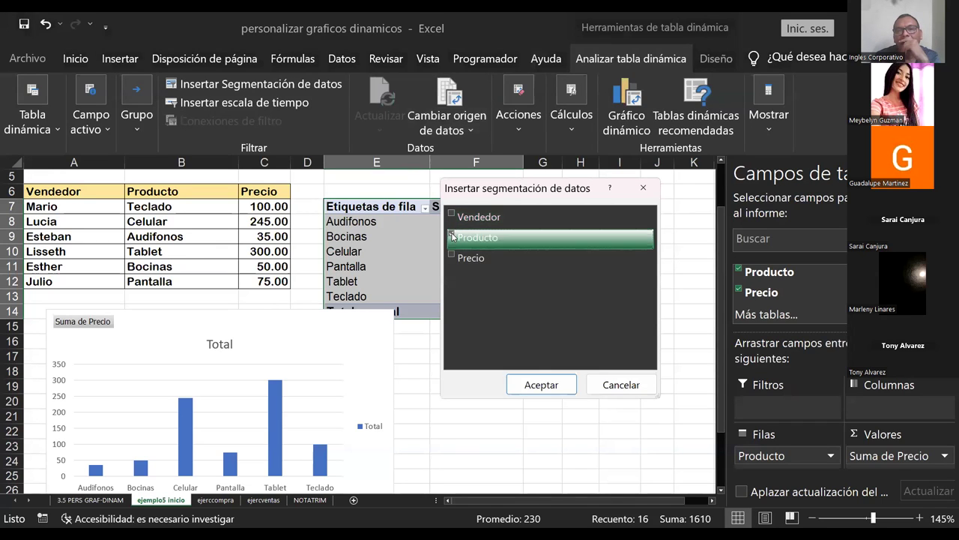
{"action": "left_click", "coordinate": [556, 384]}
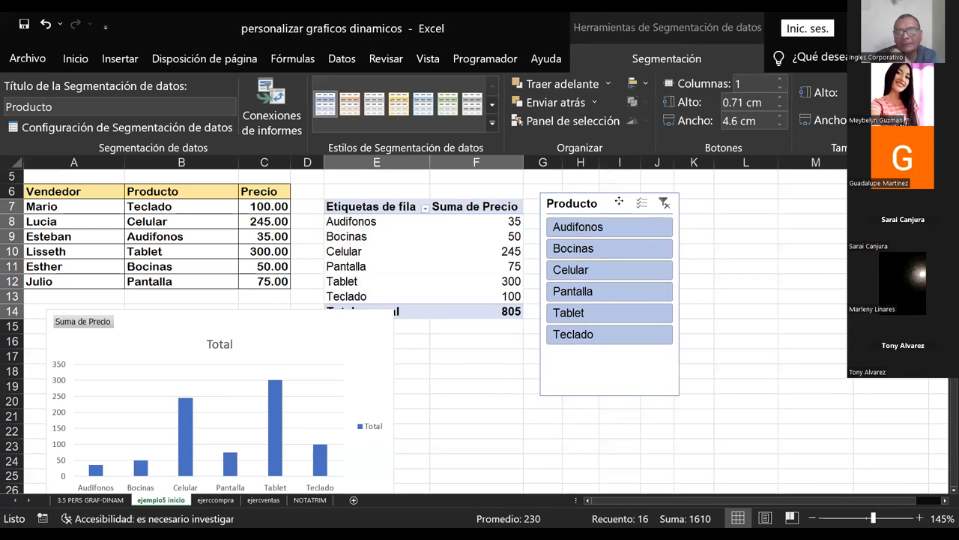
{"action": "left_click_drag", "start_coordinate": [619, 201], "coordinate": [636, 196]}
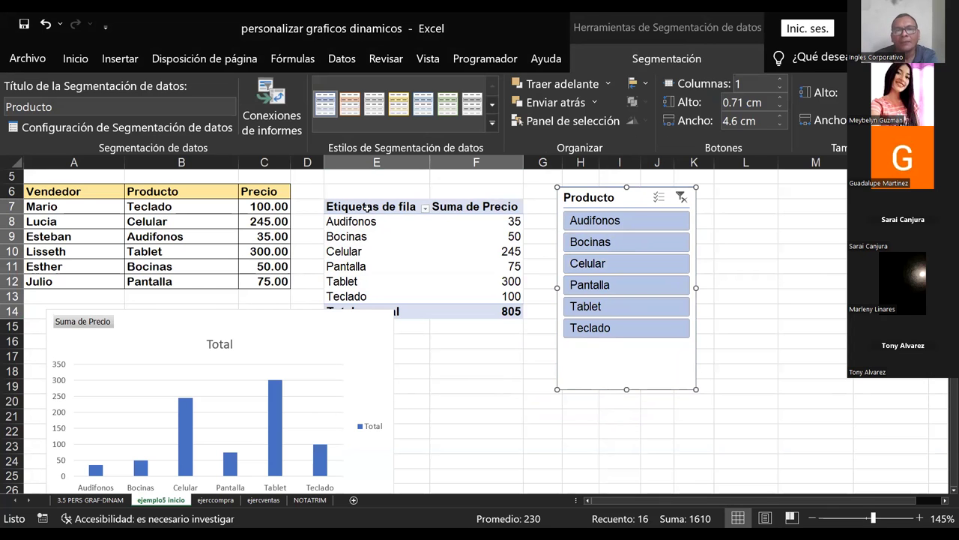
Reselect the pivot table and view its Campo activo options
{"action": "left_click_drag", "start_coordinate": [366, 207], "coordinate": [501, 296]}
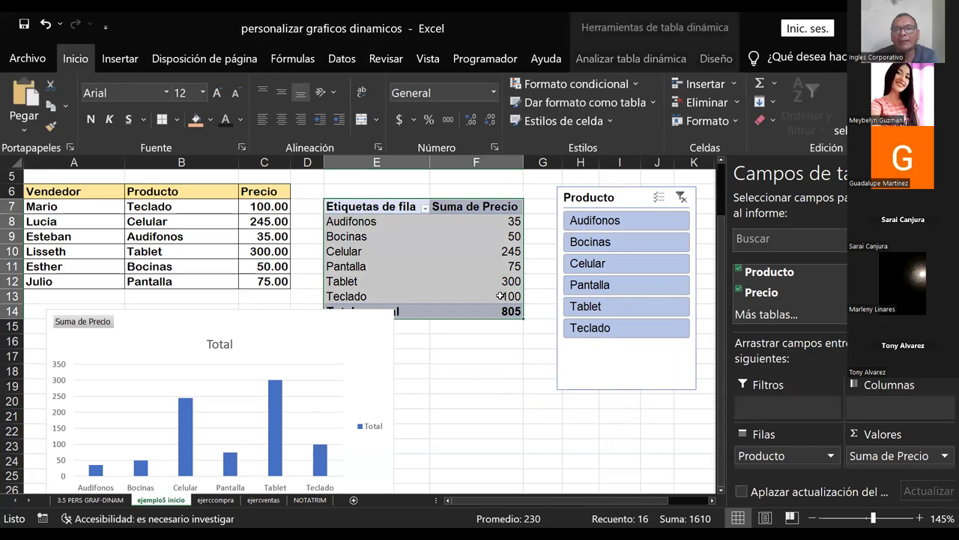
{"action": "left_click", "coordinate": [664, 60]}
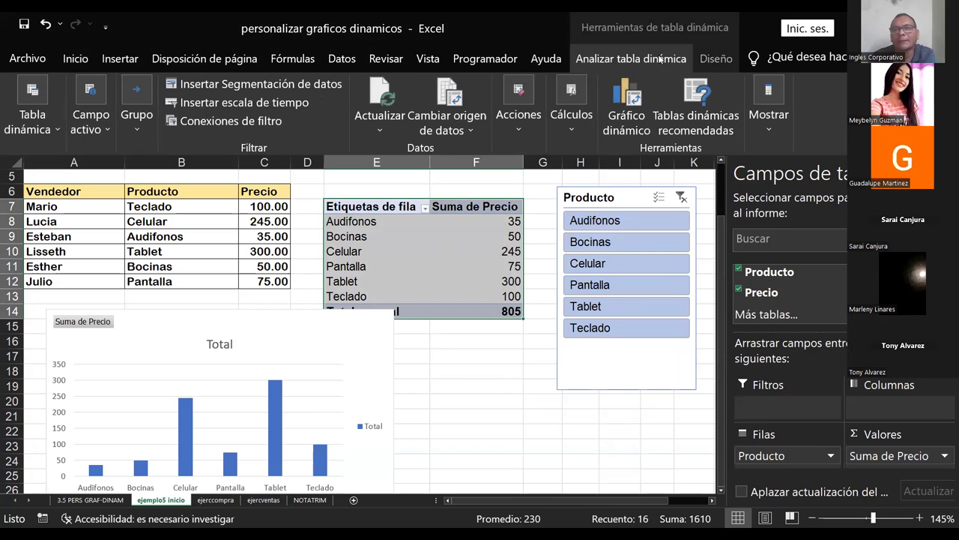
{"action": "left_click", "coordinate": [108, 131]}
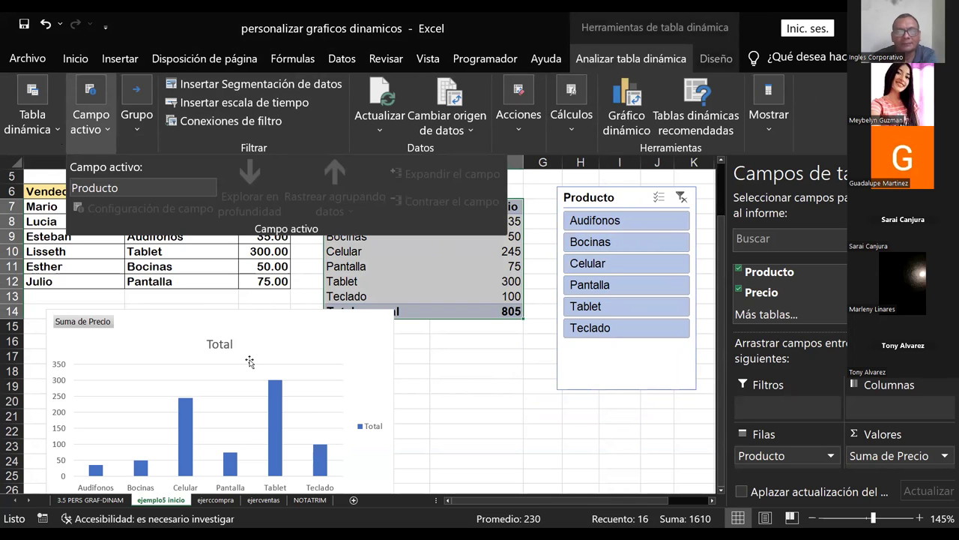
{"action": "left_click", "coordinate": [228, 395]}
Move the pivot chart up and right, then open its Formato del área del gráfico pane
{"action": "left_click", "coordinate": [229, 396]}
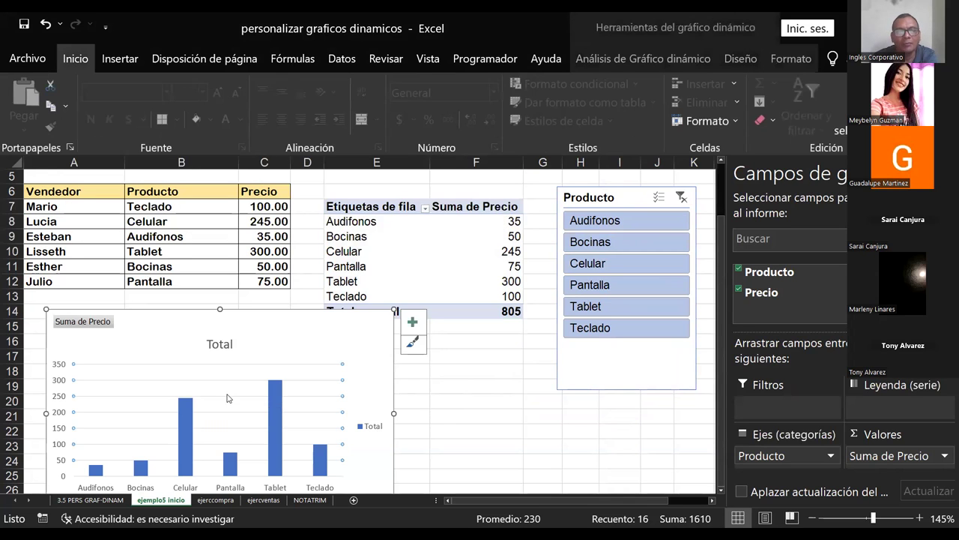
{"action": "mouse_move", "coordinate": [228, 396]}
{"action": "left_mouse_down"}
{"action": "mouse_move", "coordinate": [319, 265]}
{"action": "mouse_move", "coordinate": [329, 293]}
{"action": "mouse_move", "coordinate": [387, 247]}
{"action": "left_mouse_up"}
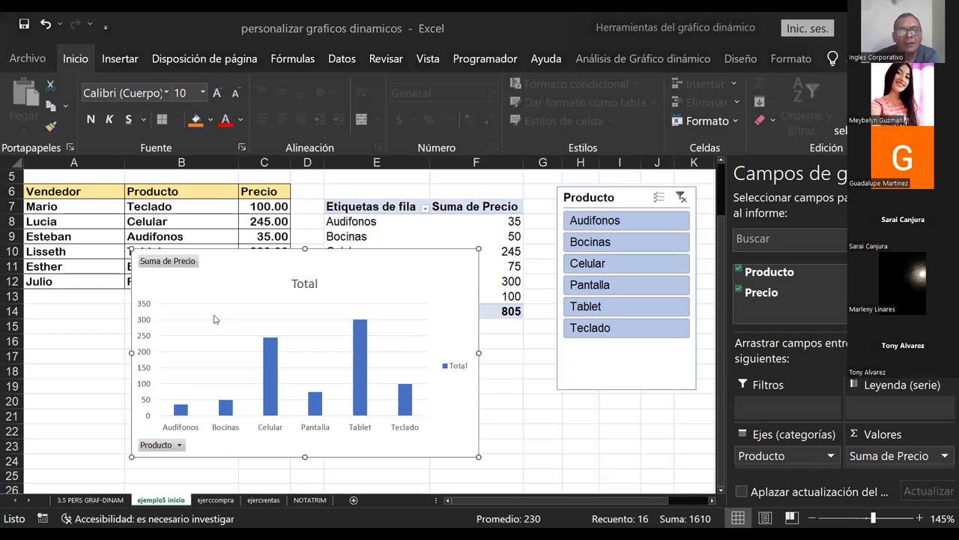
{"action": "left_click", "coordinate": [131, 300]}
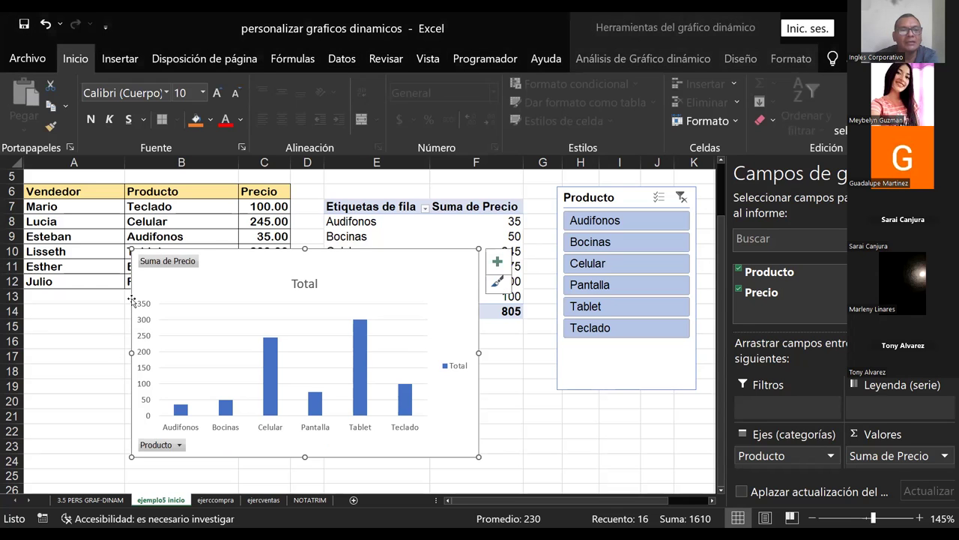
{"action": "double_click", "coordinate": [215, 249]}
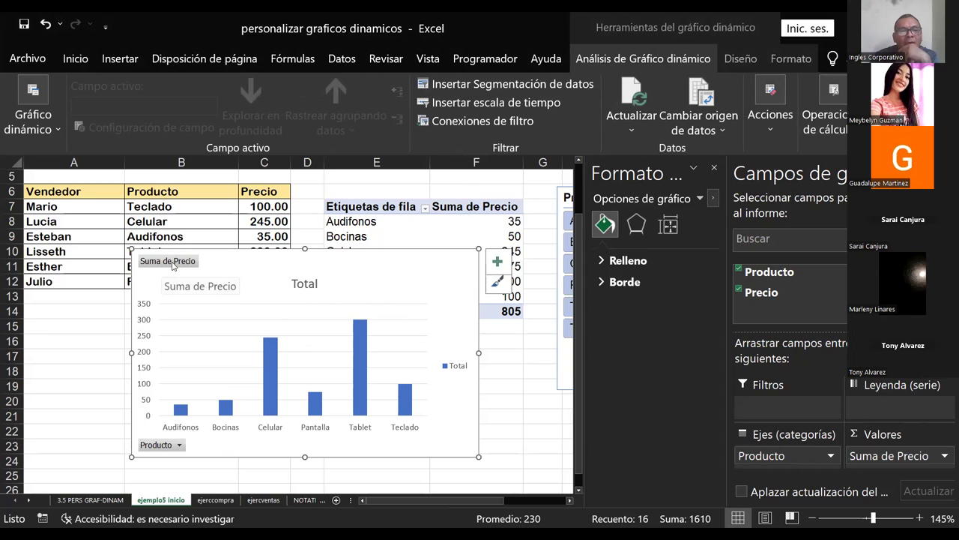
Select the field button, title, bars and gridlines in turn, then the plot area with Borde expanded
{"action": "left_click", "coordinate": [170, 264]}
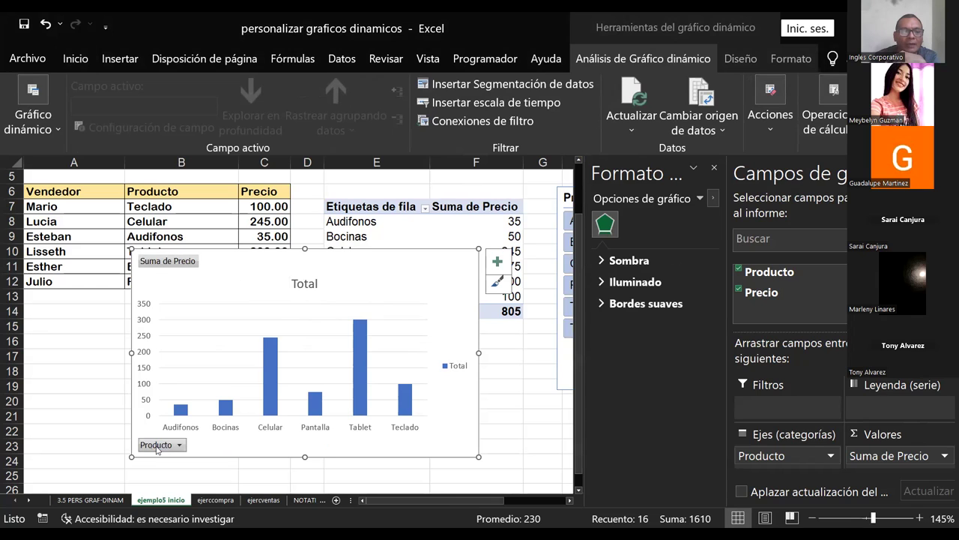
{"action": "left_click", "coordinate": [303, 285]}
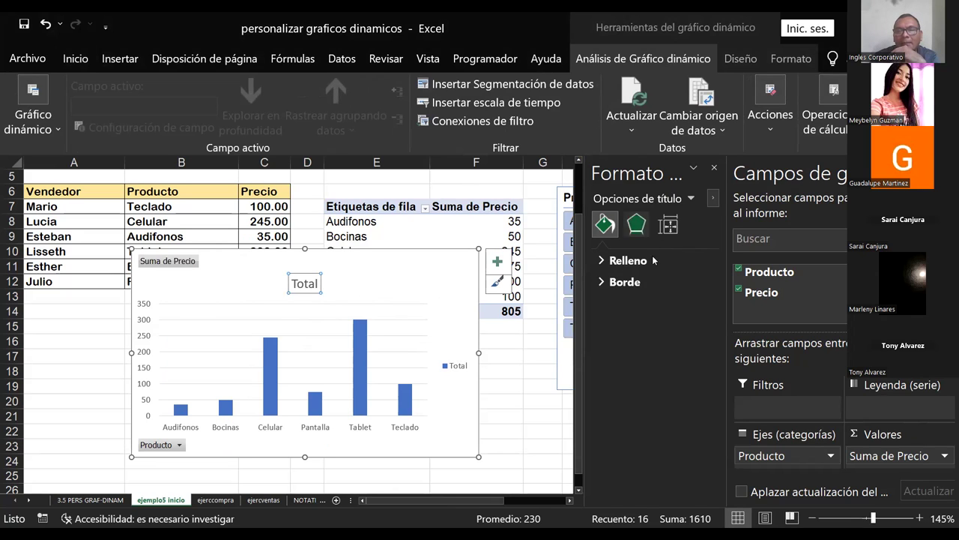
{"action": "left_click", "coordinate": [178, 411]}
{"action": "left_click", "coordinate": [179, 411]}
{"action": "left_click", "coordinate": [225, 405]}
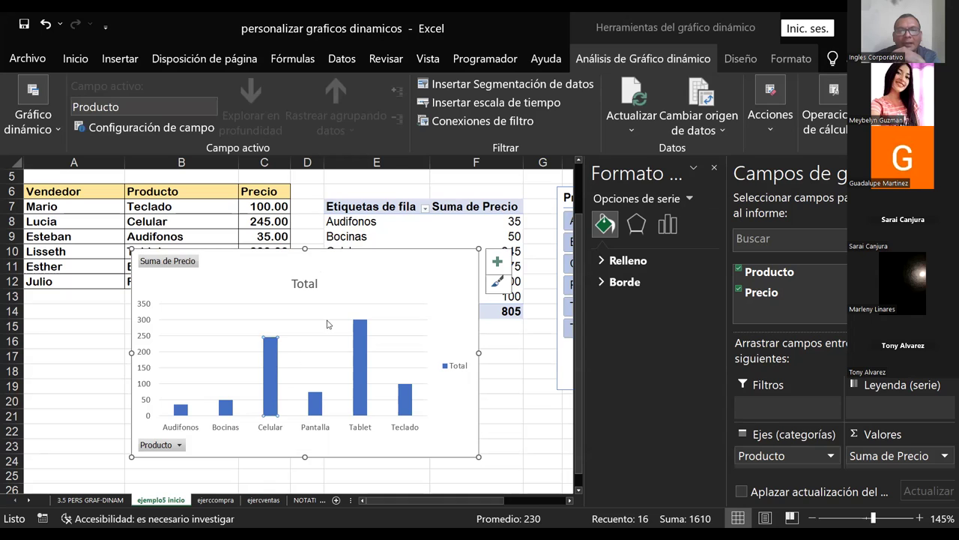
{"action": "left_click", "coordinate": [370, 303]}
{"action": "left_click", "coordinate": [420, 283]}
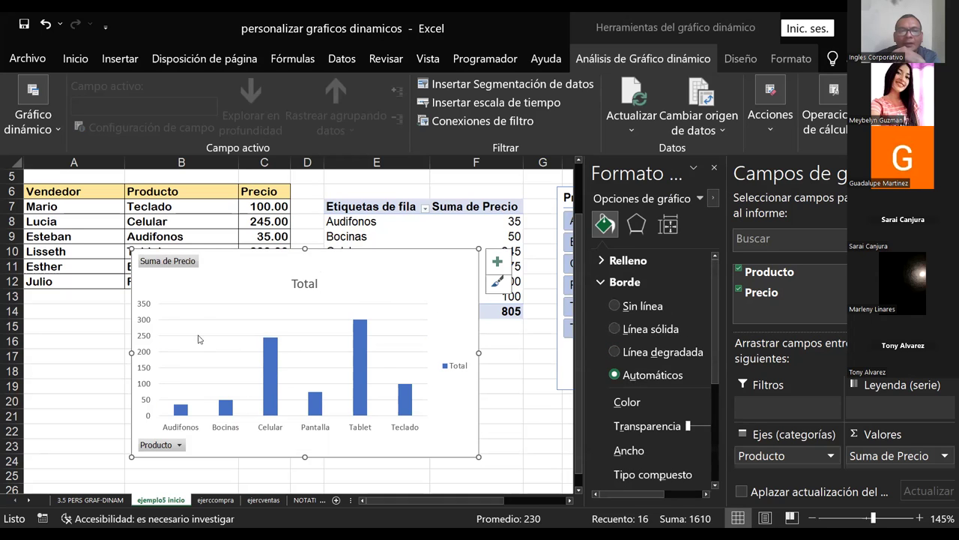
{"action": "left_click", "coordinate": [205, 328]}
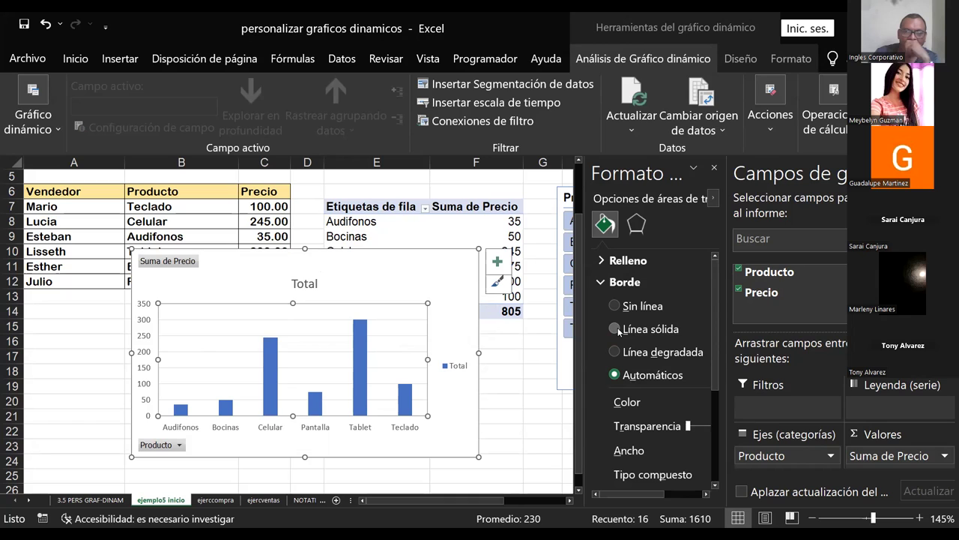
Give the plot area a solid orange border line, 0.75 pt at 0% transparency
{"action": "left_click", "coordinate": [615, 328]}
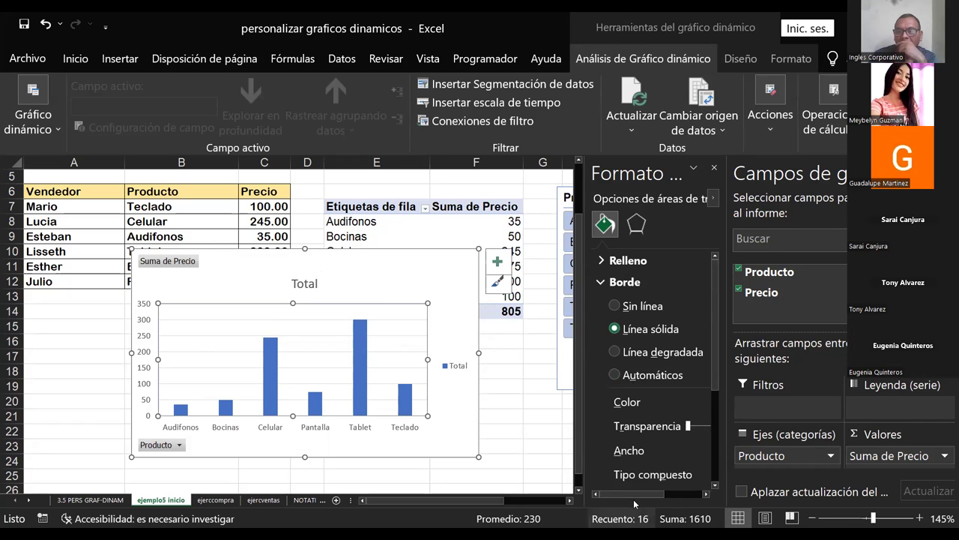
{"action": "left_click_drag", "start_coordinate": [634, 496], "coordinate": [713, 498]}
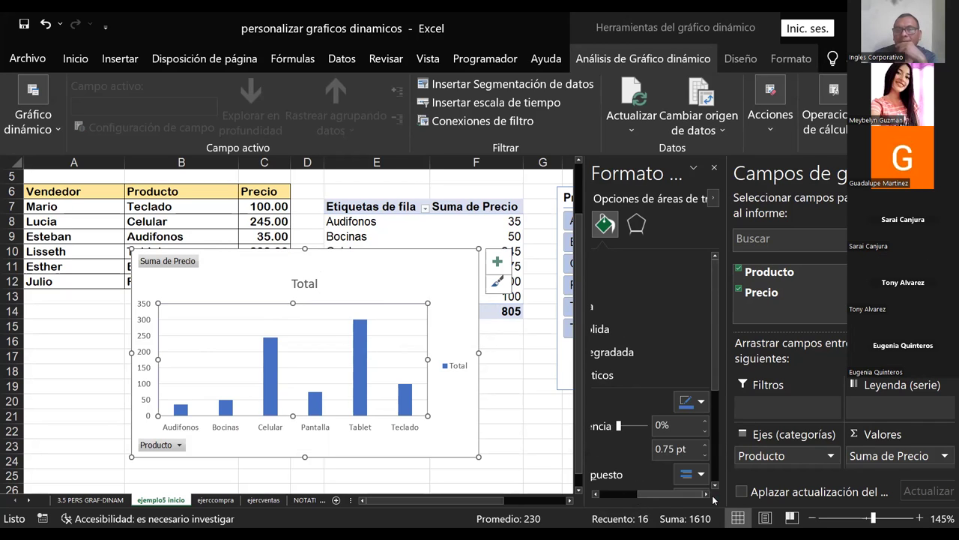
{"action": "left_click", "coordinate": [702, 406]}
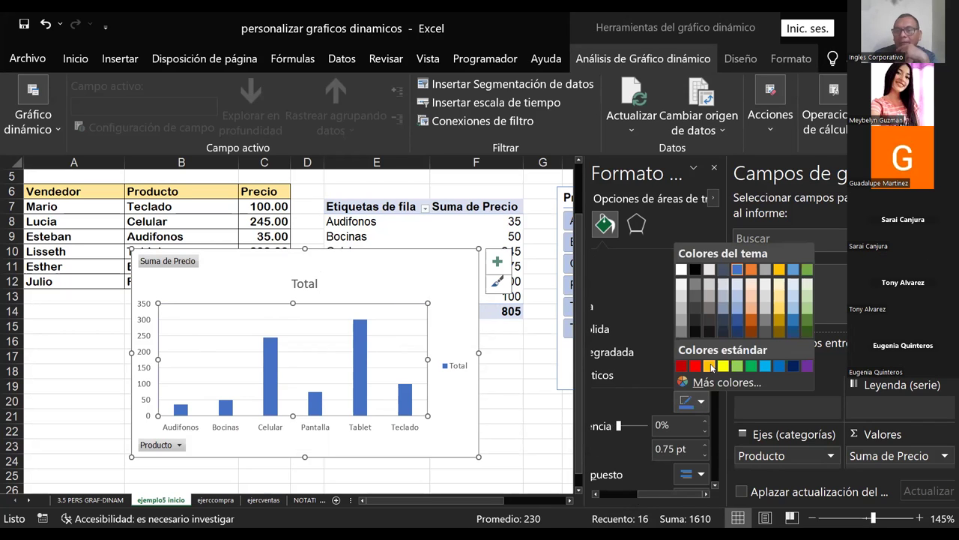
{"action": "left_click", "coordinate": [710, 365]}
{"action": "scroll", "coordinate": [714, 405], "scroll_direction": "down", "scroll_amount": 2}
{"action": "scroll", "coordinate": [716, 418], "scroll_direction": "down", "scroll_amount": 2}
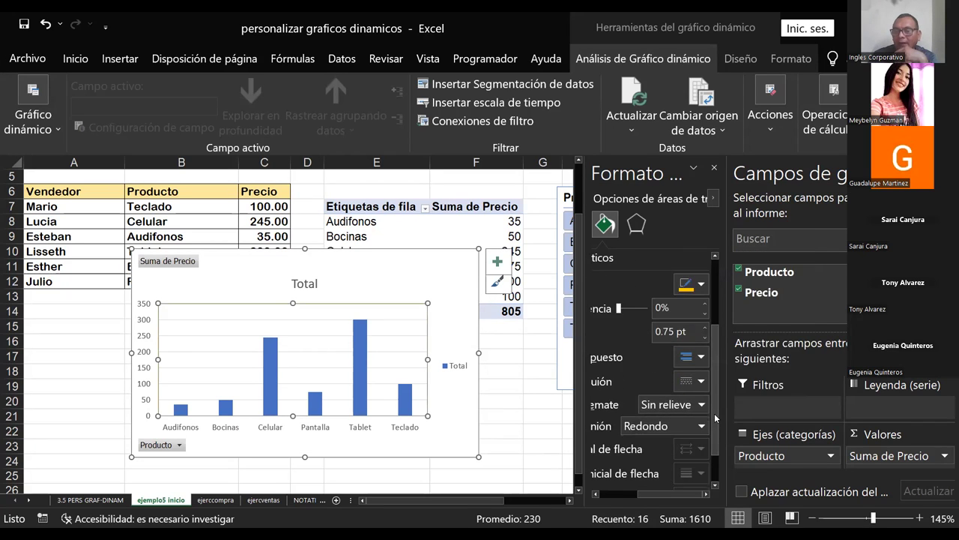
{"action": "scroll", "coordinate": [715, 418], "scroll_direction": "down", "scroll_amount": 2}
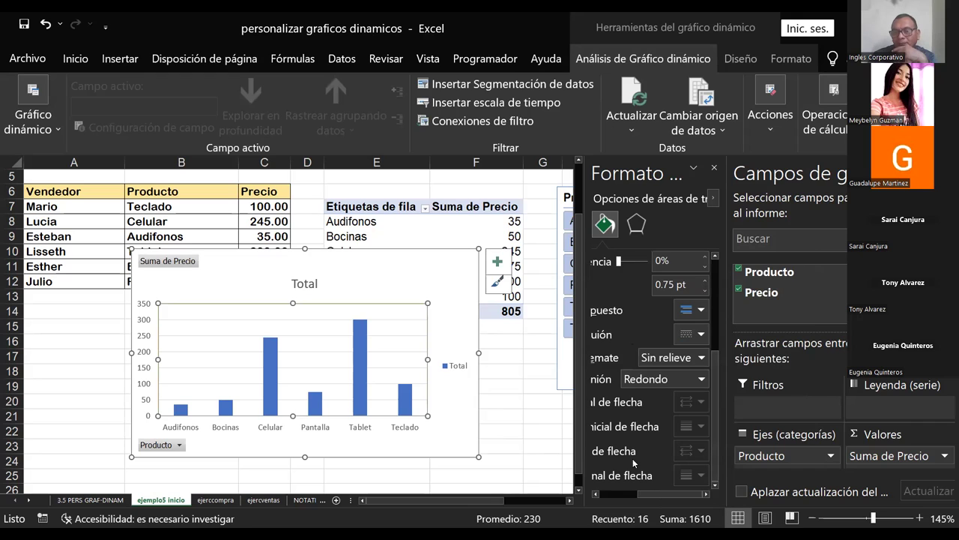
Widen the Format Plot Area pane to read its options
{"action": "left_click_drag", "start_coordinate": [652, 493], "coordinate": [592, 496]}
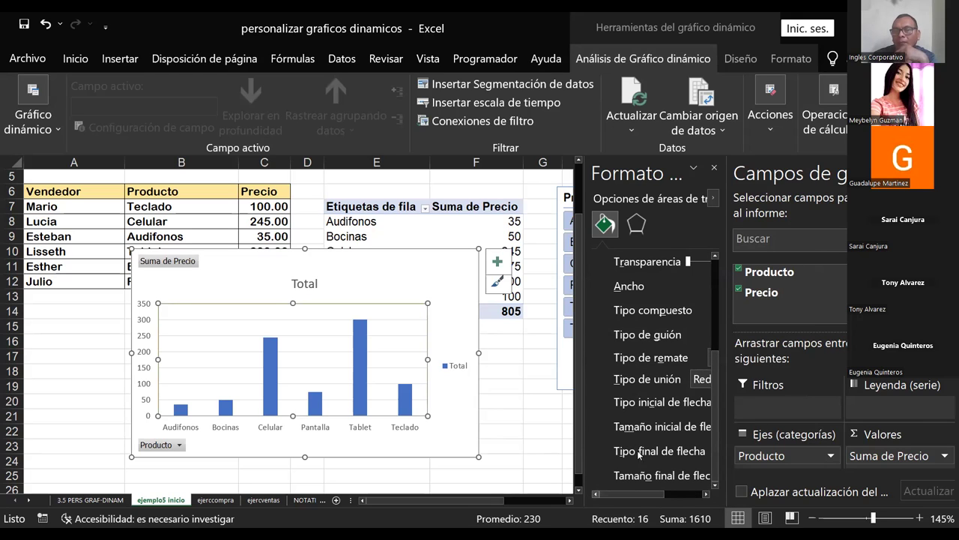
{"action": "scroll", "coordinate": [708, 382], "scroll_direction": "up", "scroll_amount": 5}
{"action": "scroll", "coordinate": [712, 337], "scroll_direction": "up", "scroll_amount": 2}
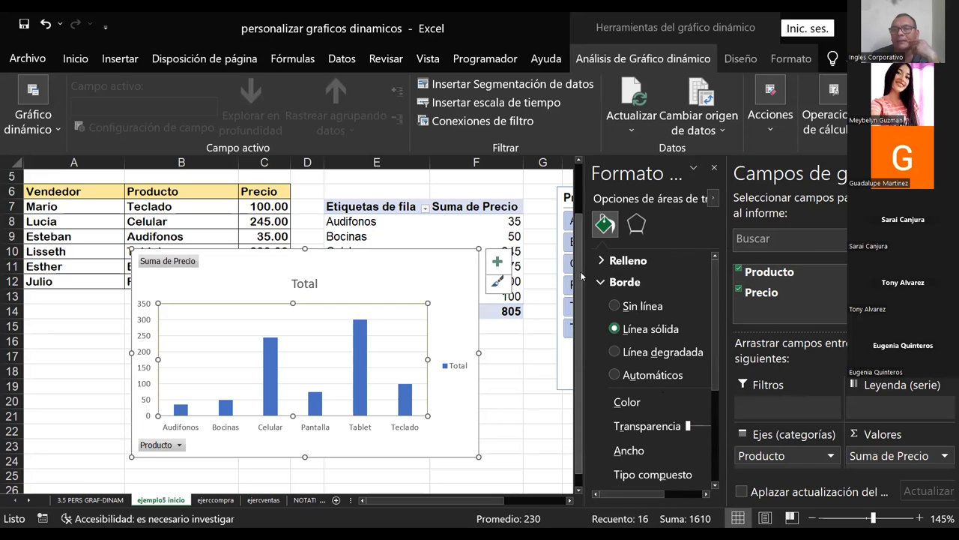
{"action": "mouse_move", "coordinate": [587, 254]}
{"action": "left_mouse_down"}
{"action": "mouse_move", "coordinate": [431, 281]}
{"action": "mouse_move", "coordinate": [215, 277]}
{"action": "left_mouse_up"}
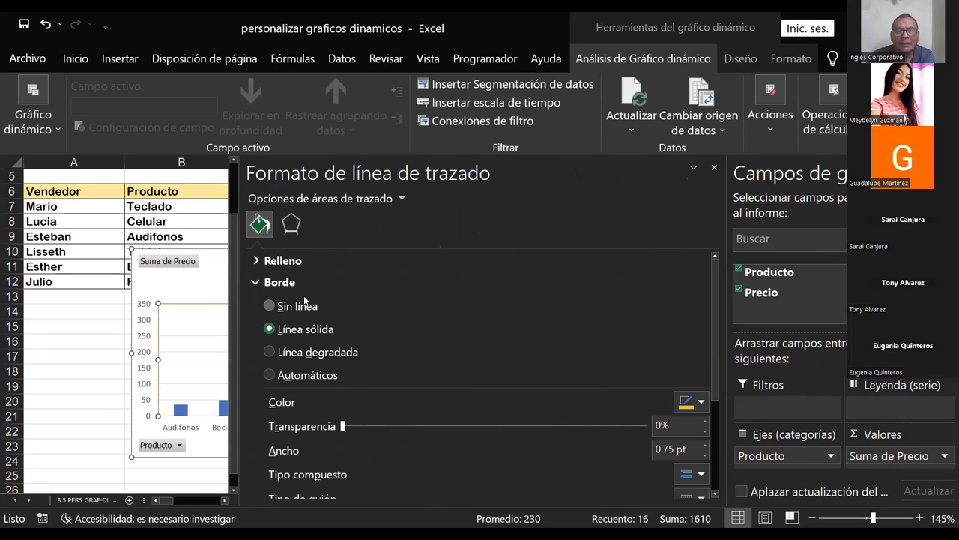
Fill the plot area with a green radial preset gradient
{"action": "left_click", "coordinate": [256, 261]}
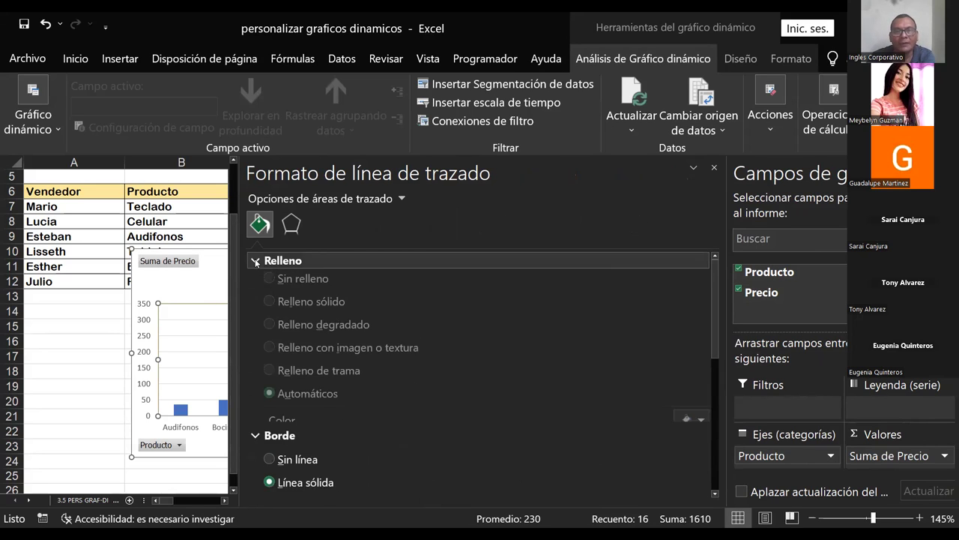
{"action": "left_click", "coordinate": [269, 331]}
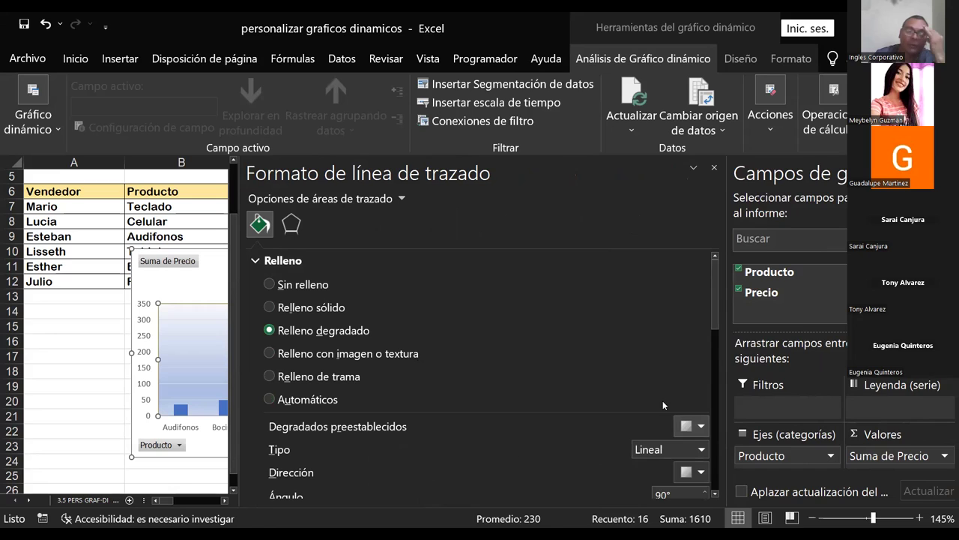
{"action": "left_click", "coordinate": [701, 427]}
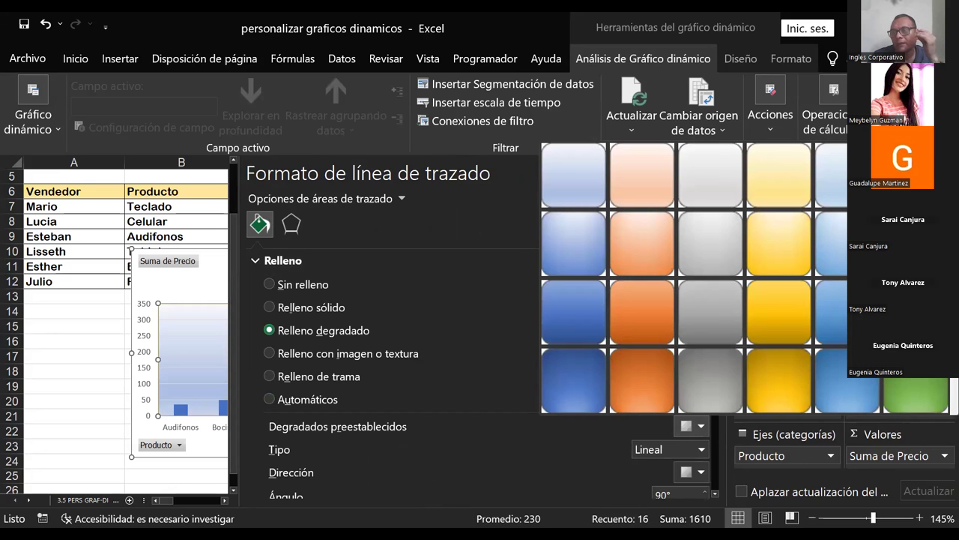
{"action": "left_click", "coordinate": [723, 274]}
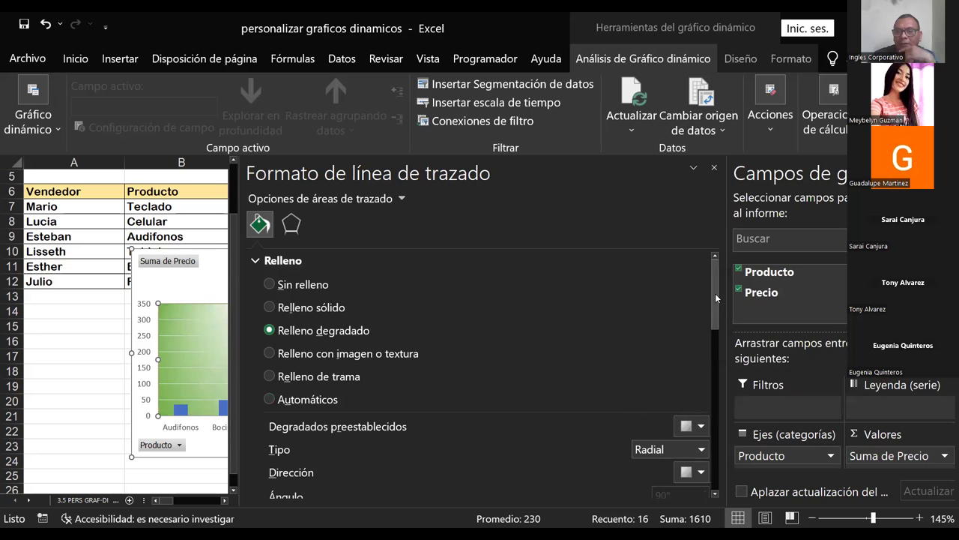
{"action": "left_click_drag", "start_coordinate": [717, 288], "coordinate": [716, 323]}
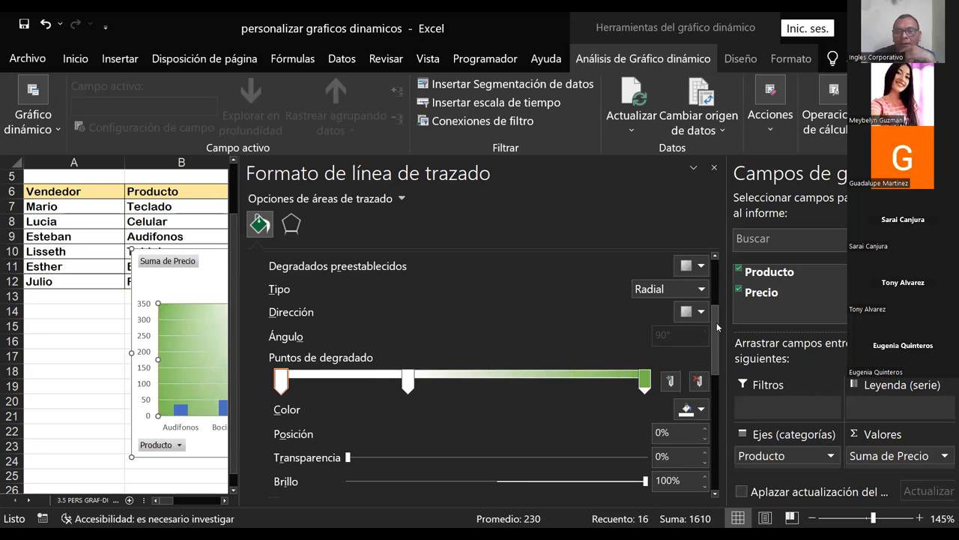
Reposition the gradient stops, placing the middle stop at 20%
{"action": "mouse_move", "coordinate": [405, 380]}
{"action": "left_mouse_down"}
{"action": "mouse_move", "coordinate": [386, 378]}
{"action": "mouse_move", "coordinate": [444, 381]}
{"action": "left_mouse_up"}
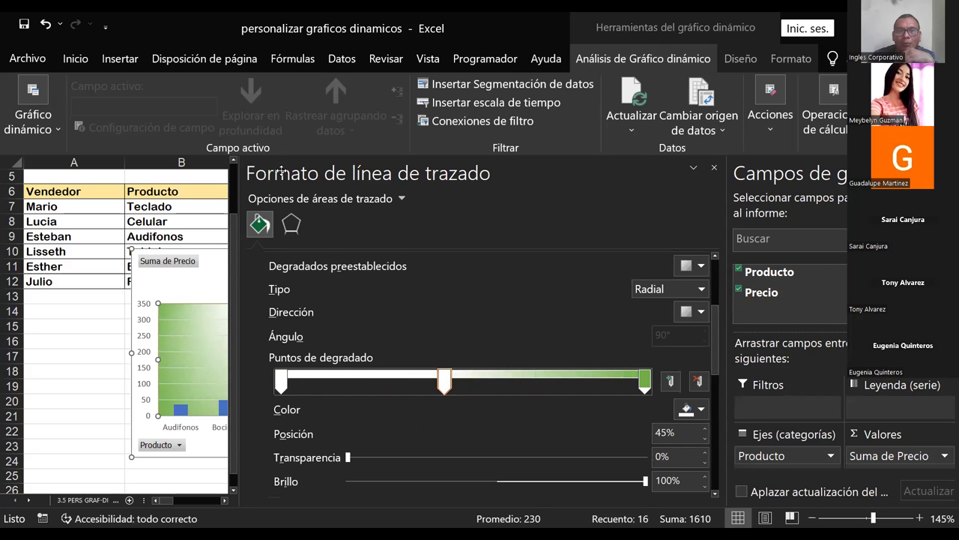
{"action": "left_click_drag", "start_coordinate": [237, 270], "coordinate": [500, 294]}
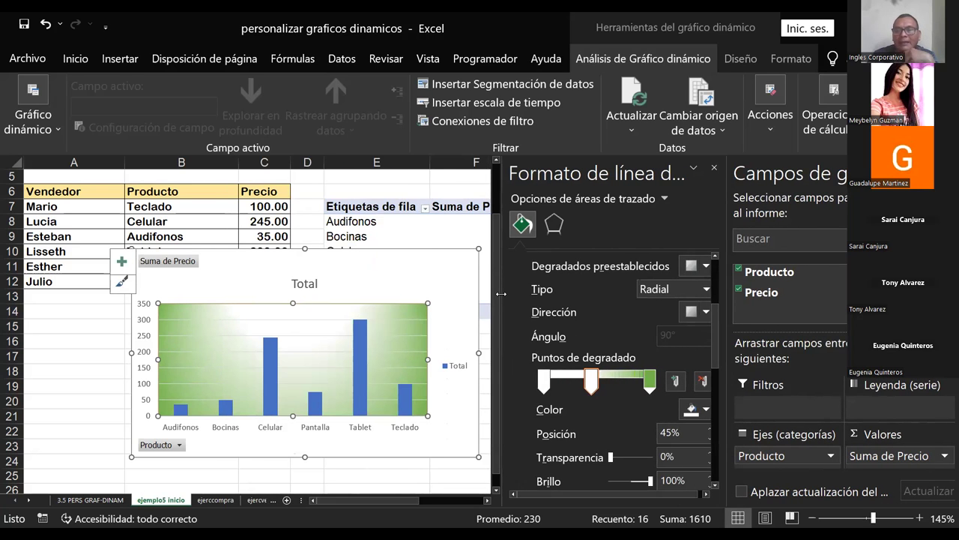
{"action": "left_click_drag", "start_coordinate": [500, 293], "coordinate": [391, 278]}
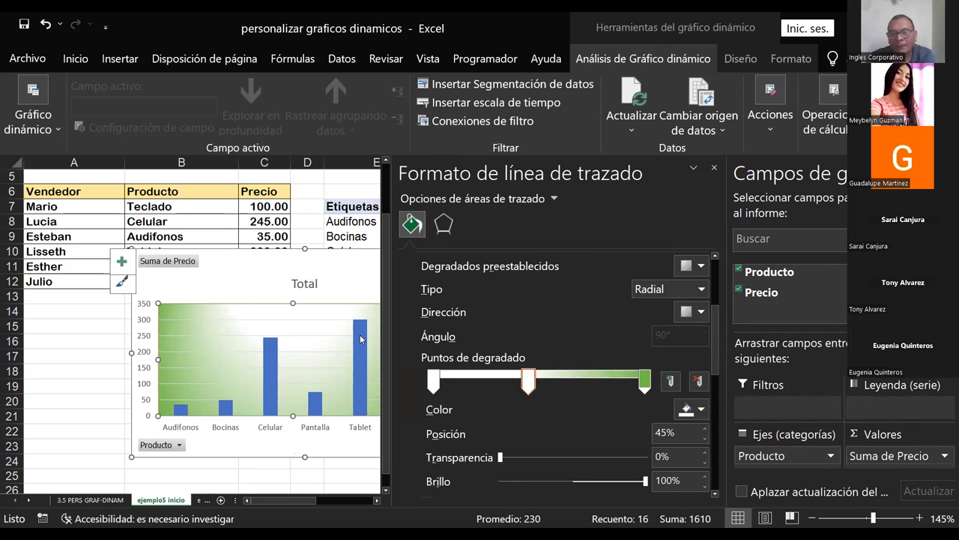
{"action": "mouse_move", "coordinate": [537, 387]}
{"action": "left_mouse_down"}
{"action": "mouse_move", "coordinate": [614, 385]}
{"action": "mouse_move", "coordinate": [469, 370]}
{"action": "mouse_move", "coordinate": [645, 383]}
{"action": "left_mouse_up"}
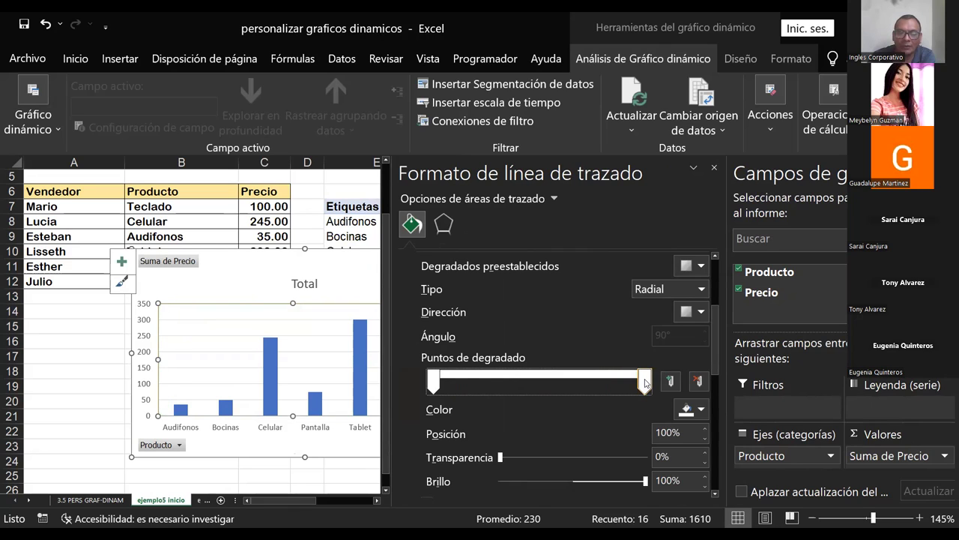
{"action": "mouse_move", "coordinate": [630, 377]}
{"action": "left_mouse_down"}
{"action": "mouse_move", "coordinate": [536, 375]}
{"action": "mouse_move", "coordinate": [647, 381]}
{"action": "mouse_move", "coordinate": [592, 380]}
{"action": "left_mouse_up"}
{"action": "mouse_move", "coordinate": [491, 374]}
{"action": "left_mouse_down"}
{"action": "mouse_move", "coordinate": [448, 386]}
{"action": "mouse_move", "coordinate": [475, 385]}
{"action": "left_mouse_up"}
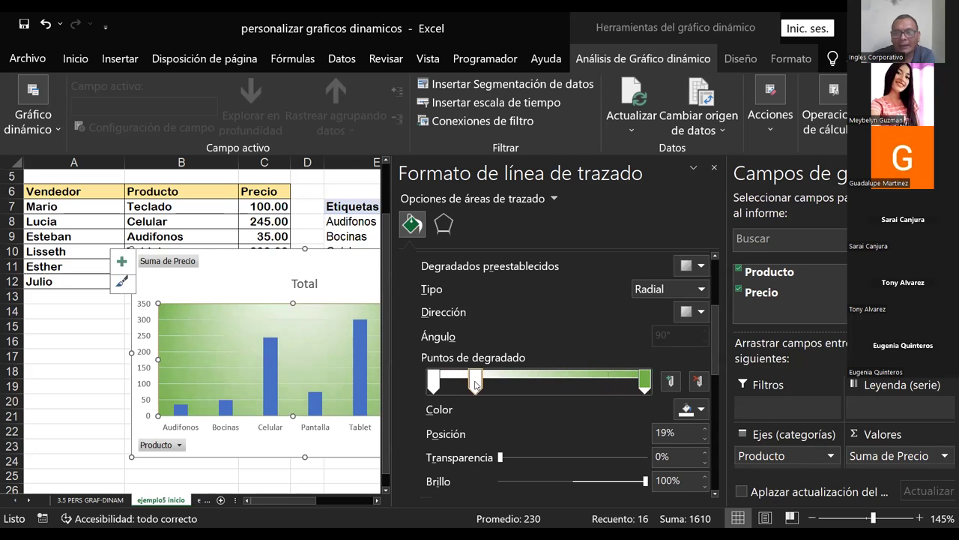
Make one gradient stop light gold and move another stop along the gradient
{"action": "left_click", "coordinate": [701, 411]}
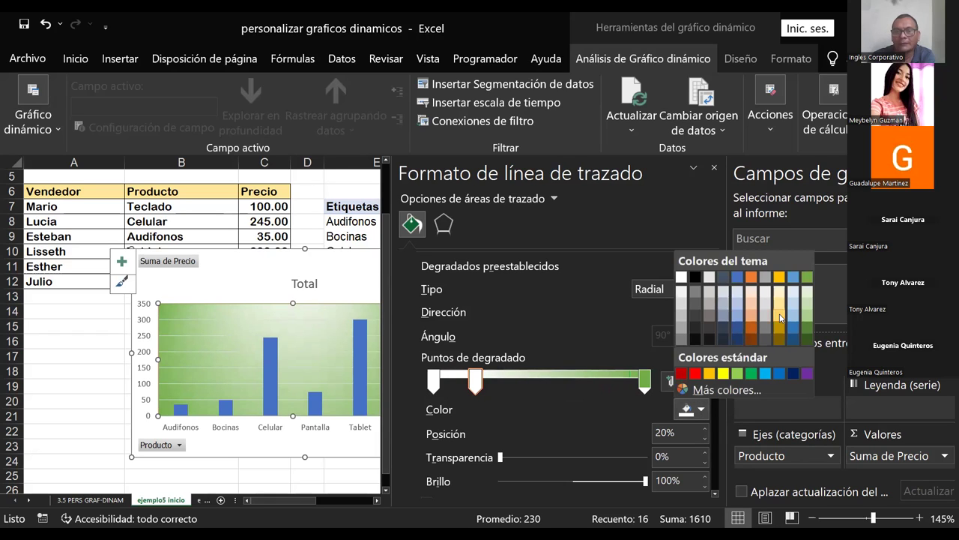
{"action": "left_click", "coordinate": [780, 312]}
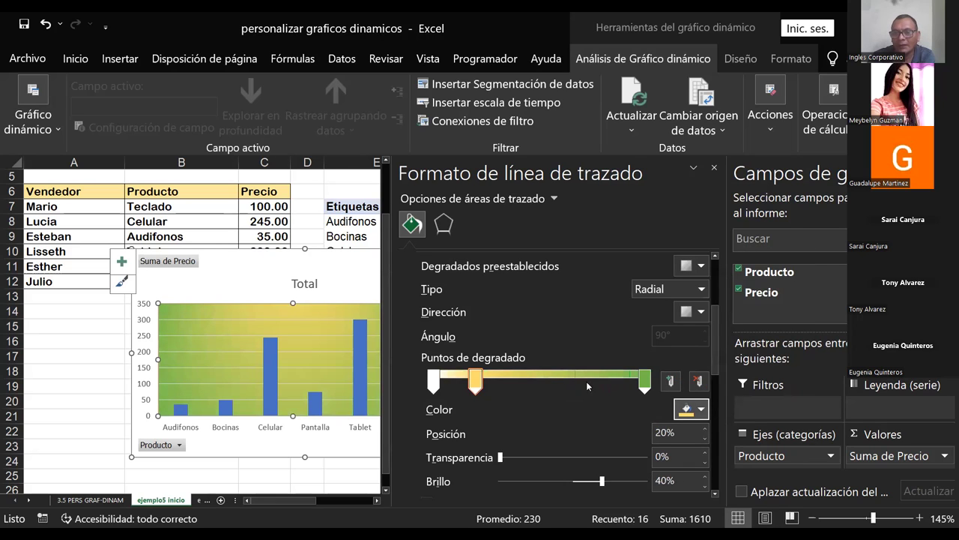
{"action": "left_click", "coordinate": [433, 381]}
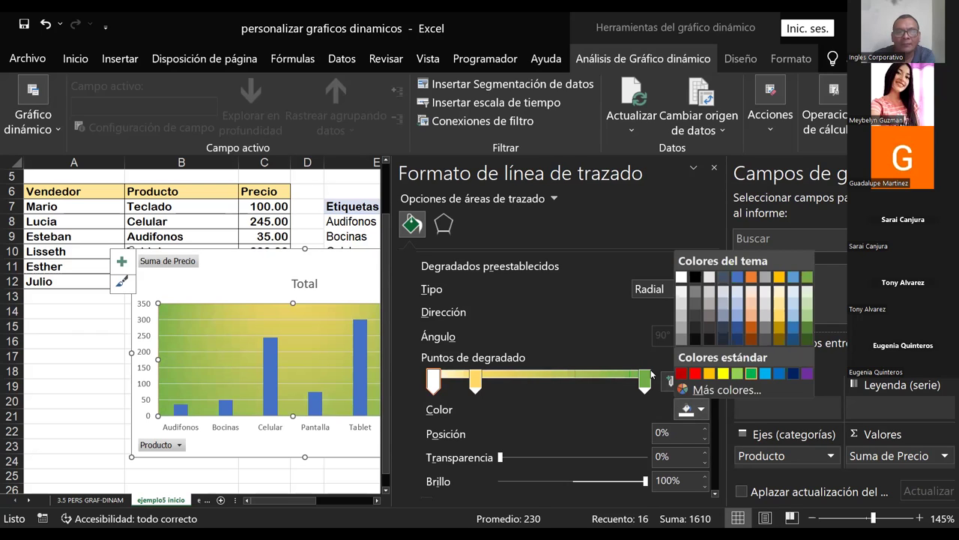
{"action": "left_click_drag", "start_coordinate": [465, 382], "coordinate": [587, 379]}
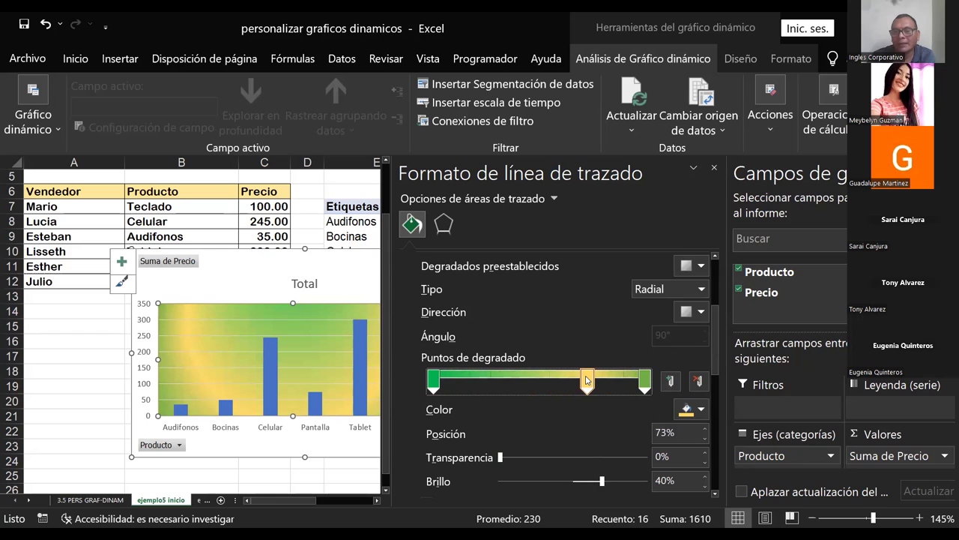
Make the 73% gradient stop dark orange with 23% transparency
{"action": "left_click", "coordinate": [702, 409]}
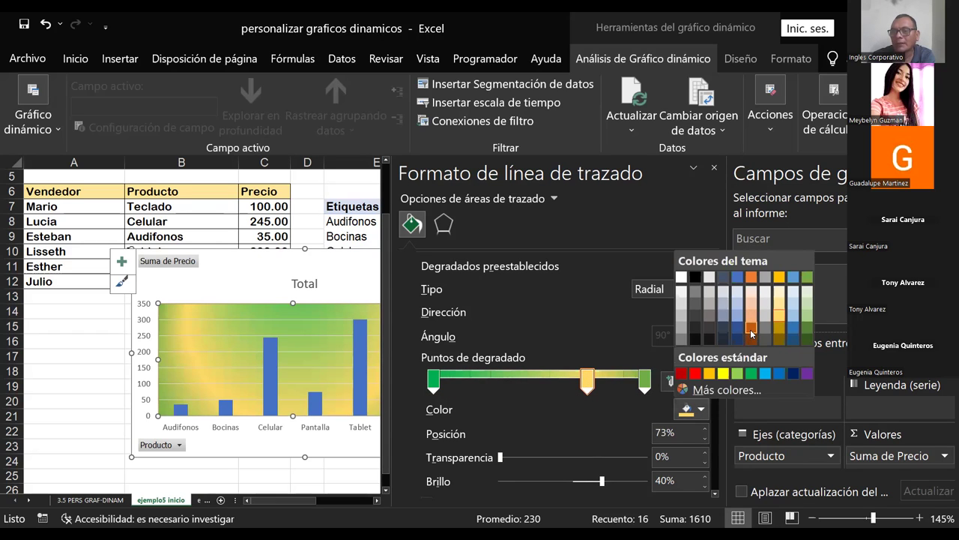
{"action": "left_click", "coordinate": [751, 331]}
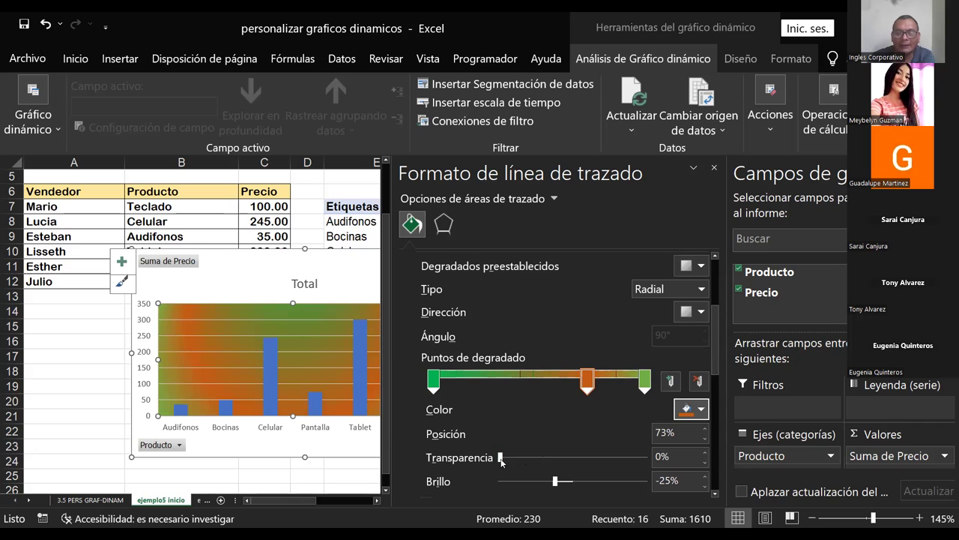
{"action": "mouse_move", "coordinate": [500, 457]}
{"action": "left_mouse_down"}
{"action": "mouse_move", "coordinate": [647, 457]}
{"action": "mouse_move", "coordinate": [477, 454]}
{"action": "mouse_move", "coordinate": [540, 457]}
{"action": "mouse_move", "coordinate": [526, 457]}
{"action": "mouse_move", "coordinate": [609, 481]}
{"action": "mouse_move", "coordinate": [504, 480]}
{"action": "mouse_move", "coordinate": [649, 480]}
{"action": "mouse_move", "coordinate": [574, 479]}
{"action": "left_mouse_up"}
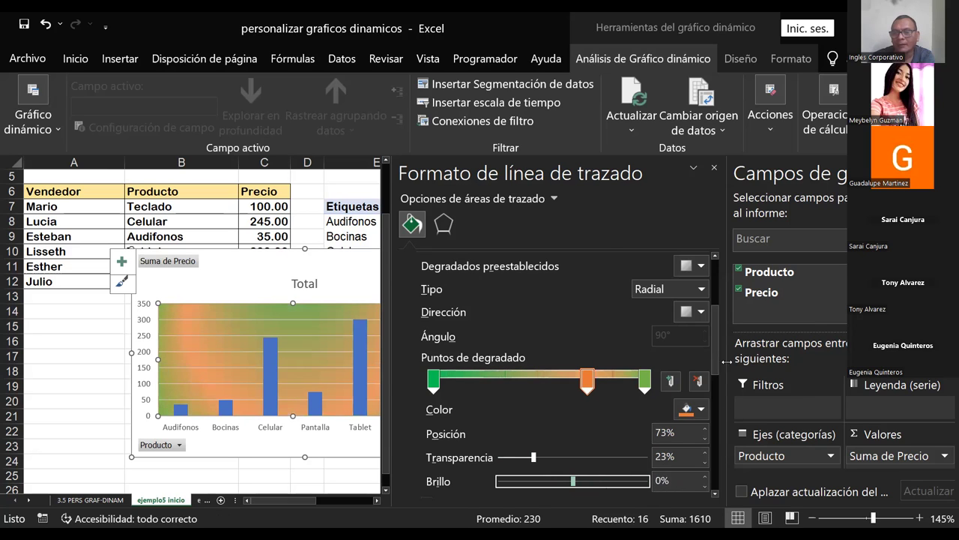
{"action": "mouse_move", "coordinate": [714, 330]}
{"action": "left_mouse_down"}
{"action": "mouse_move", "coordinate": [725, 373]}
{"action": "mouse_move", "coordinate": [712, 477]}
{"action": "left_mouse_up"}
Close the Format Plot Area pane and select the product labels on the horizontal axis
{"action": "left_click_drag", "start_coordinate": [735, 397], "coordinate": [674, 199]}
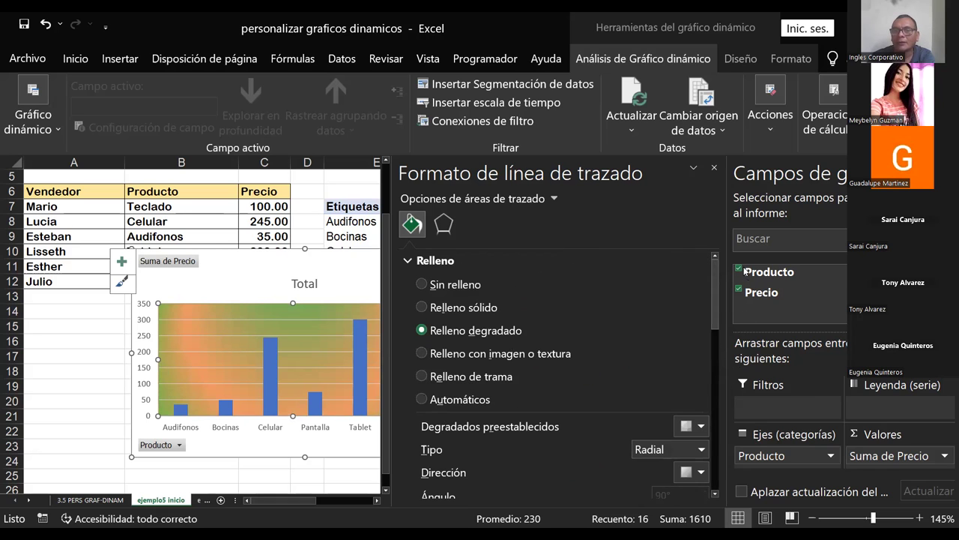
{"action": "left_click", "coordinate": [714, 169]}
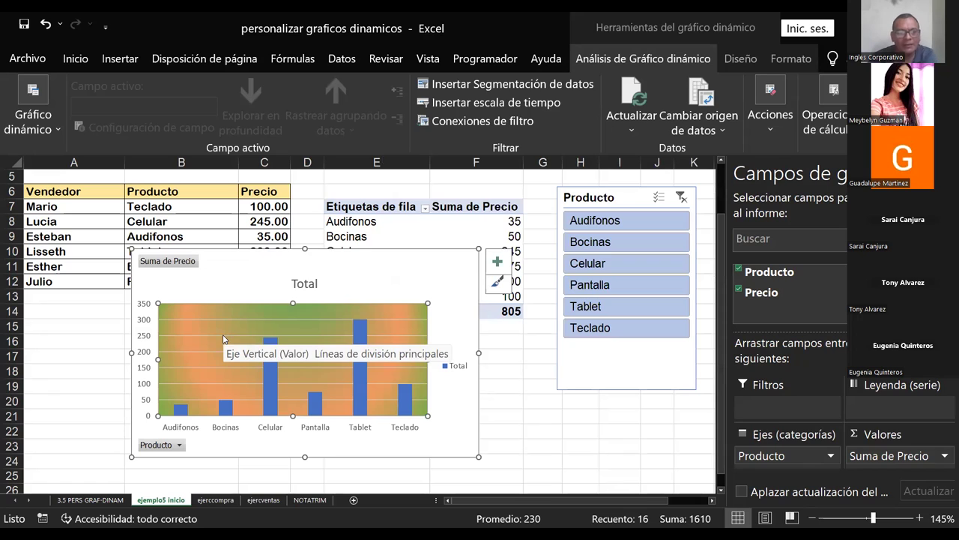
{"action": "left_click", "coordinate": [182, 429]}
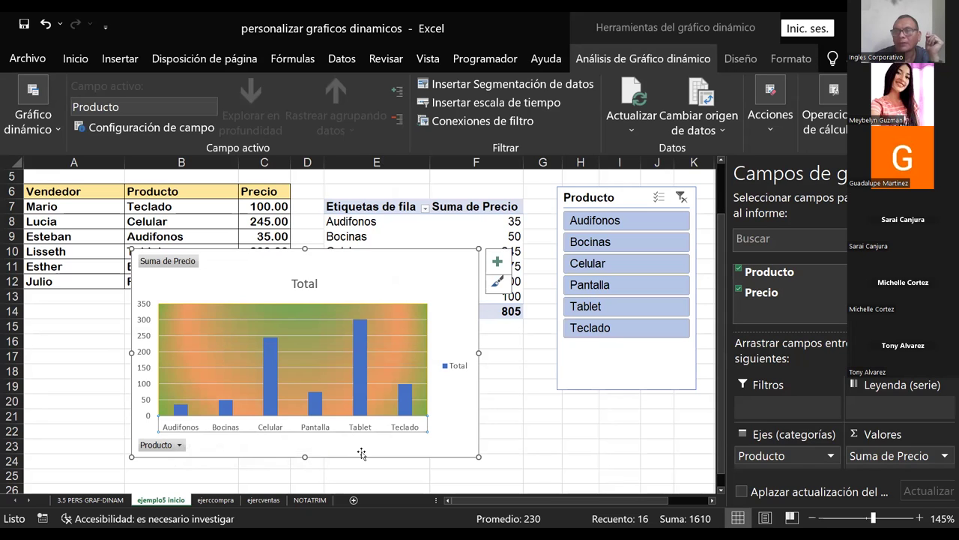
Give the whole chart area a solid border line after trying No line and Gradient line
{"action": "double_click", "coordinate": [313, 436]}
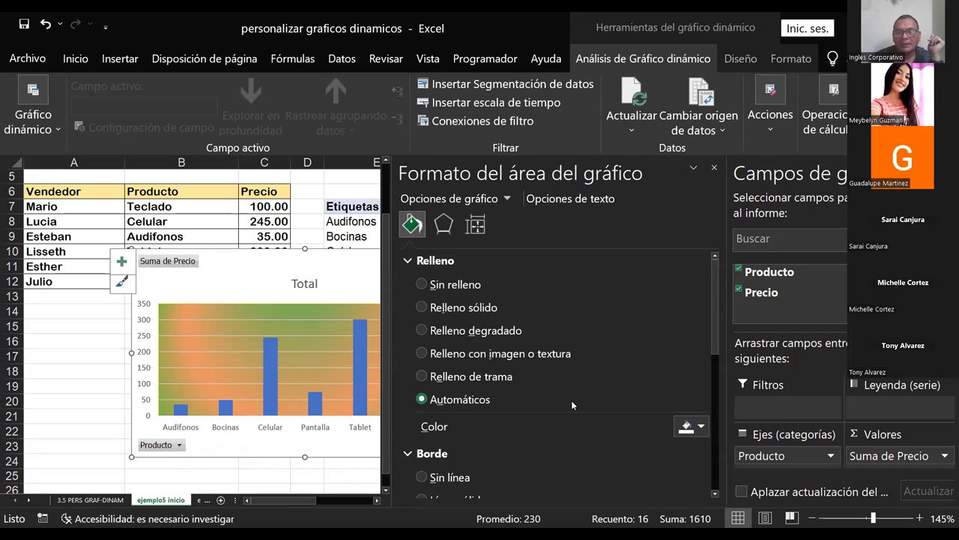
{"action": "scroll", "coordinate": [723, 301], "scroll_direction": "down", "scroll_amount": 1}
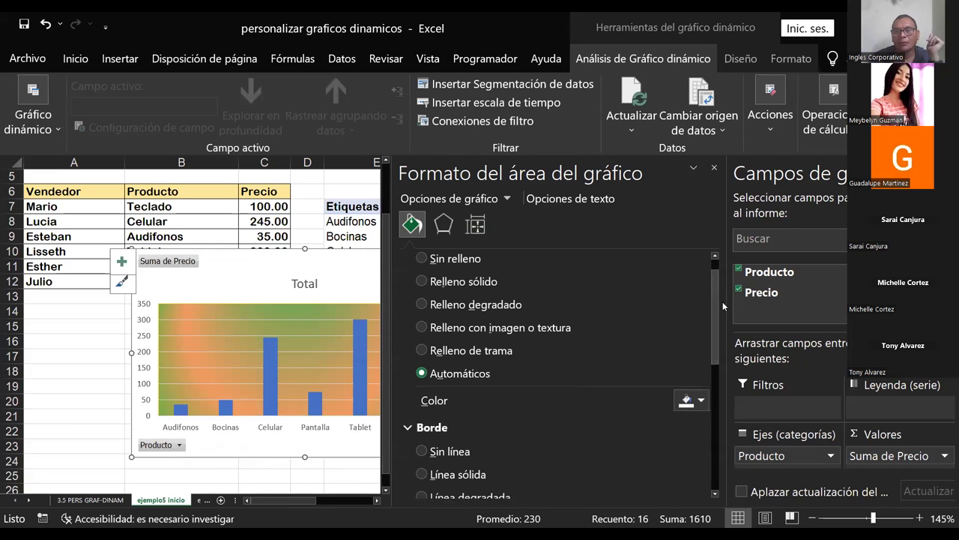
{"action": "scroll", "coordinate": [723, 302], "scroll_direction": "down", "scroll_amount": 2}
{"action": "left_click", "coordinate": [422, 427]}
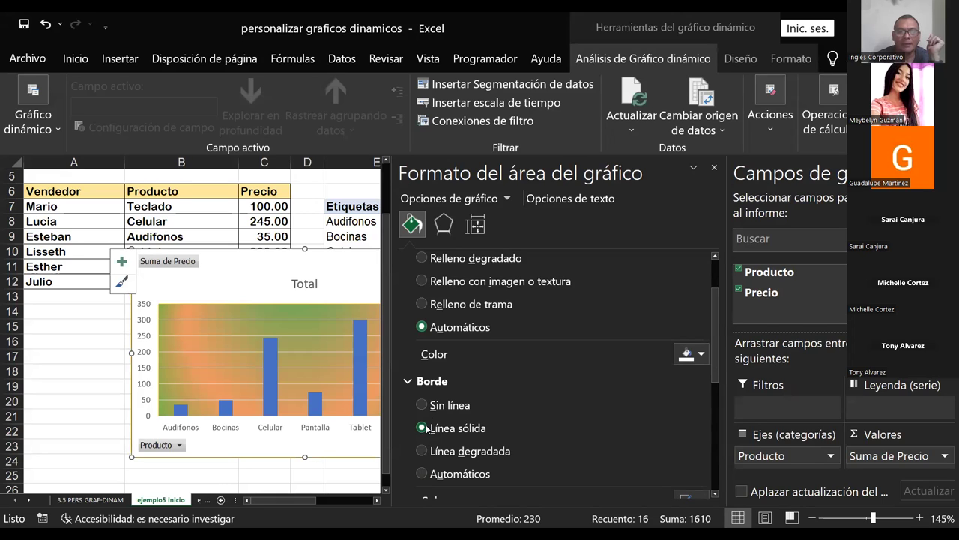
{"action": "left_click", "coordinate": [424, 406]}
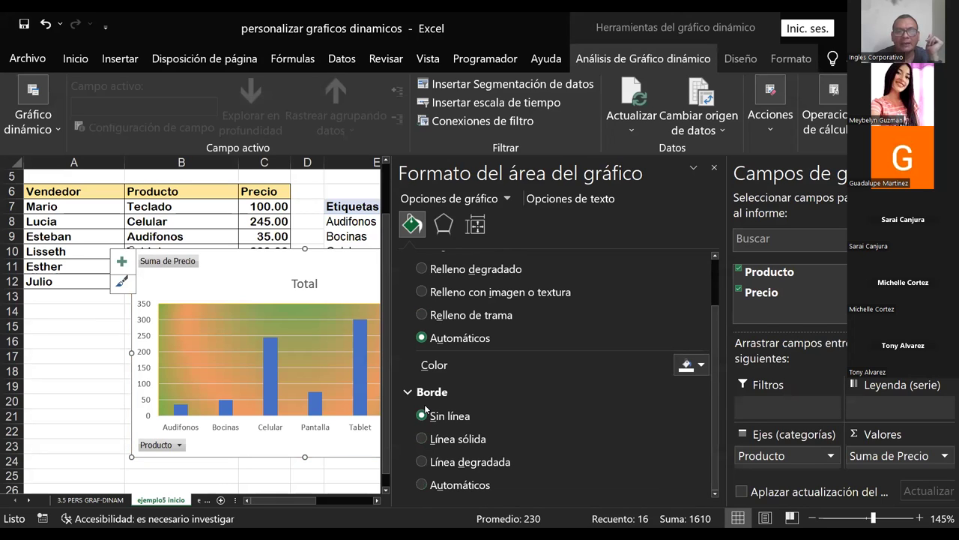
{"action": "left_click", "coordinate": [422, 439]}
{"action": "left_click", "coordinate": [422, 462]}
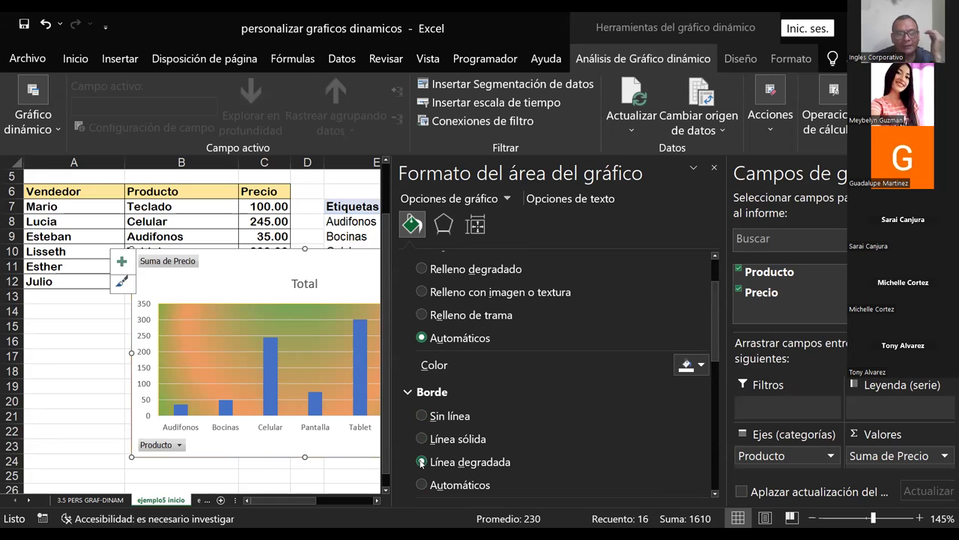
{"action": "left_click", "coordinate": [422, 439]}
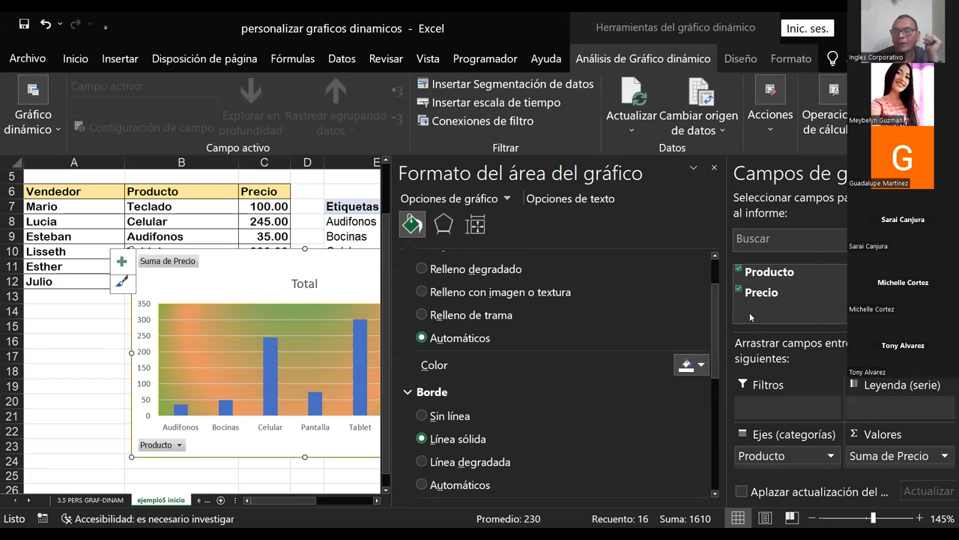
{"action": "left_click", "coordinate": [701, 365]}
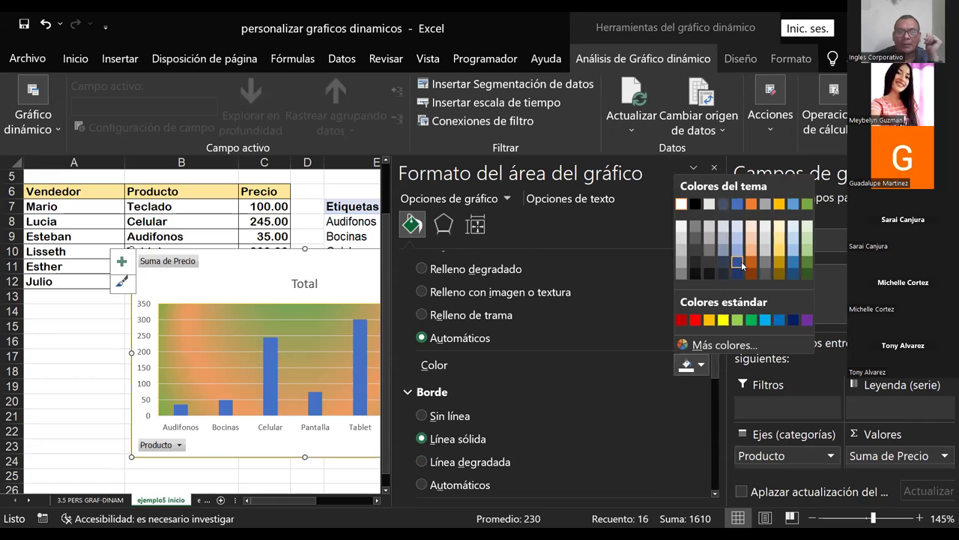
Fill the chart area with solid grey after trying dark blue and orange
{"action": "left_click", "coordinate": [740, 261]}
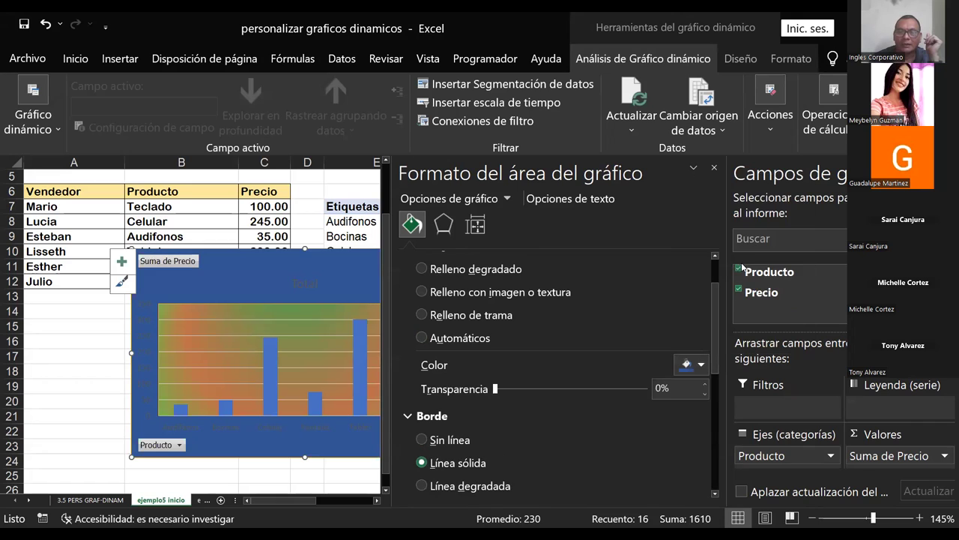
{"action": "left_click", "coordinate": [701, 365]}
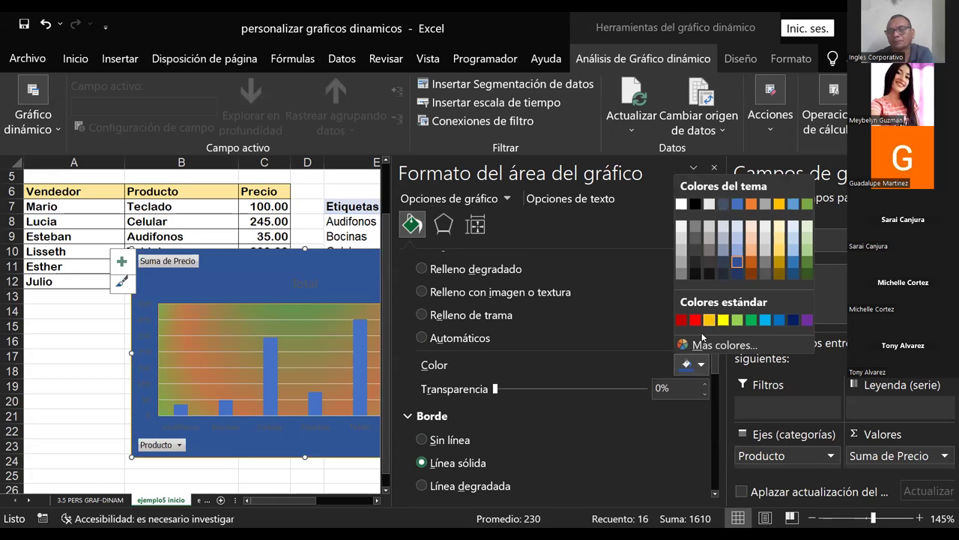
{"action": "left_click", "coordinate": [711, 316]}
{"action": "left_click", "coordinate": [700, 365]}
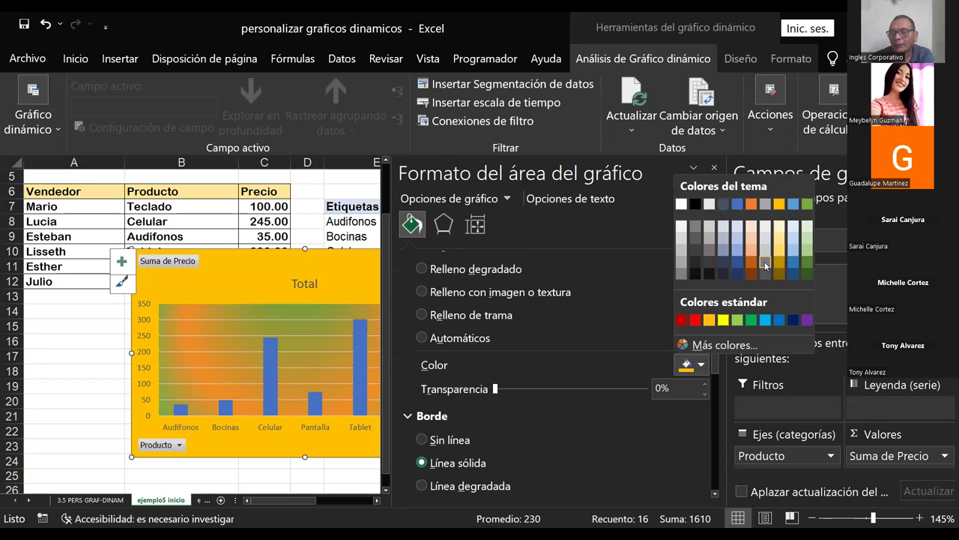
{"action": "left_click", "coordinate": [764, 264]}
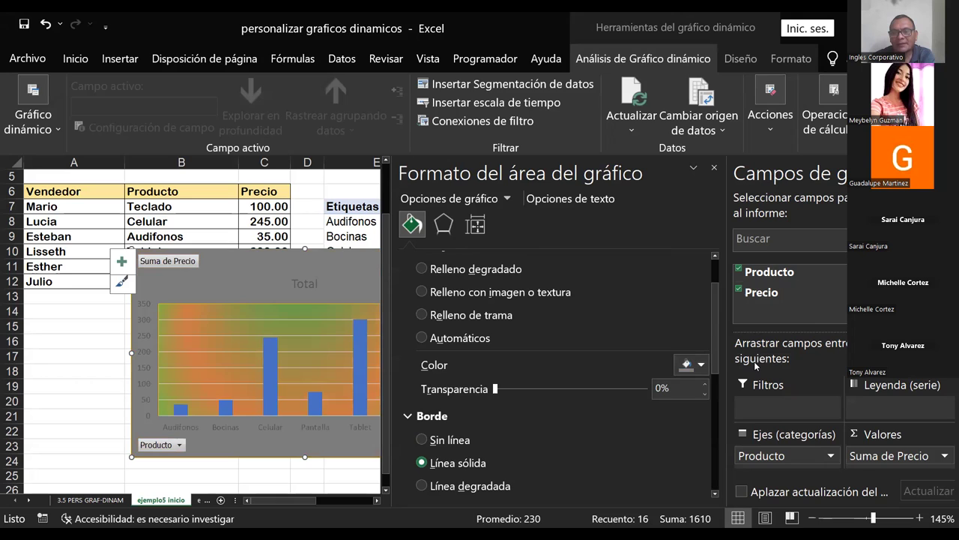
{"action": "left_click_drag", "start_coordinate": [716, 339], "coordinate": [716, 395]}
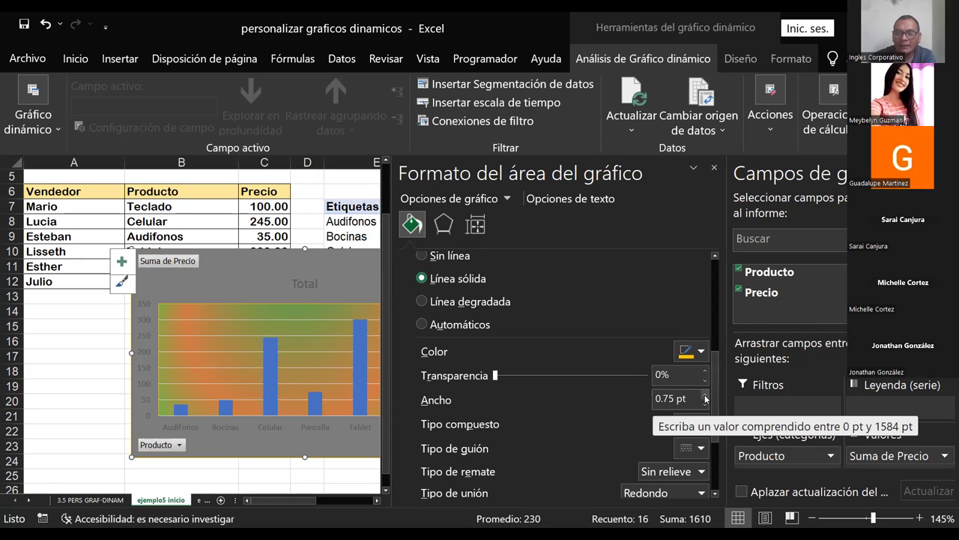
Set the chart area border width to 3.25 pt
{"action": "left_click", "coordinate": [704, 395]}
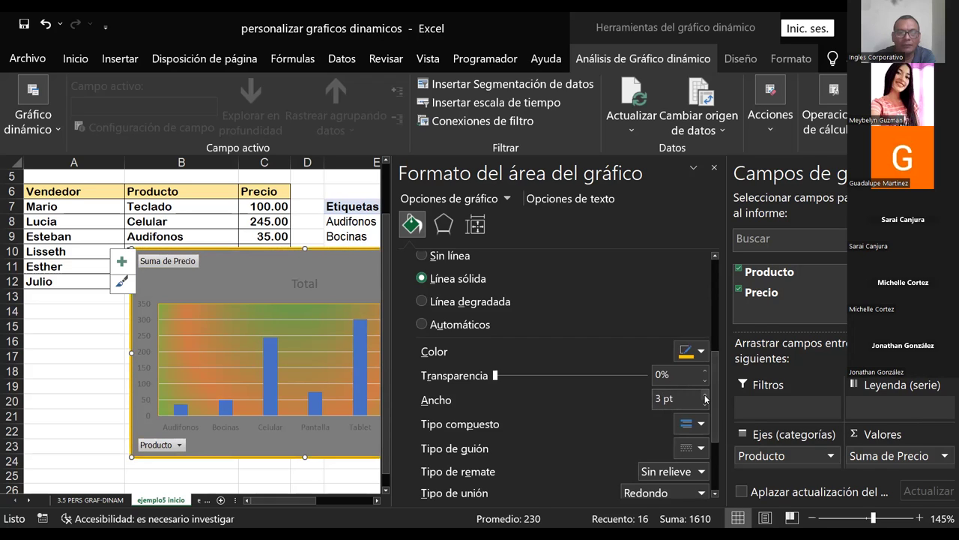
{"action": "left_click", "coordinate": [705, 395]}
{"action": "left_click", "coordinate": [704, 395]}
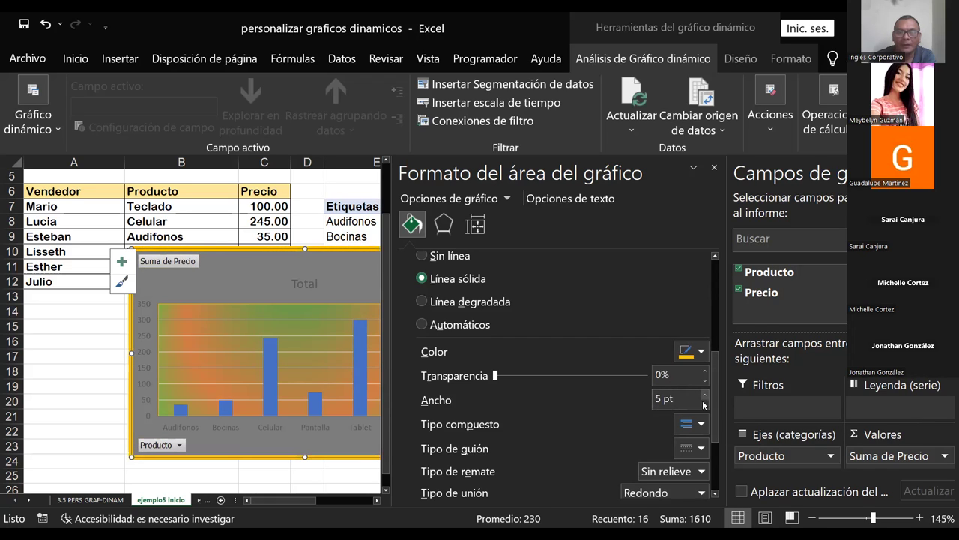
{"action": "left_click", "coordinate": [705, 404]}
{"action": "left_click", "coordinate": [705, 404]}
{"action": "left_click", "coordinate": [704, 404]}
{"action": "left_click", "coordinate": [705, 404]}
{"action": "left_click", "coordinate": [704, 404]}
{"action": "left_click", "coordinate": [705, 403]}
{"action": "left_click", "coordinate": [704, 404]}
{"action": "left_click", "coordinate": [704, 395]}
{"action": "left_click", "coordinate": [704, 395]}
{"action": "left_click", "coordinate": [704, 395]}
{"action": "left_click", "coordinate": [705, 395]}
{"action": "left_click", "coordinate": [704, 395]}
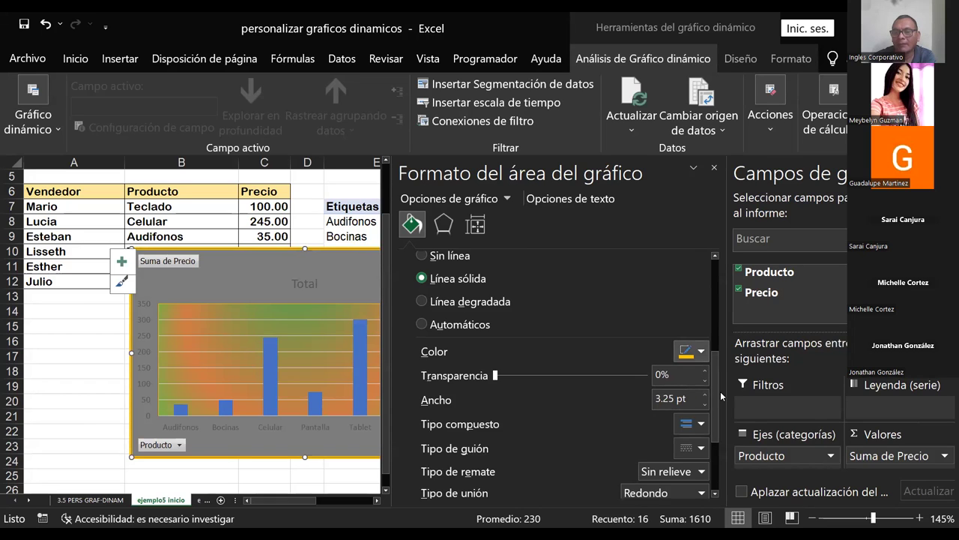
Make the chart area border red with a dashed line style
{"action": "left_click", "coordinate": [702, 351]}
{"action": "left_click", "coordinate": [694, 486]}
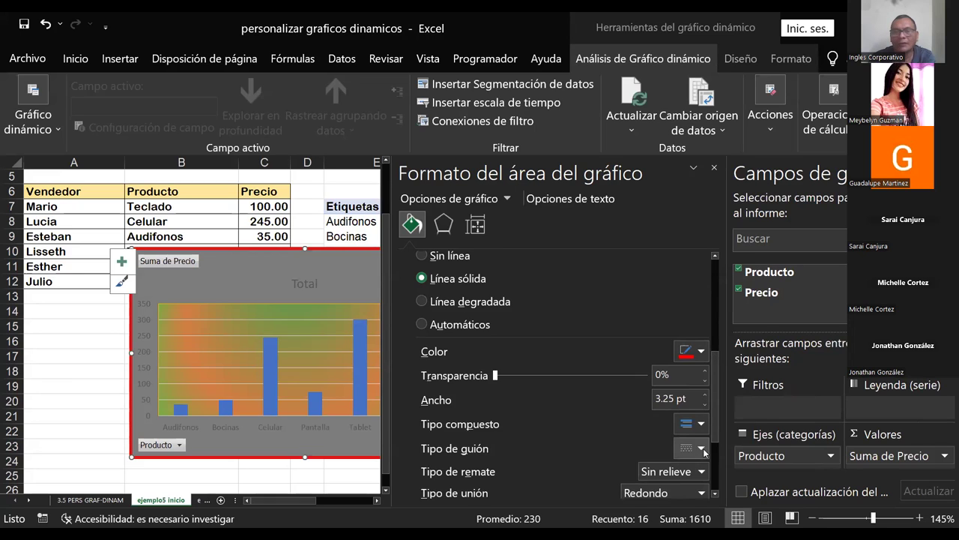
{"action": "left_click", "coordinate": [702, 448]}
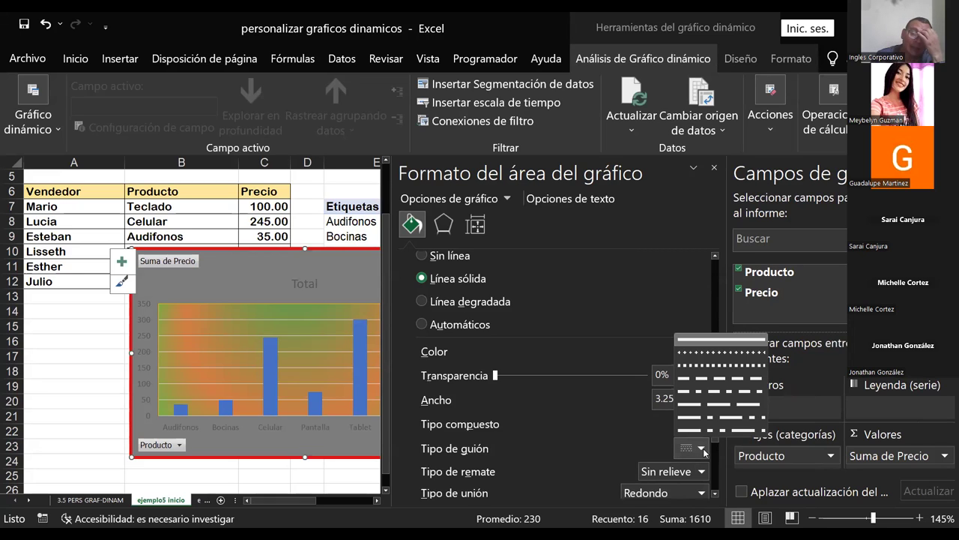
{"action": "left_click", "coordinate": [705, 380]}
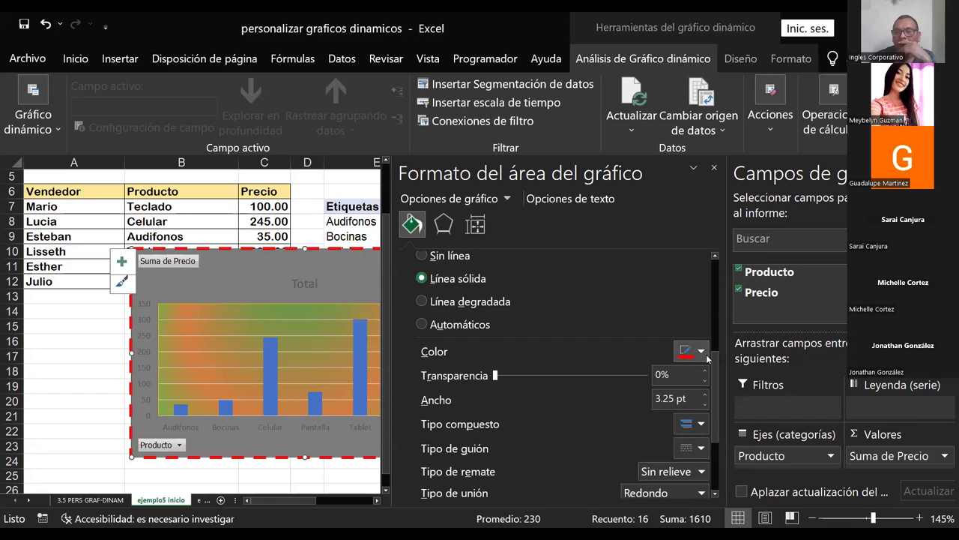
{"action": "left_click", "coordinate": [701, 448]}
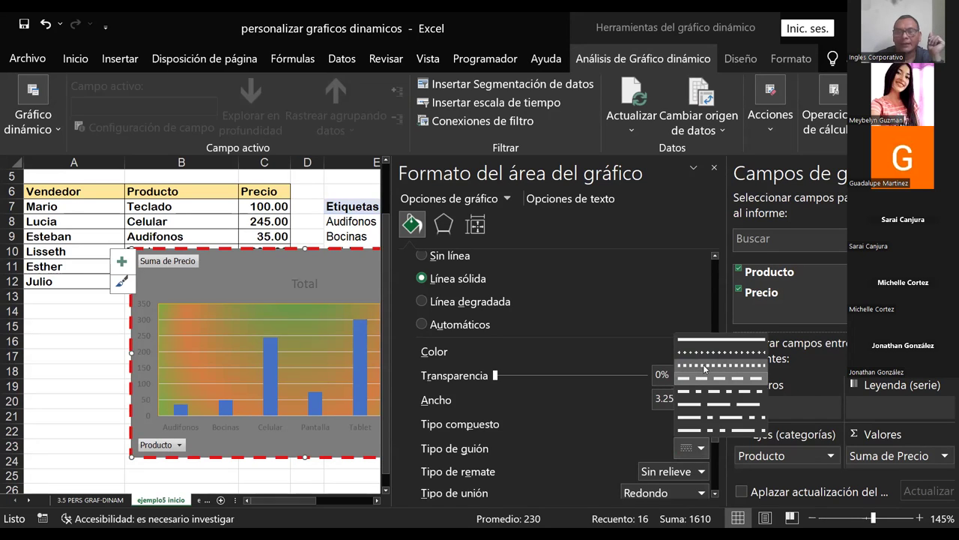
{"action": "left_click", "coordinate": [705, 369]}
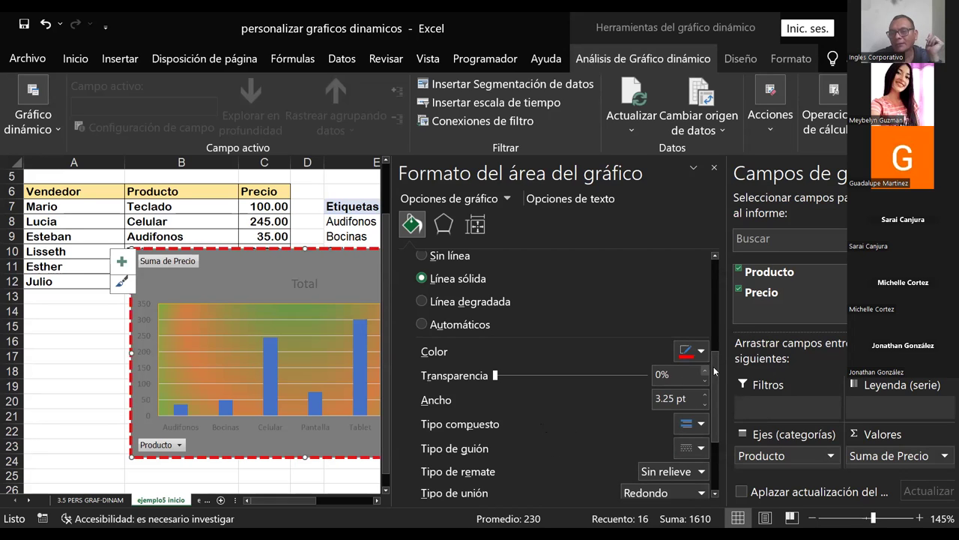
Set the chart border's cap type to Round and join type to Bevel
{"action": "left_click_drag", "start_coordinate": [716, 371], "coordinate": [715, 393]}
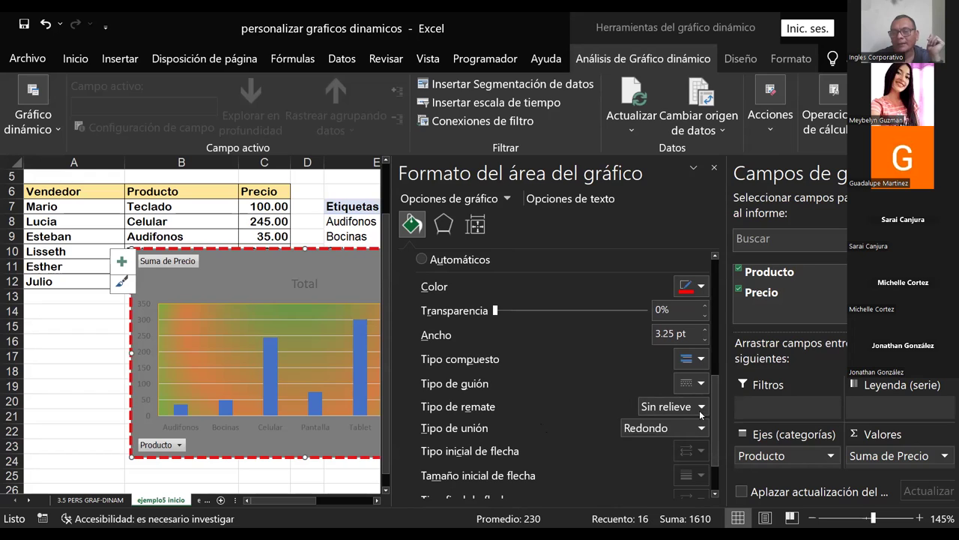
{"action": "left_click", "coordinate": [701, 406]}
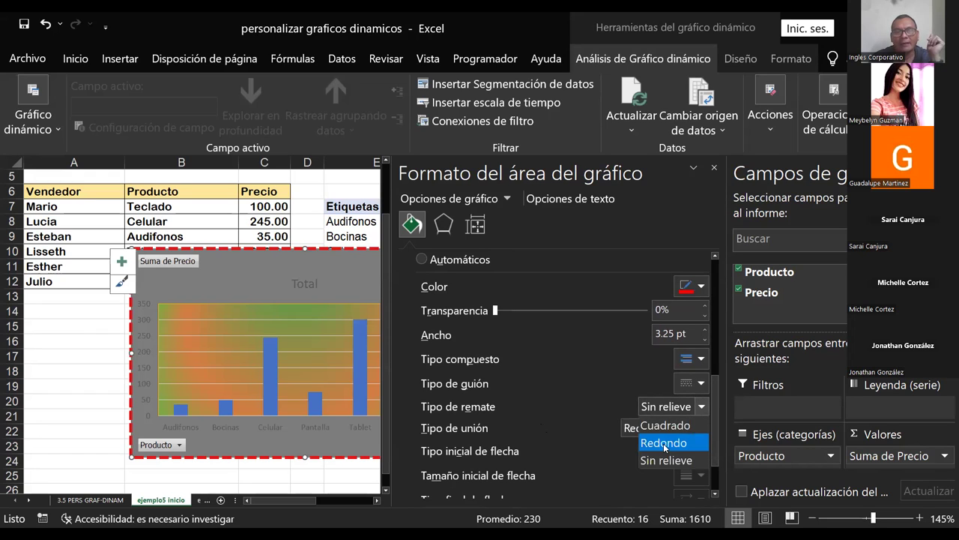
{"action": "left_click", "coordinate": [664, 443]}
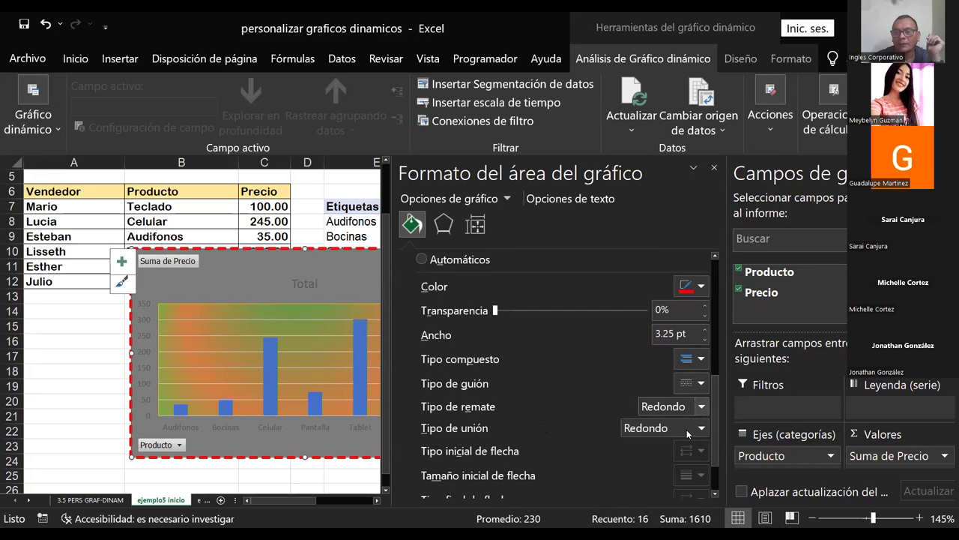
{"action": "left_click", "coordinate": [669, 407]}
{"action": "left_click", "coordinate": [669, 426]}
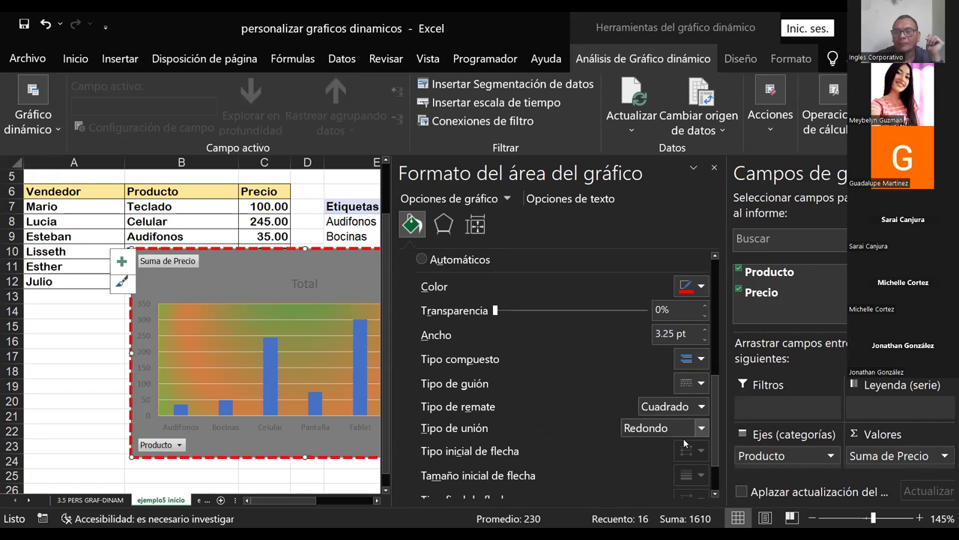
{"action": "left_click", "coordinate": [702, 428]}
{"action": "left_click", "coordinate": [642, 465]}
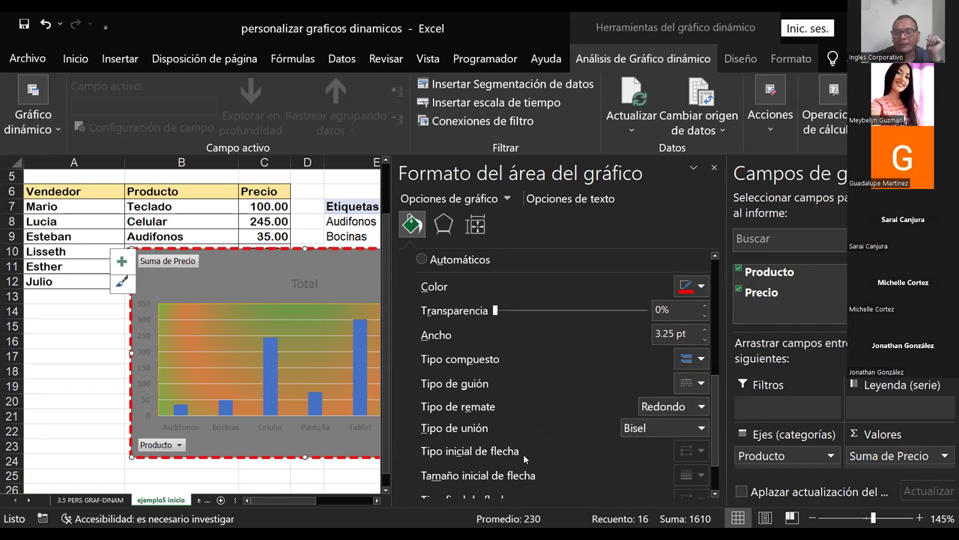
Close the formatting and fields panes with Esc
{"action": "scroll", "coordinate": [524, 454], "scroll_direction": "down", "scroll_amount": 1}
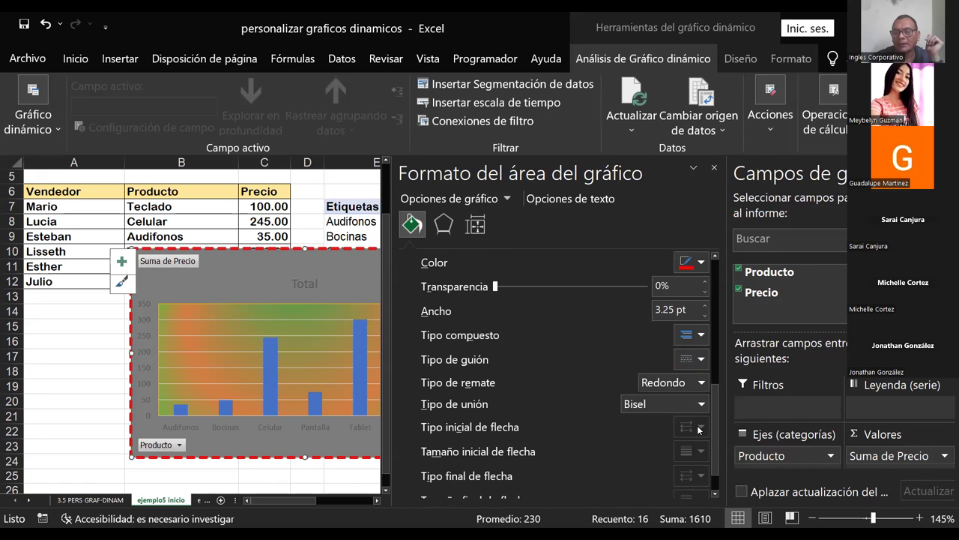
{"action": "scroll", "coordinate": [636, 451], "scroll_direction": "down", "scroll_amount": 2}
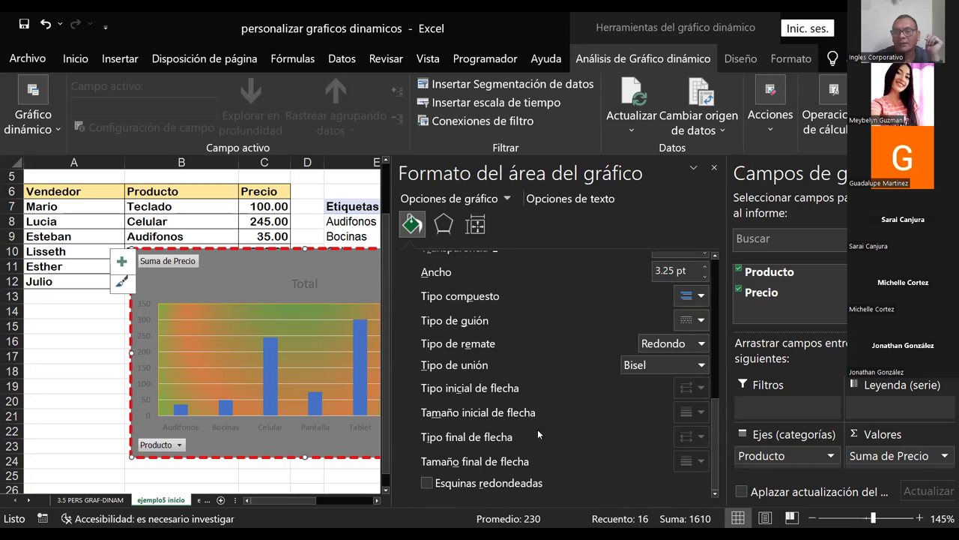
{"action": "scroll", "coordinate": [558, 421], "scroll_direction": "up", "scroll_amount": 2}
{"action": "scroll", "coordinate": [559, 419], "scroll_direction": "up", "scroll_amount": 3}
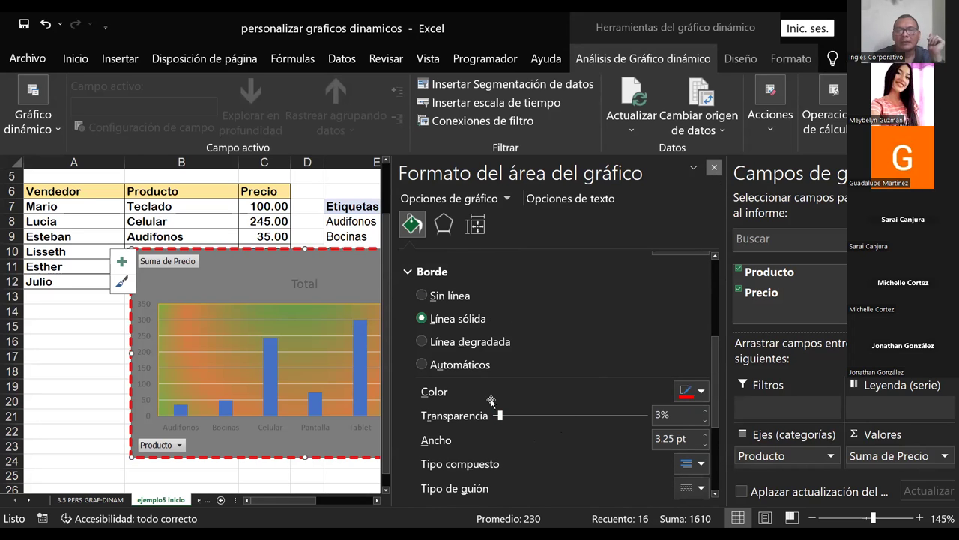
{"action": "key", "text": "Escape"}
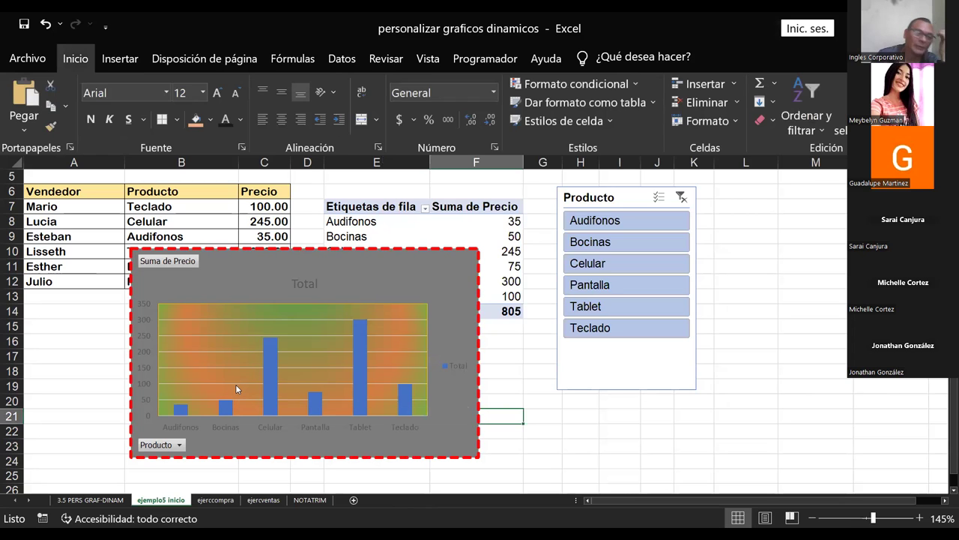
Drill into the chart's products via Mostrar detalle to show Precio beneath each Producto
{"action": "left_click", "coordinate": [177, 427]}
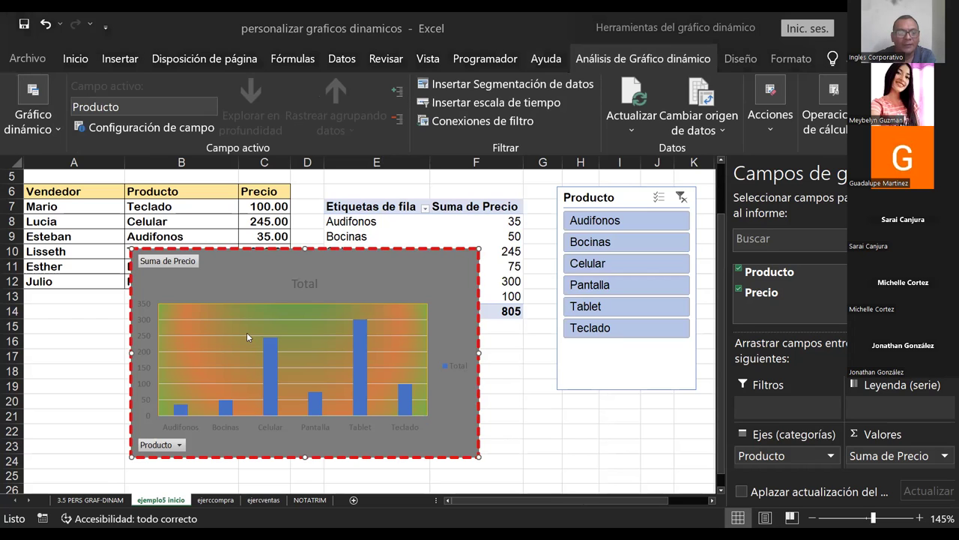
{"action": "left_click", "coordinate": [193, 425]}
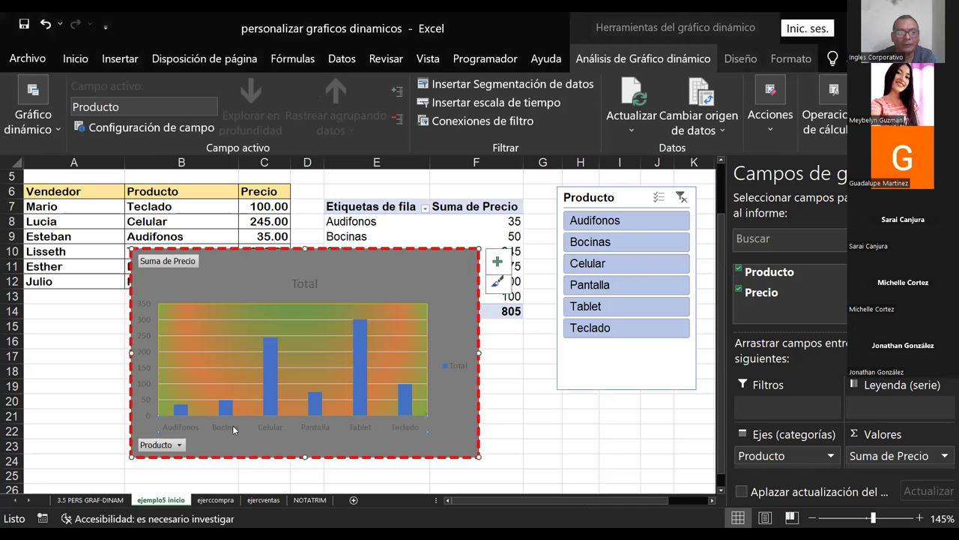
{"action": "double_click", "coordinate": [258, 419]}
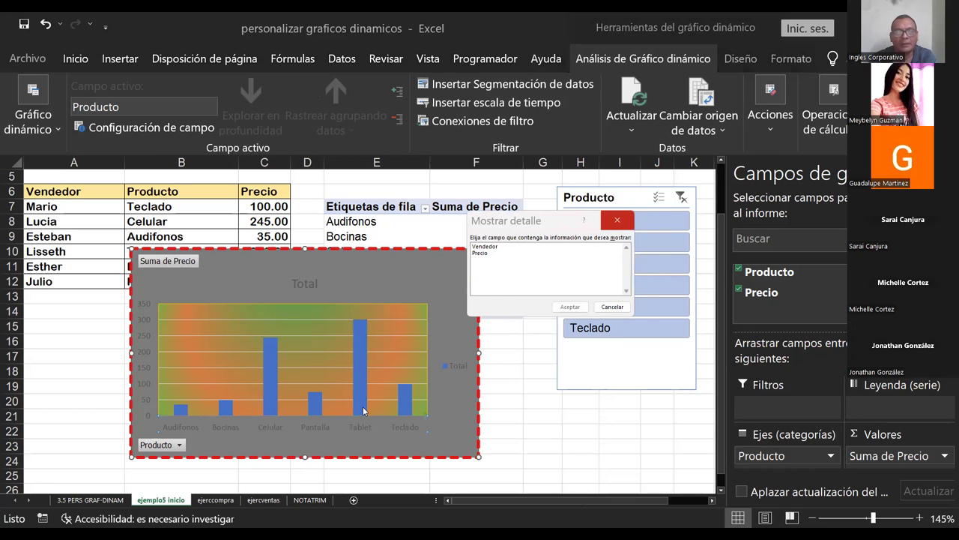
{"action": "left_click", "coordinate": [619, 221]}
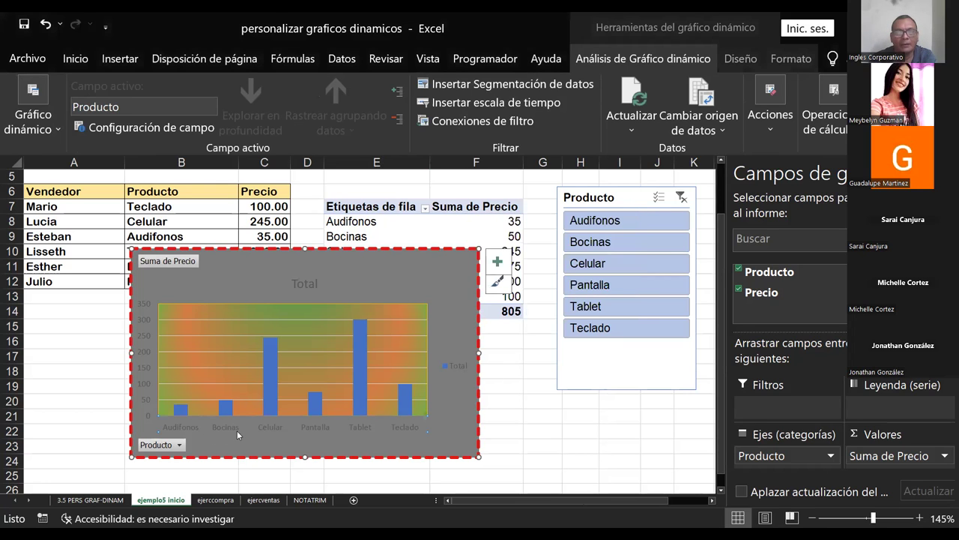
{"action": "double_click", "coordinate": [237, 430]}
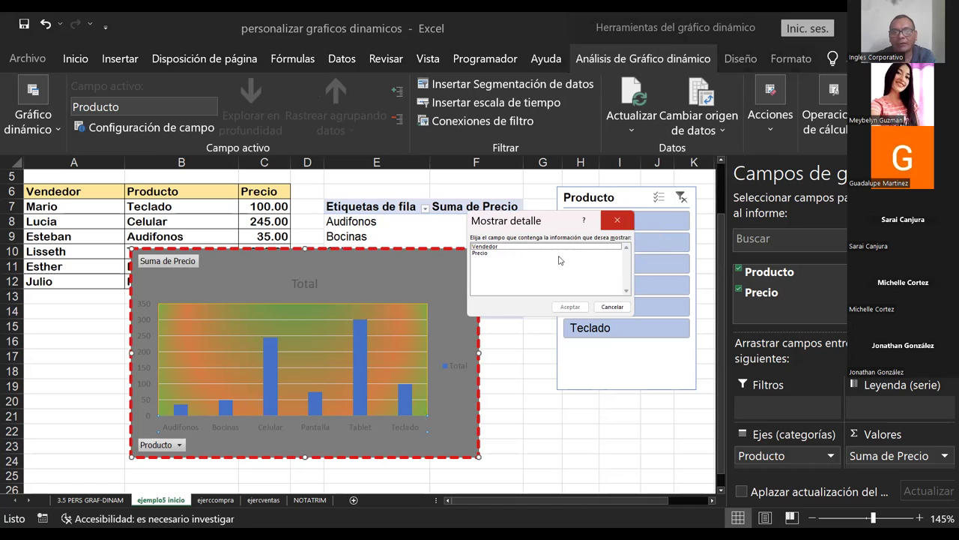
{"action": "left_click", "coordinate": [488, 254]}
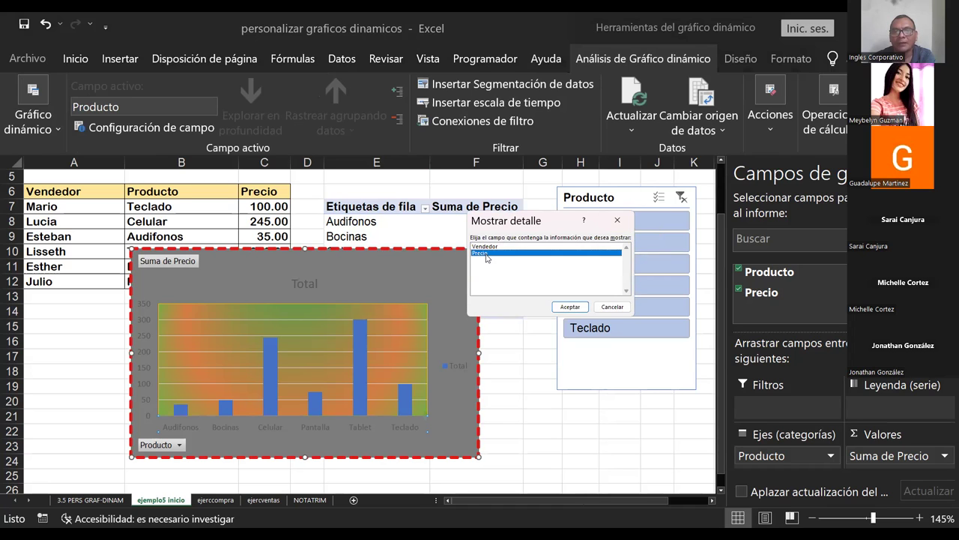
{"action": "left_click", "coordinate": [570, 307]}
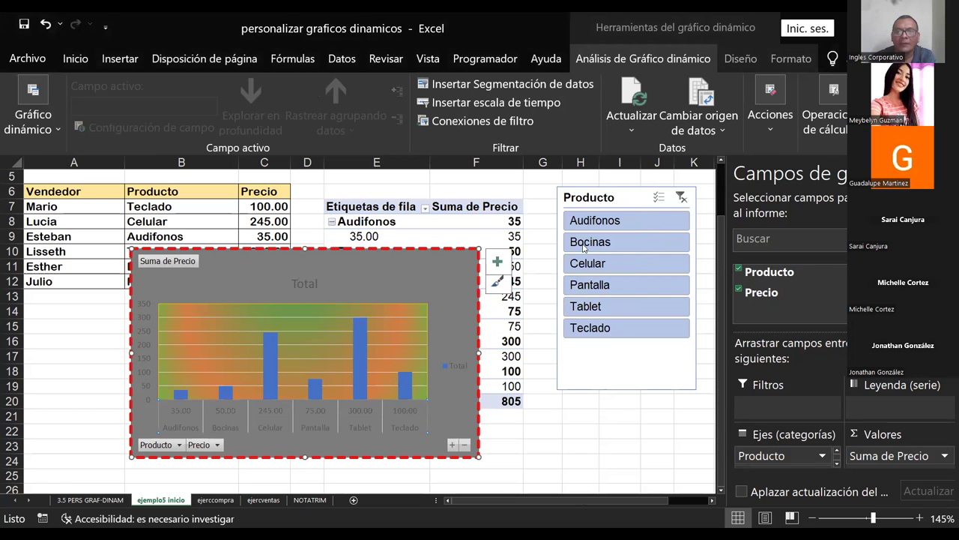
Try the chart area and price axis labels, cancelling the Mostrar detalle chooser that appears
{"action": "double_click", "coordinate": [190, 419]}
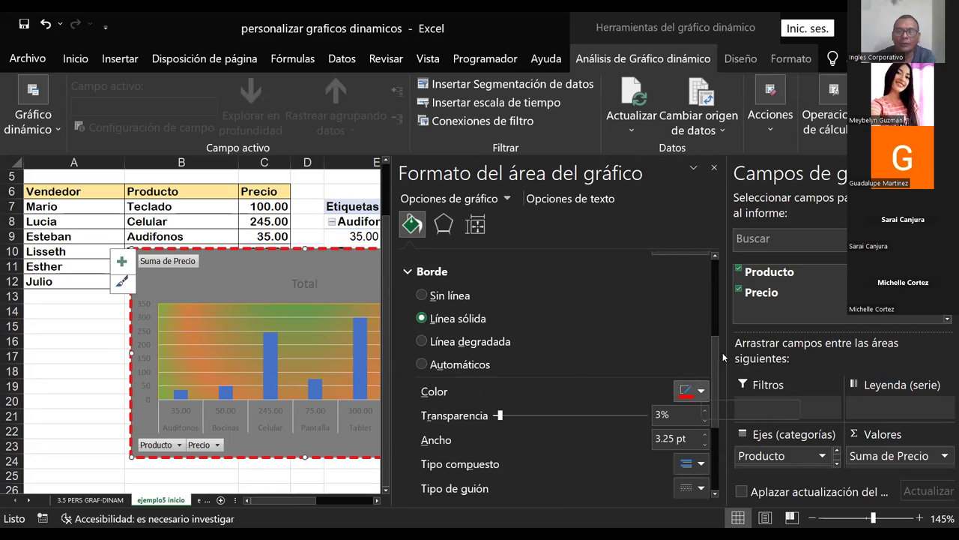
{"action": "left_click", "coordinate": [715, 168]}
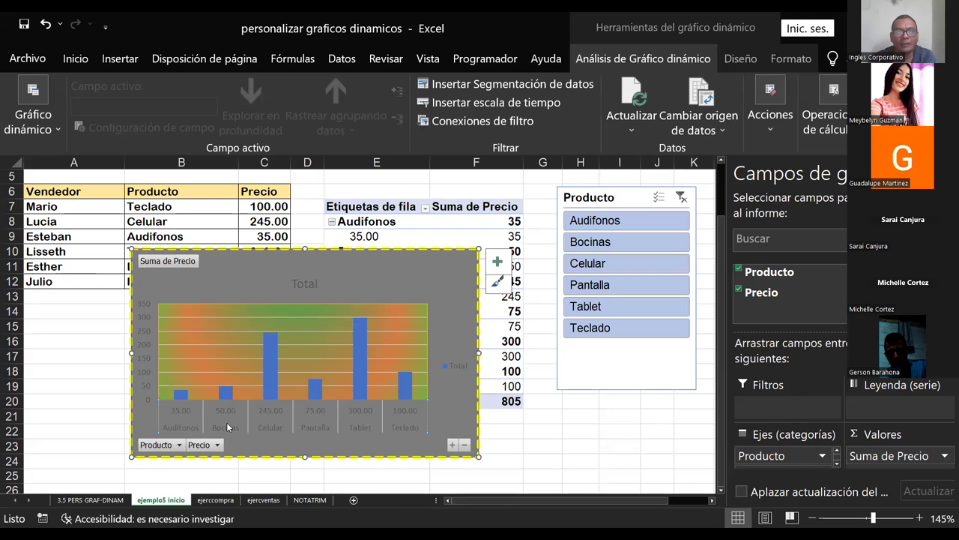
{"action": "double_click", "coordinate": [306, 409]}
{"action": "left_click", "coordinate": [311, 408]}
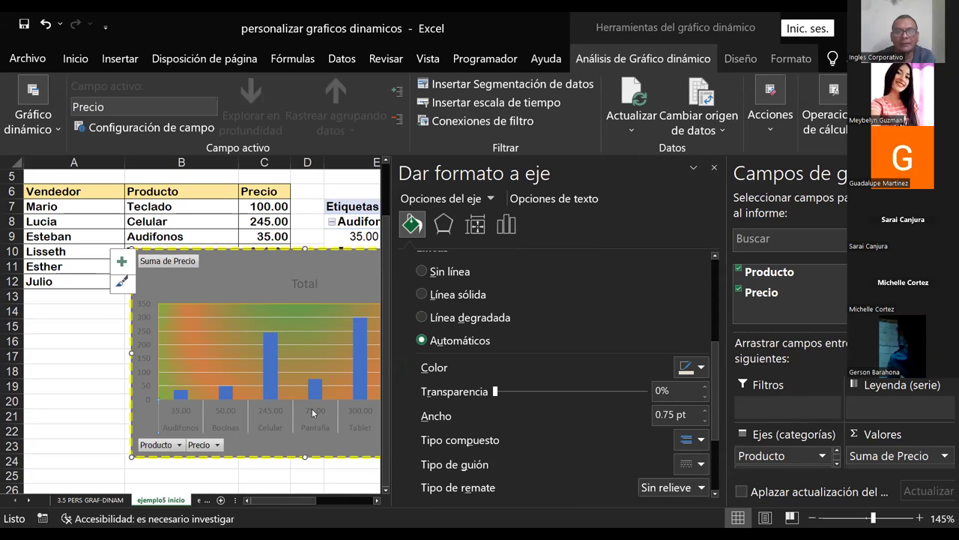
{"action": "double_click", "coordinate": [311, 408]}
{"action": "left_click", "coordinate": [613, 307]}
Open Dar formato a eje for the vertical value axis (bounds 0–350, major unit 50)
{"action": "left_click", "coordinate": [166, 426]}
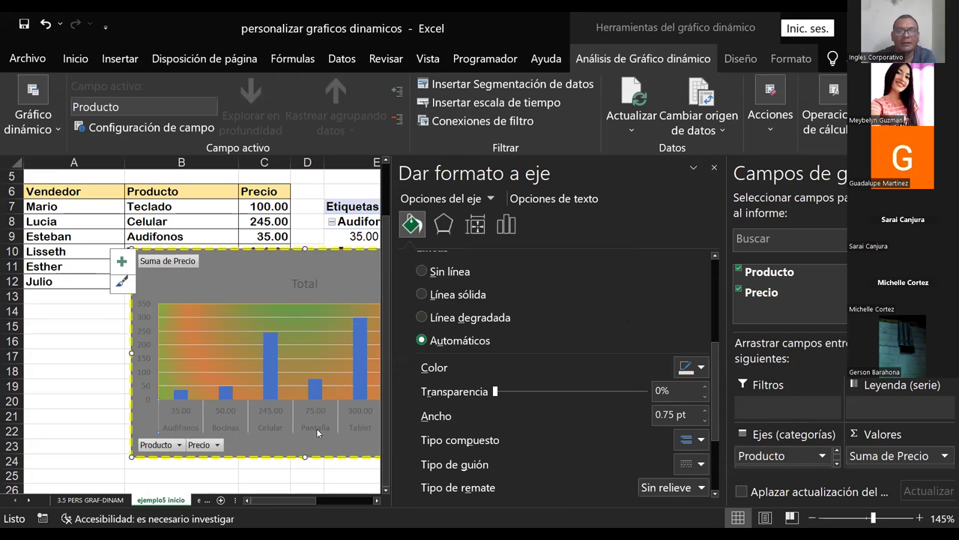
{"action": "left_click", "coordinate": [713, 171]}
{"action": "left_click", "coordinate": [177, 412]}
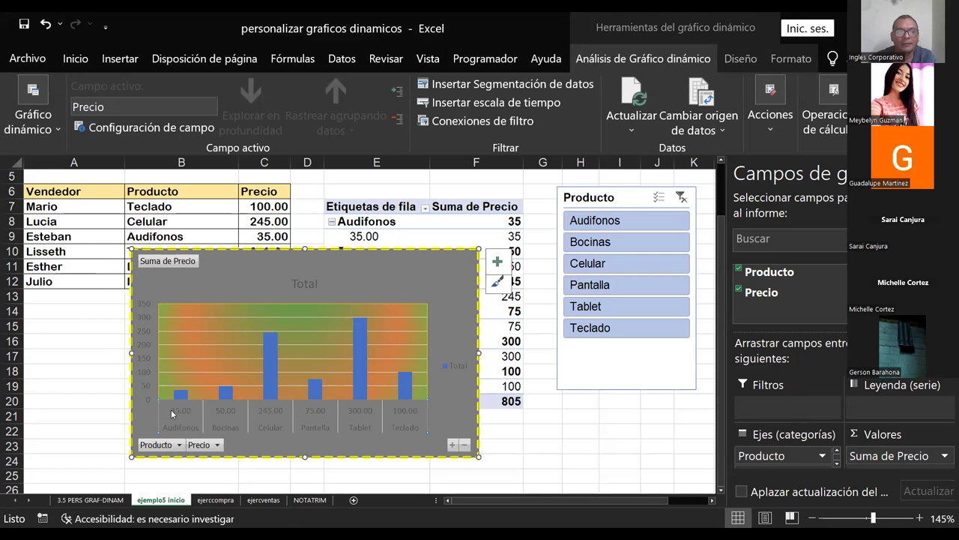
{"action": "left_click", "coordinate": [171, 425]}
{"action": "left_click", "coordinate": [174, 414]}
{"action": "double_click", "coordinate": [175, 413]}
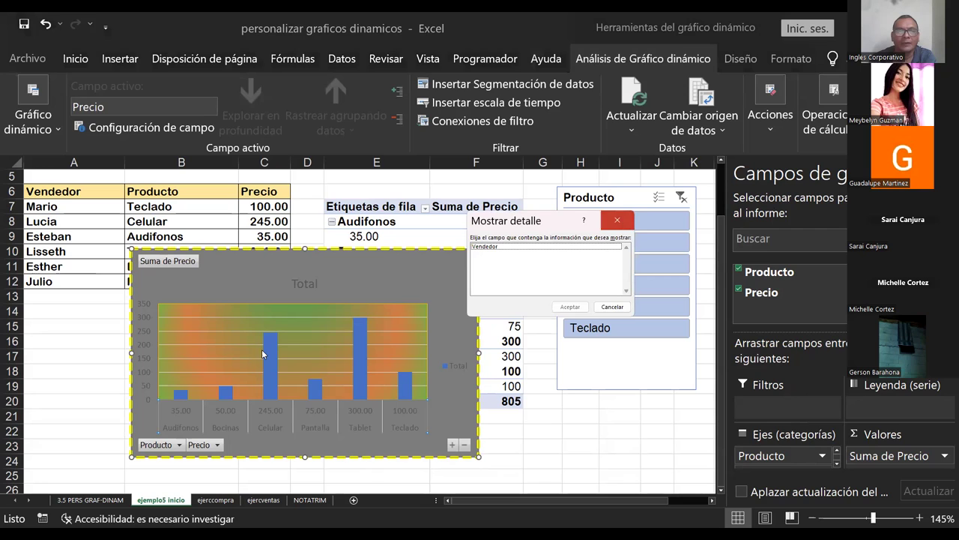
{"action": "left_click", "coordinate": [623, 223]}
{"action": "double_click", "coordinate": [146, 330]}
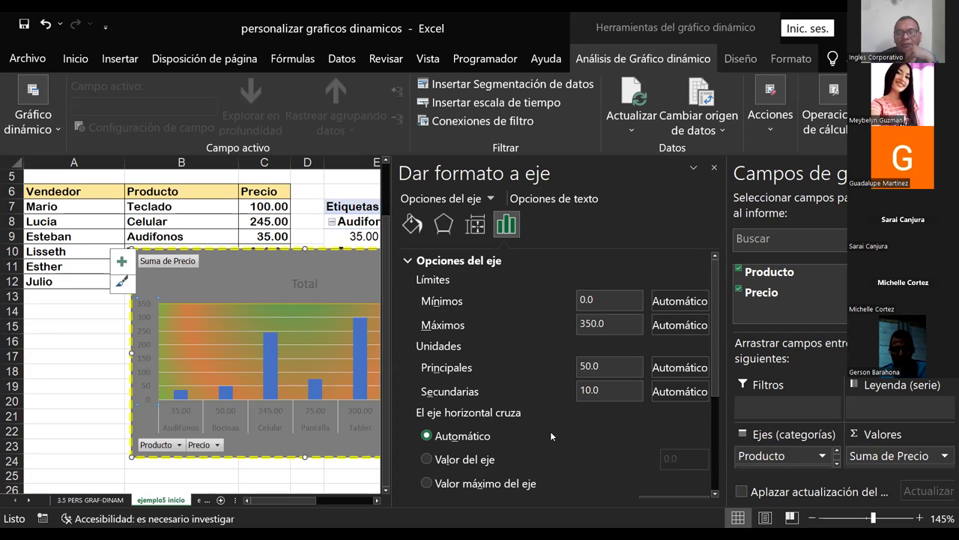
Set the value axis major tick marks to Exterior and minor to Interior, then close the pane
{"action": "scroll", "coordinate": [547, 419], "scroll_direction": "down", "scroll_amount": 2}
{"action": "scroll", "coordinate": [544, 414], "scroll_direction": "down", "scroll_amount": 3}
{"action": "scroll", "coordinate": [543, 410], "scroll_direction": "down", "scroll_amount": 1}
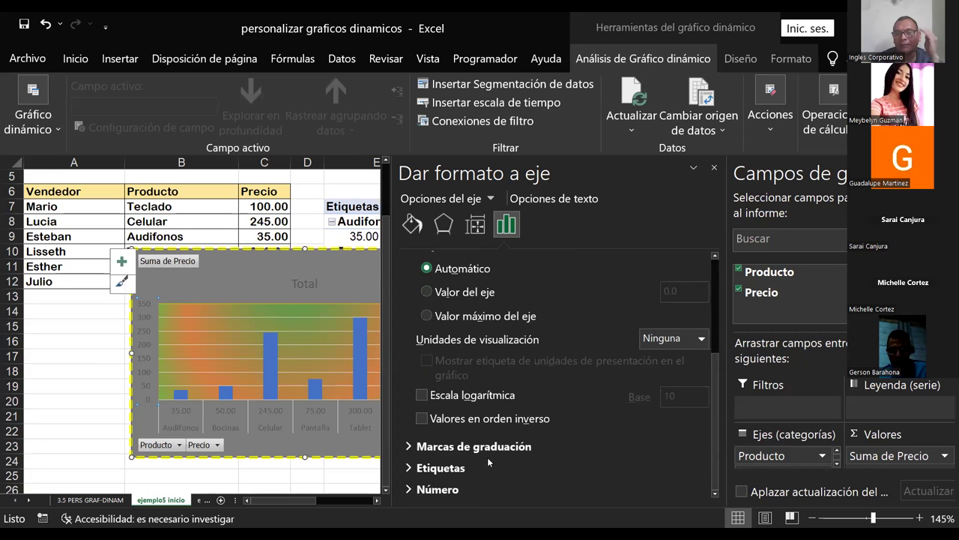
{"action": "left_click", "coordinate": [451, 448]}
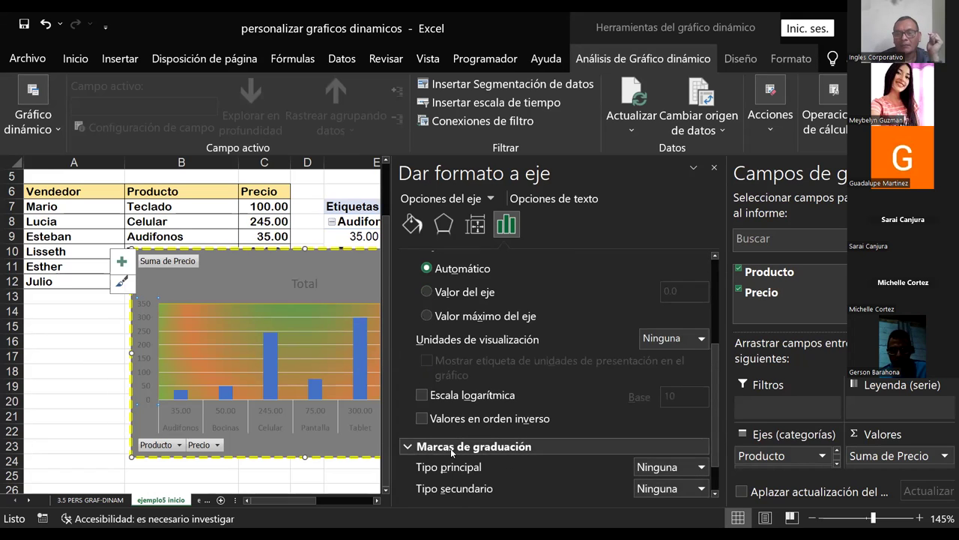
{"action": "left_click", "coordinate": [703, 468]}
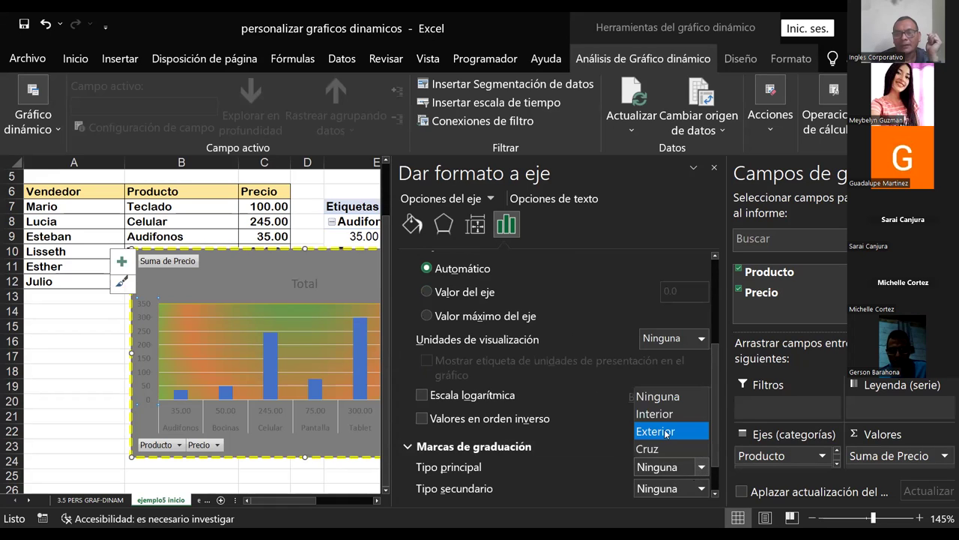
{"action": "left_click", "coordinate": [666, 432]}
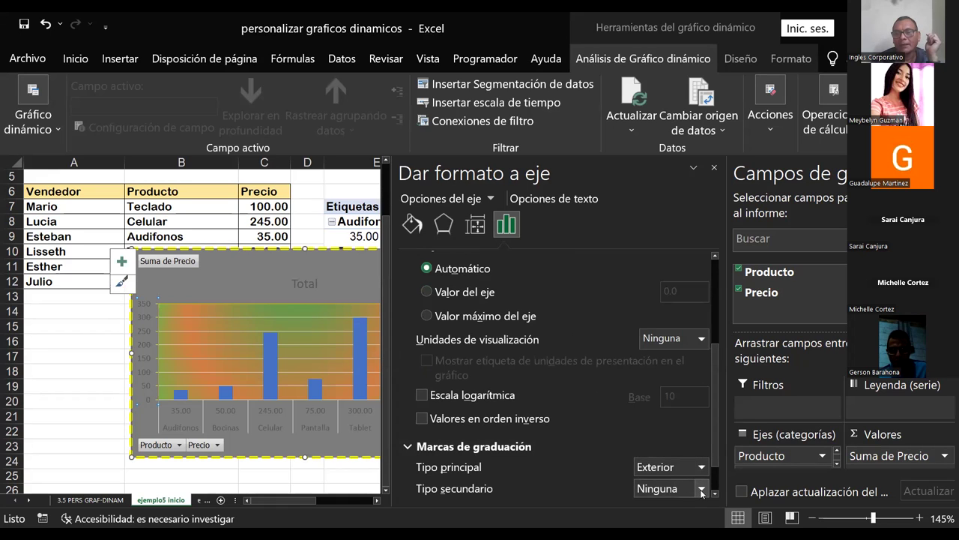
{"action": "left_click", "coordinate": [701, 488]}
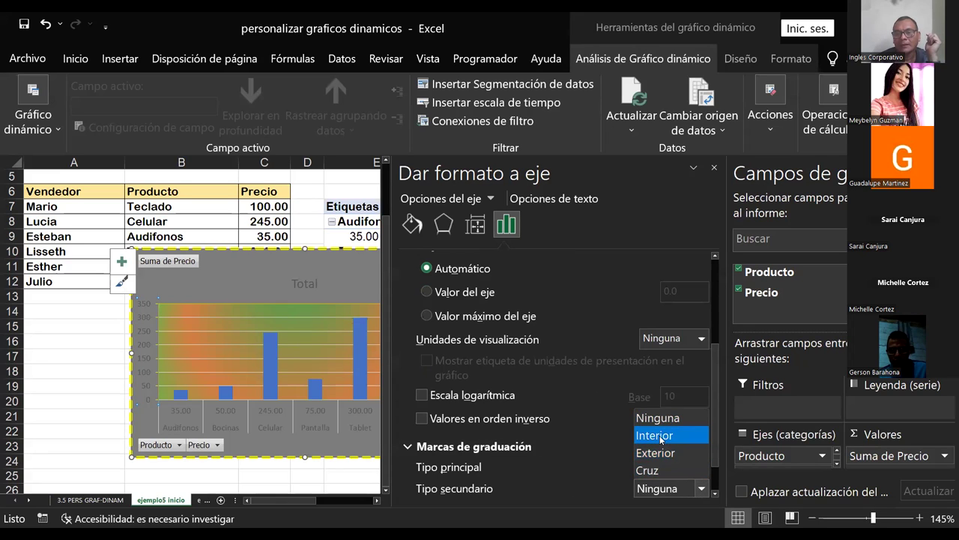
{"action": "left_click", "coordinate": [661, 438]}
{"action": "left_click", "coordinate": [714, 167]}
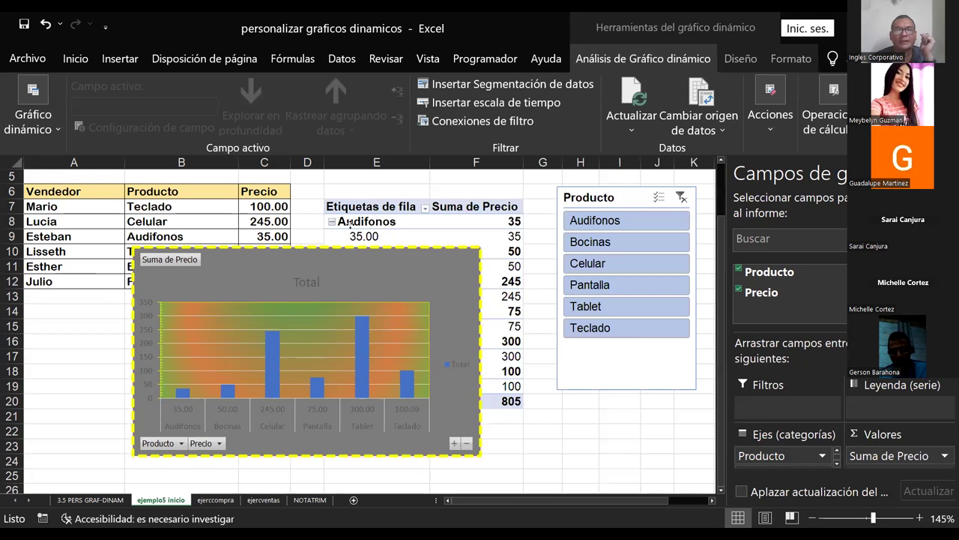
Move the chart up over columns B–E, leaving the price filter with all values selected
{"action": "left_click_drag", "start_coordinate": [331, 260], "coordinate": [338, 224]}
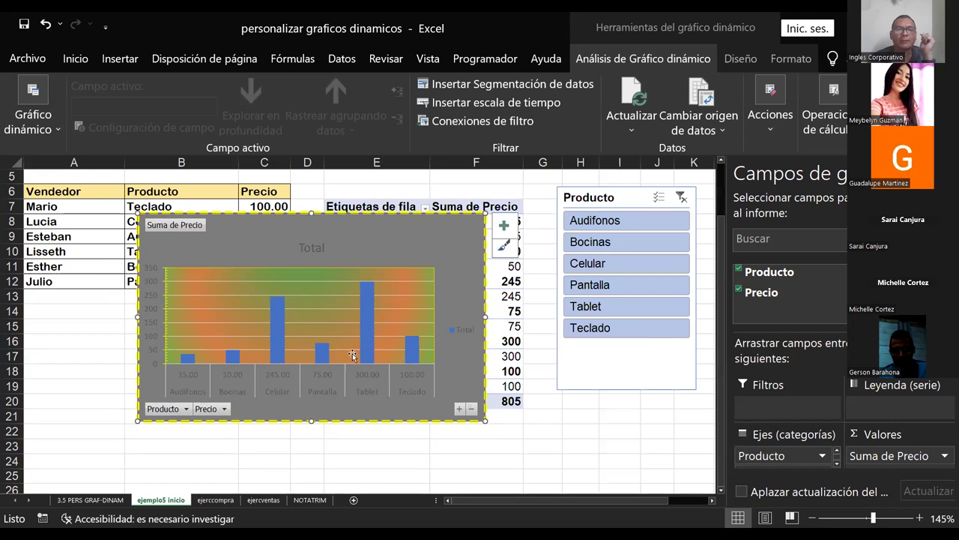
{"action": "left_click", "coordinate": [186, 409]}
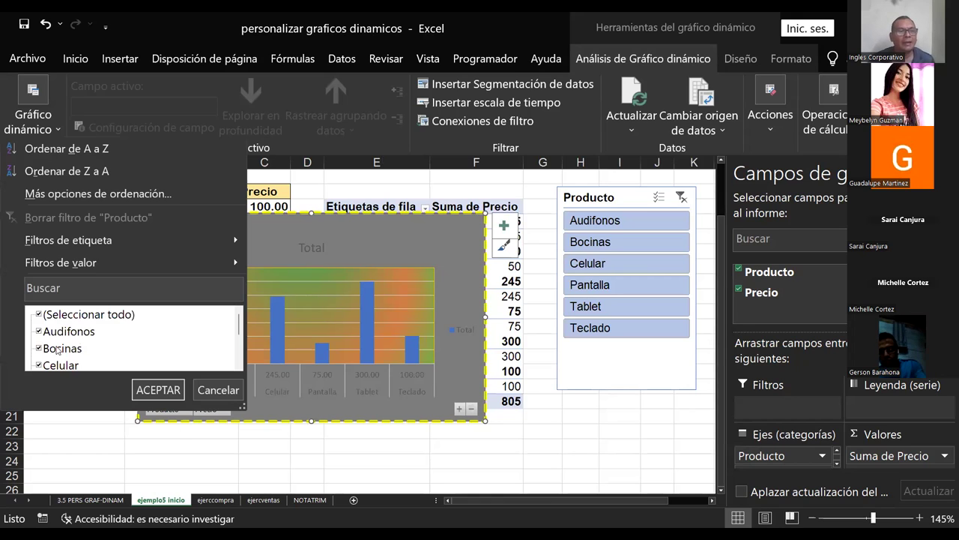
{"action": "left_click", "coordinate": [227, 409]}
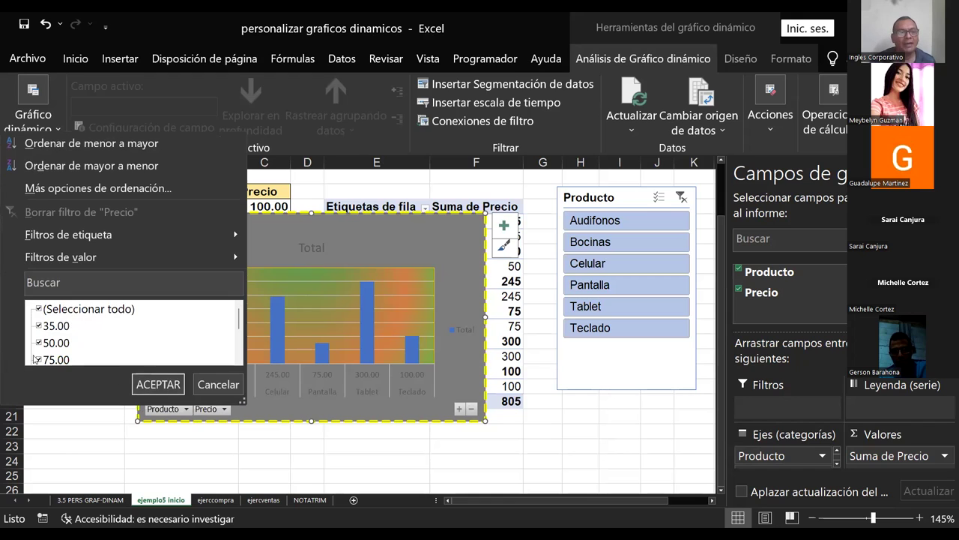
{"action": "left_click", "coordinate": [39, 309]}
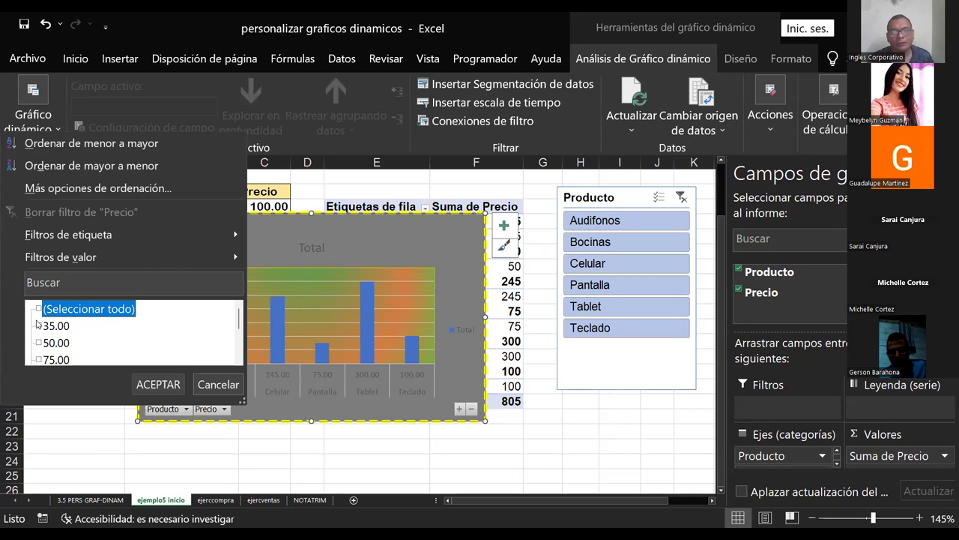
{"action": "left_click", "coordinate": [39, 310]}
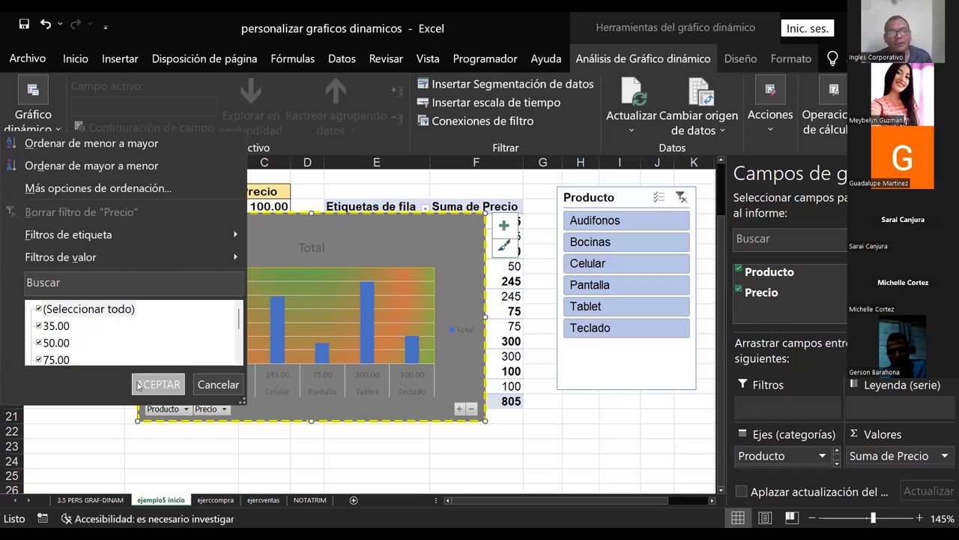
Filter the chart's Producto field to show only Audifonos
{"action": "left_click", "coordinate": [169, 411]}
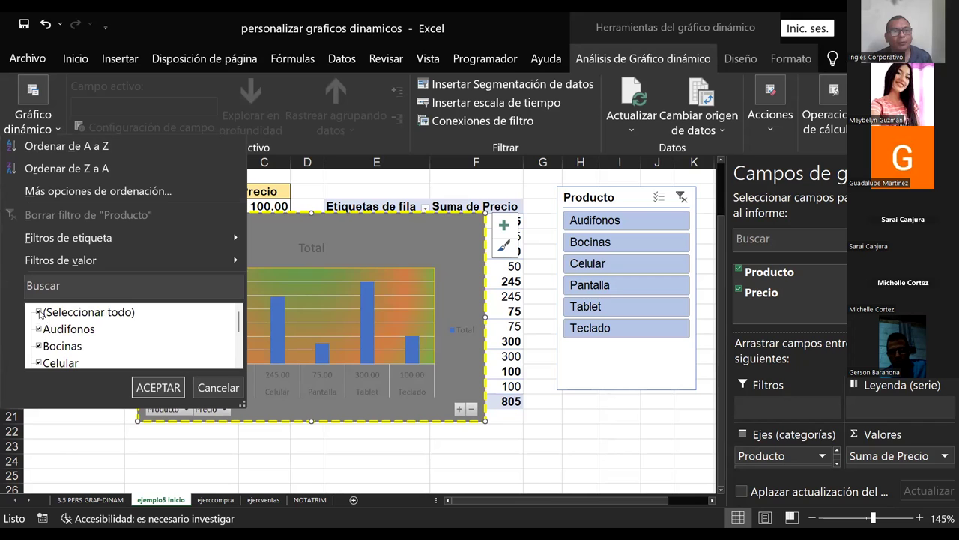
{"action": "left_click", "coordinate": [38, 312]}
{"action": "left_click", "coordinate": [38, 328]}
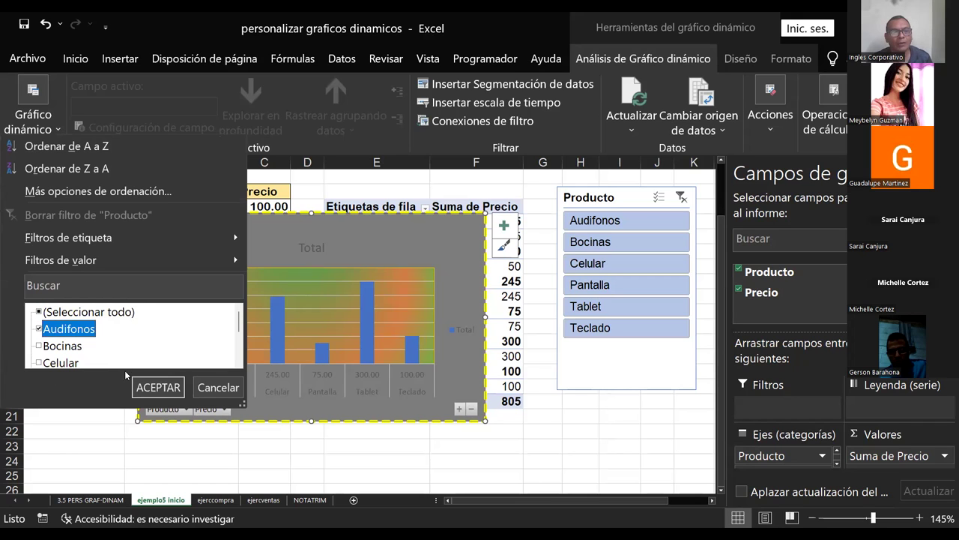
{"action": "left_click", "coordinate": [156, 387]}
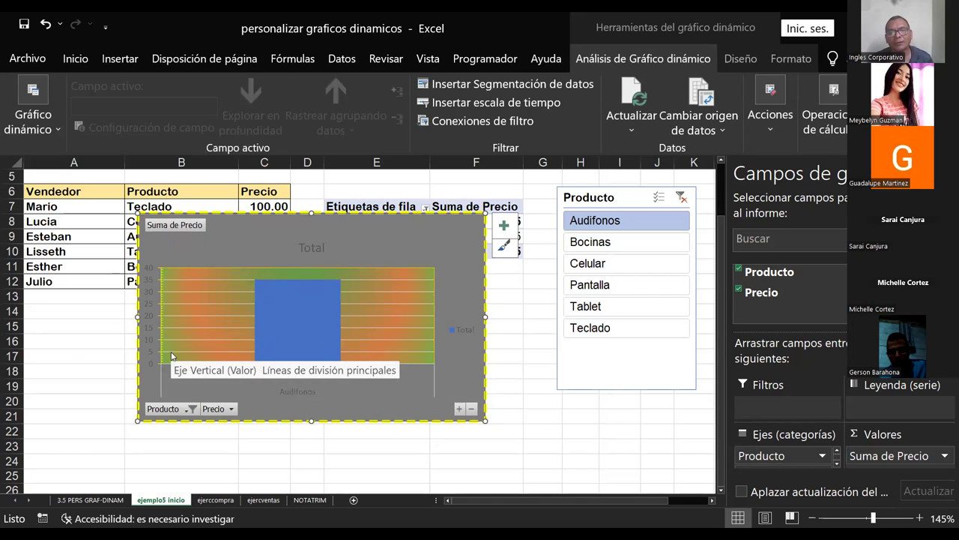
Narrow columns A and B, place the chart below the pivot table, and open its value-axis format pane
{"action": "mouse_move", "coordinate": [197, 215]}
{"action": "left_mouse_down"}
{"action": "mouse_move", "coordinate": [382, 184]}
{"action": "mouse_move", "coordinate": [369, 177]}
{"action": "left_mouse_up"}
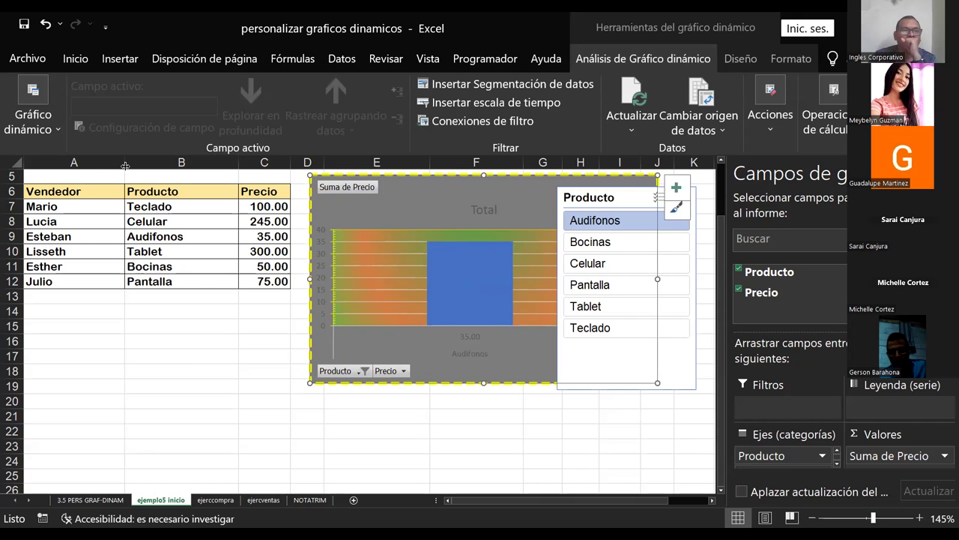
{"action": "left_click_drag", "start_coordinate": [125, 167], "coordinate": [88, 167]}
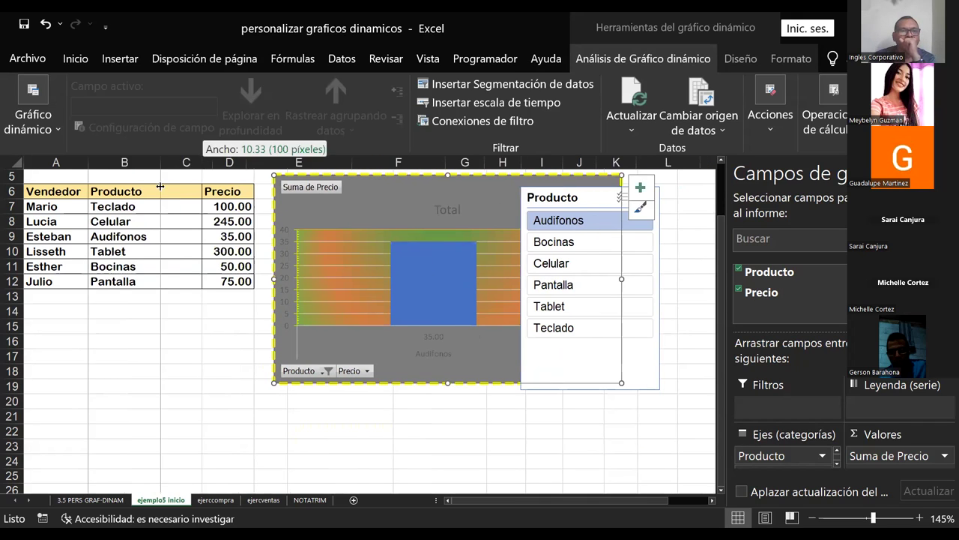
{"action": "mouse_move", "coordinate": [202, 163]}
{"action": "left_mouse_down"}
{"action": "mouse_move", "coordinate": [161, 163]}
{"action": "mouse_move", "coordinate": [213, 164]}
{"action": "left_mouse_up"}
{"action": "mouse_move", "coordinate": [281, 173]}
{"action": "left_mouse_down"}
{"action": "mouse_move", "coordinate": [186, 293]}
{"action": "mouse_move", "coordinate": [321, 262]}
{"action": "left_mouse_up"}
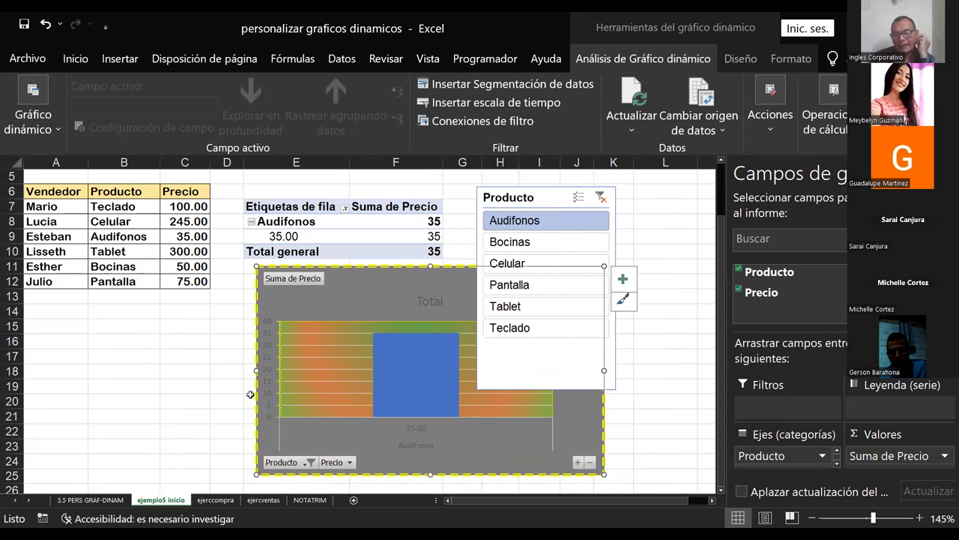
{"action": "double_click", "coordinate": [270, 343]}
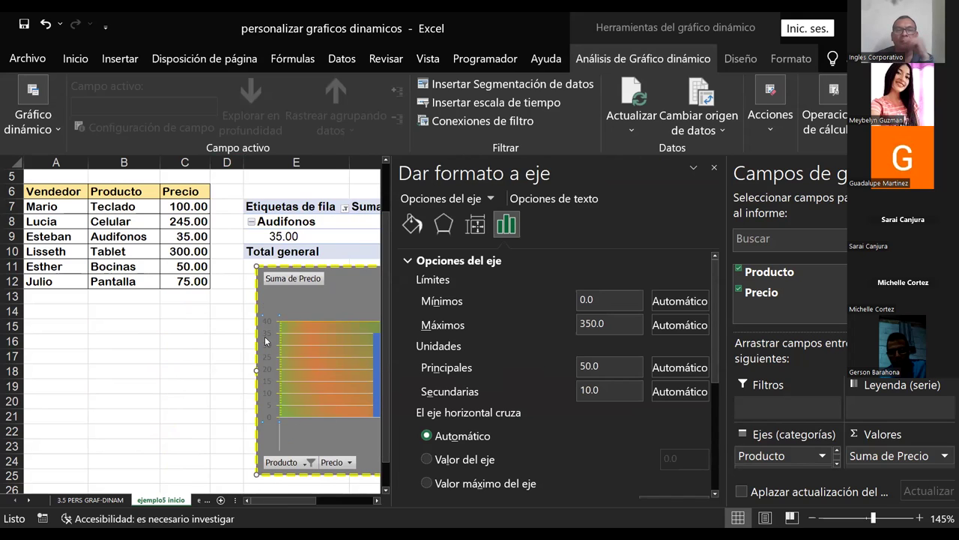
Set the value axis labels to Arial Black, Normal style, size 10.1 in the Fuente dialog
{"action": "right_click", "coordinate": [265, 341]}
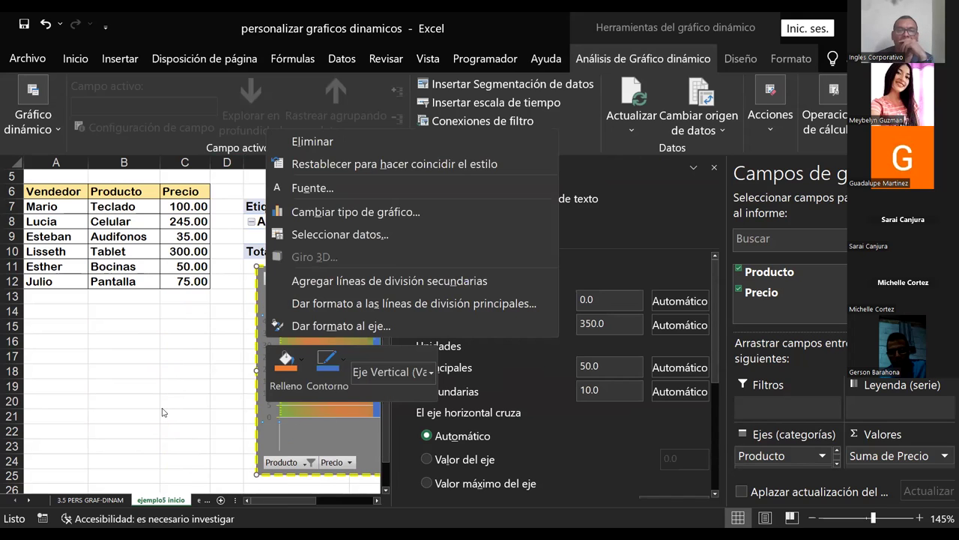
{"action": "left_click", "coordinate": [277, 332]}
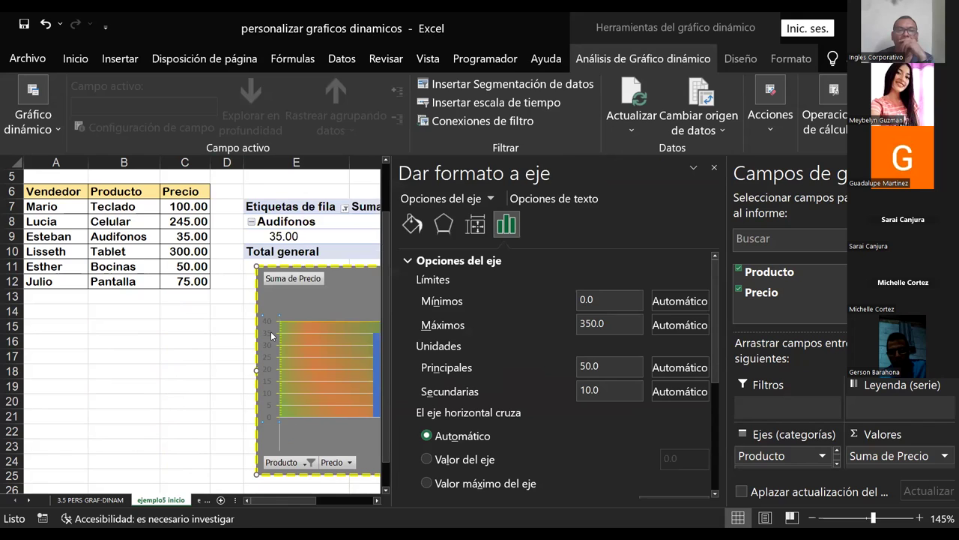
{"action": "right_click", "coordinate": [271, 335]}
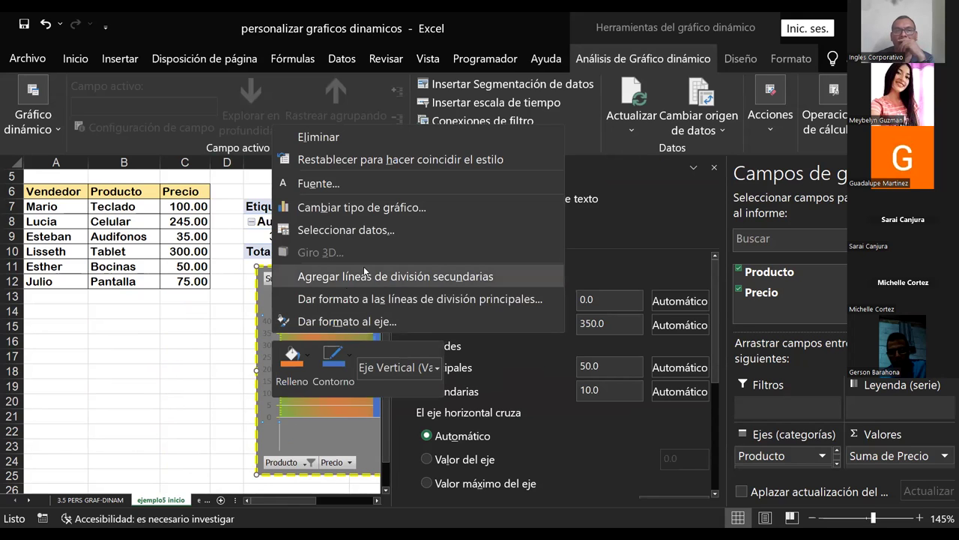
{"action": "left_click", "coordinate": [330, 183]}
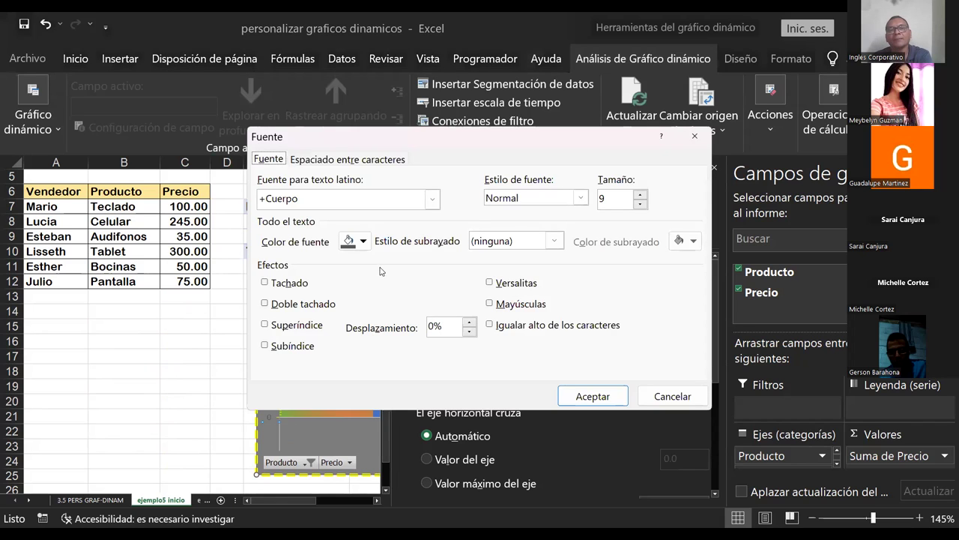
{"action": "left_click", "coordinate": [641, 194]}
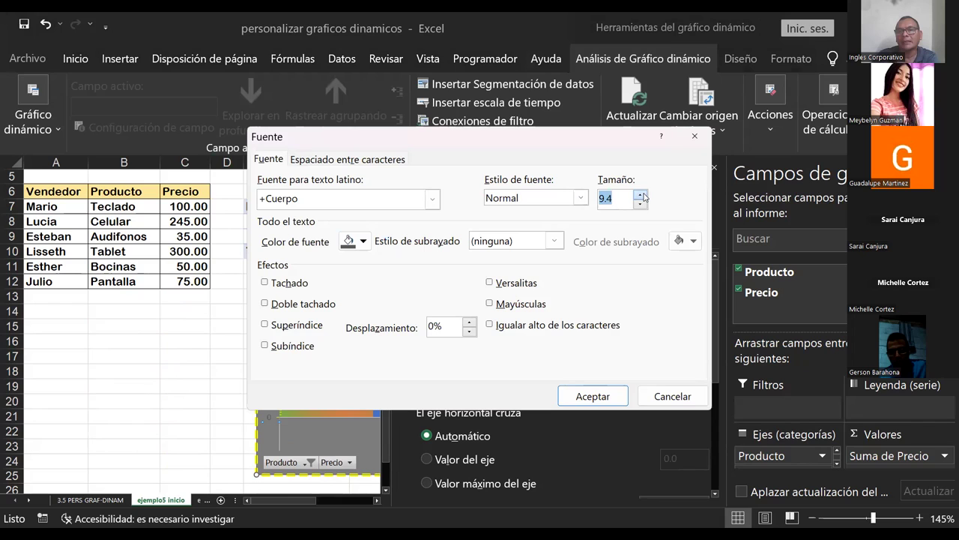
{"action": "left_click", "coordinate": [641, 195]}
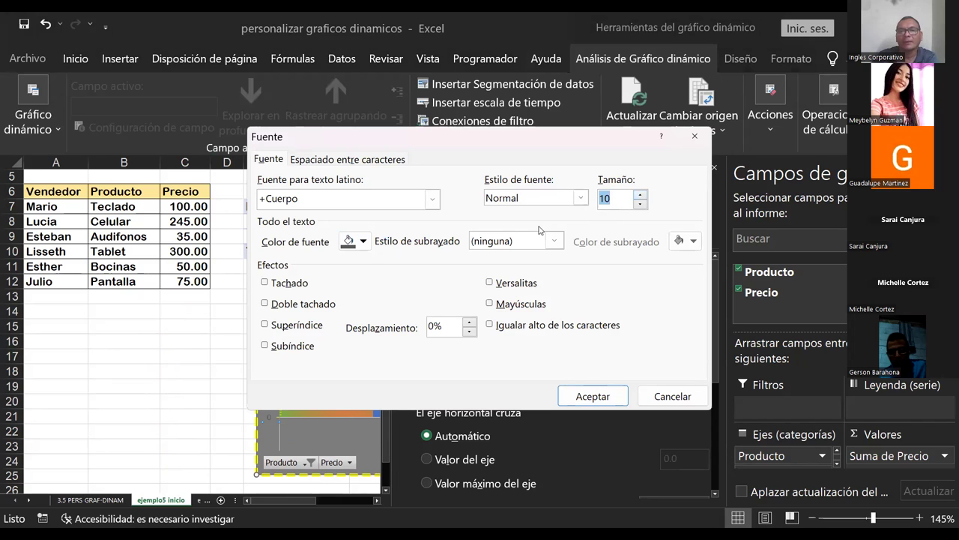
{"action": "left_click", "coordinate": [306, 199]}
{"action": "left_click", "coordinate": [432, 198]}
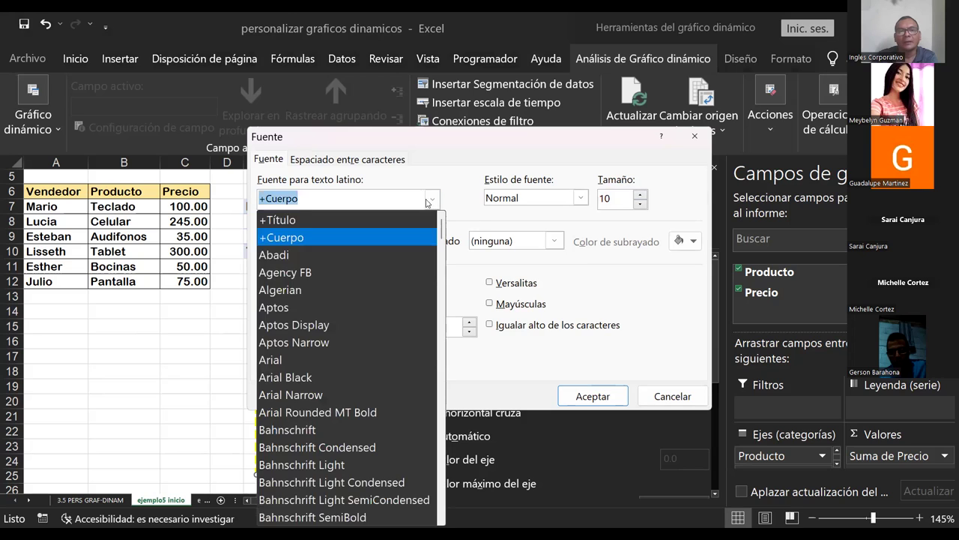
{"action": "left_click", "coordinate": [307, 378]}
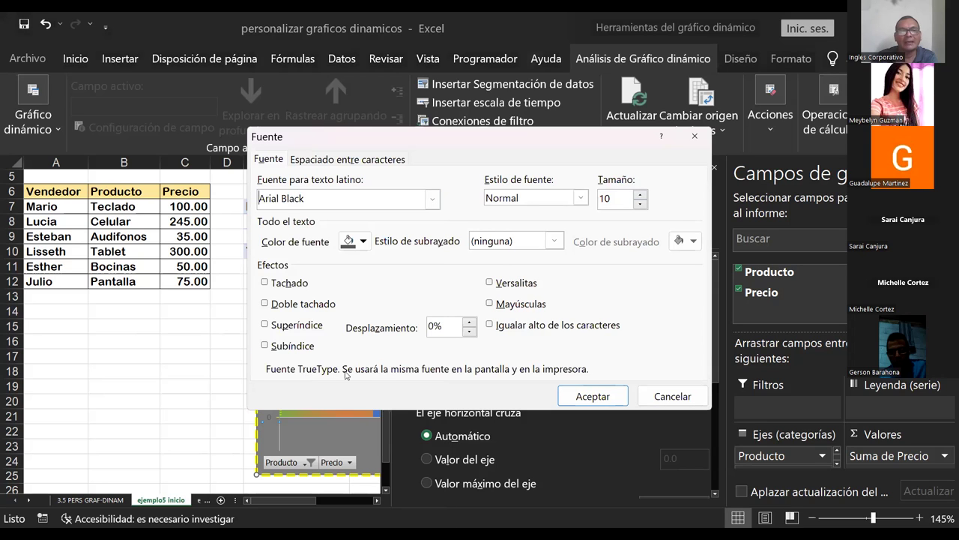
{"action": "left_click", "coordinate": [581, 199]}
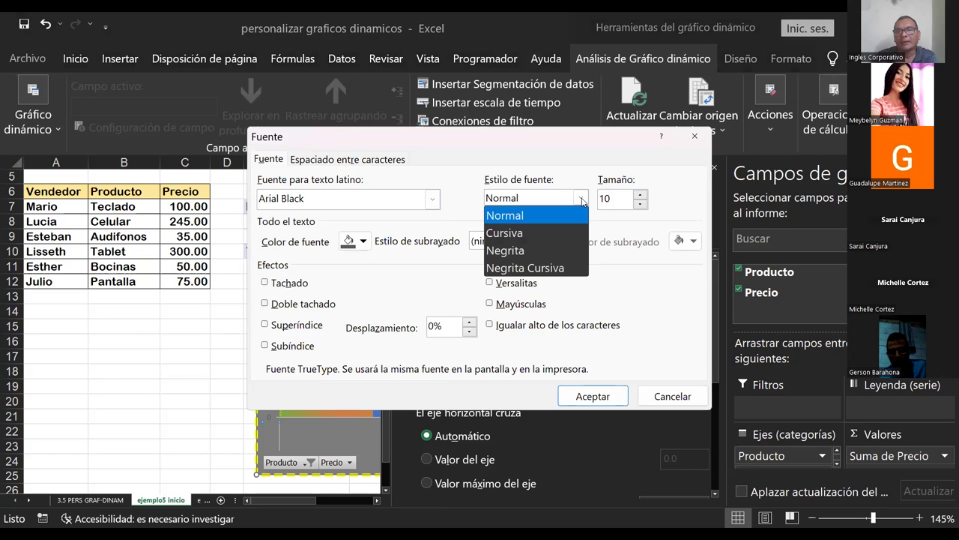
{"action": "left_click", "coordinate": [582, 199]}
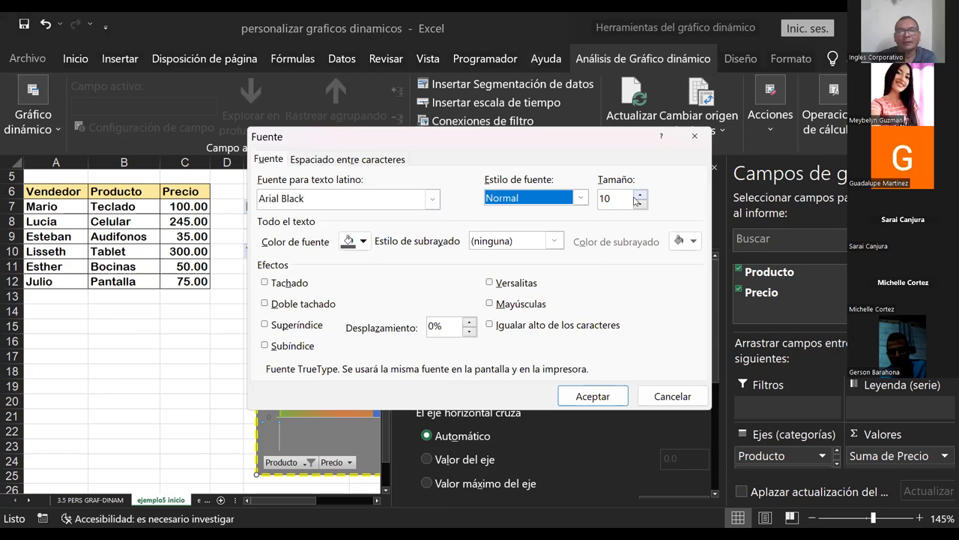
{"action": "left_click", "coordinate": [639, 196]}
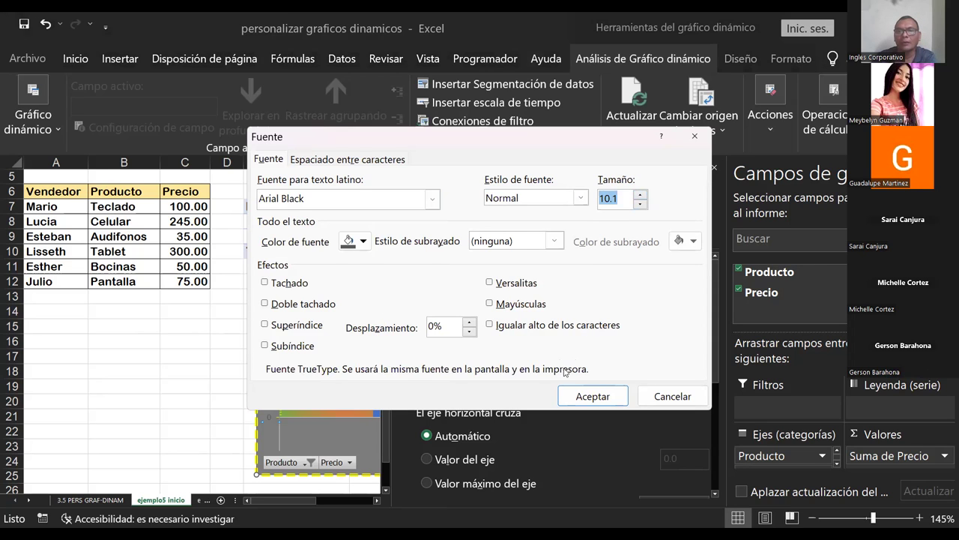
{"action": "left_click", "coordinate": [583, 399]}
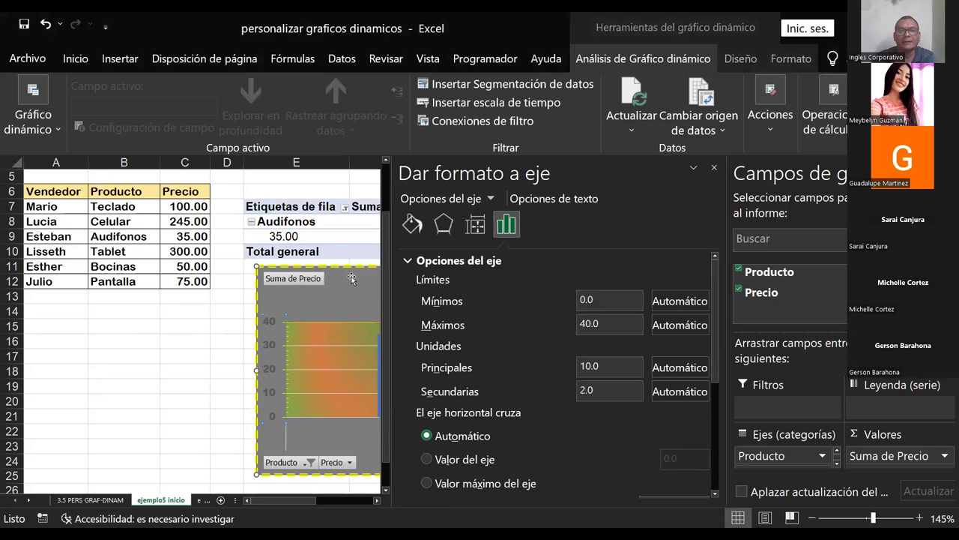
Move the chart up-left over the sales table and bring up the horizontal axis shortcut menu
{"action": "mouse_move", "coordinate": [345, 203]}
{"action": "left_mouse_down"}
{"action": "mouse_move", "coordinate": [172, 194]}
{"action": "mouse_move", "coordinate": [181, 197]}
{"action": "left_mouse_up"}
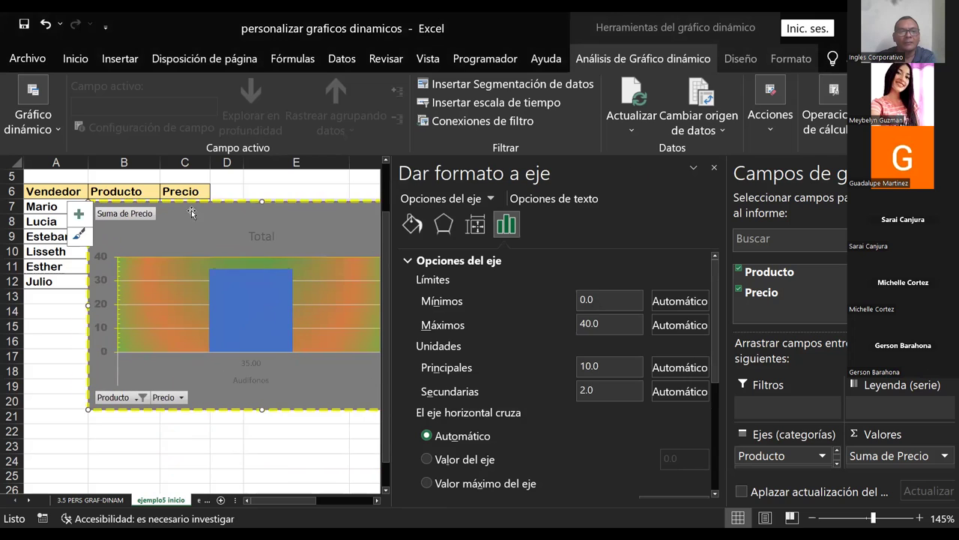
{"action": "left_click", "coordinate": [247, 365]}
{"action": "double_click", "coordinate": [247, 364]}
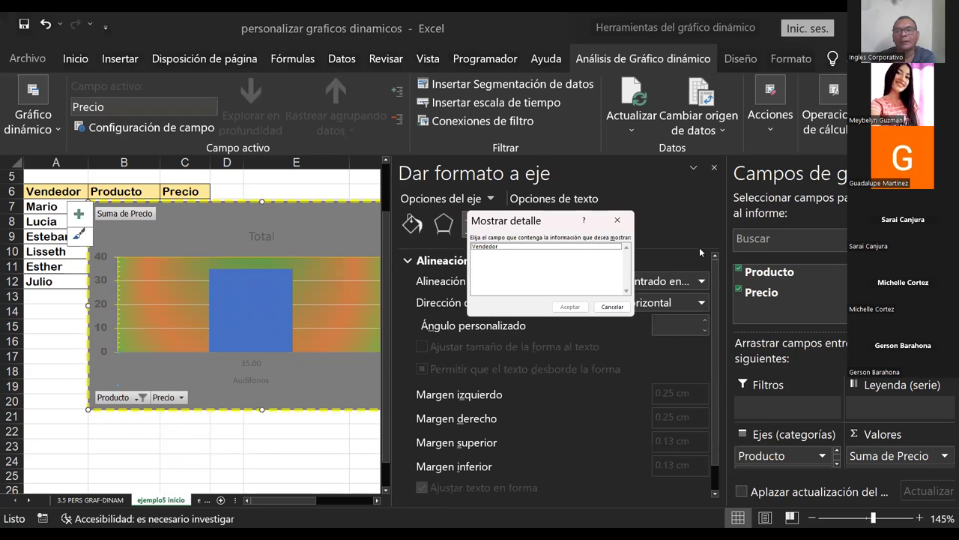
{"action": "key", "text": "Escape"}
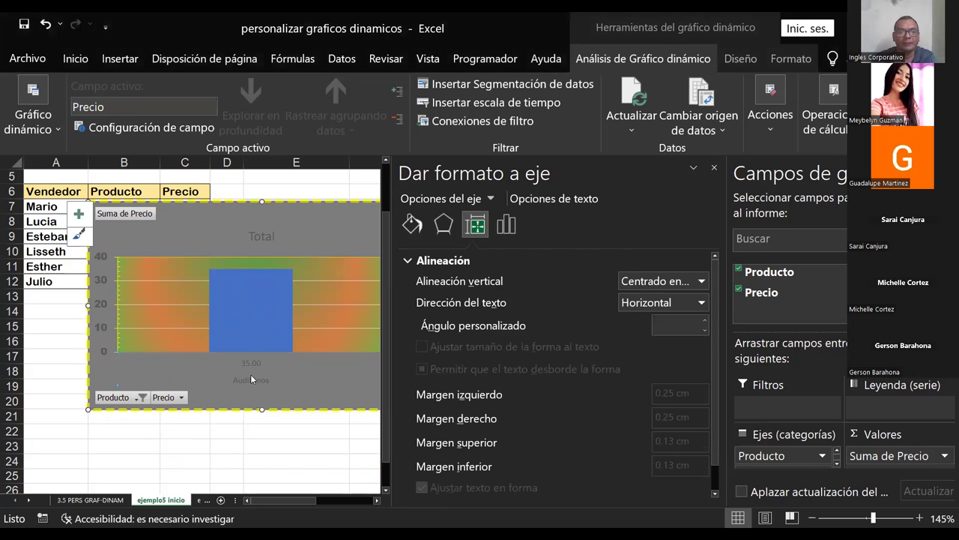
{"action": "right_click", "coordinate": [251, 378]}
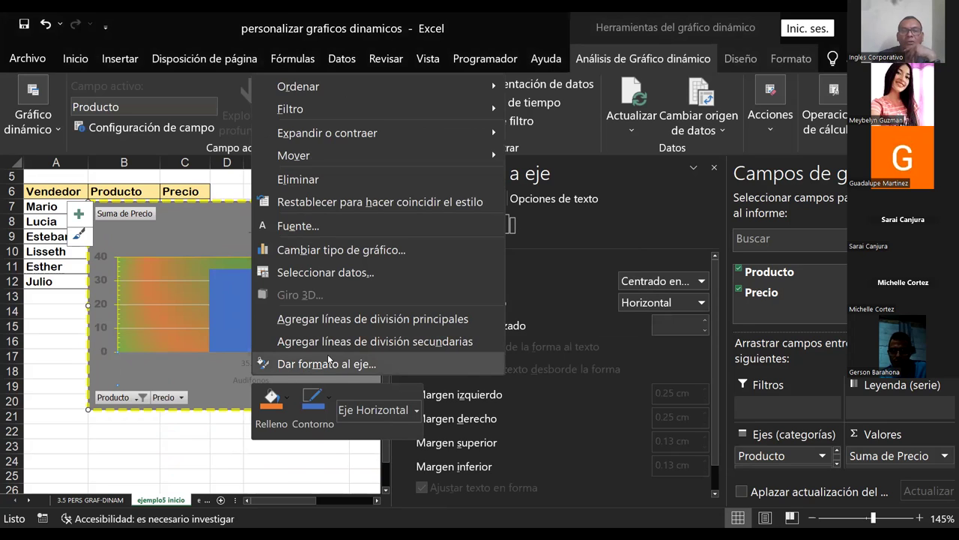
{"action": "left_click", "coordinate": [330, 273]}
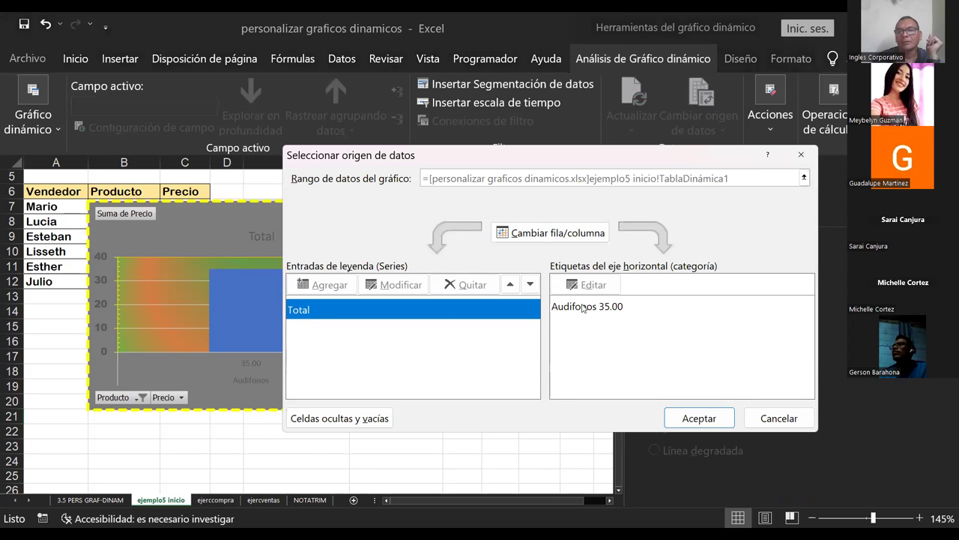
{"action": "left_click", "coordinate": [582, 305]}
{"action": "left_click", "coordinate": [312, 315]}
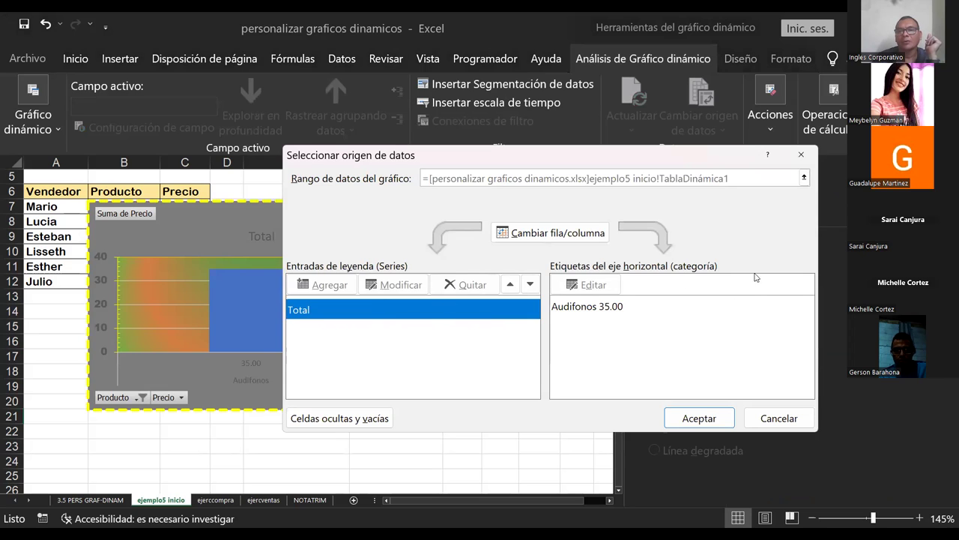
{"action": "left_click", "coordinate": [581, 311]}
{"action": "left_click", "coordinate": [304, 315]}
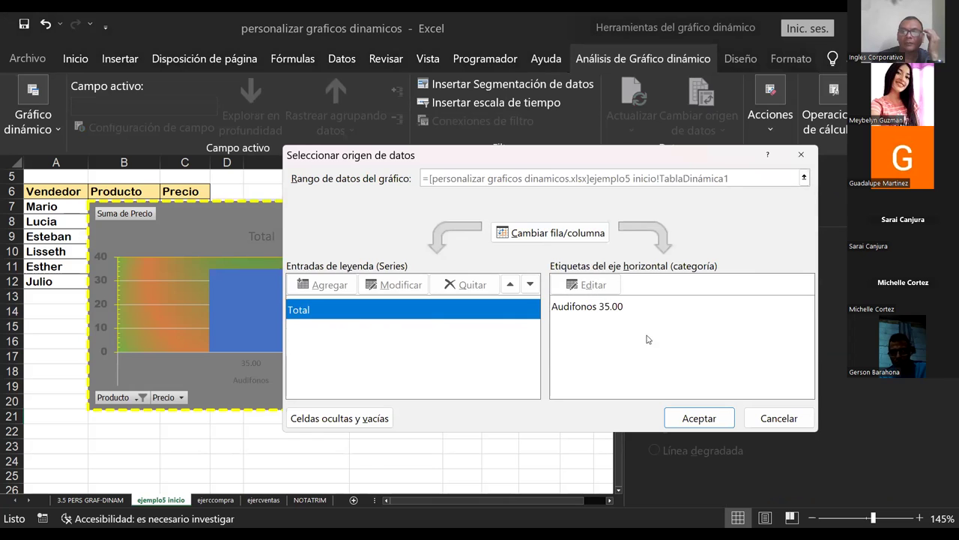
{"action": "left_click", "coordinate": [687, 421]}
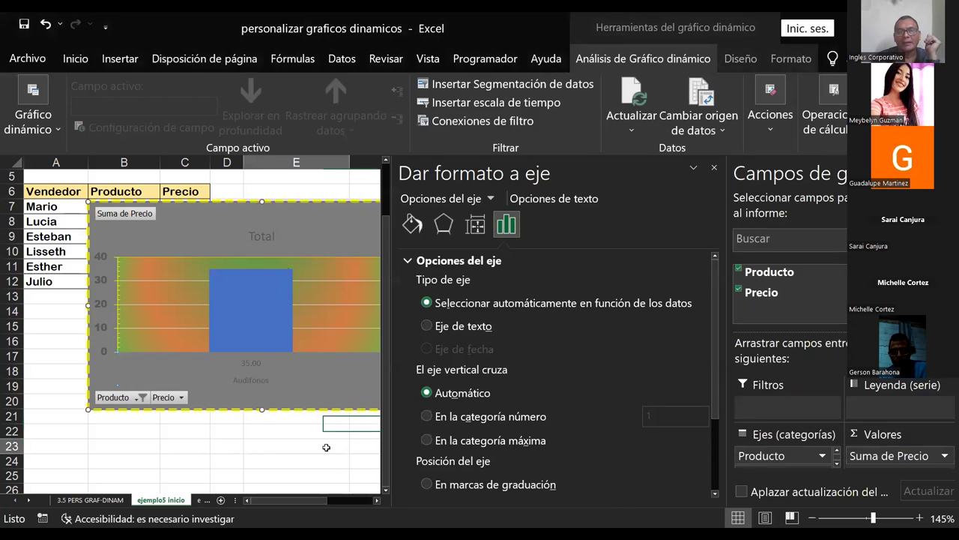
{"action": "left_click", "coordinate": [326, 447]}
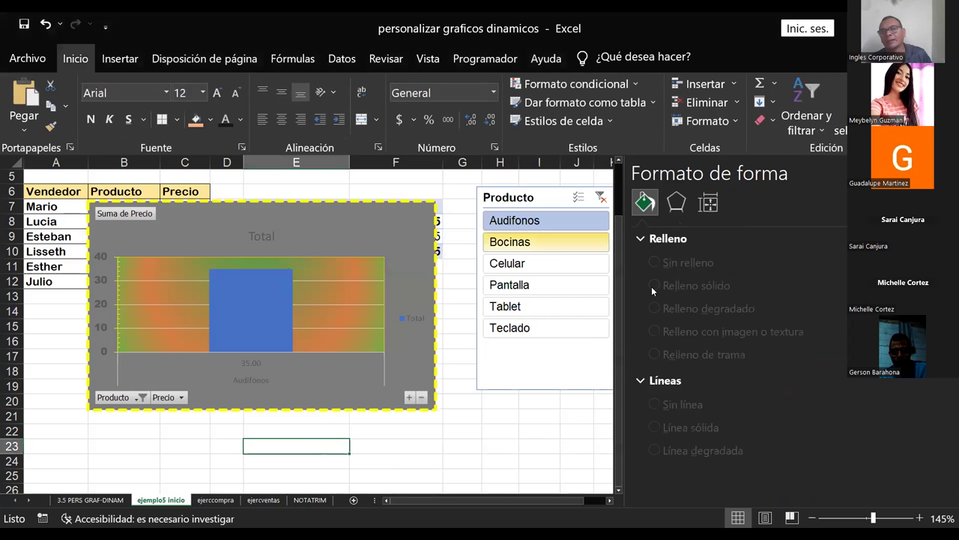
Edit the chart title text, replacing 'Total' with 'Analisis de datos'
{"action": "left_click", "coordinate": [255, 235]}
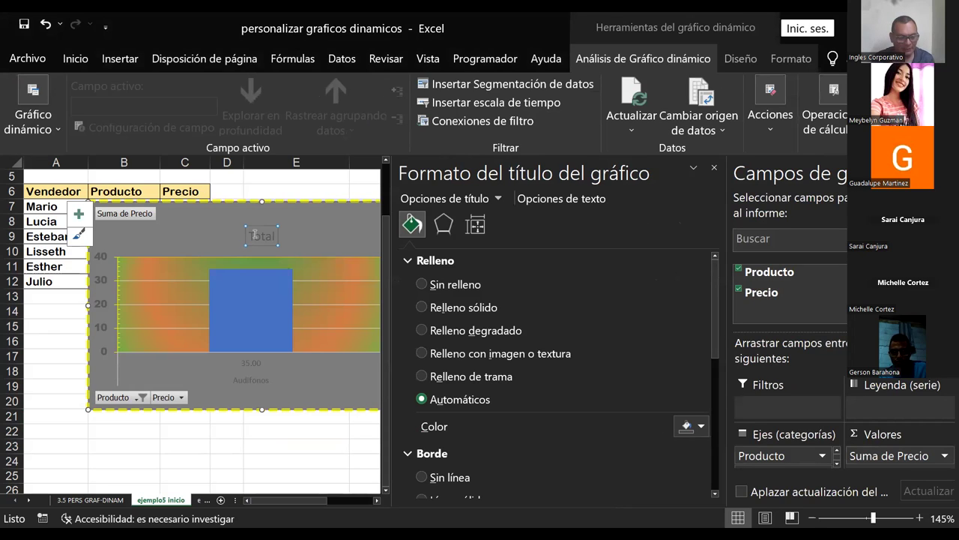
{"action": "left_click", "coordinate": [255, 235]}
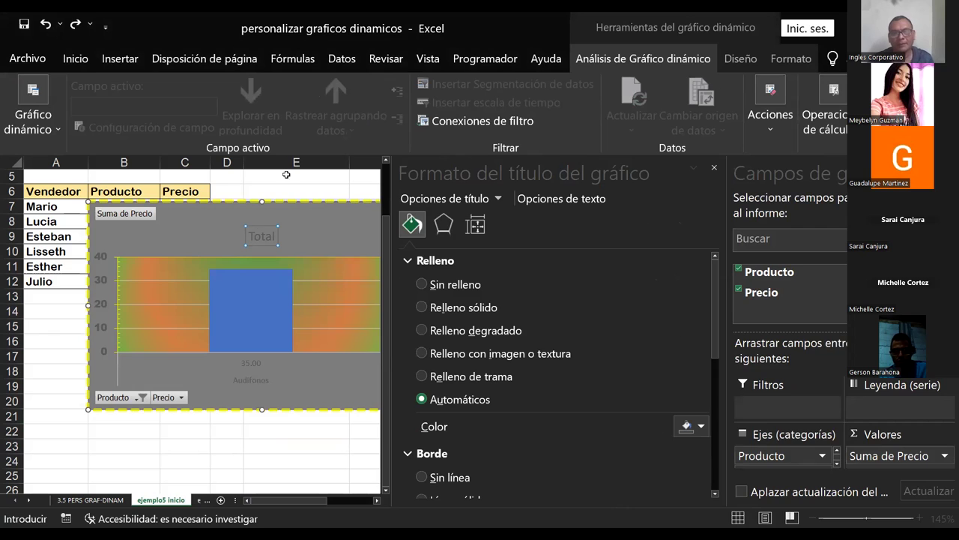
{"action": "key", "text": "Return"}
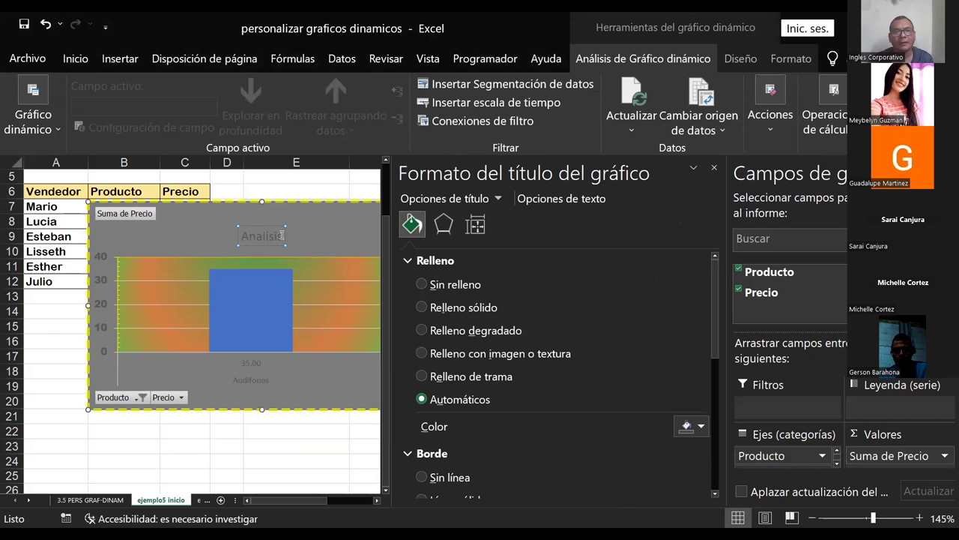
{"action": "key", "text": "BackSpace"}
{"action": "key", "text": "BackSpace"}
{"action": "key", "text": "BackSpace"}
{"action": "key", "text": "BackSpace"}
{"action": "key", "text": "BackSpace"}
{"action": "key", "text": "BackSpace"}
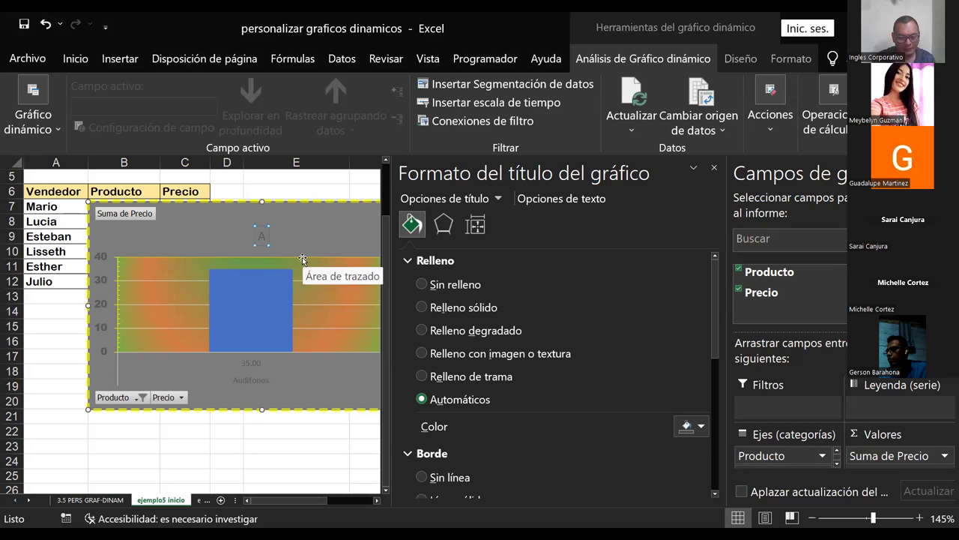
{"action": "type", "text": "lisis de datos"}
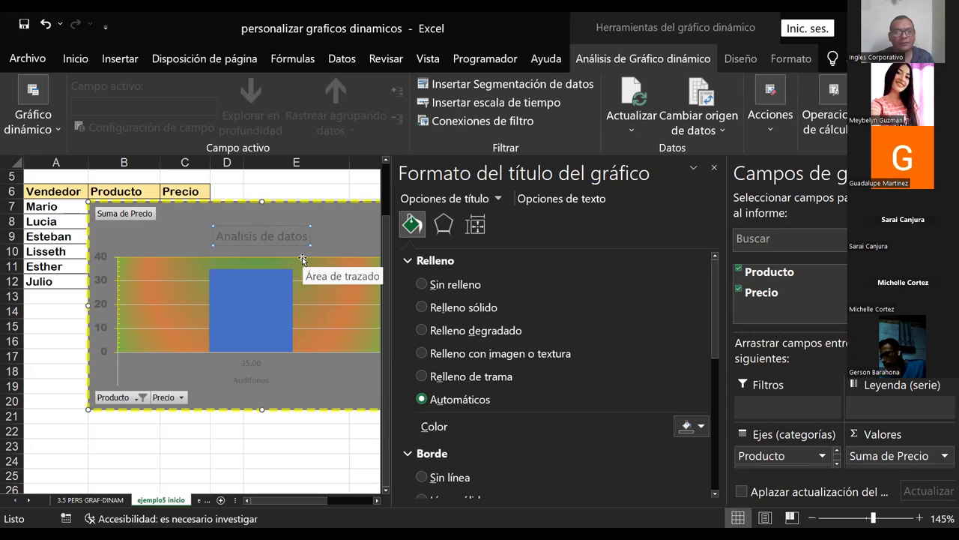
Clear the Producto filter so all six products return, then close the format pane
{"action": "left_click", "coordinate": [165, 249]}
{"action": "left_click", "coordinate": [203, 291]}
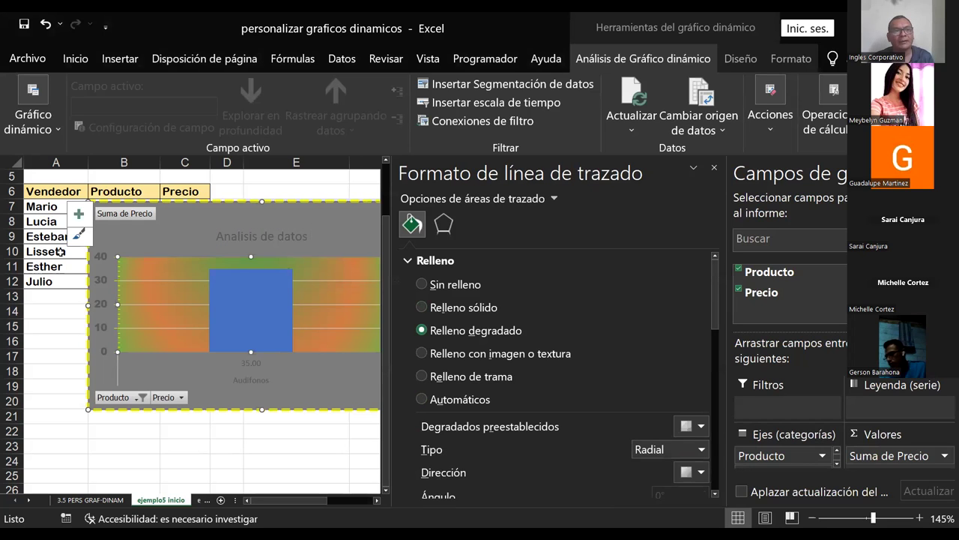
{"action": "left_click", "coordinate": [134, 397]}
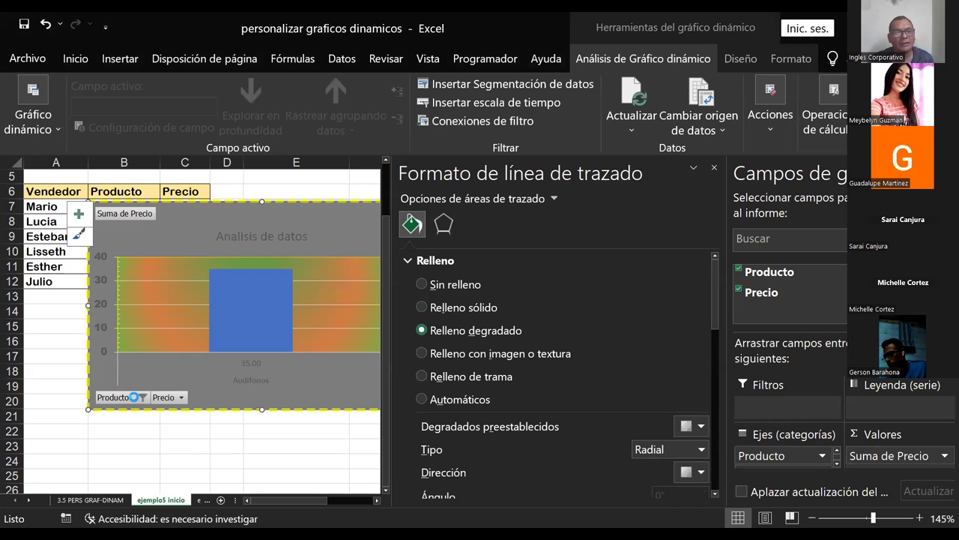
{"action": "left_click", "coordinate": [158, 377]}
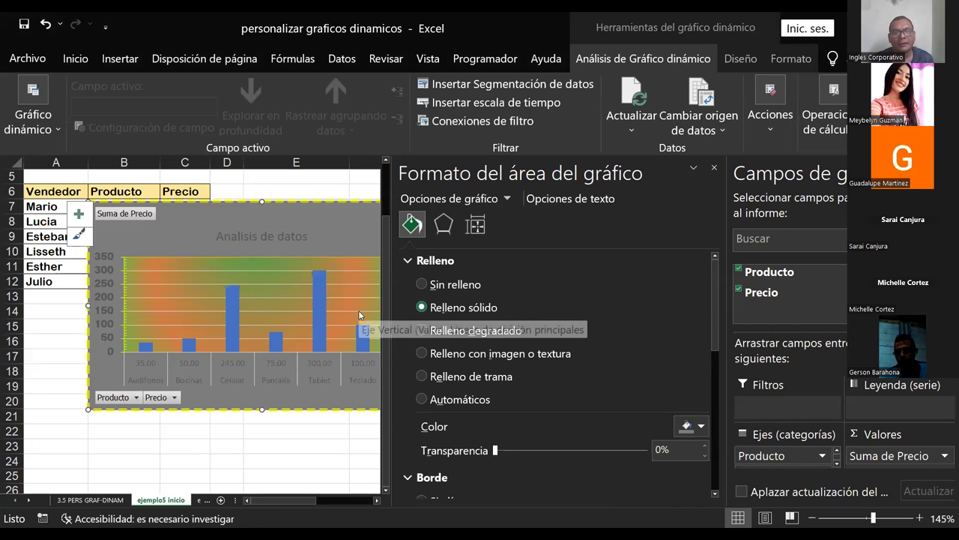
{"action": "left_click", "coordinate": [715, 168]}
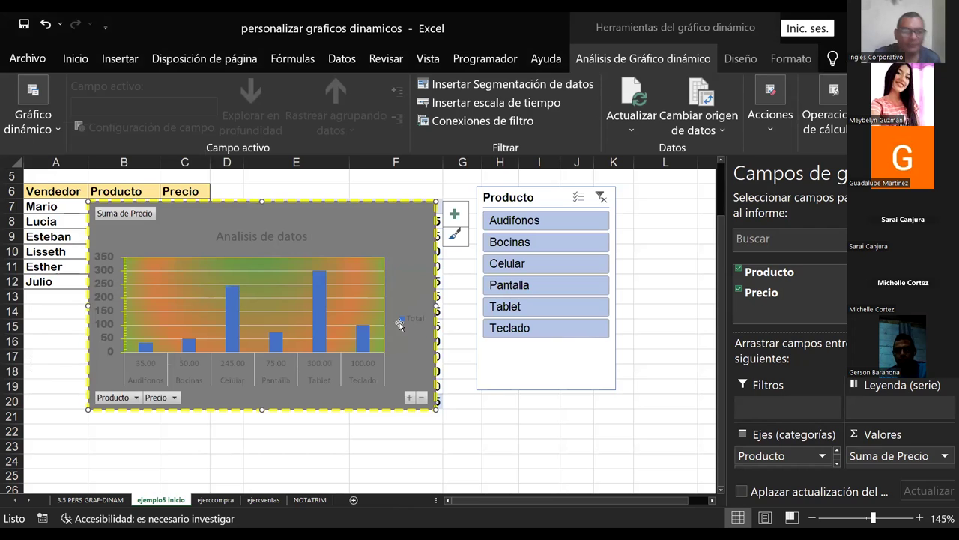
Add value data labels to the chart's columns
{"action": "left_click", "coordinate": [145, 348]}
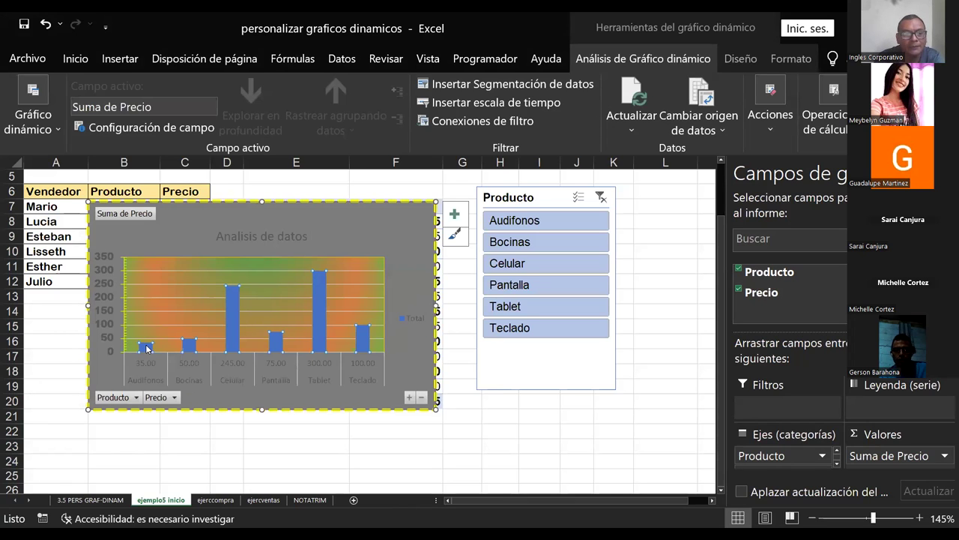
{"action": "right_click", "coordinate": [147, 349]}
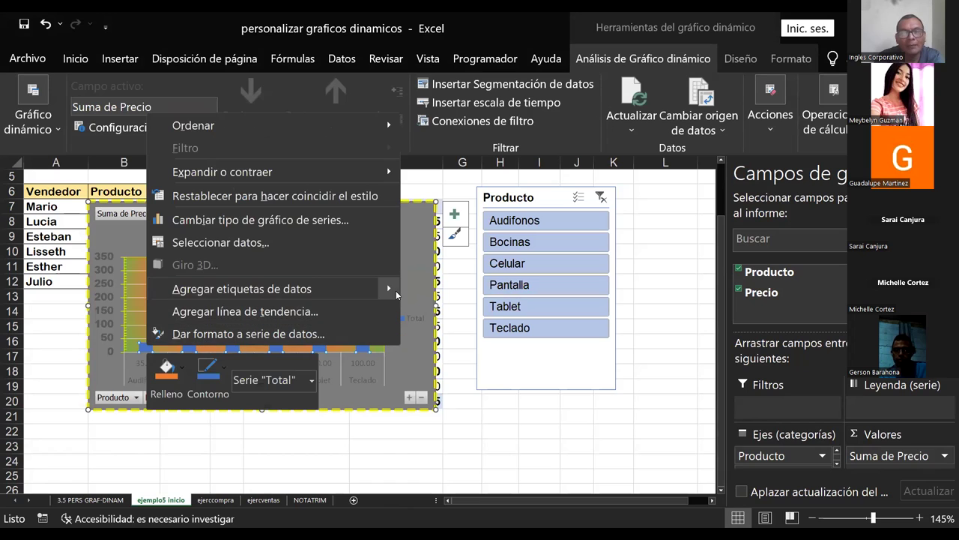
{"action": "mouse_move", "coordinate": [241, 289]}
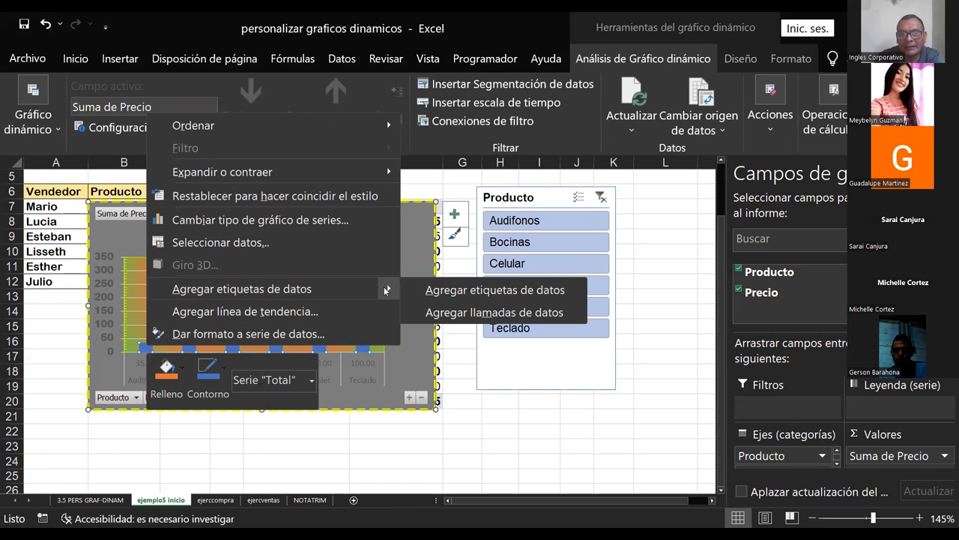
{"action": "left_click", "coordinate": [277, 289]}
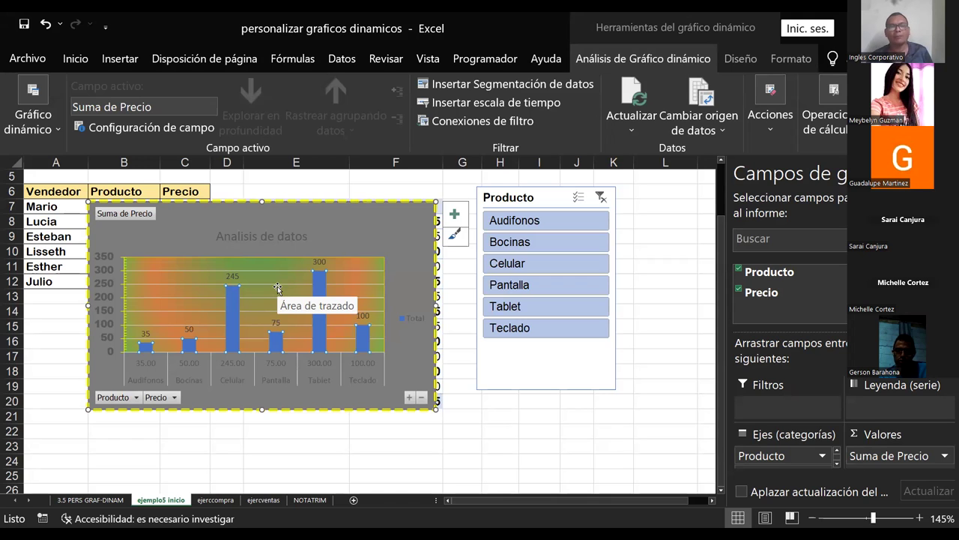
Move the chart down and then right beside the data table, uncovering the pivot table
{"action": "mouse_move", "coordinate": [212, 206]}
{"action": "left_mouse_down"}
{"action": "mouse_move", "coordinate": [213, 290]}
{"action": "mouse_move", "coordinate": [124, 265]}
{"action": "mouse_move", "coordinate": [141, 267]}
{"action": "left_mouse_up"}
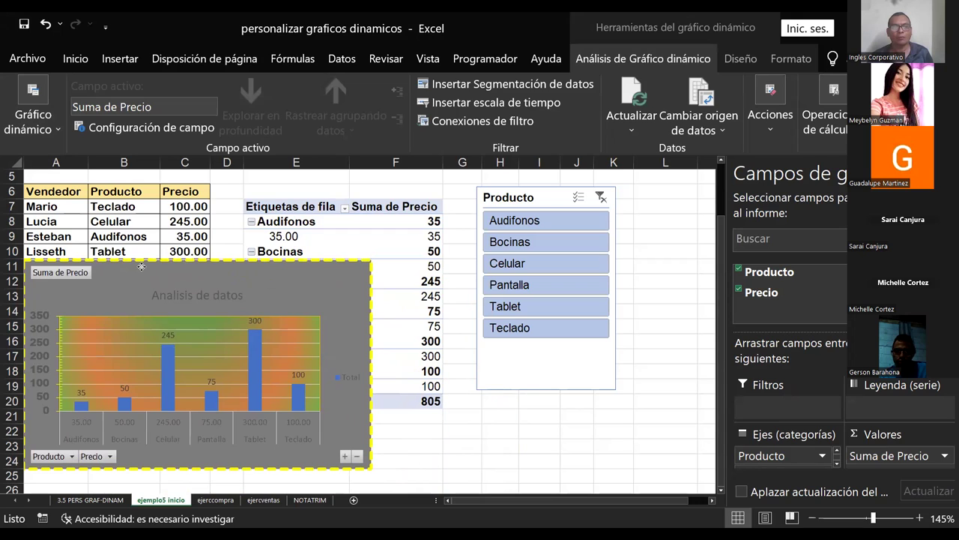
{"action": "mouse_move", "coordinate": [141, 267]}
{"action": "left_mouse_down"}
{"action": "mouse_move", "coordinate": [143, 245]}
{"action": "mouse_move", "coordinate": [134, 317]}
{"action": "mouse_move", "coordinate": [133, 237]}
{"action": "left_mouse_up"}
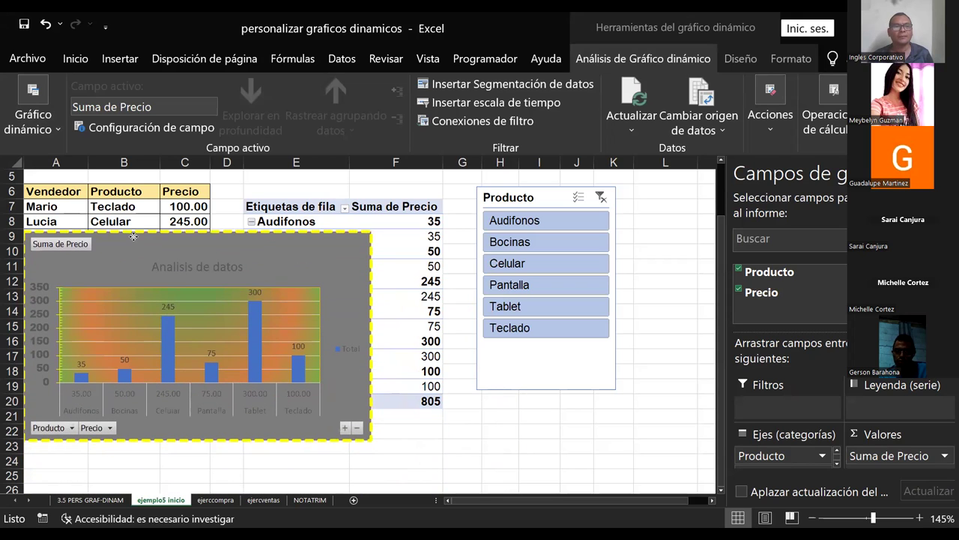
{"action": "mouse_move", "coordinate": [134, 236]}
{"action": "left_mouse_down"}
{"action": "mouse_move", "coordinate": [135, 218]}
{"action": "mouse_move", "coordinate": [157, 242]}
{"action": "mouse_move", "coordinate": [251, 246]}
{"action": "mouse_move", "coordinate": [260, 234]}
{"action": "left_mouse_up"}
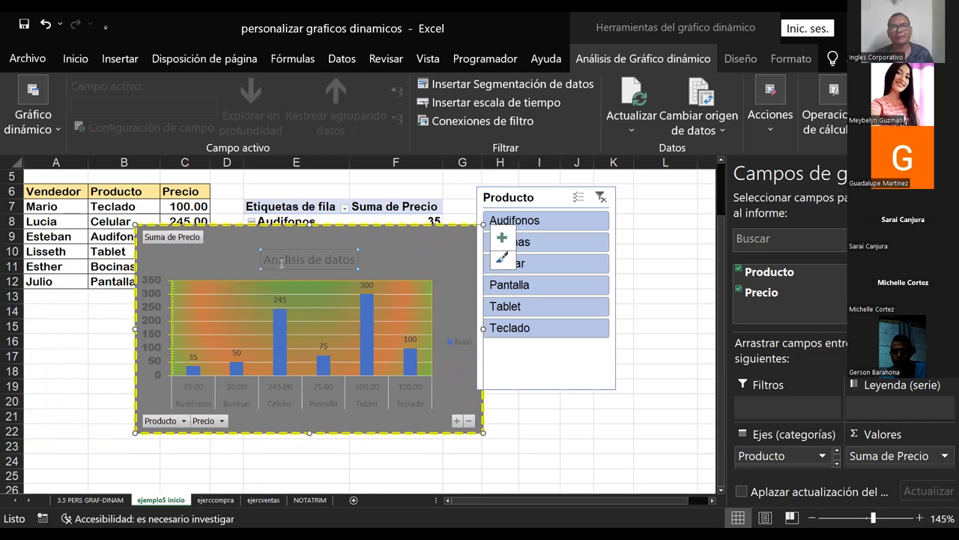
Make the 'Analisis de datos' title bold at font size 16
{"action": "double_click", "coordinate": [284, 267]}
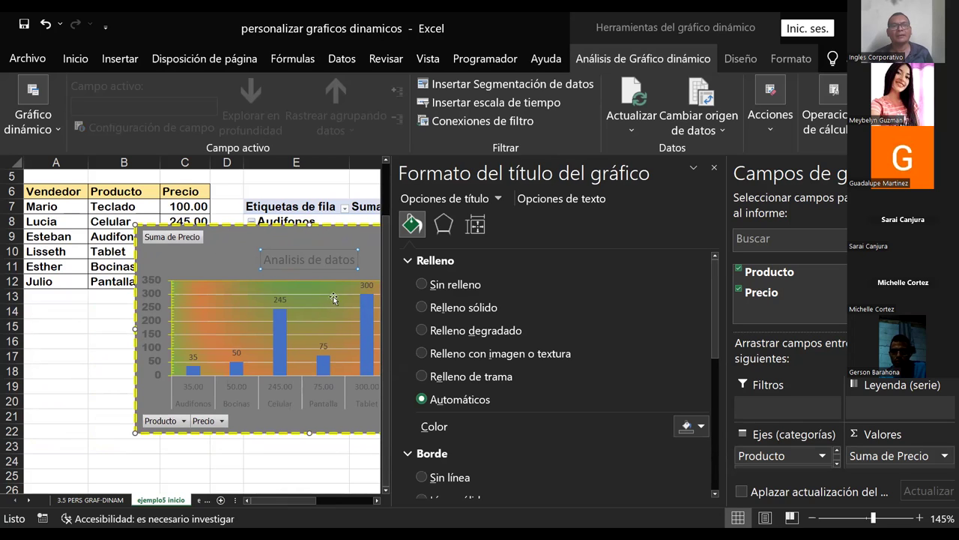
{"action": "left_click", "coordinate": [75, 59]}
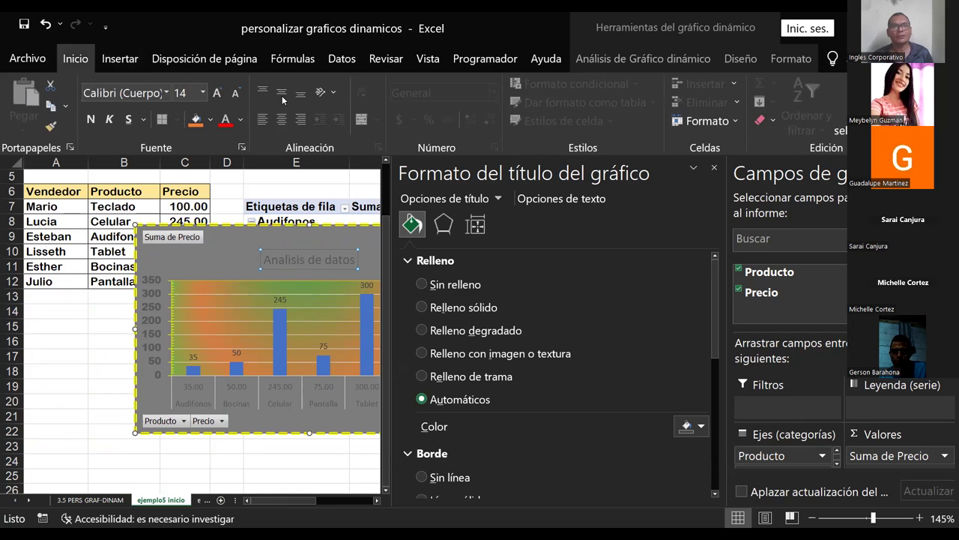
{"action": "left_click", "coordinate": [222, 94]}
{"action": "left_click", "coordinate": [222, 94]}
{"action": "left_click", "coordinate": [222, 94]}
{"action": "left_click", "coordinate": [238, 96]}
{"action": "left_click", "coordinate": [237, 95]}
{"action": "left_click", "coordinate": [91, 119]}
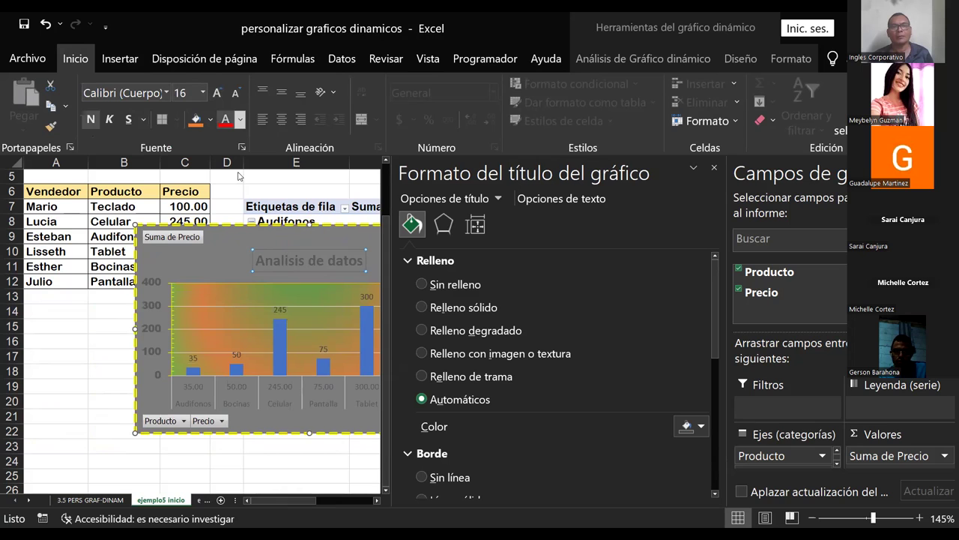
Give the vertical axis labels a blue fill and deselect the chart
{"action": "left_click", "coordinate": [159, 286]}
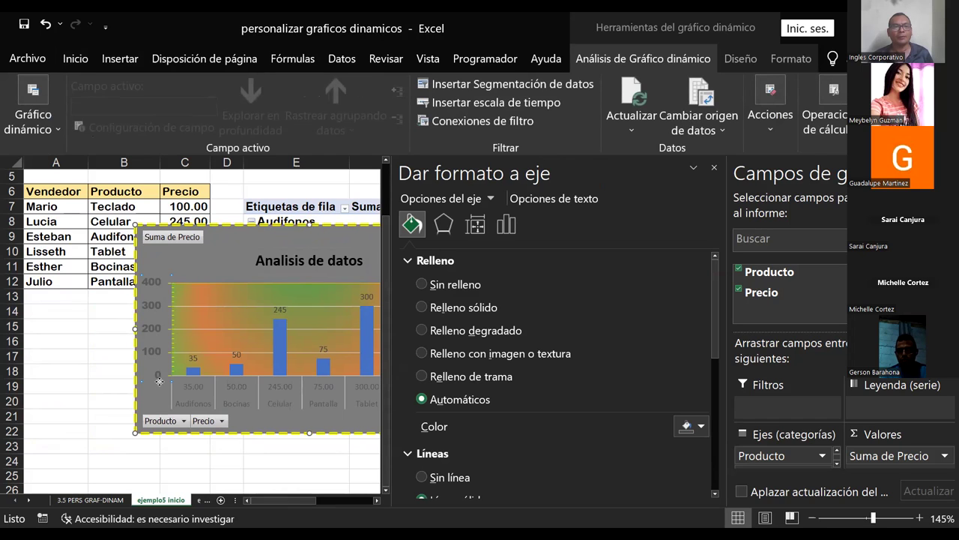
{"action": "left_click", "coordinate": [76, 60]}
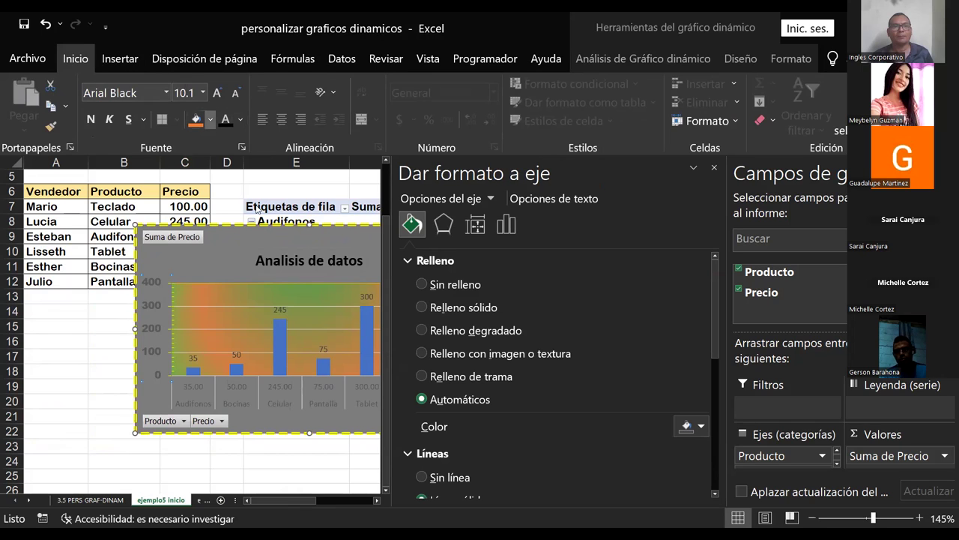
{"action": "left_click", "coordinate": [210, 119]}
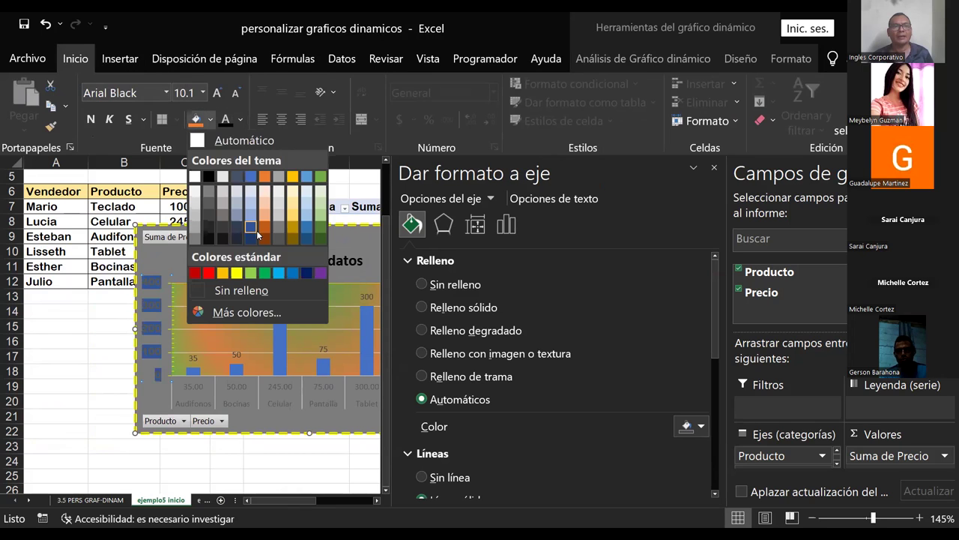
{"action": "left_click", "coordinate": [307, 227]}
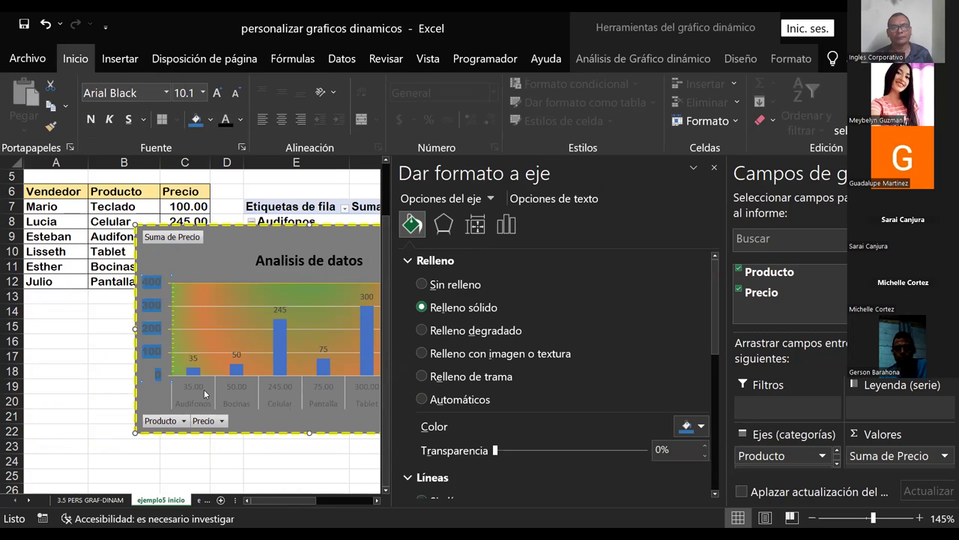
{"action": "left_click", "coordinate": [208, 393]}
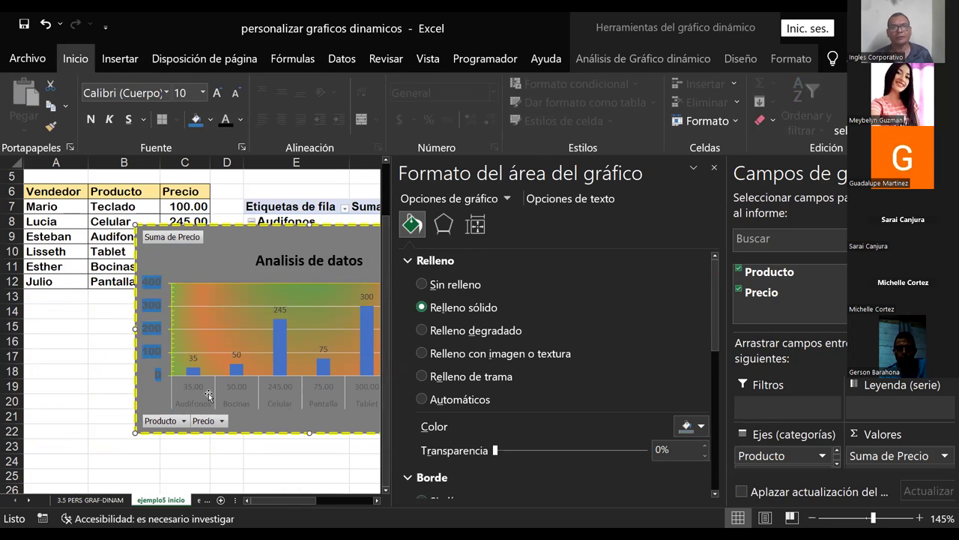
{"action": "right_click", "coordinate": [209, 392]}
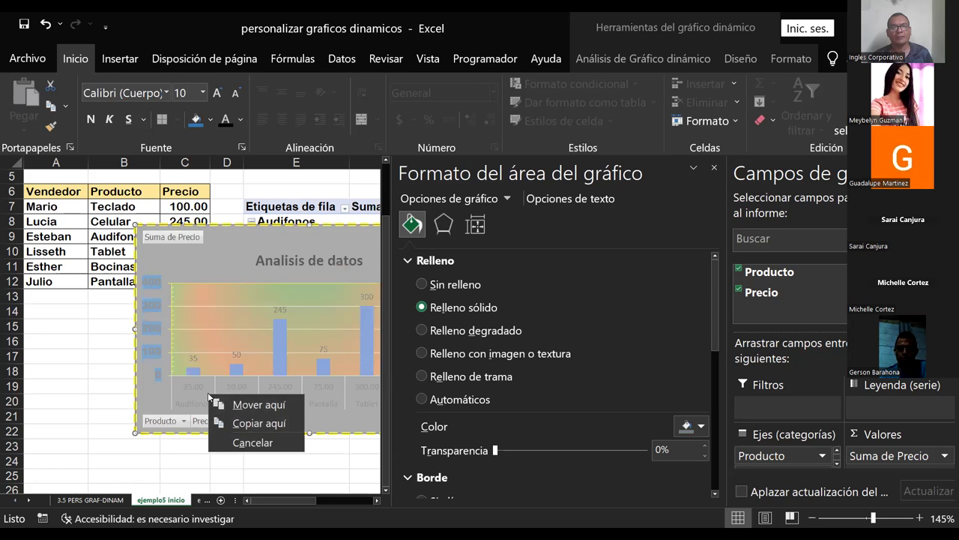
{"action": "left_click", "coordinate": [715, 168]}
{"action": "left_click", "coordinate": [91, 341]}
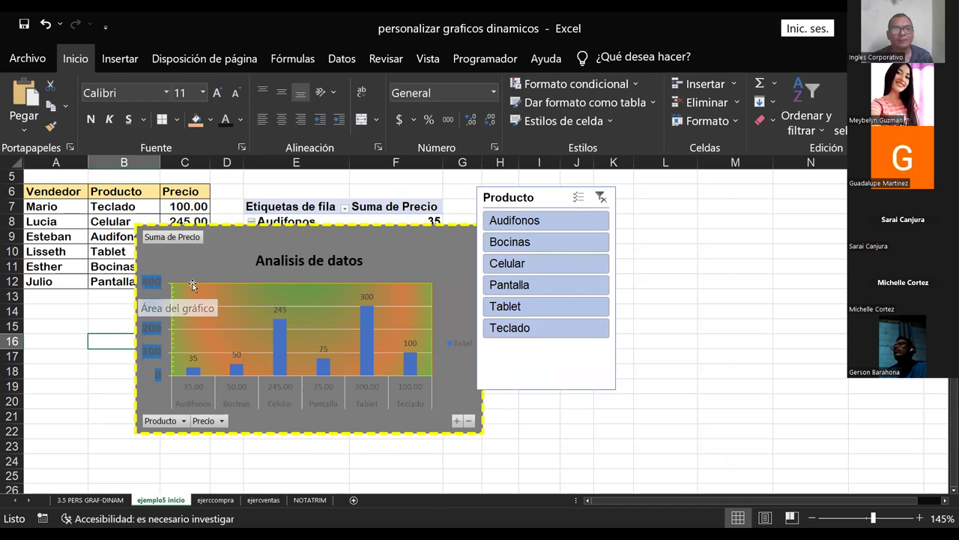
Nudge the pivot chart slightly lower and change all column data labels to callout shapes
{"action": "left_click", "coordinate": [197, 238]}
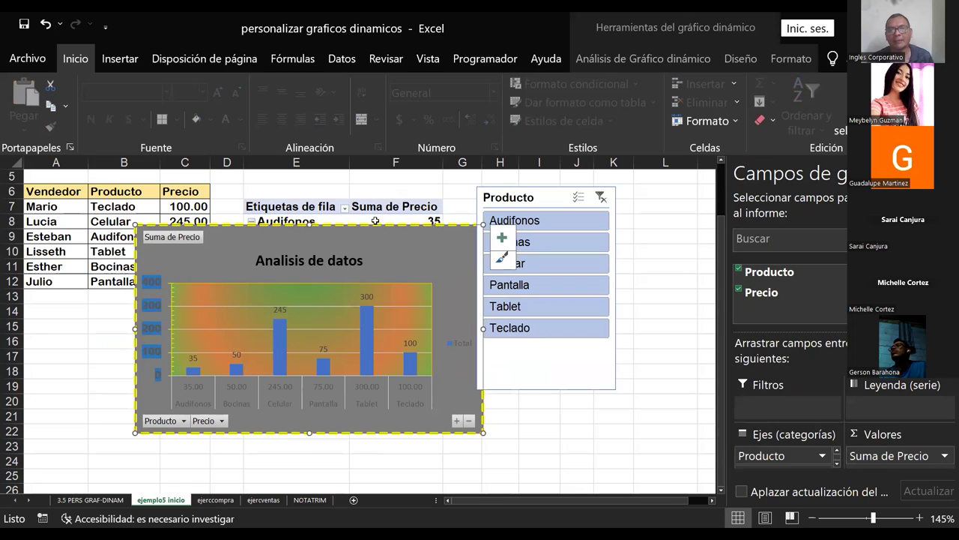
{"action": "left_click_drag", "start_coordinate": [375, 228], "coordinate": [374, 229]}
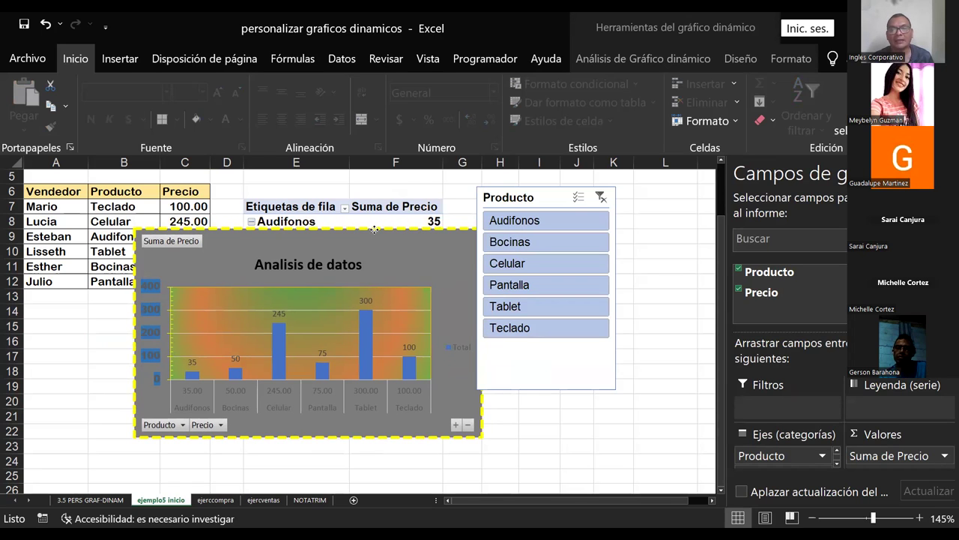
{"action": "left_click", "coordinate": [281, 317]}
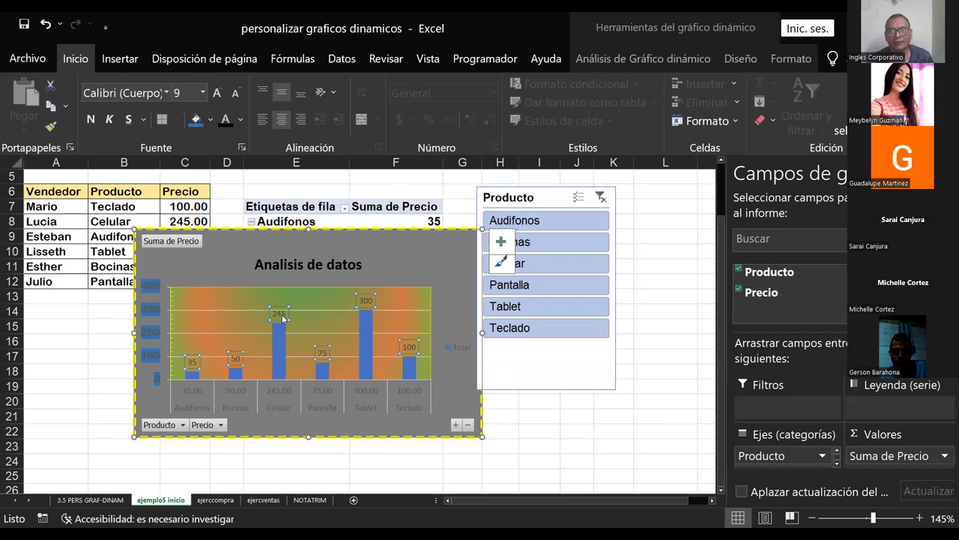
{"action": "right_click", "coordinate": [282, 317]}
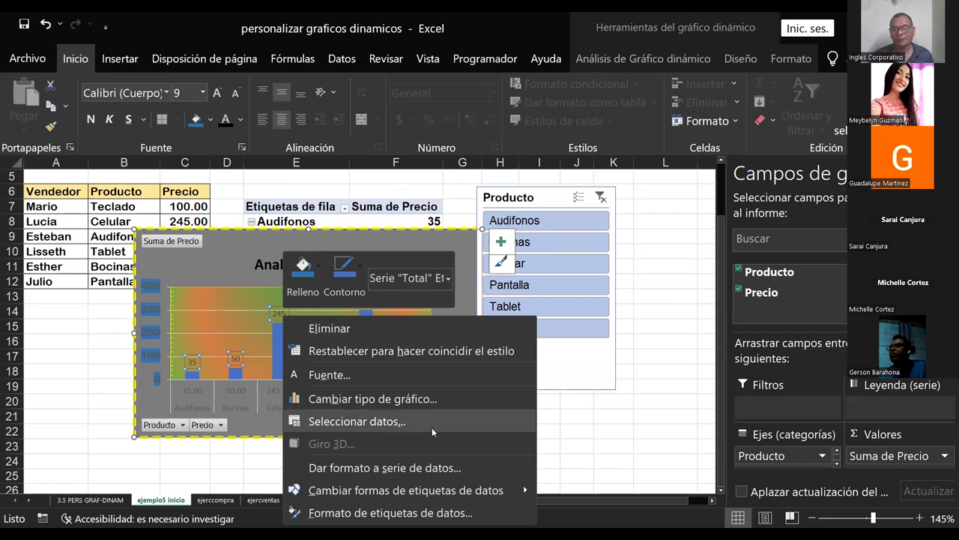
{"action": "mouse_move", "coordinate": [406, 490]}
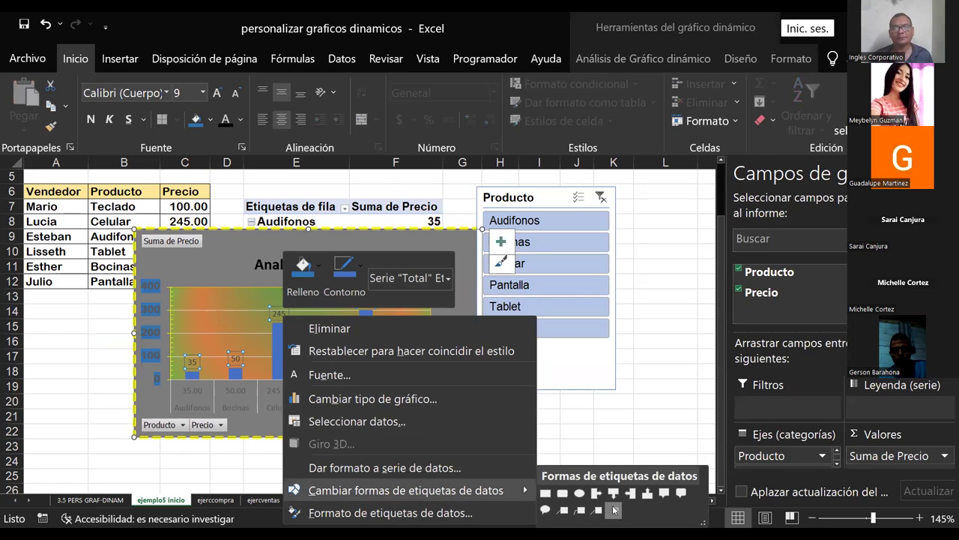
{"action": "left_click", "coordinate": [614, 510]}
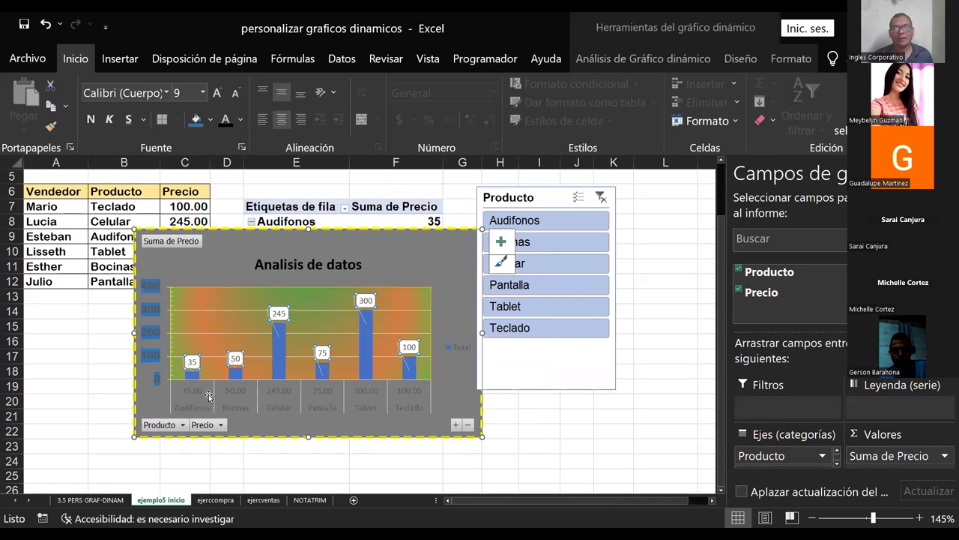
Open and close the Formato de etiquetas de datos pane, then reselect the whole chart
{"action": "right_click", "coordinate": [193, 361]}
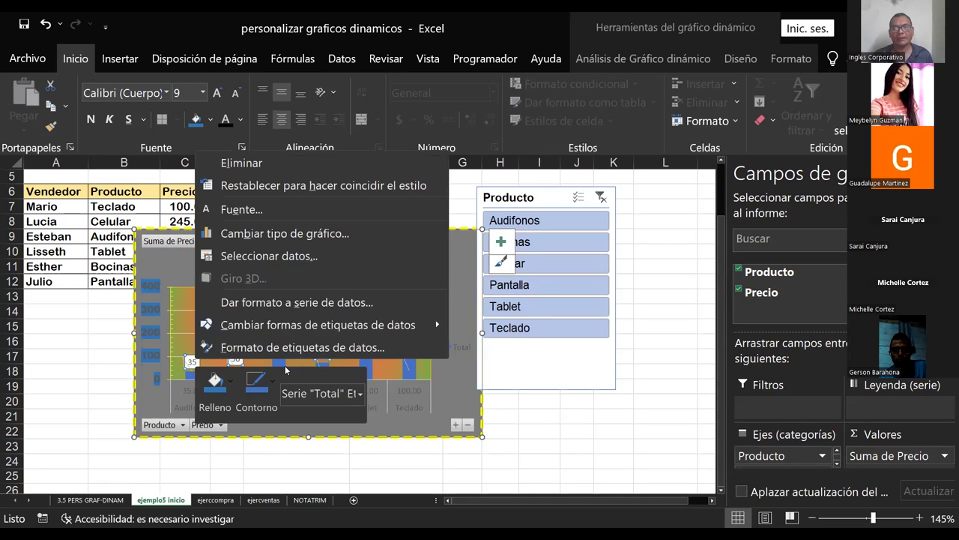
{"action": "left_click", "coordinate": [339, 351]}
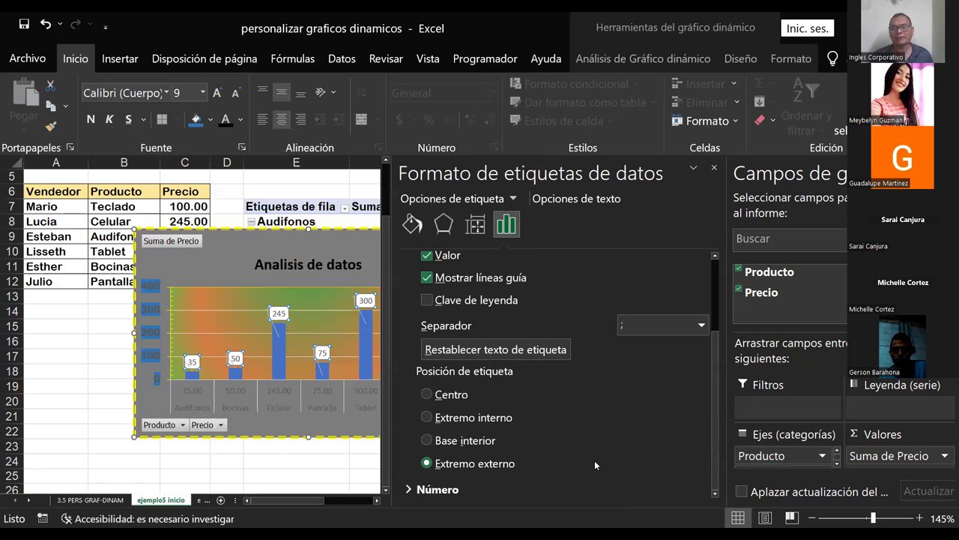
{"action": "left_click", "coordinate": [714, 167]}
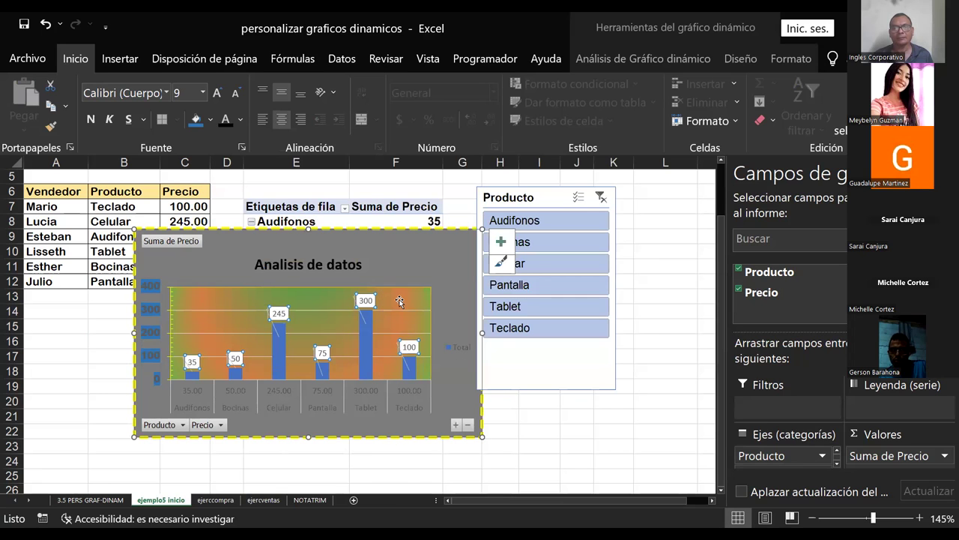
{"action": "left_click", "coordinate": [395, 332]}
{"action": "left_click", "coordinate": [370, 234]}
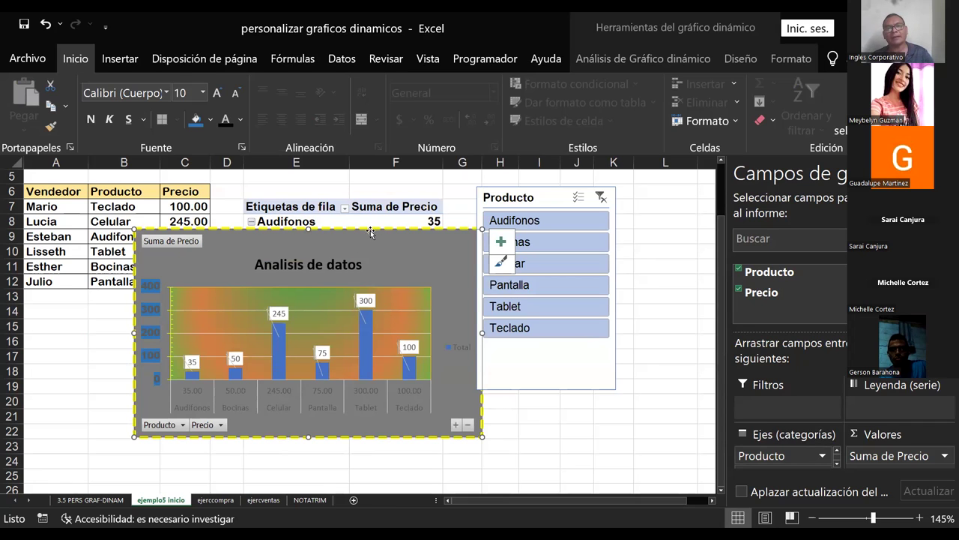
Copy the chart, switch to PowerPoint and start the slide show of the chart slide
{"action": "key", "text": "ctrl+c"}
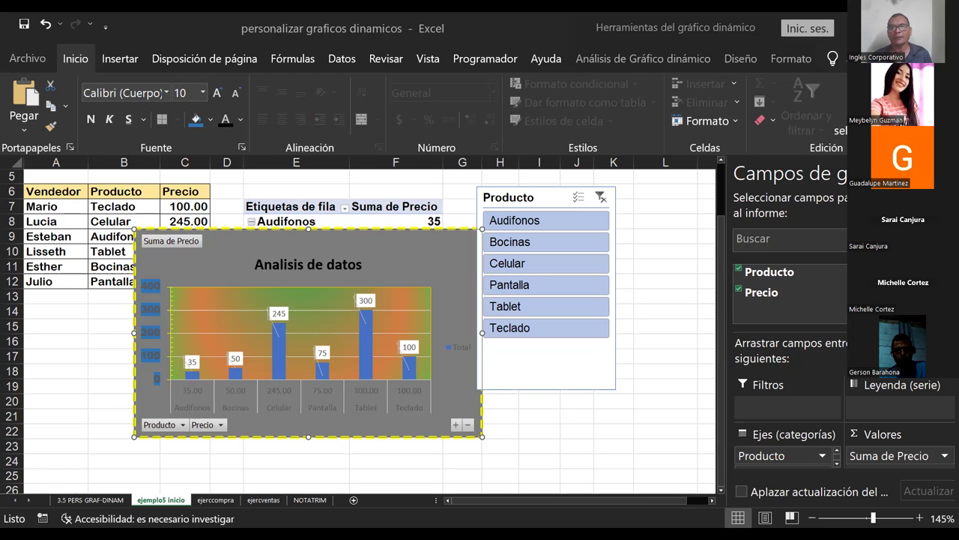
{"action": "key", "text": "alt+Tab"}
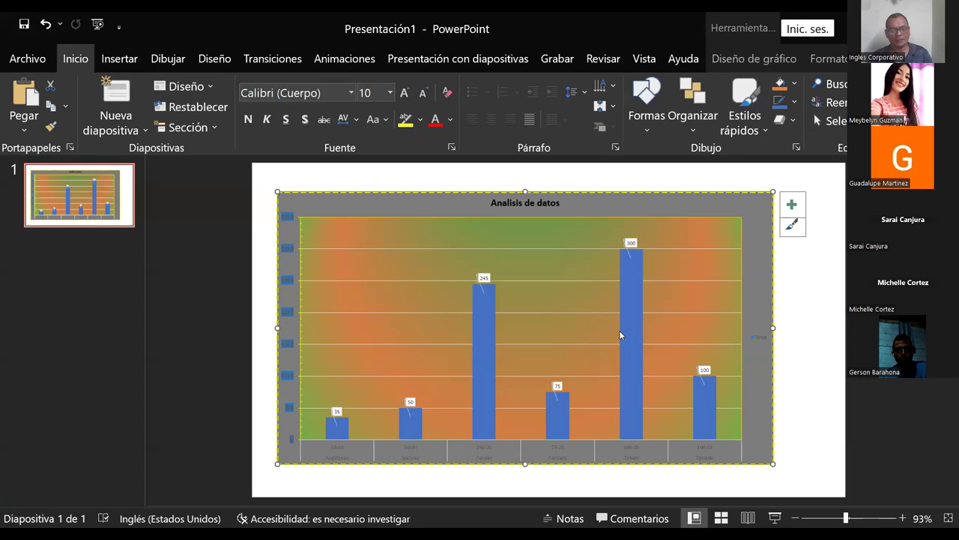
{"action": "key", "text": "F5"}
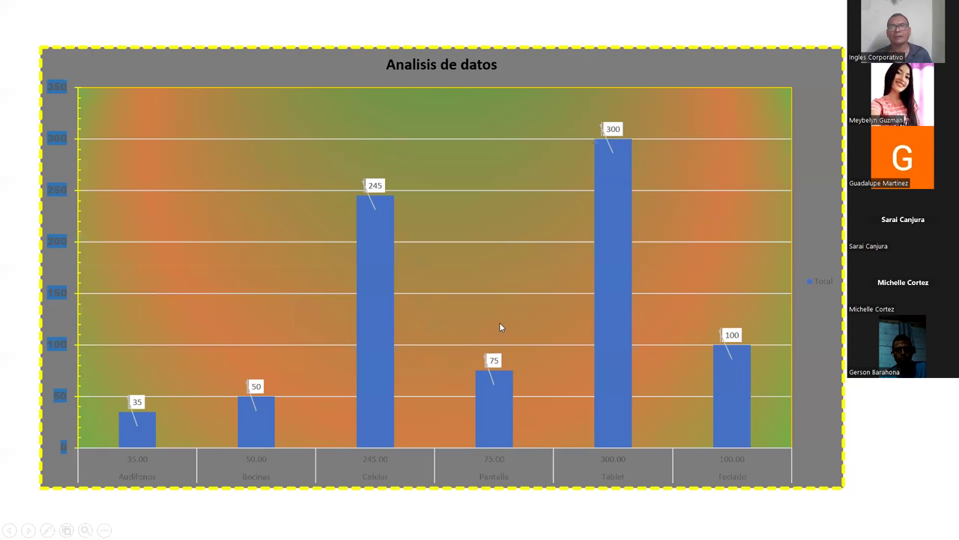
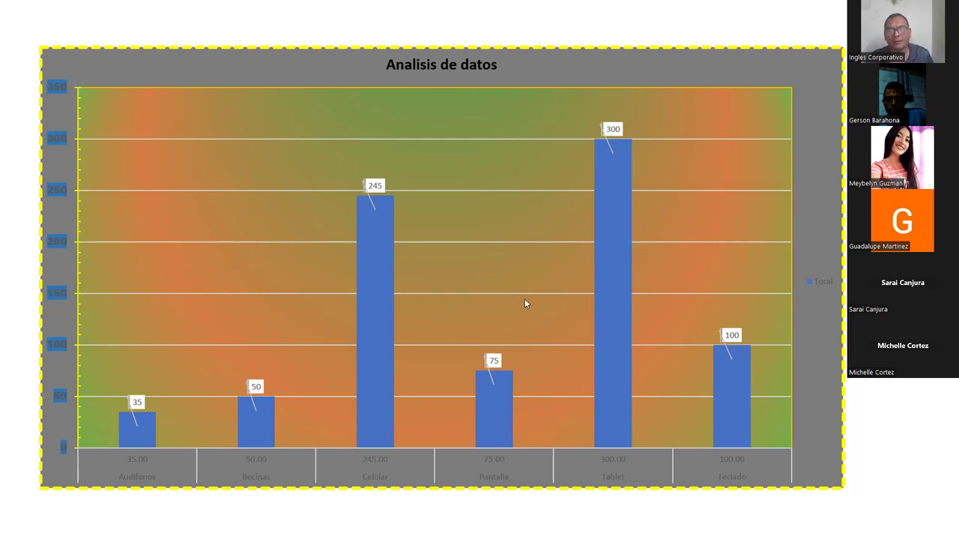
End the PowerPoint slideshow and return to the Excel workbook
{"action": "key", "text": "Escape"}
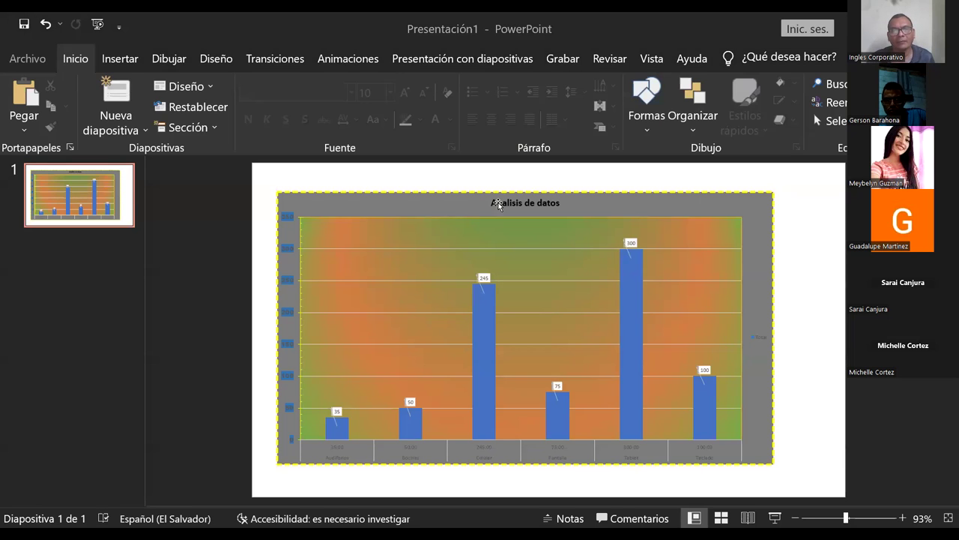
{"action": "key", "text": "alt+Tab"}
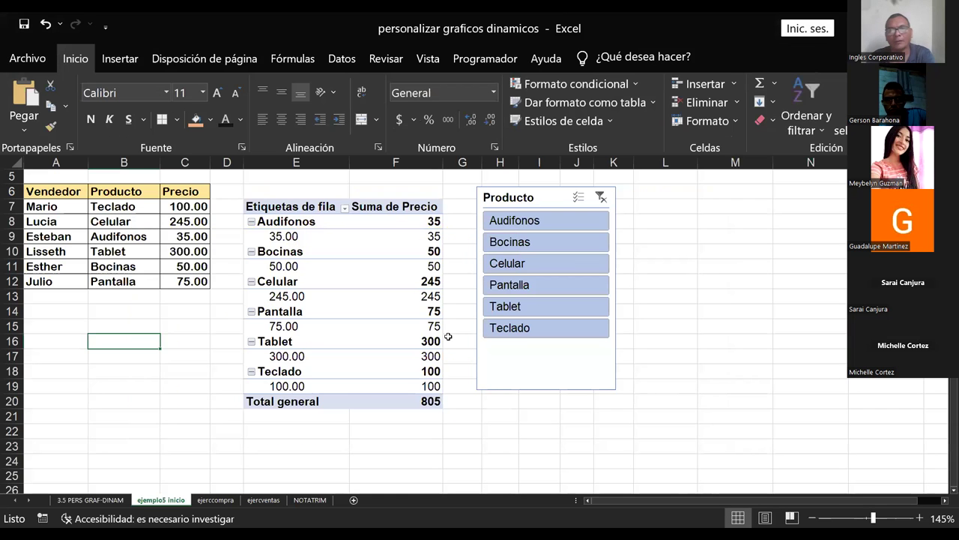
Filter the pivot with the Producto slicer by Audifonos, then Bocinas, then Audifonos again
{"action": "left_click", "coordinate": [523, 220]}
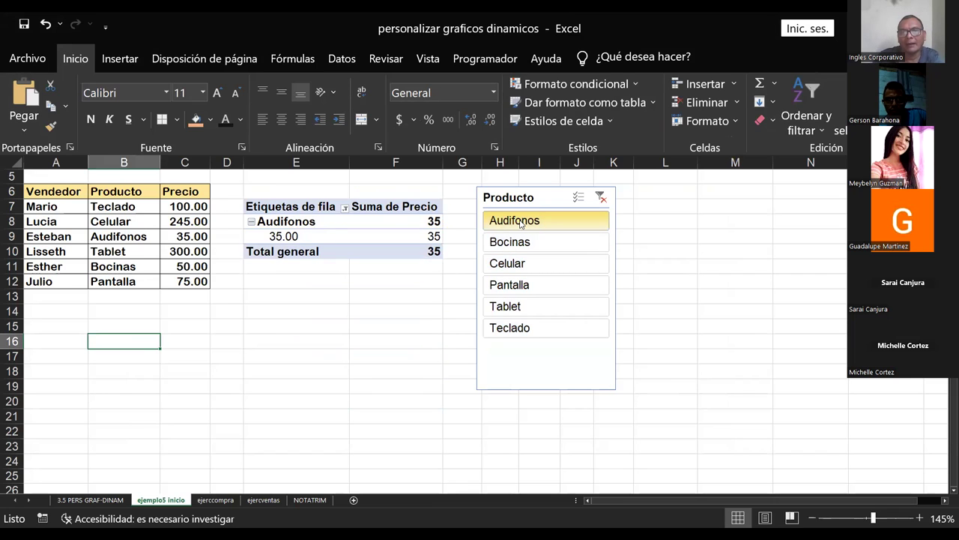
{"action": "left_click", "coordinate": [500, 244]}
{"action": "left_click", "coordinate": [517, 221]}
Clear the Producto slicer filter and drag the slicer further right
{"action": "left_click", "coordinate": [579, 198]}
{"action": "left_click", "coordinate": [602, 198]}
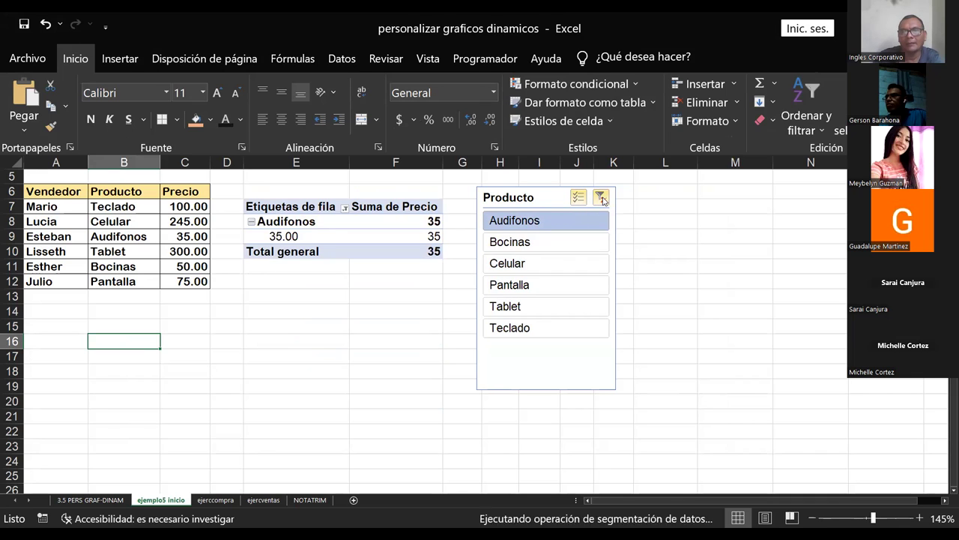
{"action": "left_click", "coordinate": [665, 237]}
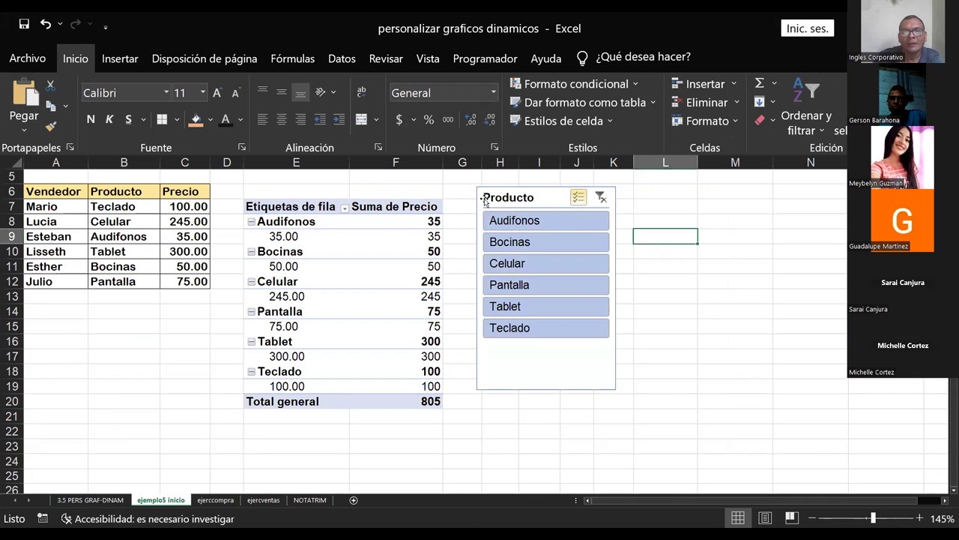
{"action": "left_click_drag", "start_coordinate": [484, 201], "coordinate": [562, 201]}
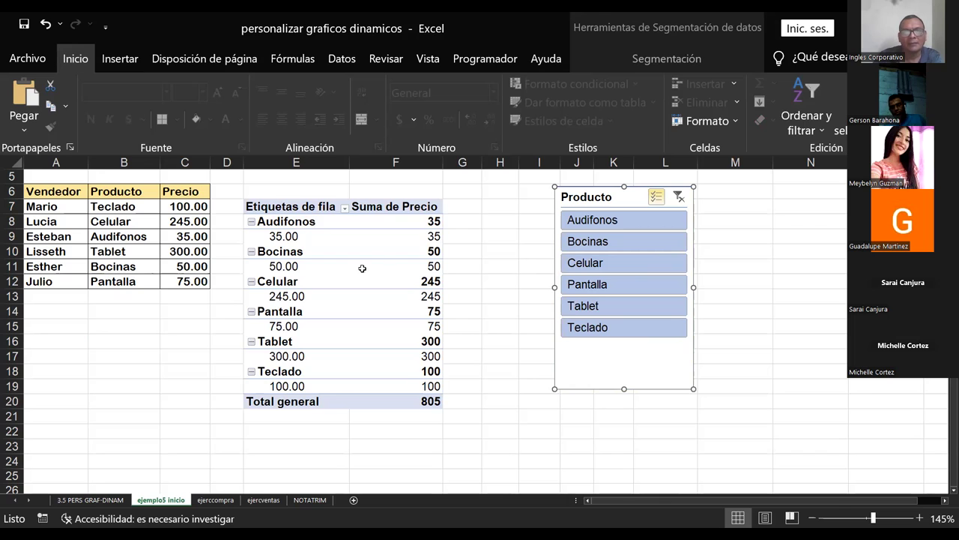
Replace the Producto and Precio row fields with Vendedor in the pivot table
{"action": "left_click", "coordinate": [306, 221]}
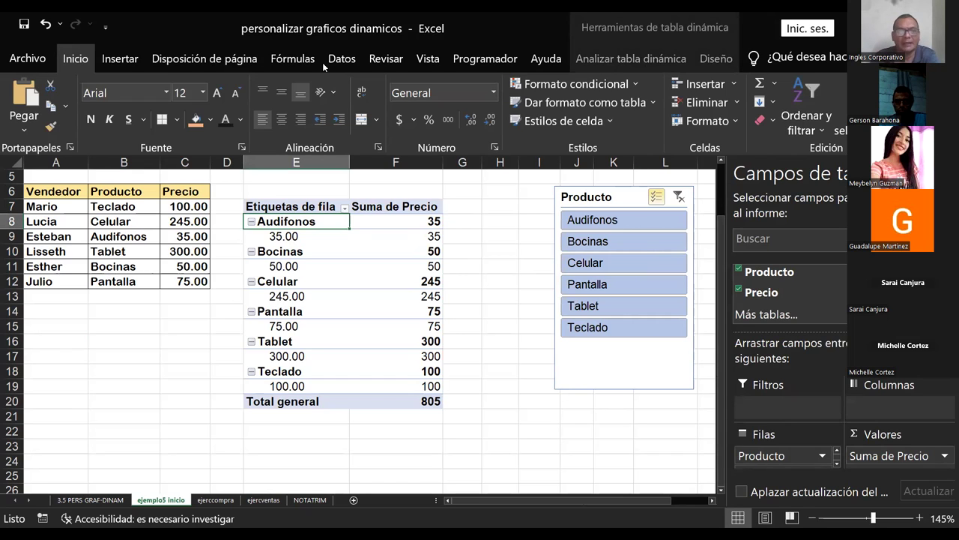
{"action": "mouse_move", "coordinate": [782, 455]}
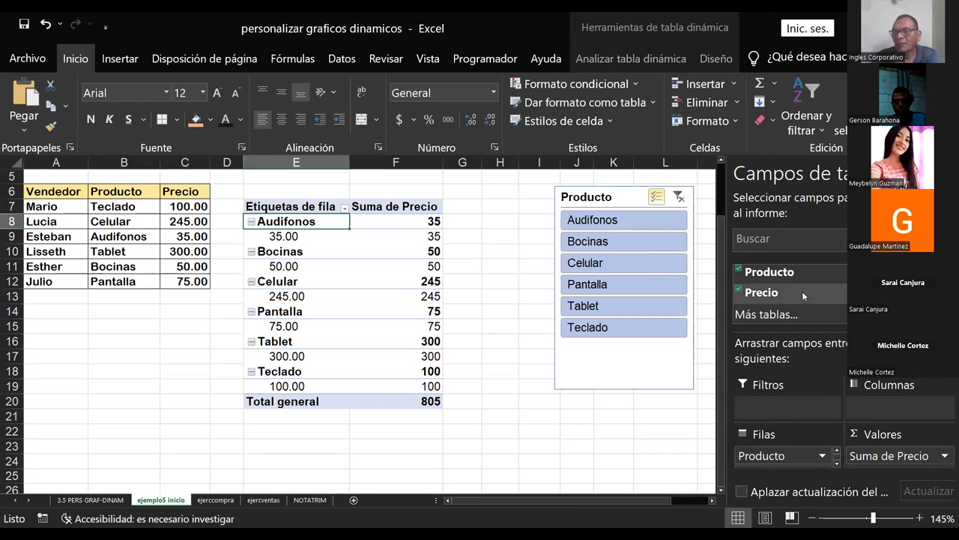
{"action": "left_click", "coordinate": [788, 466]}
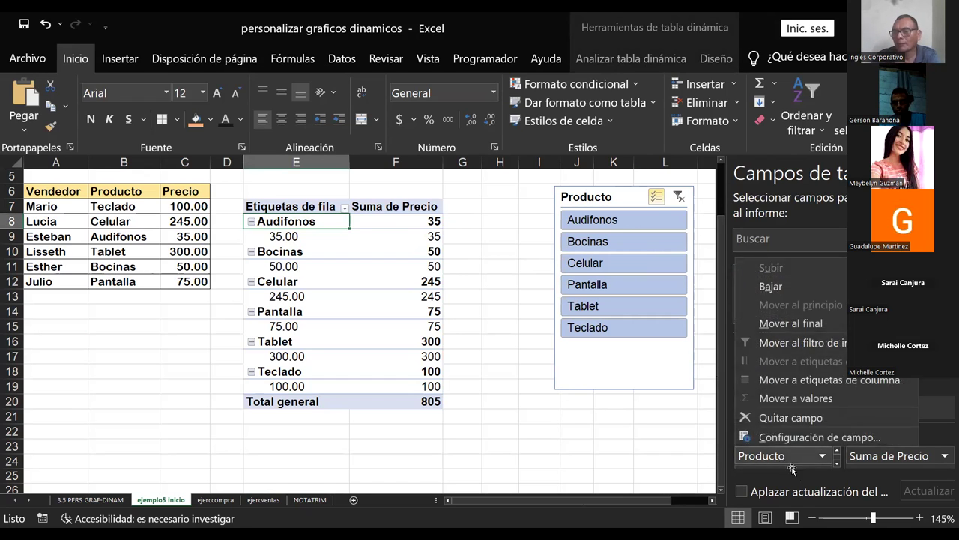
{"action": "left_click", "coordinate": [789, 414]}
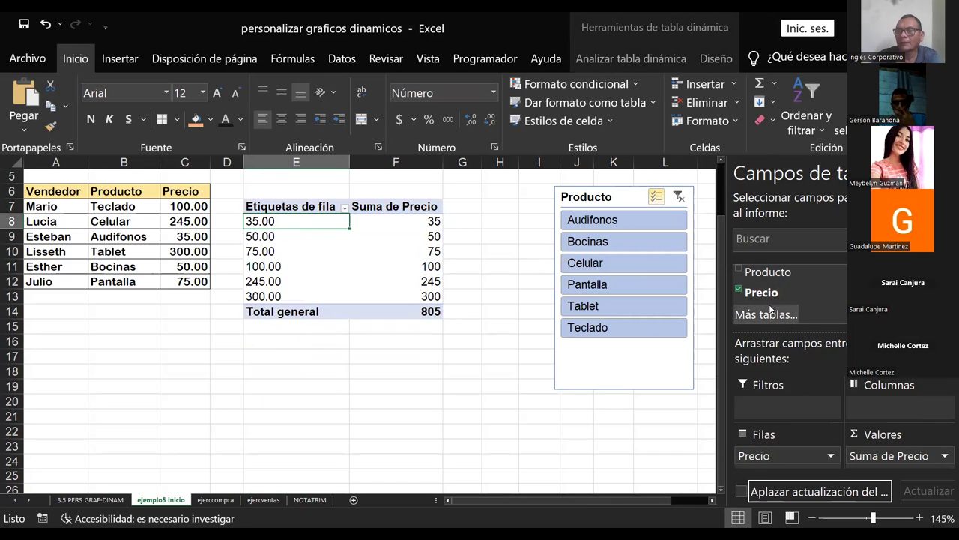
{"action": "scroll", "coordinate": [780, 290], "scroll_direction": "up", "scroll_amount": 1}
{"action": "left_click_drag", "start_coordinate": [784, 280], "coordinate": [792, 460]}
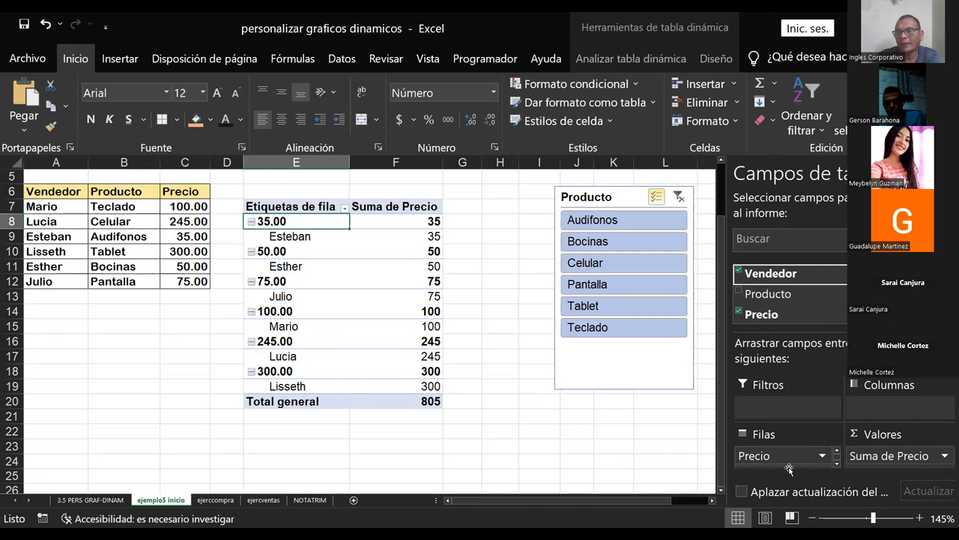
{"action": "left_click", "coordinate": [836, 464]}
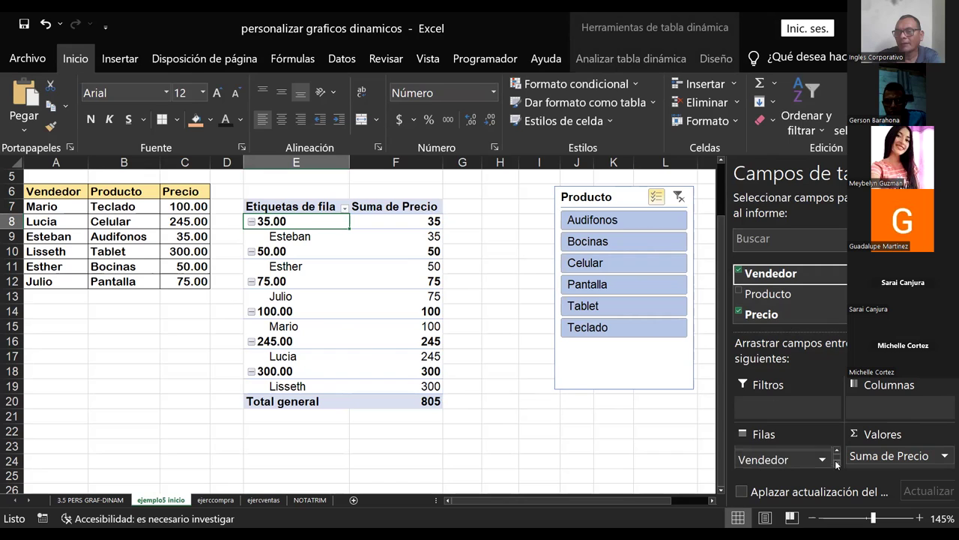
{"action": "left_click", "coordinate": [837, 451]}
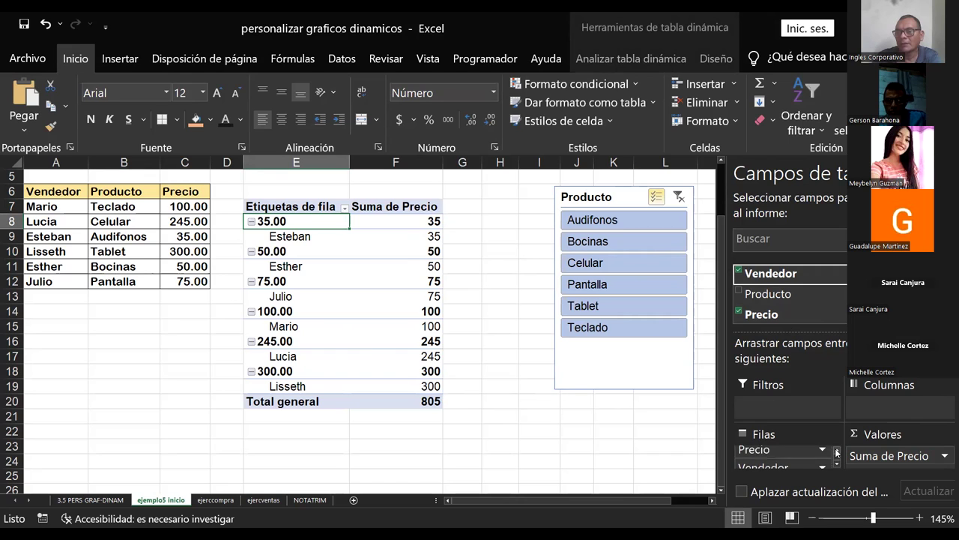
{"action": "left_click", "coordinate": [772, 456]}
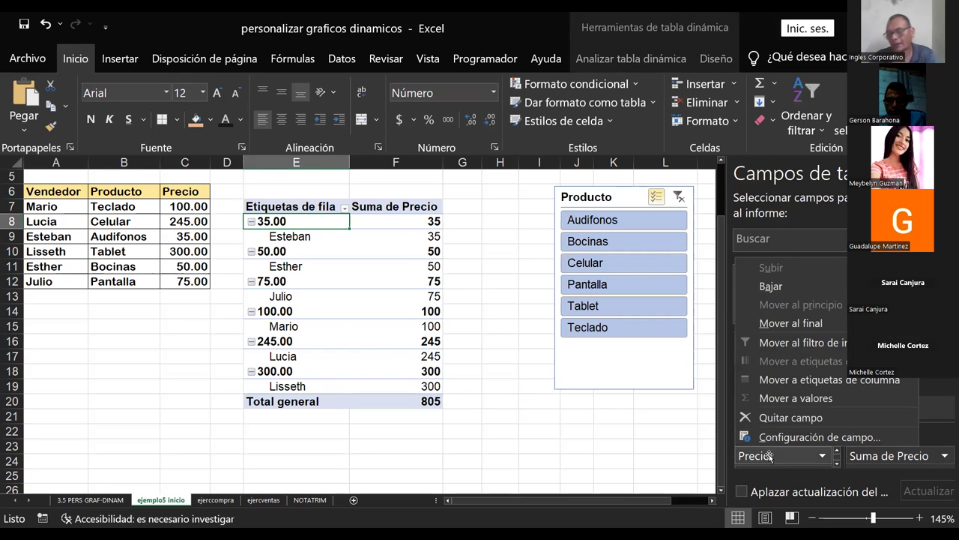
{"action": "left_click", "coordinate": [791, 417]}
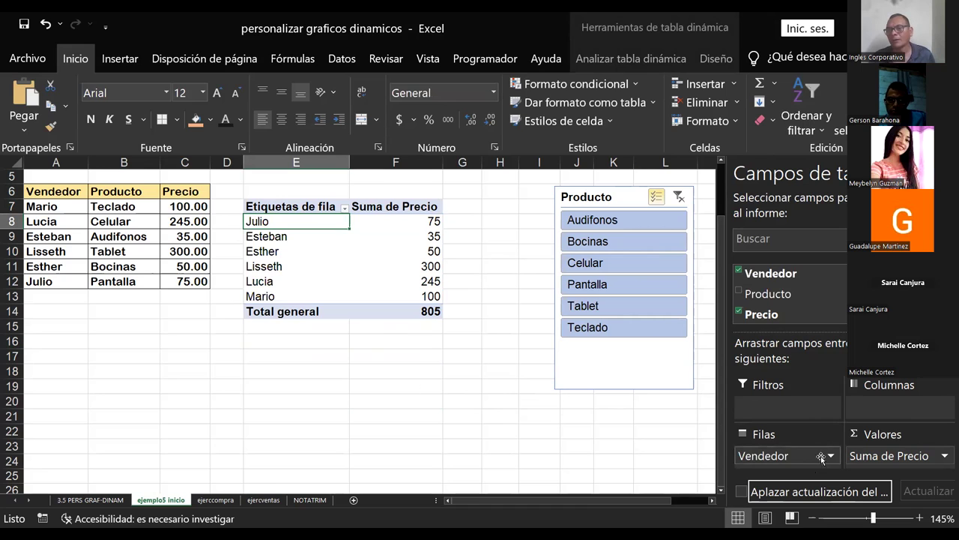
Change the Precio value field to summarize by Recuento (count)
{"action": "left_click", "coordinate": [943, 455]}
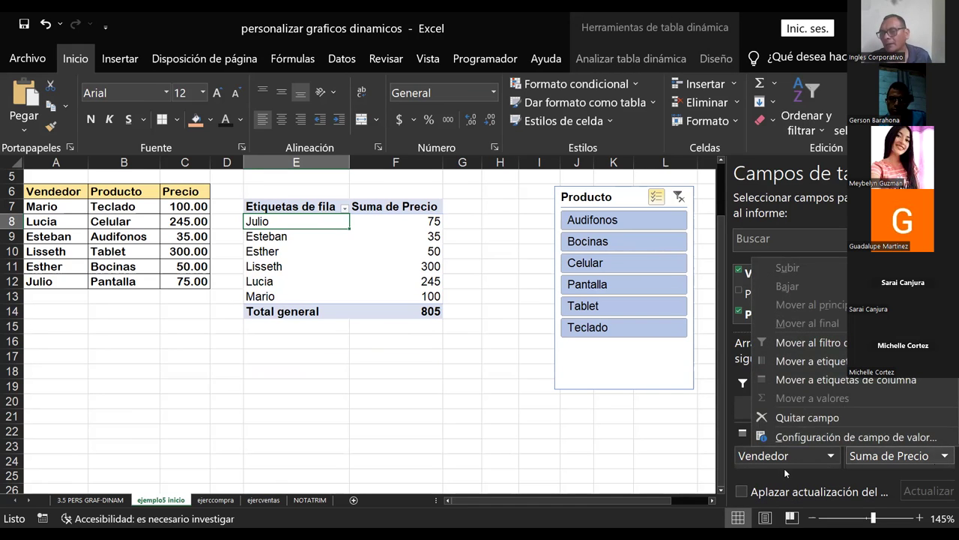
{"action": "left_click", "coordinate": [945, 459]}
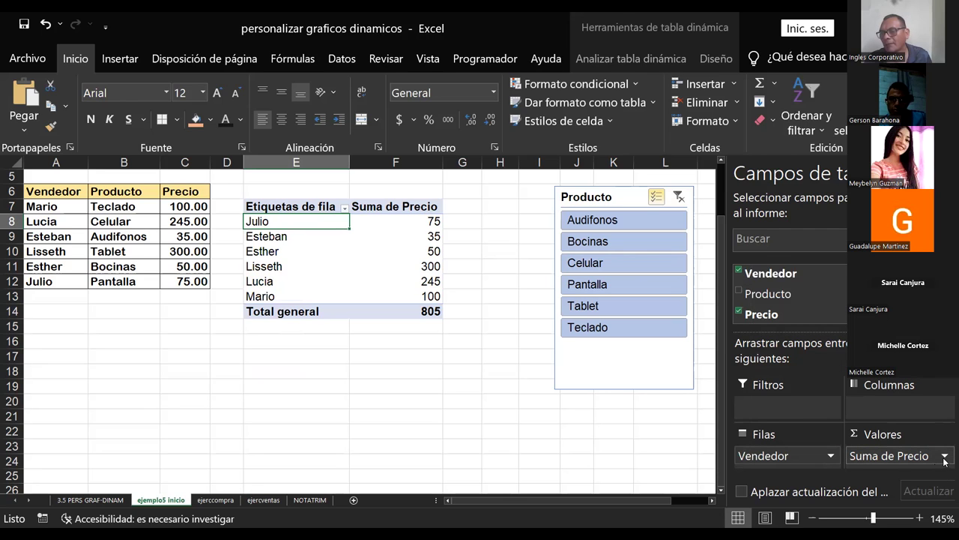
{"action": "left_click", "coordinate": [945, 458]}
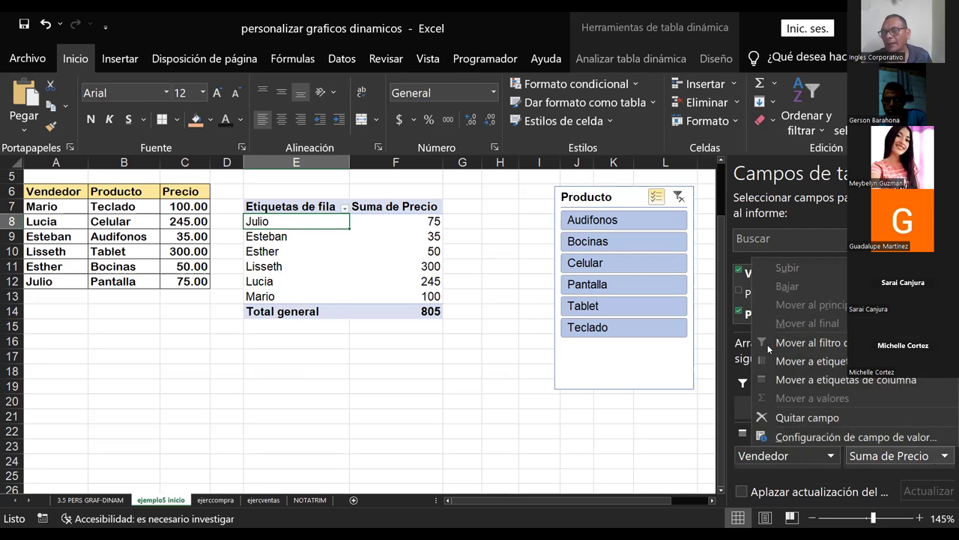
{"action": "left_click", "coordinate": [892, 437]}
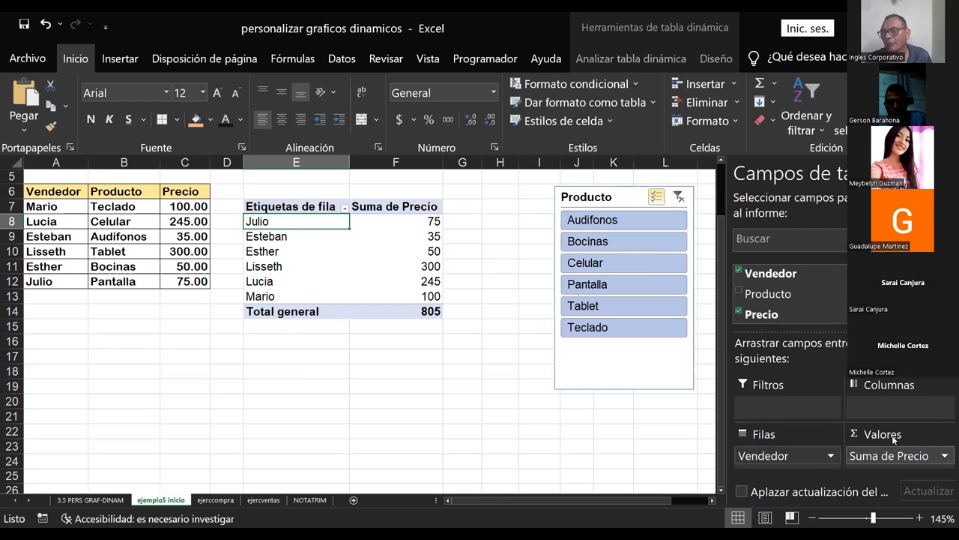
{"action": "left_click", "coordinate": [441, 282]}
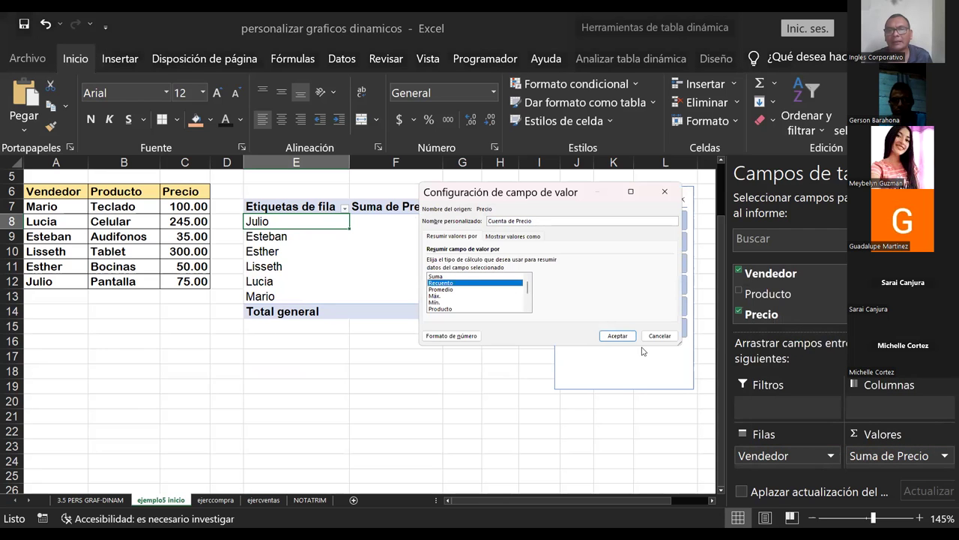
{"action": "left_click", "coordinate": [617, 335]}
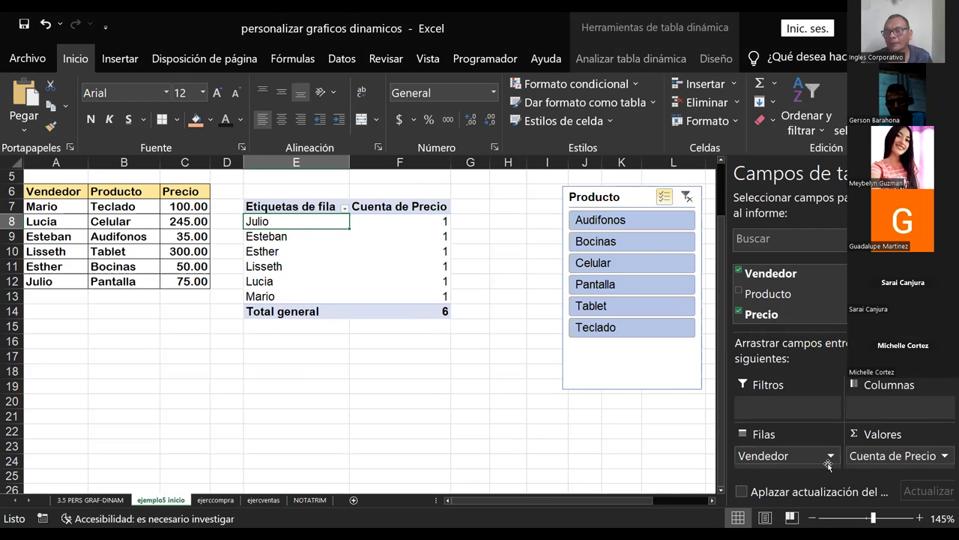
{"action": "left_click", "coordinate": [550, 419]}
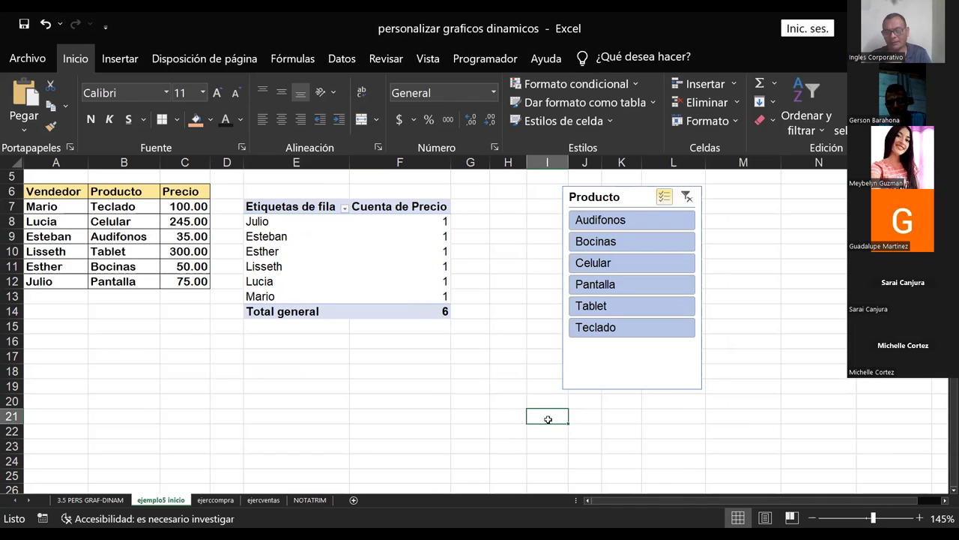
From empty cell F21, start a pivot chart via Insertar > Gráfico dinámico
{"action": "left_click", "coordinate": [444, 406]}
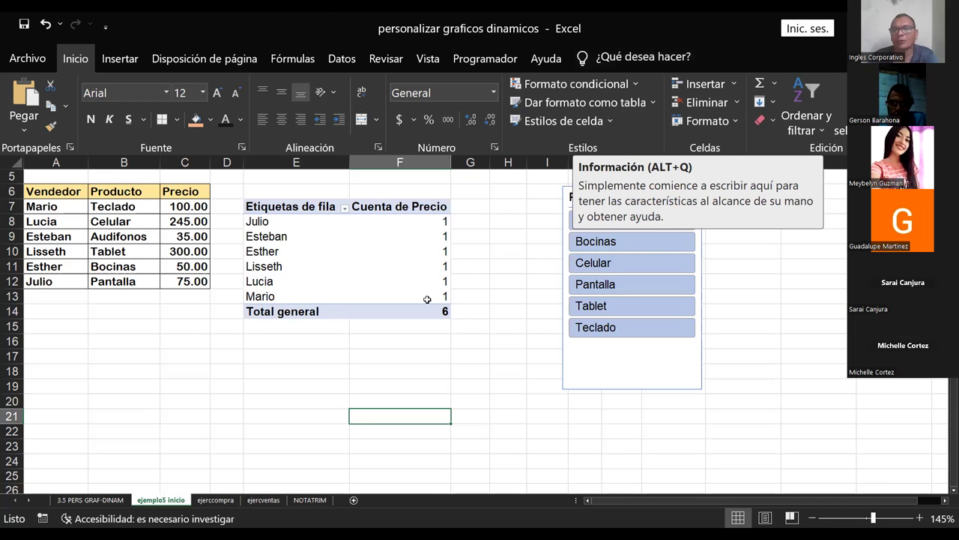
{"action": "left_click", "coordinate": [120, 59]}
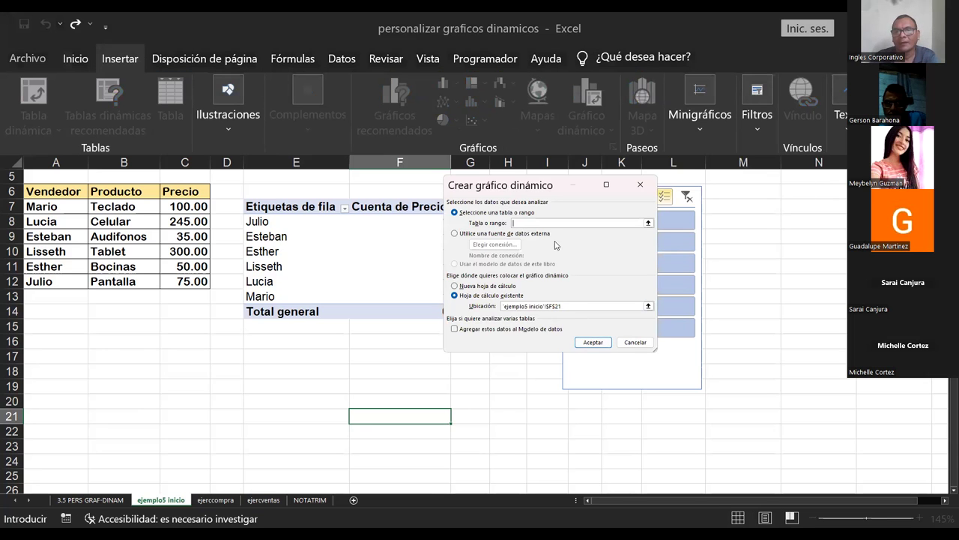
Try picking E7:E8 and E8:E9 as the pivot chart source, then cancel the dialog
{"action": "left_click", "coordinate": [648, 222]}
{"action": "left_click_drag", "start_coordinate": [262, 211], "coordinate": [405, 309]}
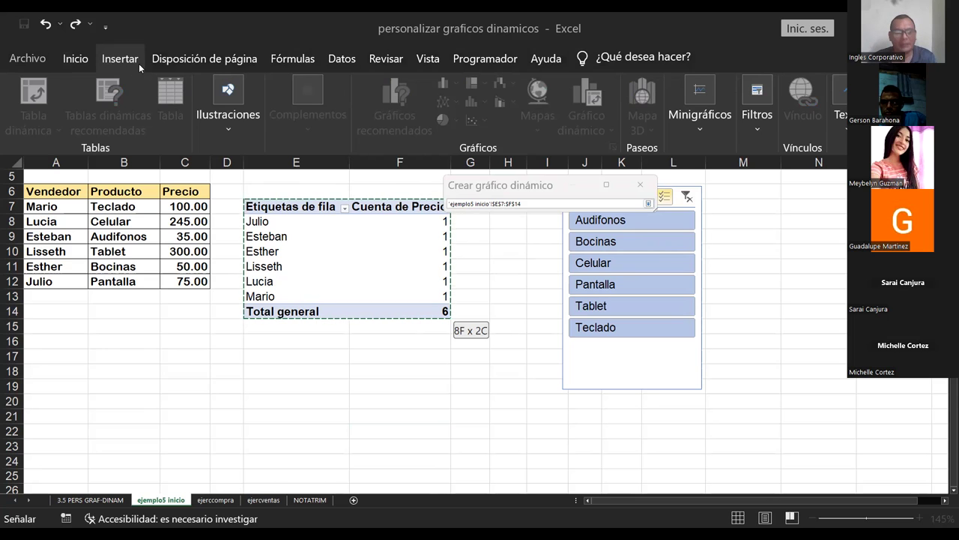
{"action": "left_click", "coordinate": [307, 380]}
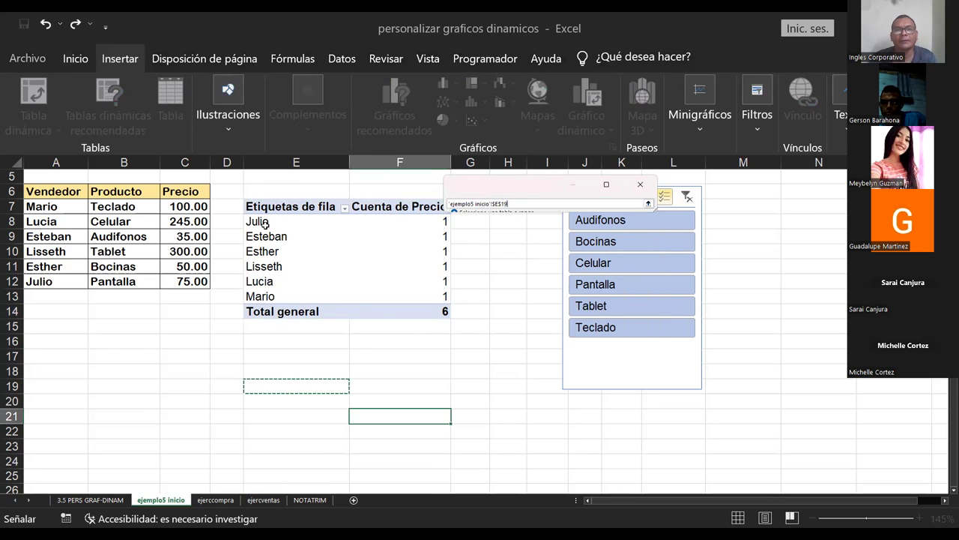
{"action": "mouse_move", "coordinate": [263, 223]}
{"action": "left_mouse_down"}
{"action": "mouse_move", "coordinate": [328, 237]}
{"action": "mouse_move", "coordinate": [387, 281]}
{"action": "left_mouse_up"}
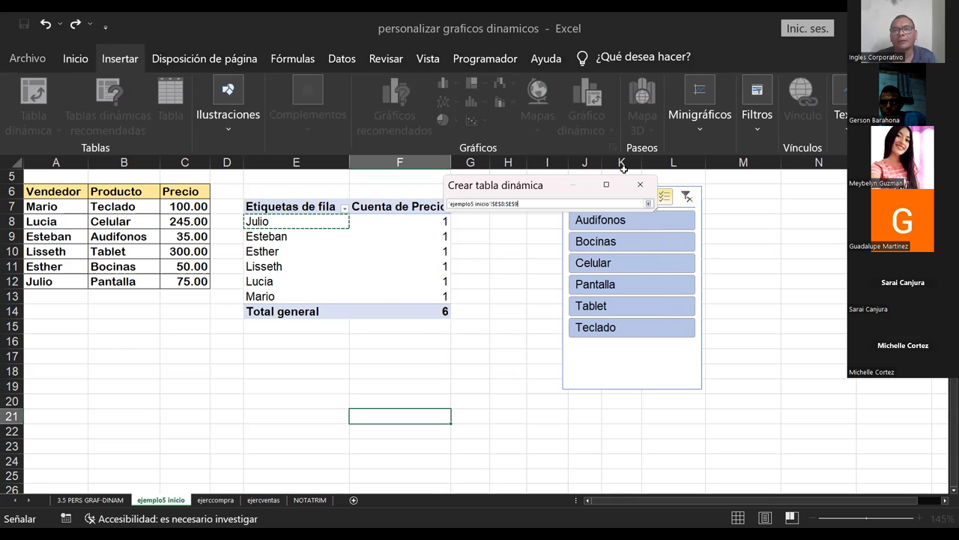
{"action": "key", "text": "Escape"}
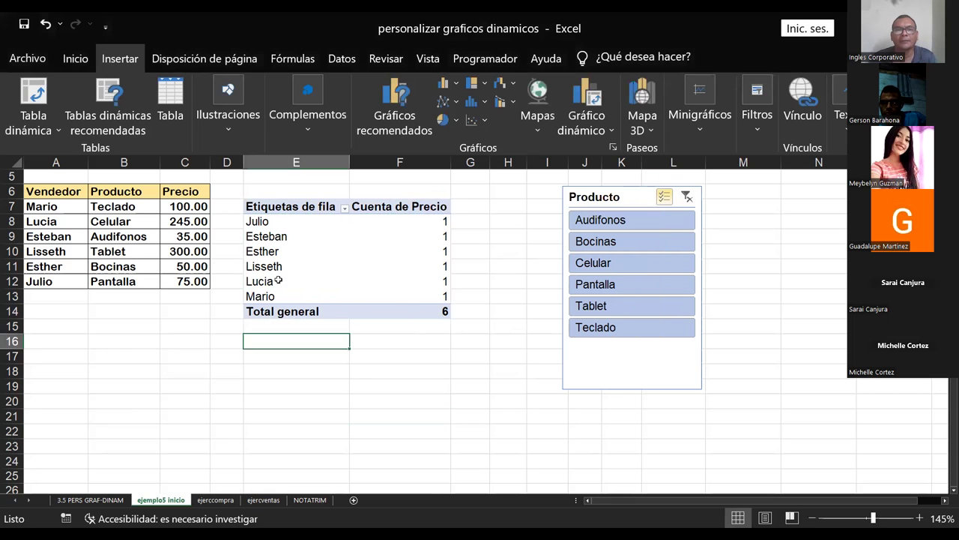
Select the pivot table cells and start inserting a pivot chart
{"action": "mouse_move", "coordinate": [262, 205]}
{"action": "left_mouse_down"}
{"action": "mouse_move", "coordinate": [440, 254]}
{"action": "mouse_move", "coordinate": [439, 296]}
{"action": "left_mouse_up"}
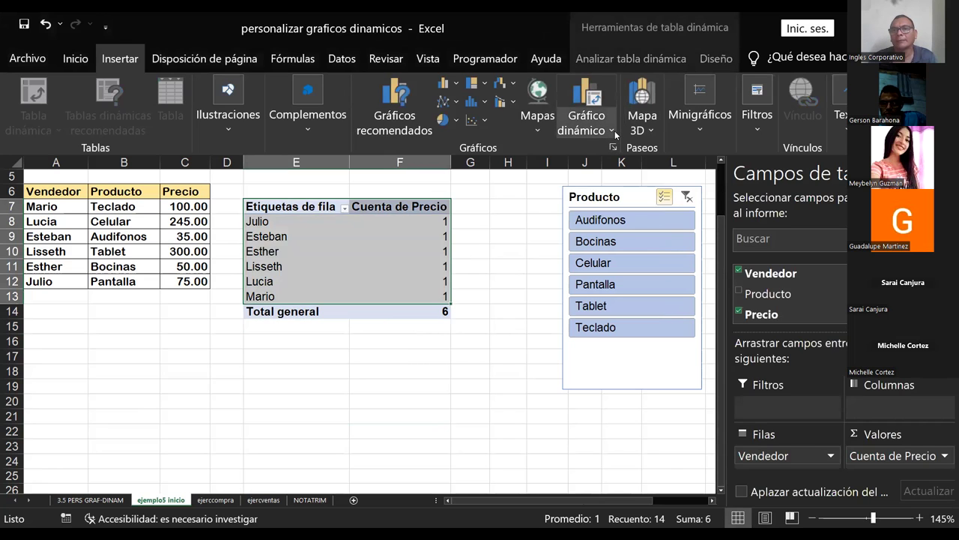
{"action": "left_click", "coordinate": [612, 131]}
{"action": "left_click", "coordinate": [621, 153]}
{"action": "mouse_move", "coordinate": [398, 117]}
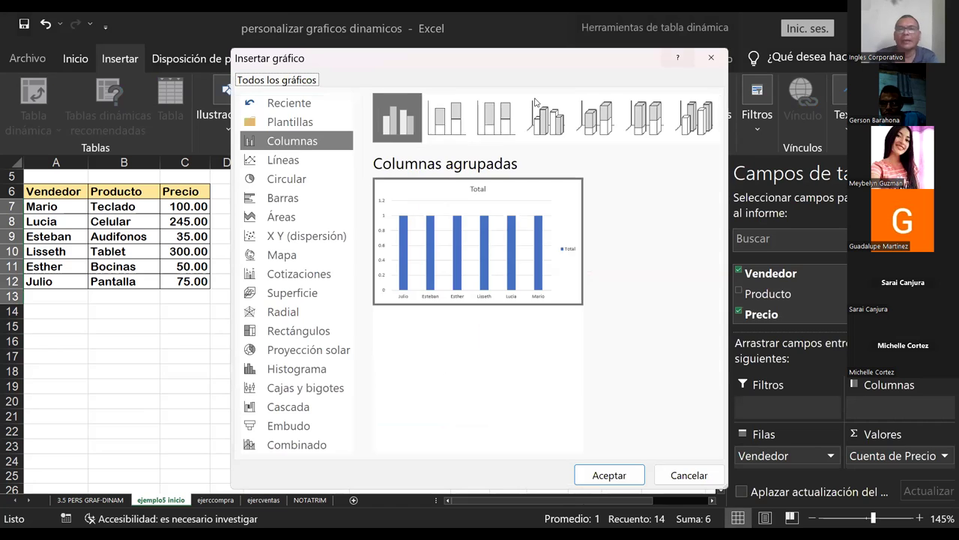
Browse the line, bar and scatter types, then insert a Circular (pie) chart
{"action": "left_click", "coordinate": [303, 161]}
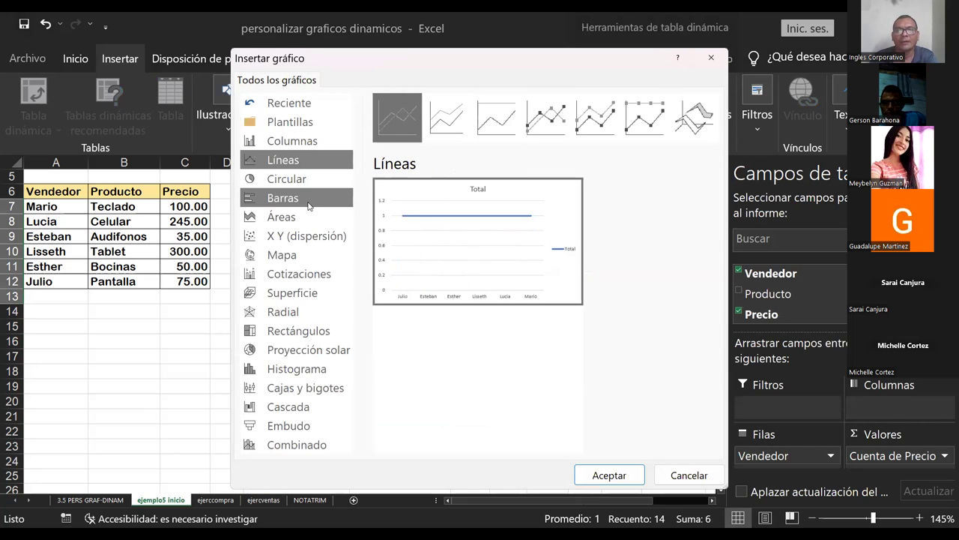
{"action": "left_click", "coordinate": [293, 181]}
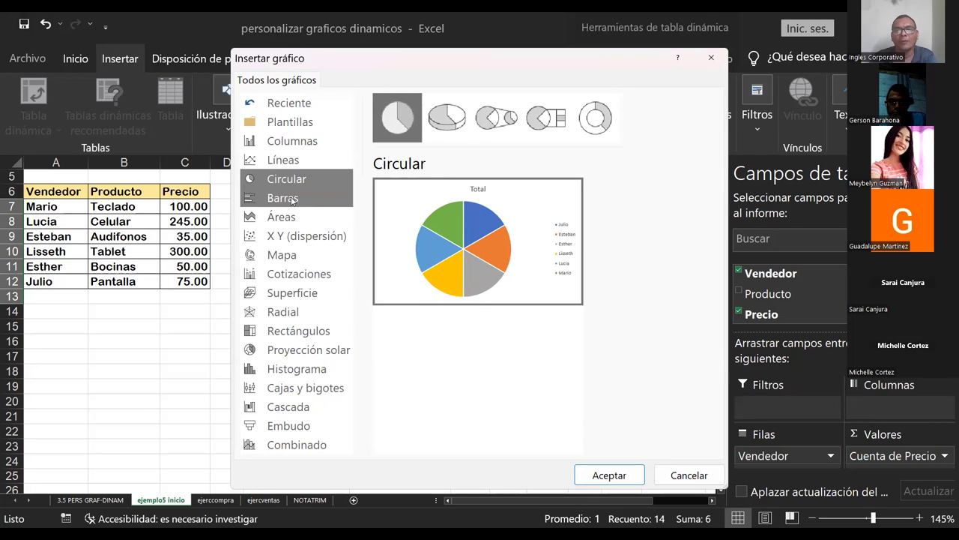
{"action": "left_click", "coordinate": [293, 200]}
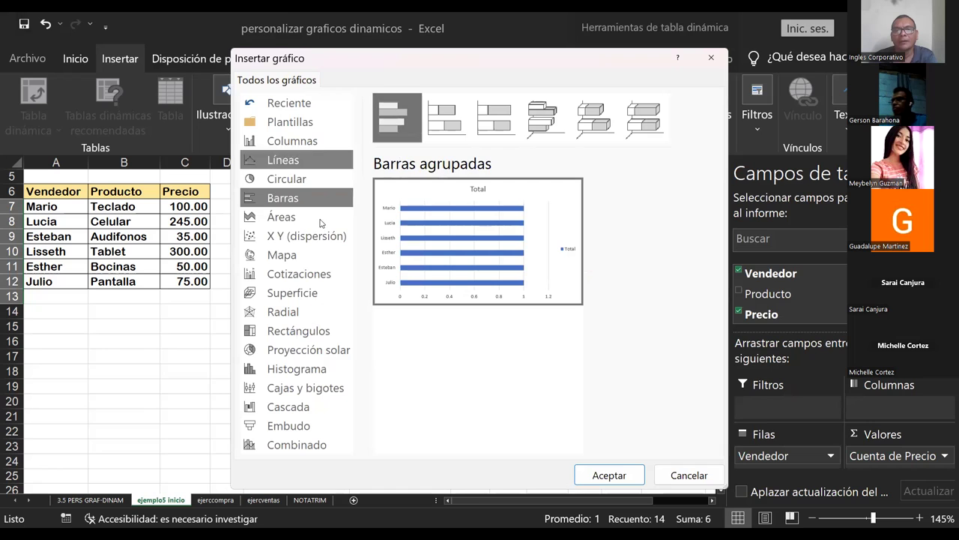
{"action": "left_click", "coordinate": [294, 237]}
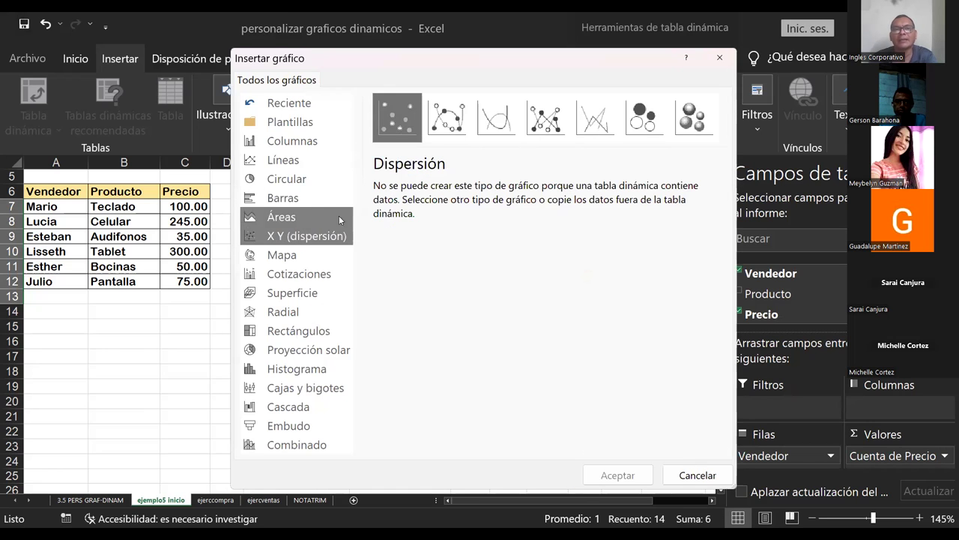
{"action": "left_click", "coordinate": [297, 180]}
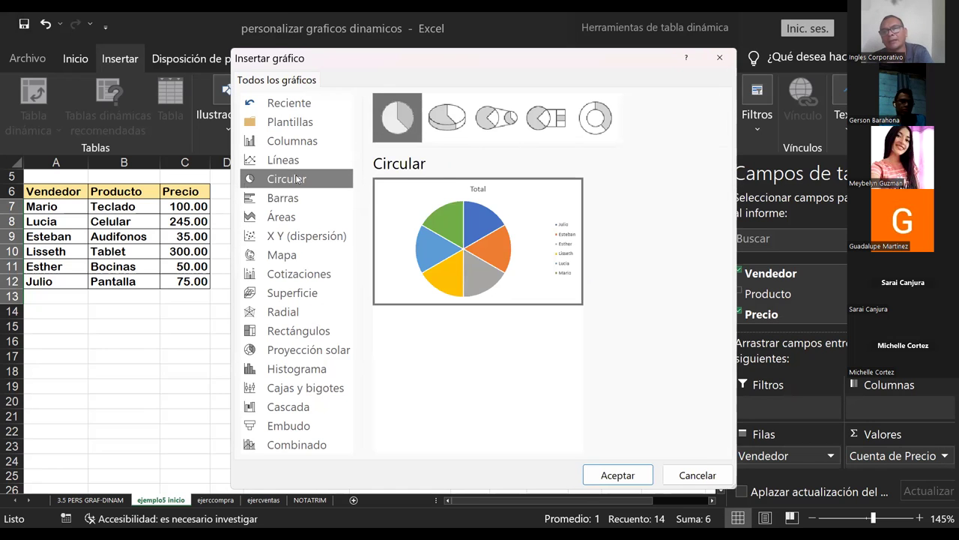
{"action": "left_click", "coordinate": [631, 475]}
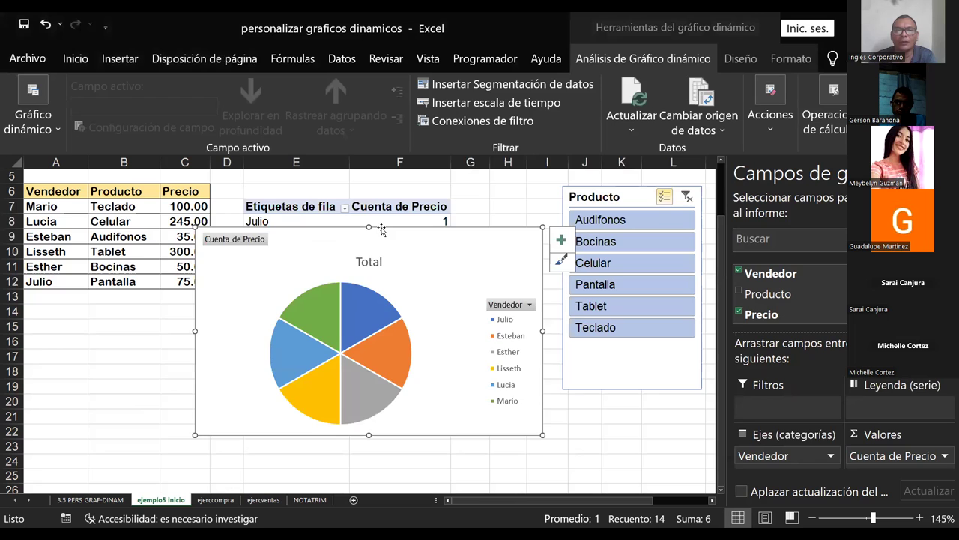
Move the pie chart left off the pivot table and widen it
{"action": "left_click_drag", "start_coordinate": [365, 248], "coordinate": [241, 251]}
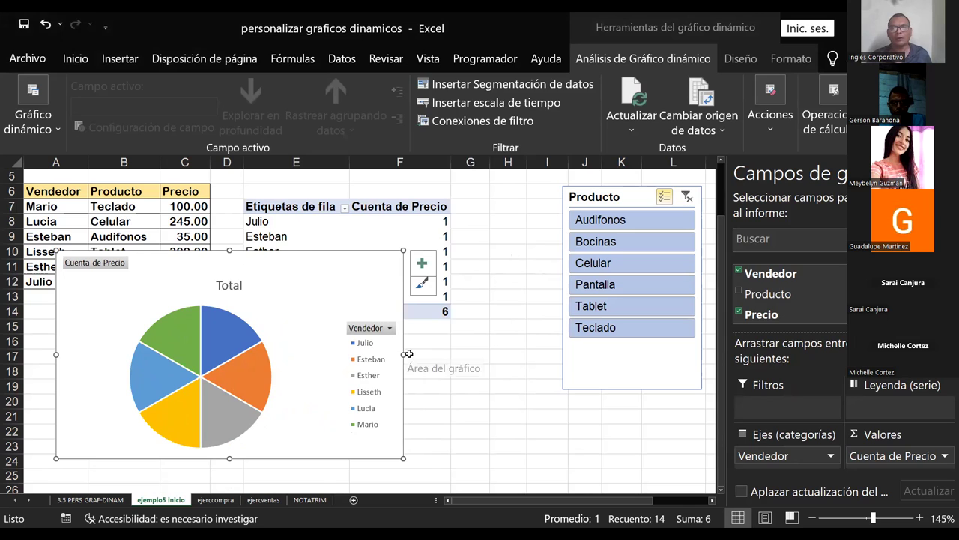
{"action": "left_click_drag", "start_coordinate": [403, 354], "coordinate": [437, 365]}
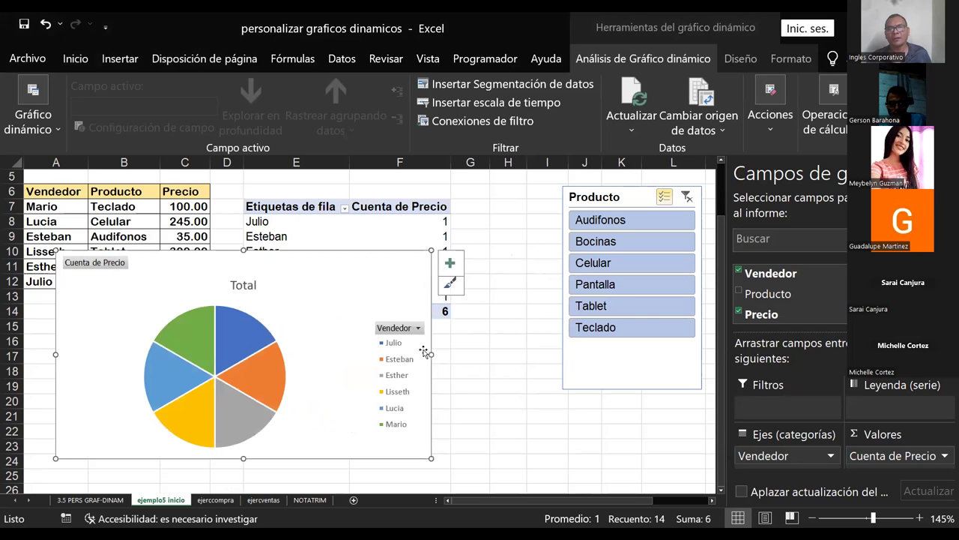
{"action": "scroll", "coordinate": [420, 377], "scroll_direction": "down", "scroll_amount": 1}
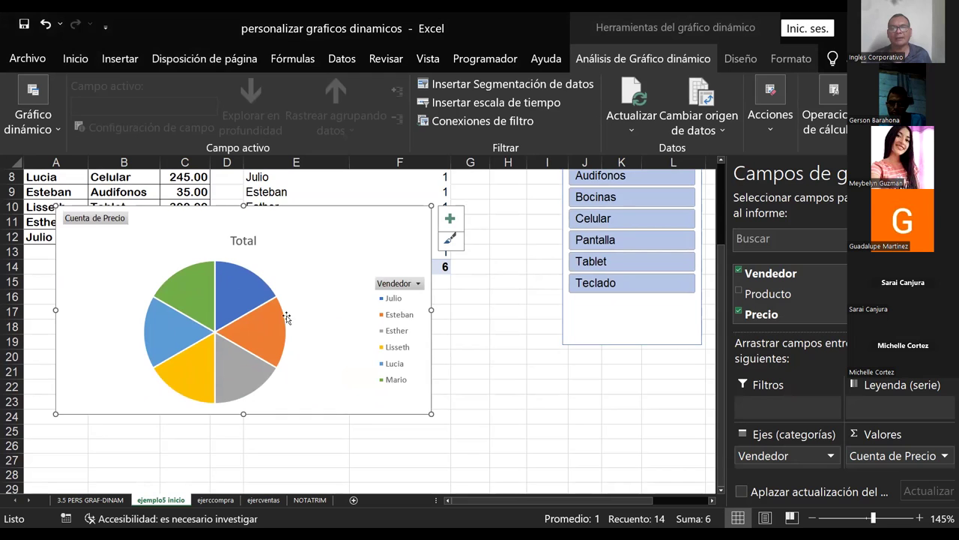
Add data labels to the pie slices
{"action": "left_click", "coordinate": [248, 307]}
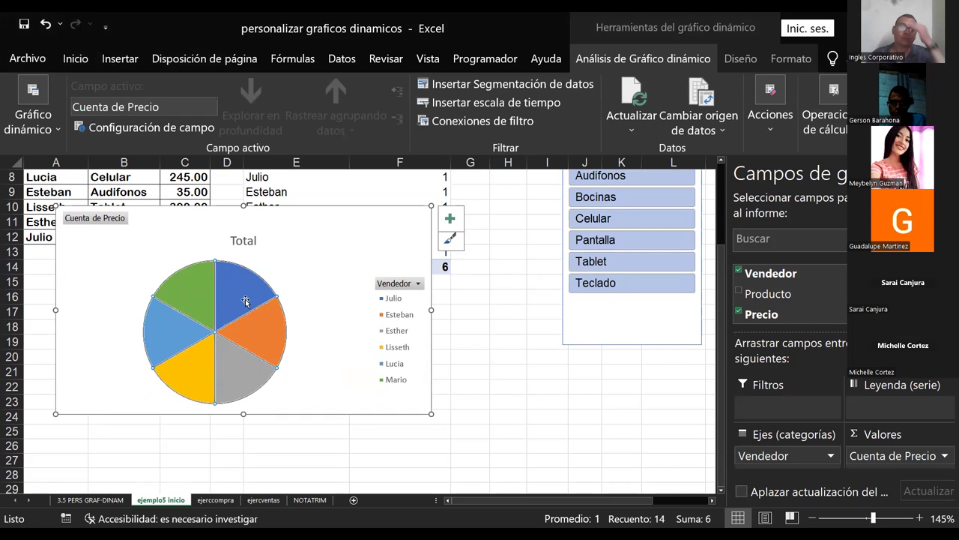
{"action": "right_click", "coordinate": [247, 303]}
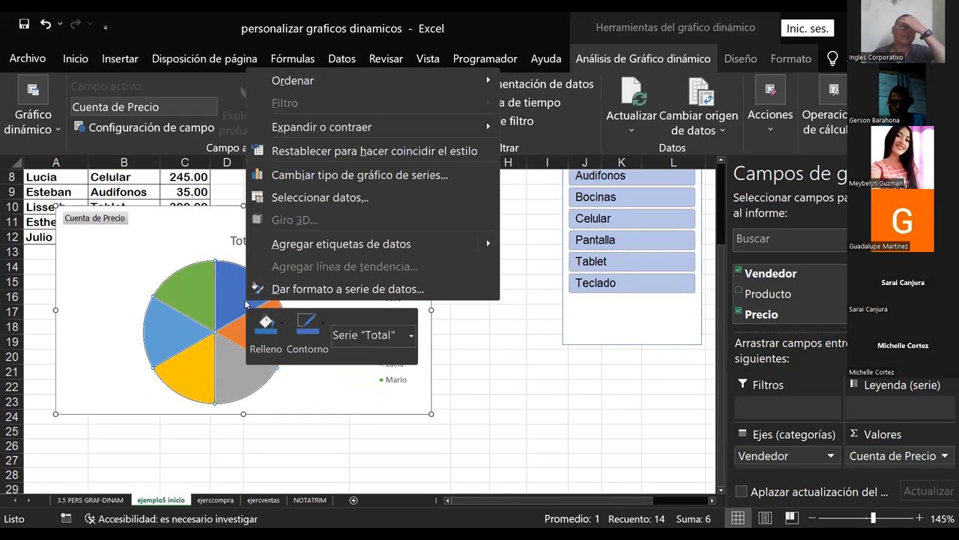
{"action": "left_click", "coordinate": [289, 243]}
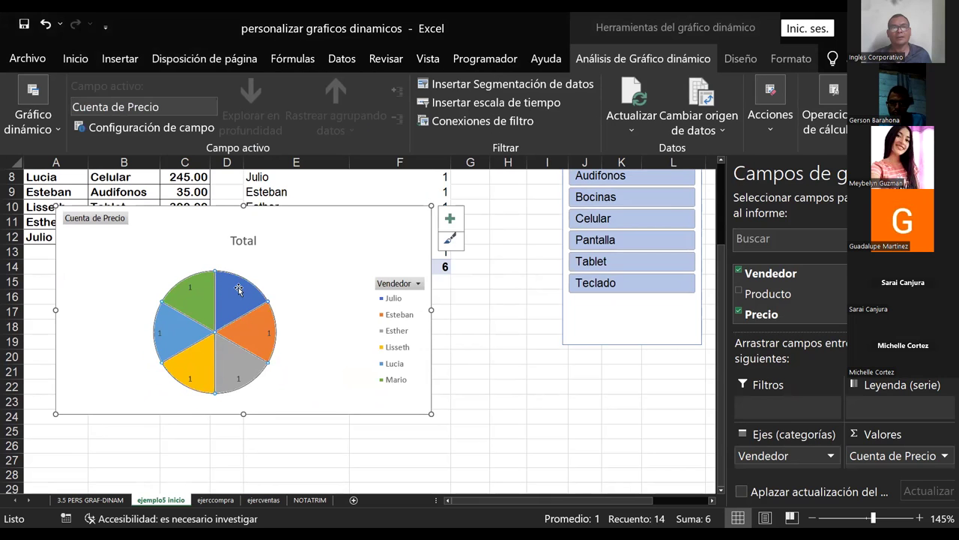
Increase the pie data labels' font size by three steps
{"action": "double_click", "coordinate": [238, 289]}
{"action": "left_click", "coordinate": [75, 59]}
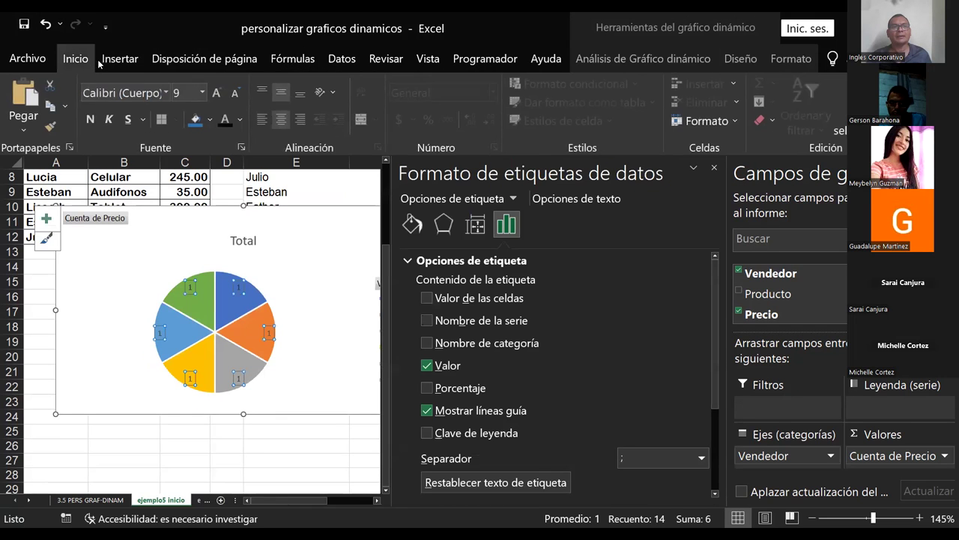
{"action": "left_click", "coordinate": [217, 93]}
{"action": "left_click", "coordinate": [217, 92]}
{"action": "left_click", "coordinate": [217, 92]}
{"action": "left_click", "coordinate": [318, 292]}
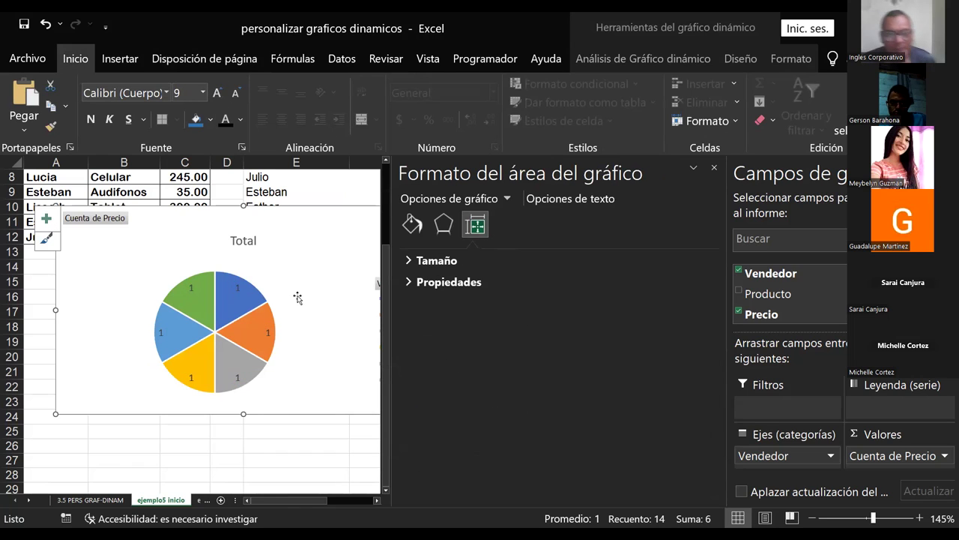
Set the pie series' first-slice angle to 25°
{"action": "left_click", "coordinate": [233, 301]}
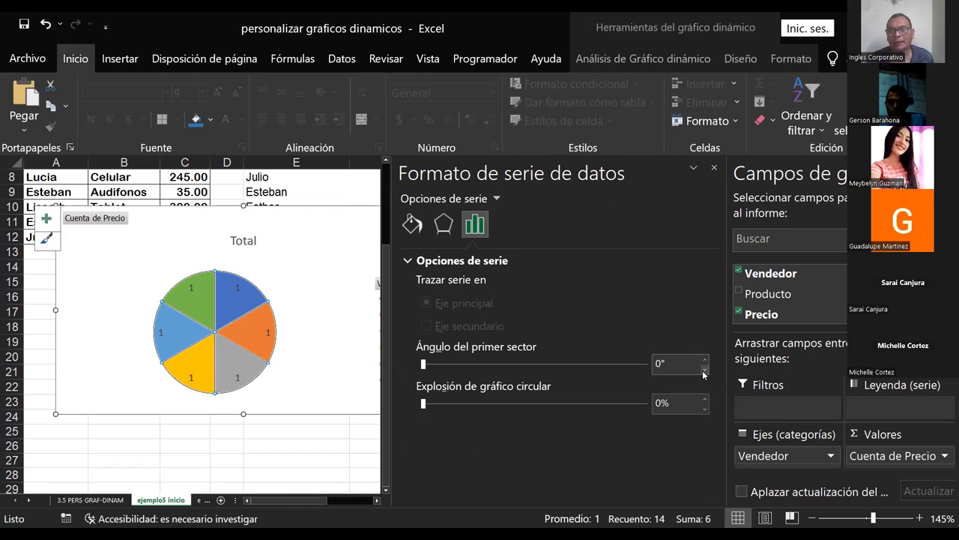
{"action": "left_click_drag", "start_coordinate": [423, 363], "coordinate": [493, 363]}
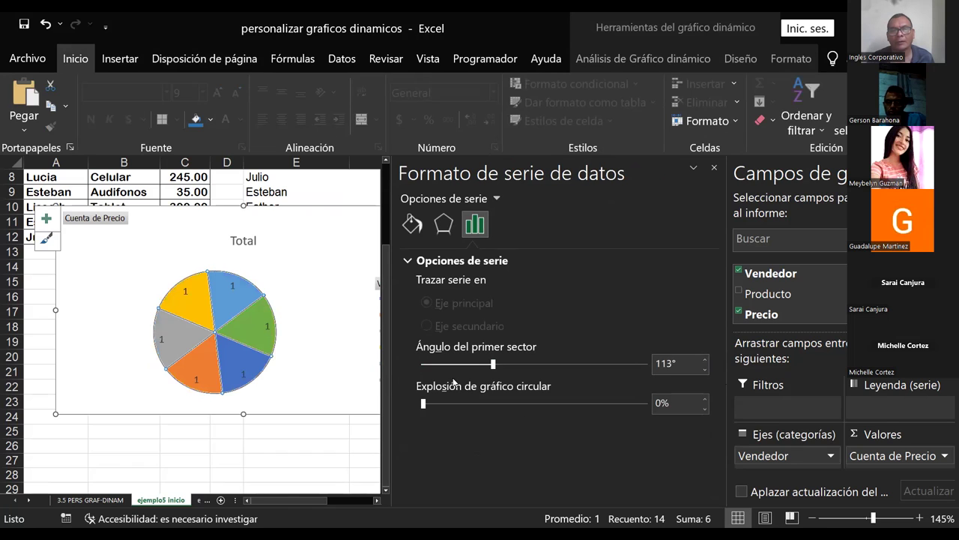
{"action": "left_click_drag", "start_coordinate": [492, 365], "coordinate": [439, 364]}
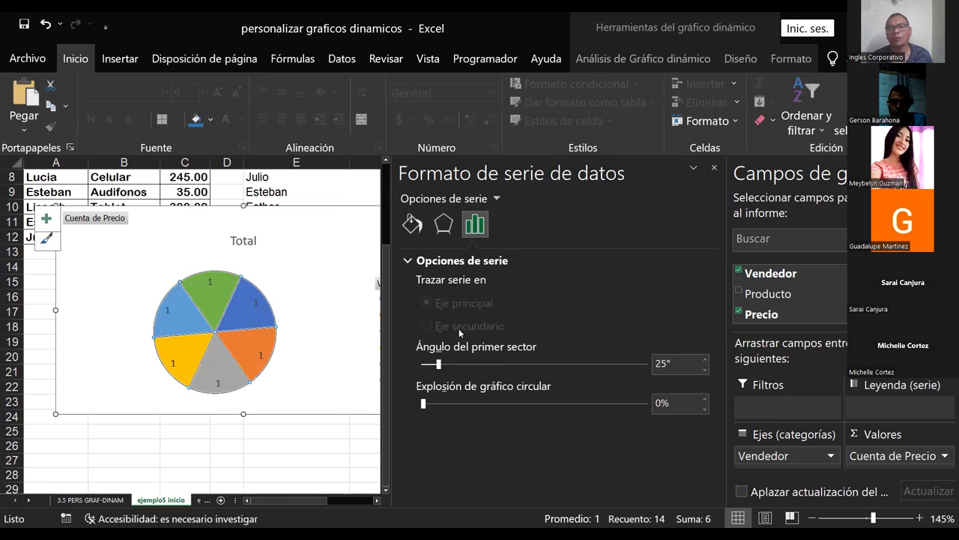
{"action": "left_click", "coordinate": [312, 296]}
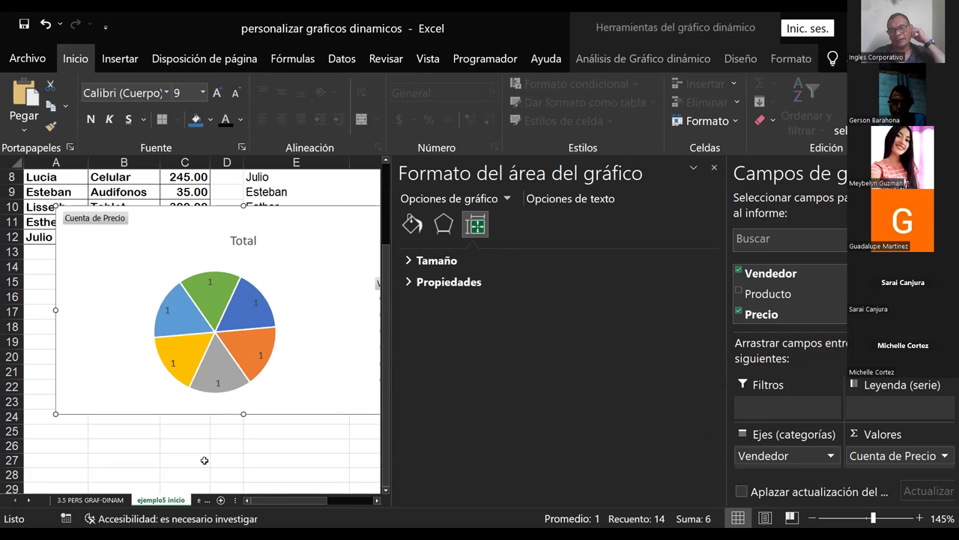
Replace the chart title 'Total' with 'DATOS DE VENTAS'
{"action": "left_click", "coordinate": [205, 460]}
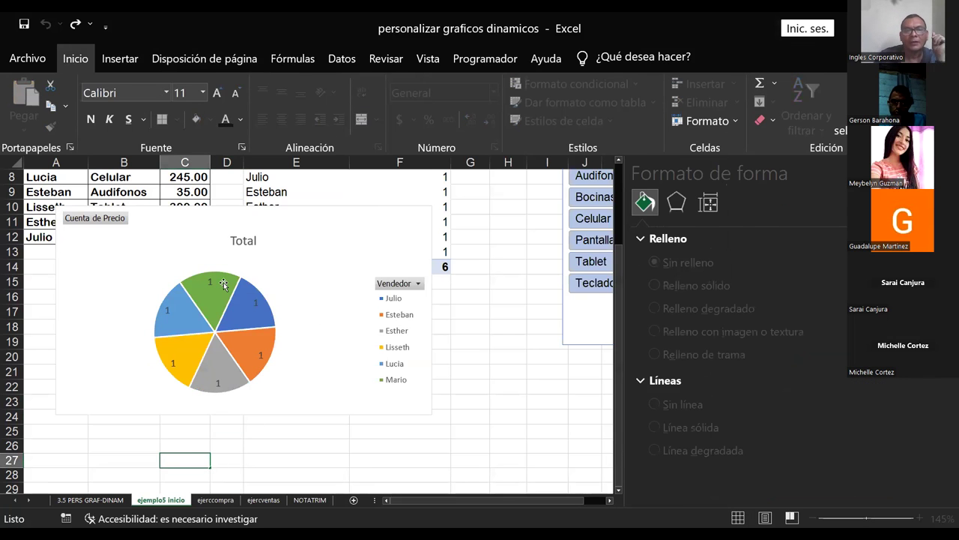
{"action": "left_click", "coordinate": [223, 282]}
{"action": "left_click", "coordinate": [244, 239]}
{"action": "left_click", "coordinate": [245, 240]}
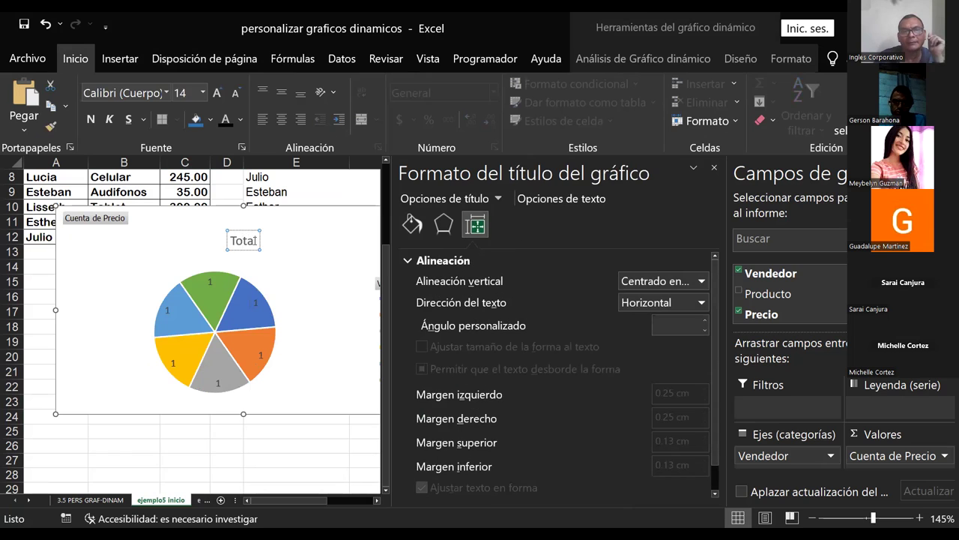
{"action": "key", "text": "BackSpace"}
{"action": "key", "text": "BackSpace"}
{"action": "key", "text": "BackSpace"}
{"action": "key", "text": "BackSpace"}
{"action": "key", "text": "BackSpace"}
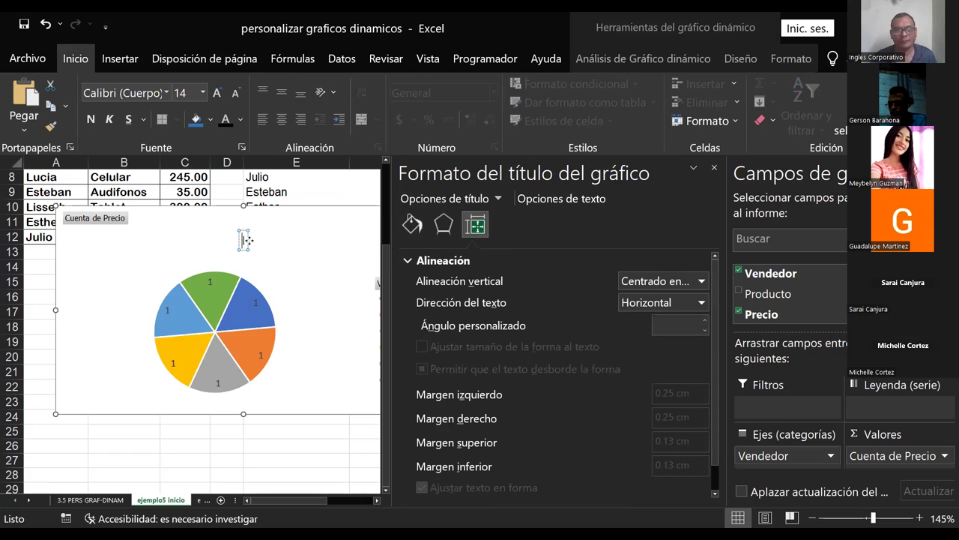
{"action": "type", "text": "DATOS DE VENTAS"}
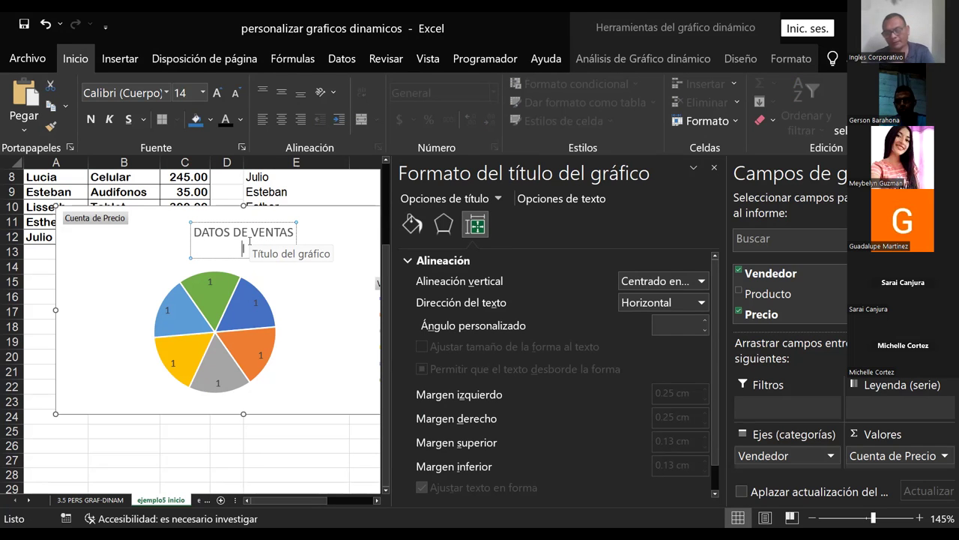
{"action": "left_click", "coordinate": [85, 219]}
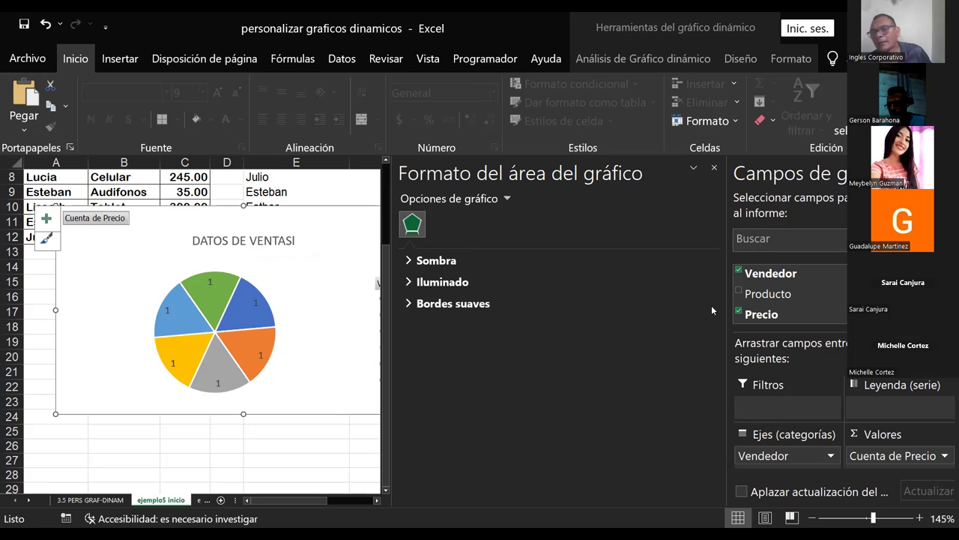
Make Producto a report filter on the pivot chart after briefly trying it as legend
{"action": "left_click", "coordinate": [920, 456]}
{"action": "key", "text": "Escape"}
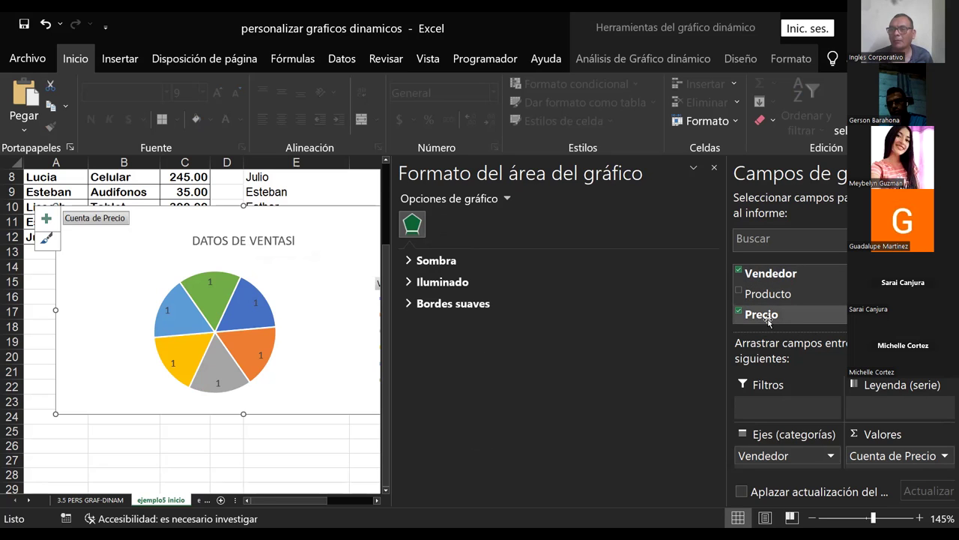
{"action": "left_click_drag", "start_coordinate": [772, 294], "coordinate": [896, 405]}
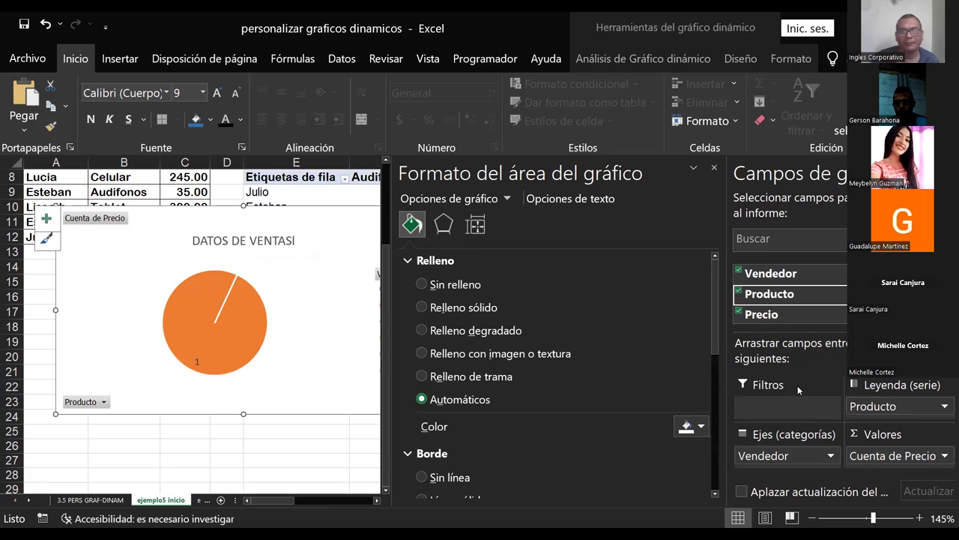
{"action": "left_click", "coordinate": [933, 407]}
{"action": "left_click", "coordinate": [719, 367]}
{"action": "left_click_drag", "start_coordinate": [771, 293], "coordinate": [784, 411]}
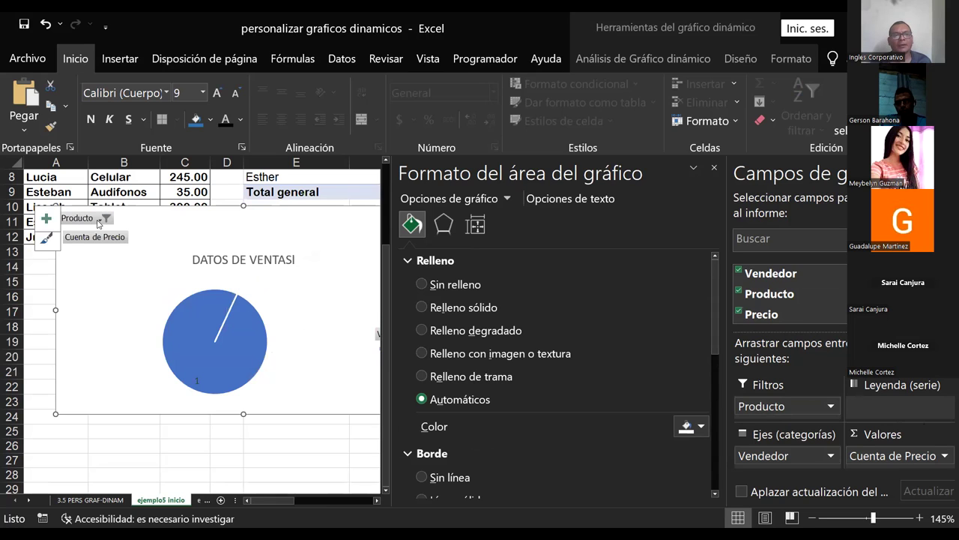
Try Teclado in the Producto filter, then apply it showing all products
{"action": "left_click", "coordinate": [107, 219]}
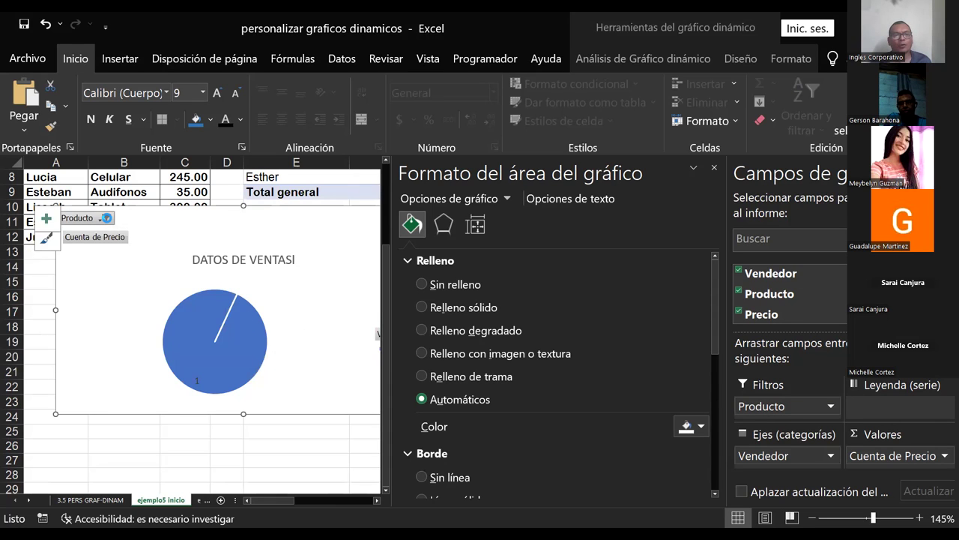
{"action": "left_click", "coordinate": [33, 262]}
{"action": "scroll", "coordinate": [105, 298], "scroll_direction": "down", "scroll_amount": 3}
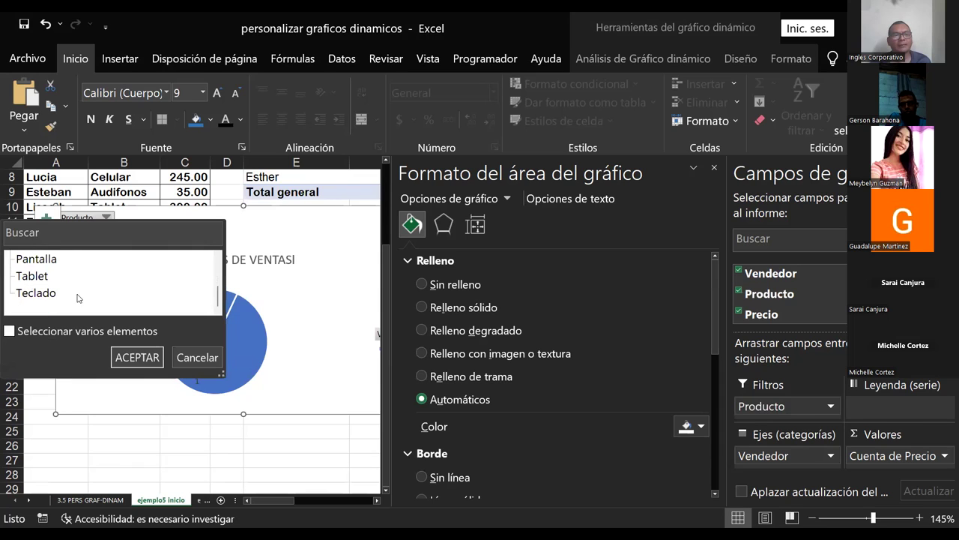
{"action": "left_click", "coordinate": [27, 294]}
{"action": "scroll", "coordinate": [30, 279], "scroll_direction": "up", "scroll_amount": 2}
{"action": "scroll", "coordinate": [45, 278], "scroll_direction": "up", "scroll_amount": 1}
{"action": "left_click", "coordinate": [34, 260]}
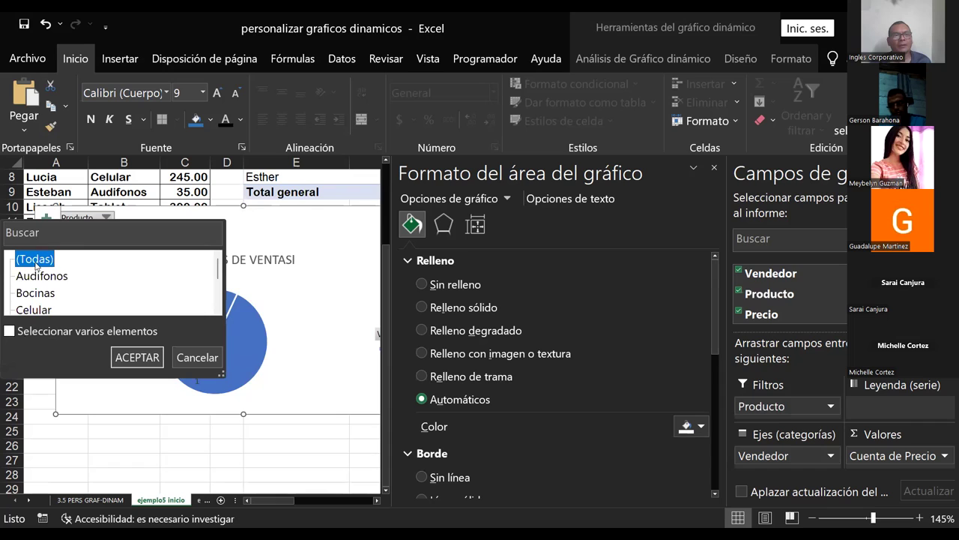
{"action": "left_click", "coordinate": [139, 357]}
Enable multiple-item selection in the Producto filter, dismiss the list, and check Cuenta de Precio options
{"action": "left_click", "coordinate": [97, 218]}
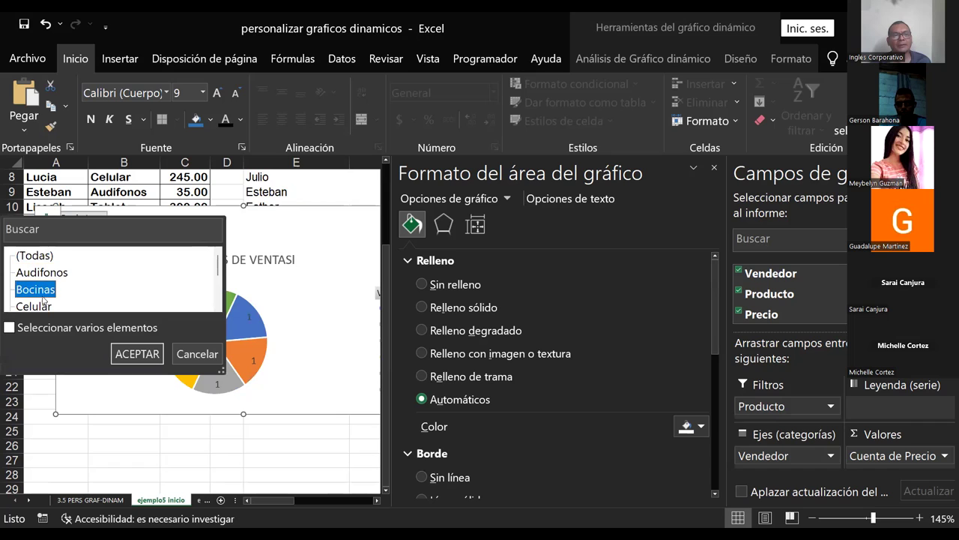
{"action": "left_click", "coordinate": [114, 326]}
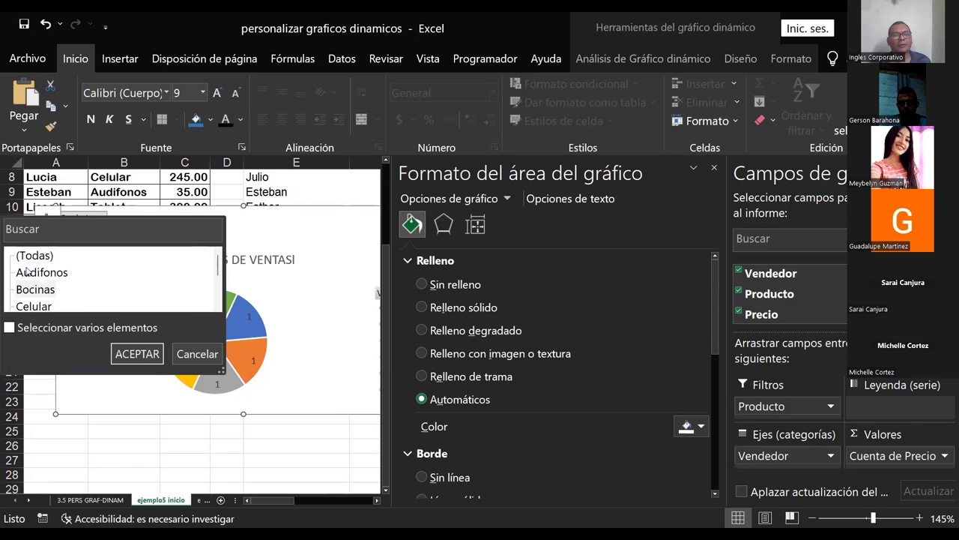
{"action": "left_click", "coordinate": [84, 233]}
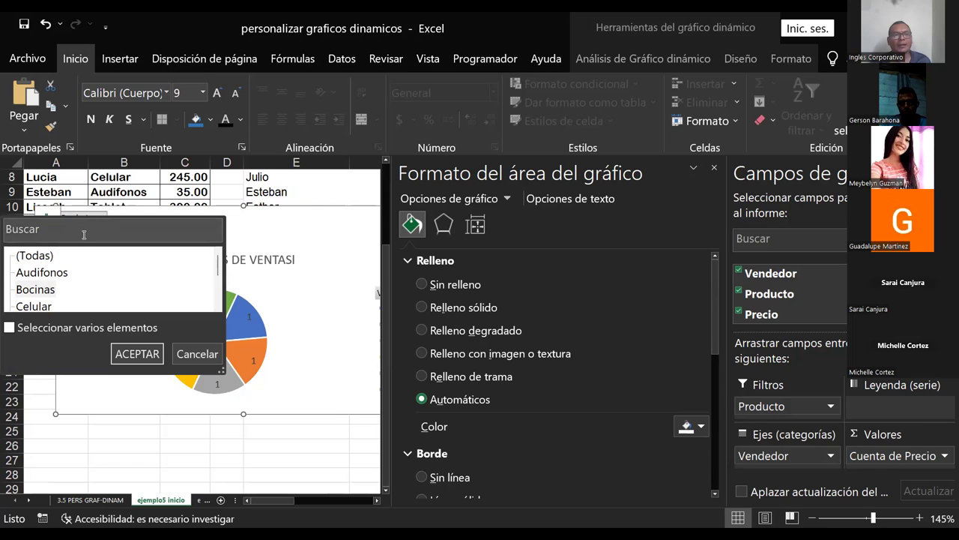
{"action": "key", "text": "Tab"}
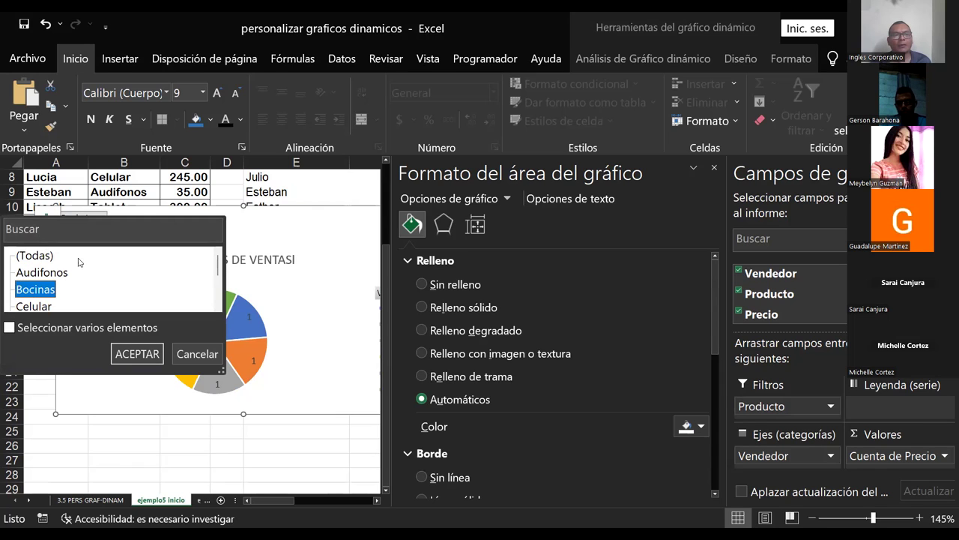
{"action": "key", "text": "Tab"}
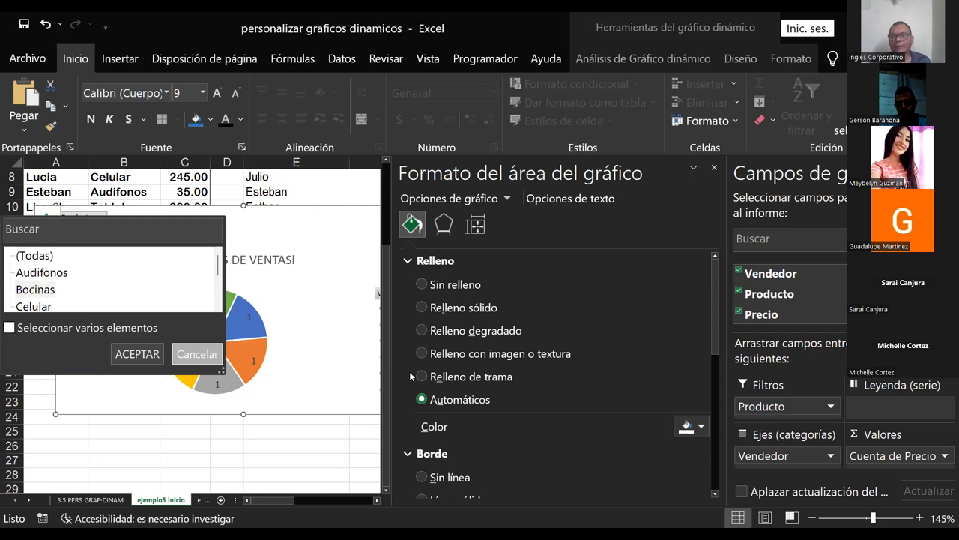
{"action": "key", "text": "Return"}
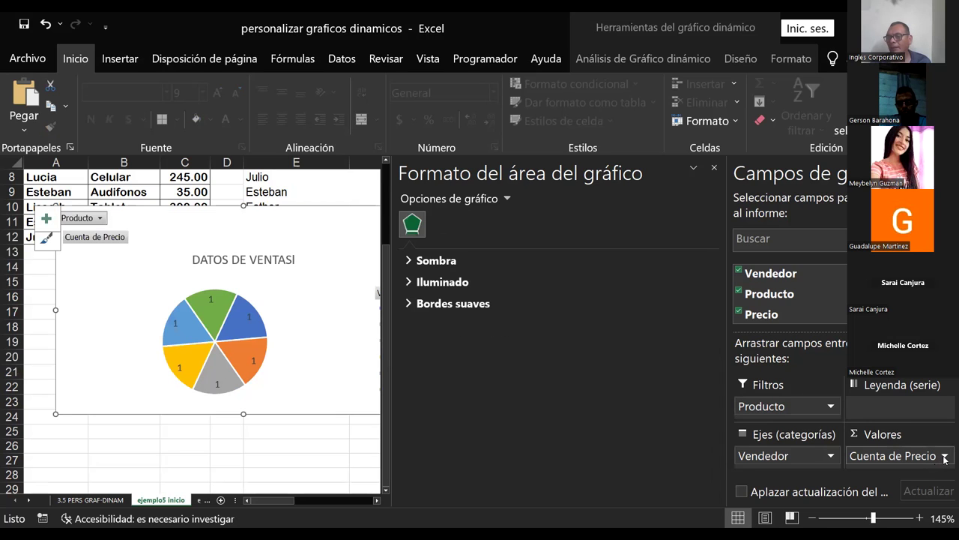
{"action": "left_click", "coordinate": [945, 457]}
{"action": "left_click", "coordinate": [945, 457]}
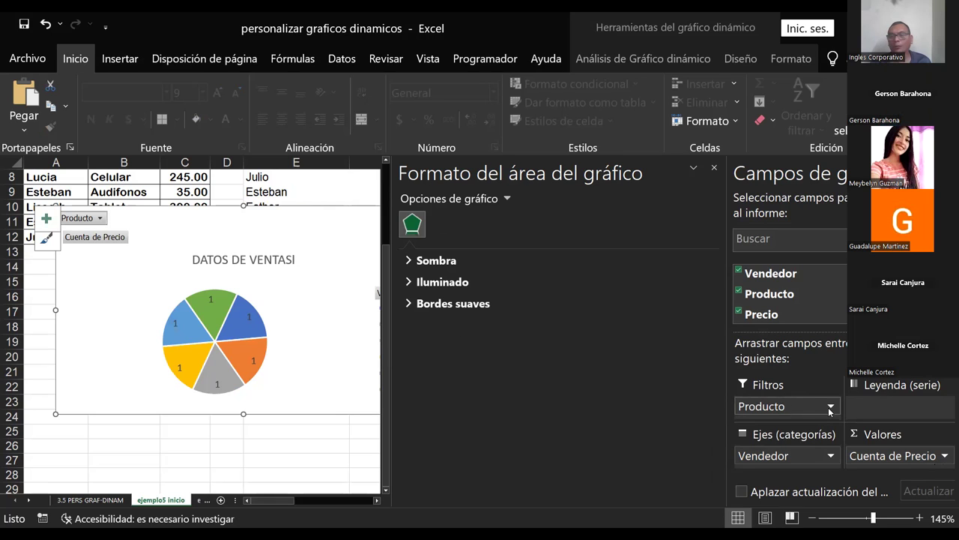
Remove the Producto field from the pie chart's Filtros area, leaving Vendedor and Cuenta de Precio
{"action": "left_click", "coordinate": [801, 406]}
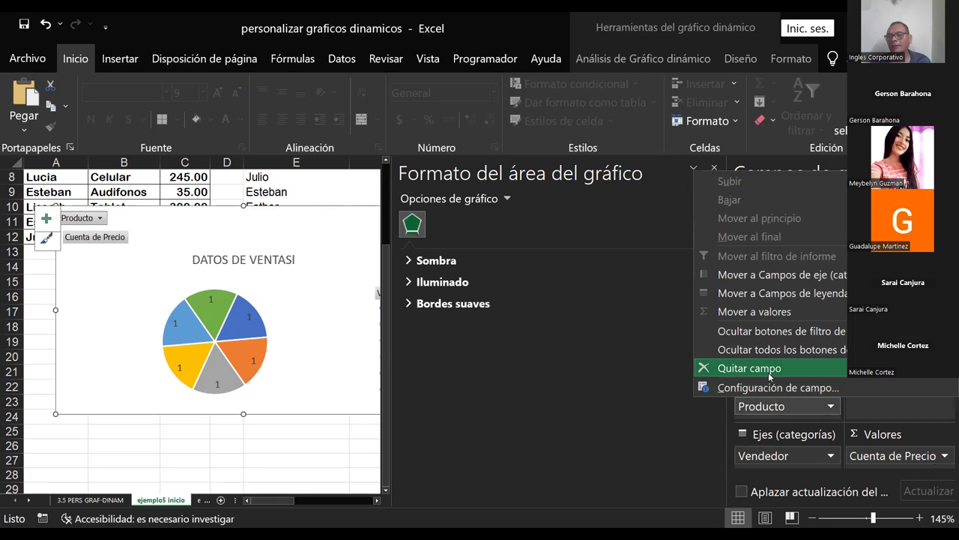
{"action": "left_click", "coordinate": [769, 368]}
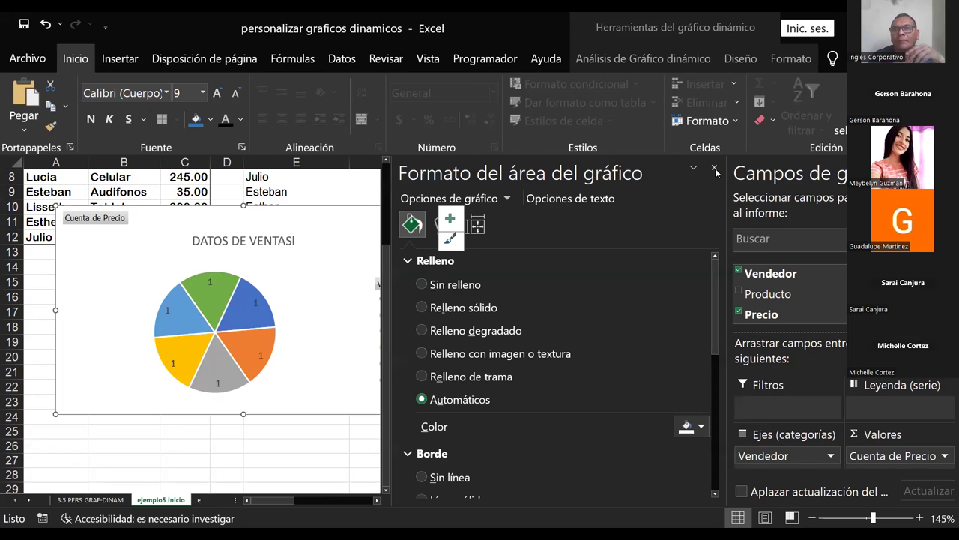
Close the chart panes by deselecting the pie chart, then select it again and dismiss the Acciones list
{"action": "left_click", "coordinate": [496, 310]}
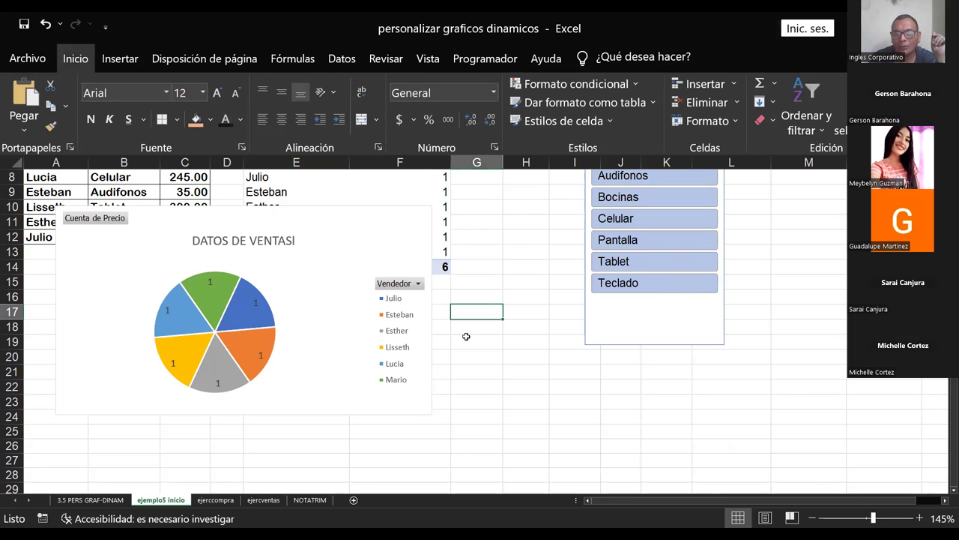
{"action": "left_click", "coordinate": [258, 243]}
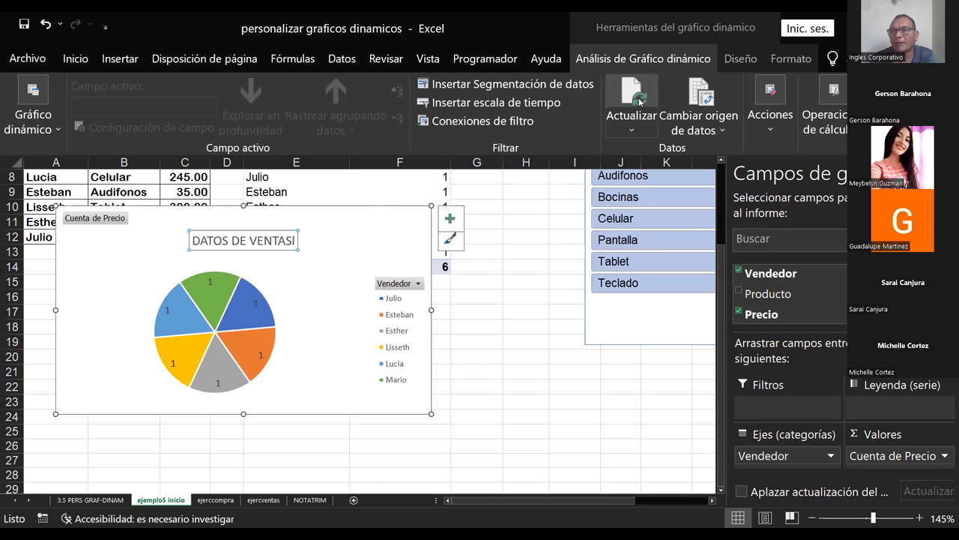
{"action": "left_click", "coordinate": [773, 132]}
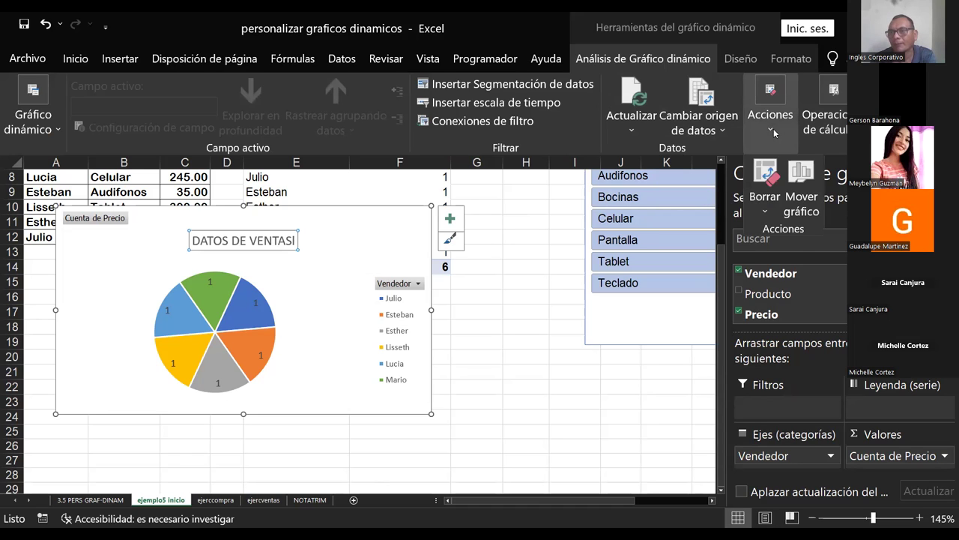
{"action": "key", "text": "Escape"}
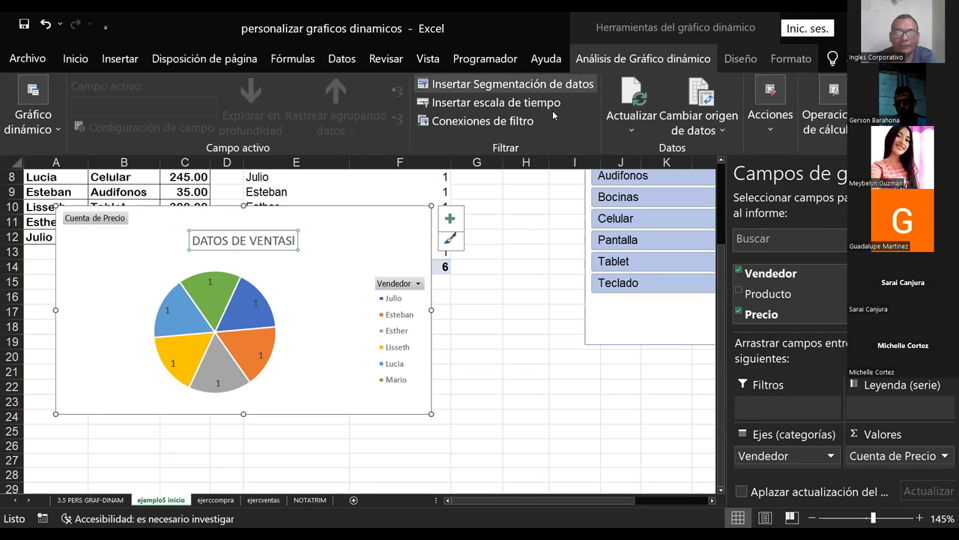
{"action": "left_click", "coordinate": [516, 223]}
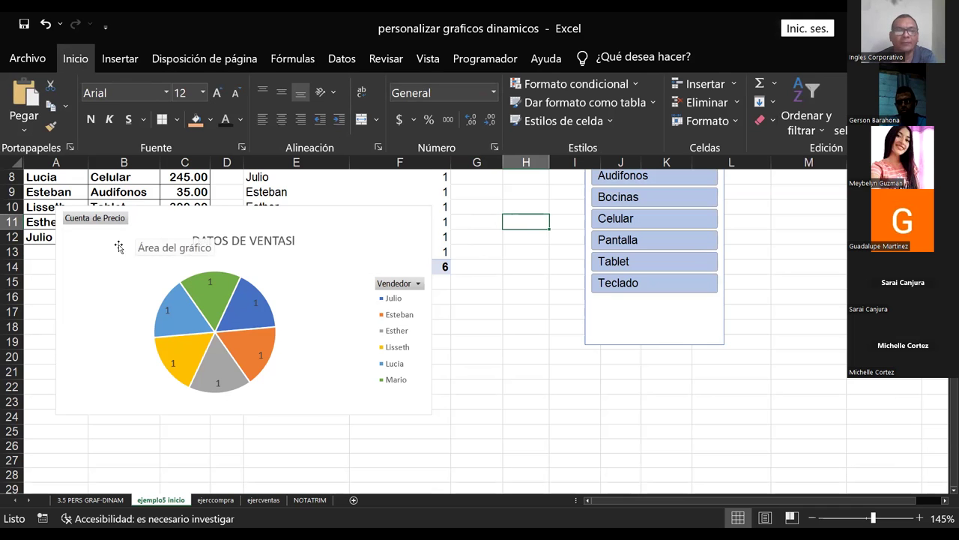
{"action": "left_click", "coordinate": [124, 250]}
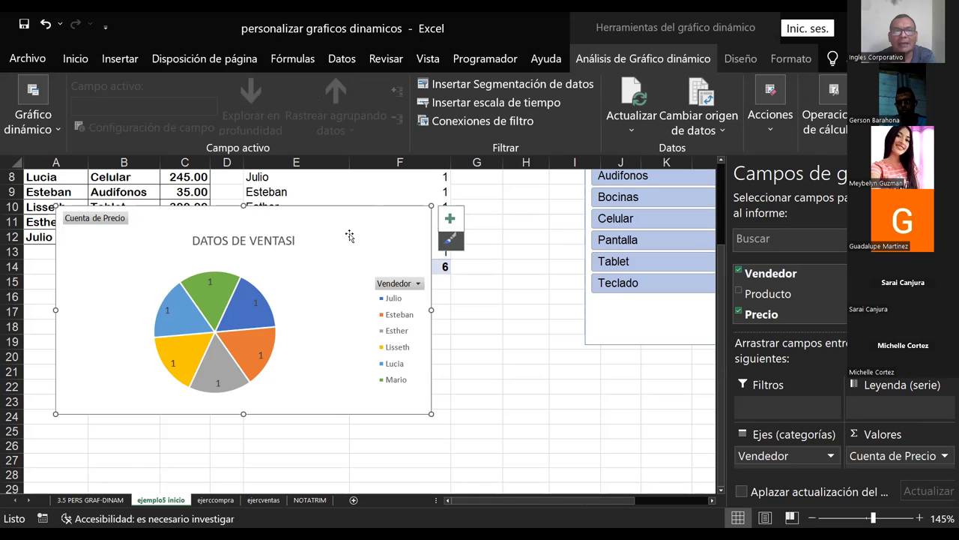
Apply the dark grey chart style to the pie chart and move it slightly lower
{"action": "double_click", "coordinate": [352, 209]}
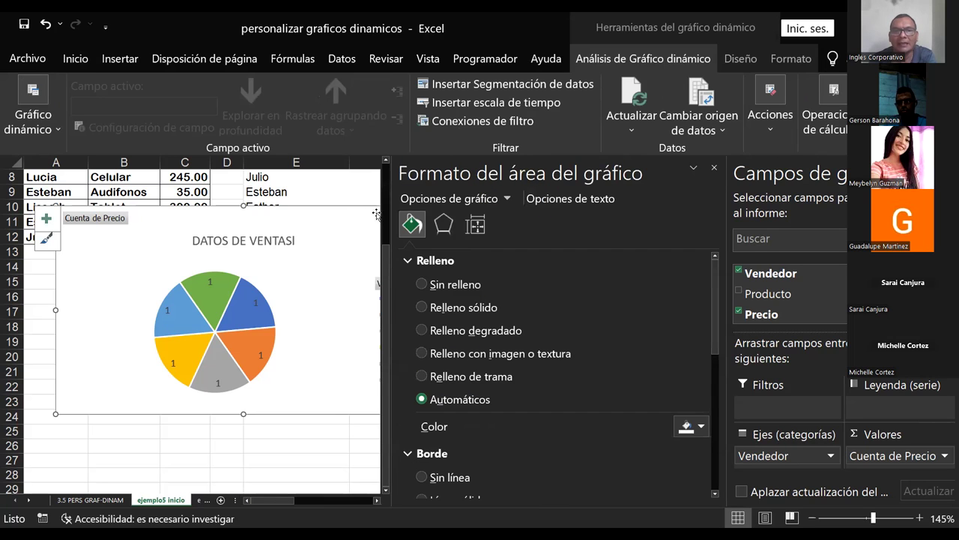
{"action": "left_click", "coordinate": [742, 59]}
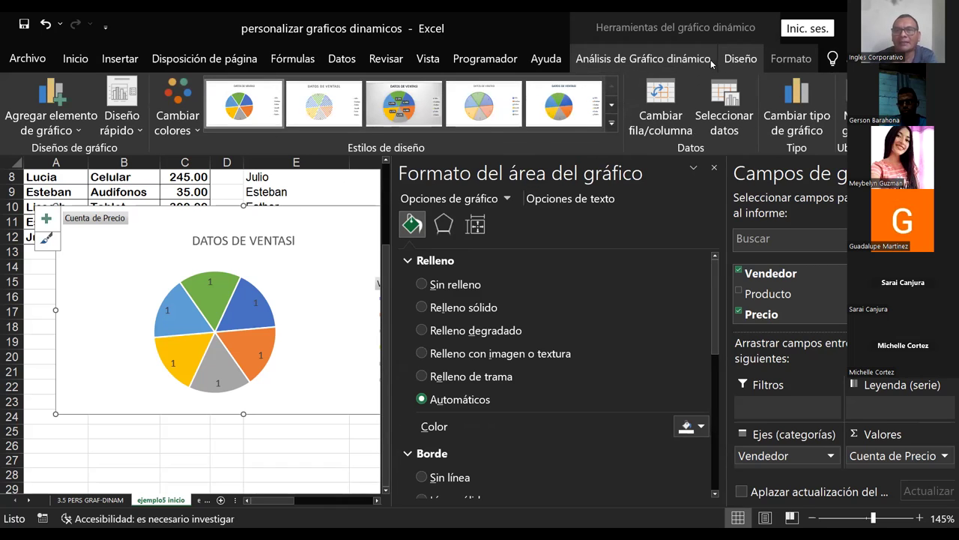
{"action": "left_click", "coordinate": [611, 124]}
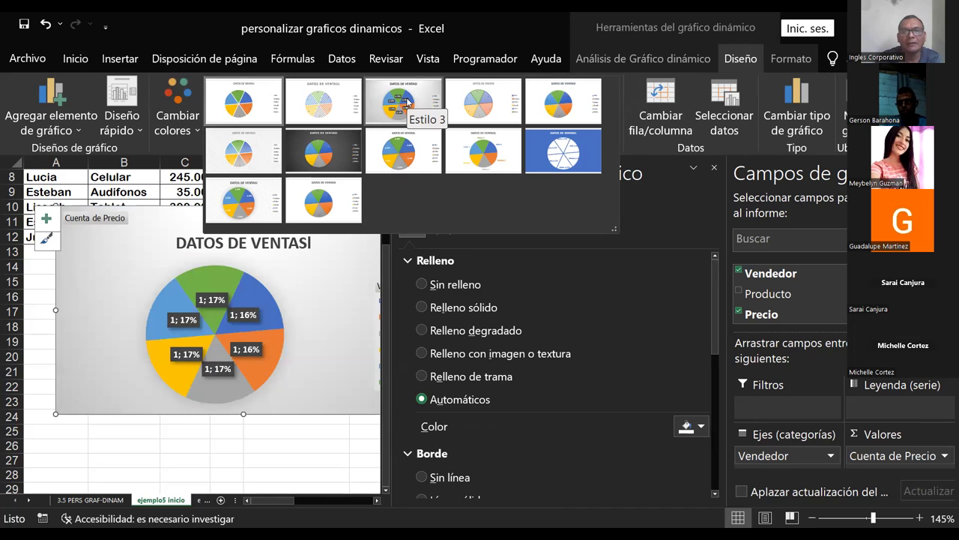
{"action": "left_click", "coordinate": [346, 151]}
{"action": "left_click_drag", "start_coordinate": [304, 217], "coordinate": [291, 238]}
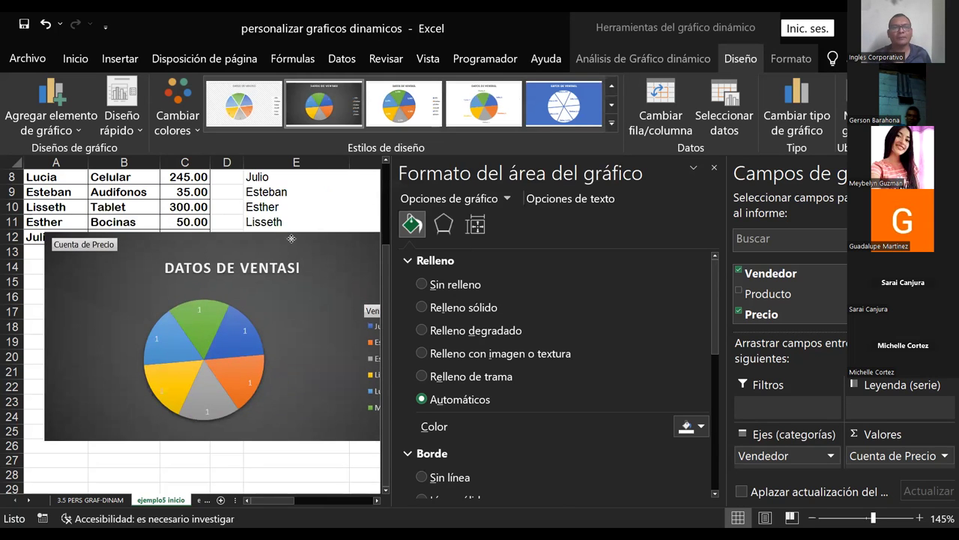
{"action": "left_click", "coordinate": [714, 168]}
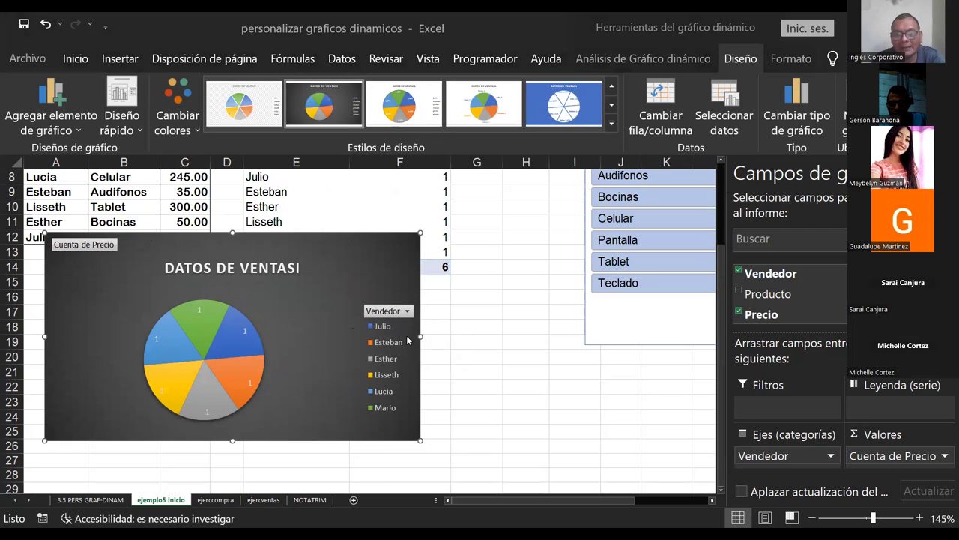
Set the pie chart's data labels to the Berlin Sans FB font
{"action": "left_click", "coordinate": [246, 331]}
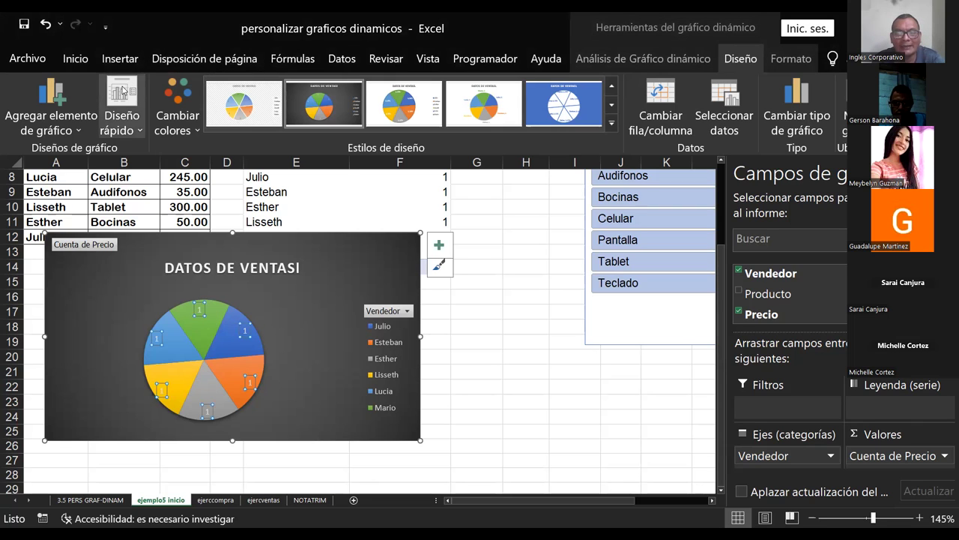
{"action": "left_click", "coordinate": [75, 58]}
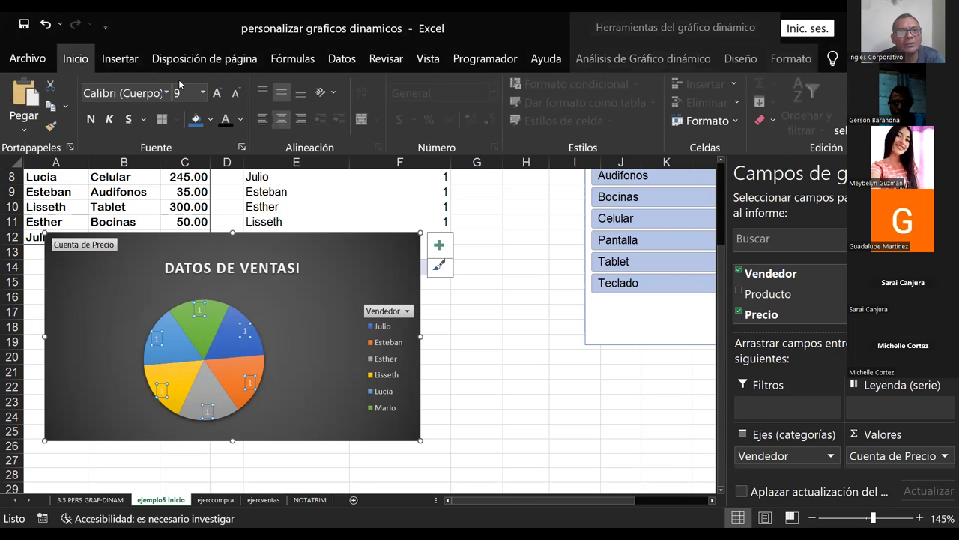
{"action": "left_click", "coordinate": [165, 92]}
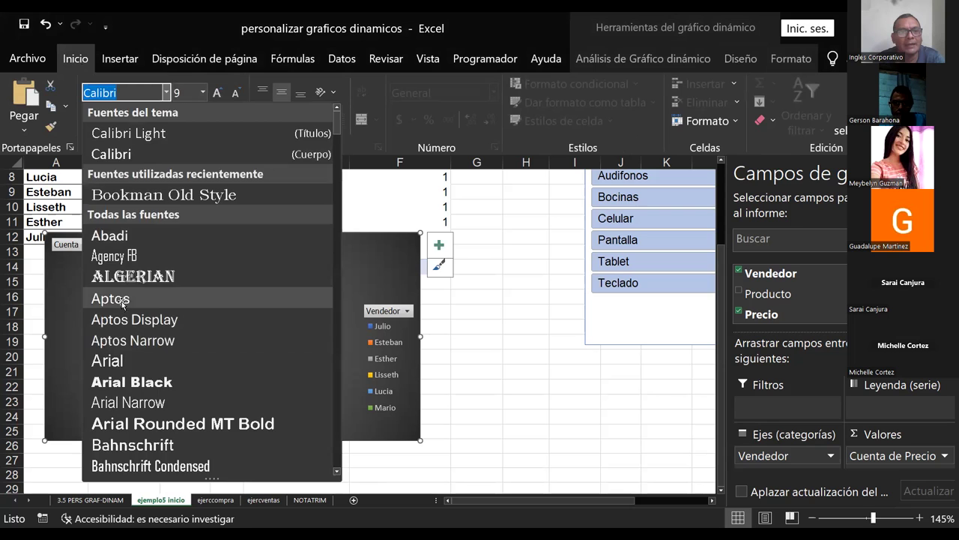
{"action": "left_click", "coordinate": [123, 300]}
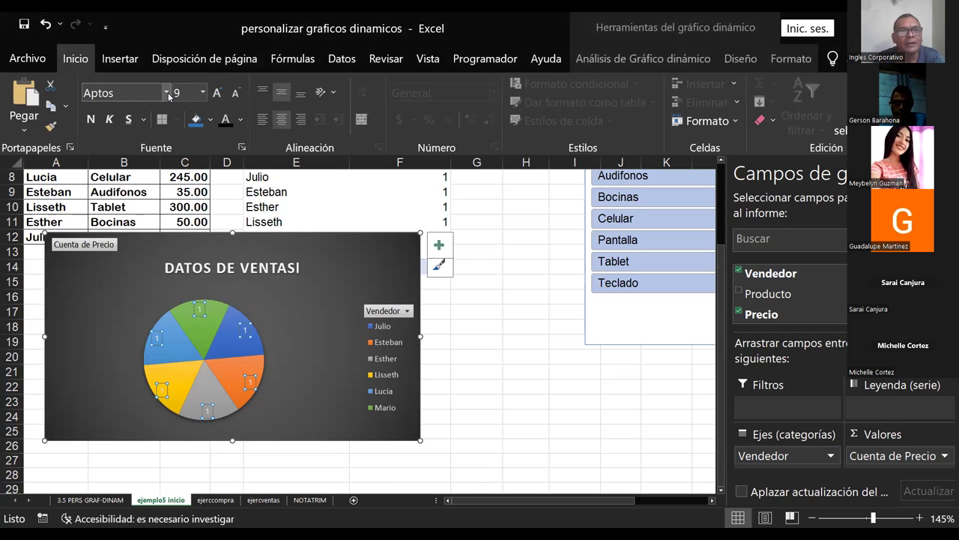
{"action": "left_click", "coordinate": [167, 93]}
{"action": "scroll", "coordinate": [188, 416], "scroll_direction": "down", "scroll_amount": 2}
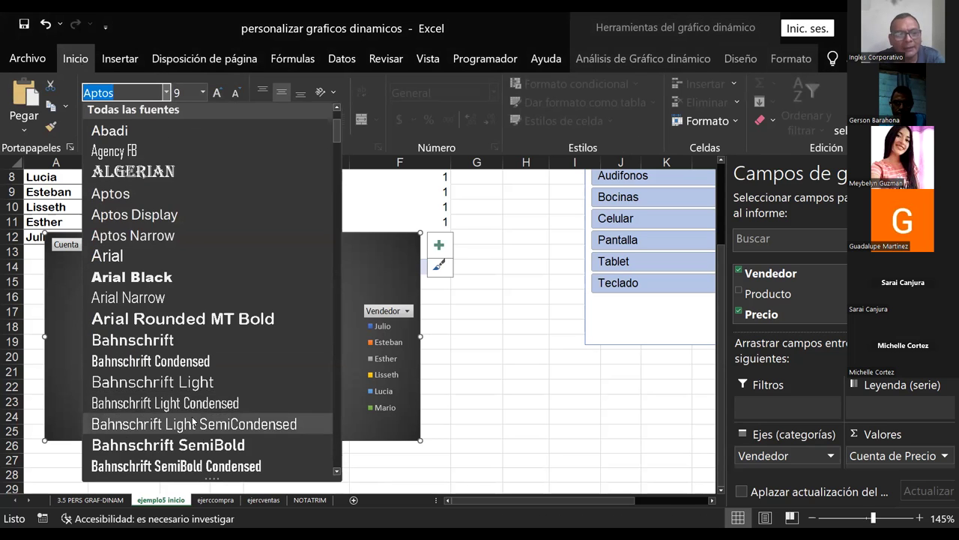
{"action": "scroll", "coordinate": [193, 424], "scroll_direction": "down", "scroll_amount": 2}
{"action": "scroll", "coordinate": [198, 435], "scroll_direction": "down", "scroll_amount": 2}
{"action": "scroll", "coordinate": [210, 449], "scroll_direction": "down", "scroll_amount": 3}
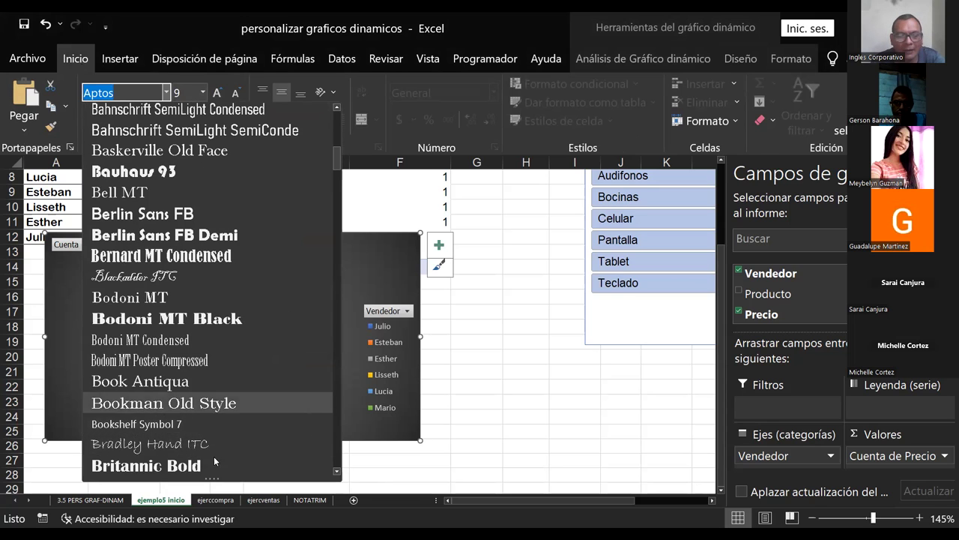
{"action": "left_click", "coordinate": [148, 215]}
Enlarge the data label text three sizes and give the labels a black fill
{"action": "left_click", "coordinate": [221, 98]}
{"action": "left_click", "coordinate": [220, 99]}
{"action": "left_click", "coordinate": [220, 98]}
{"action": "left_click", "coordinate": [220, 98]}
{"action": "left_click", "coordinate": [220, 98]}
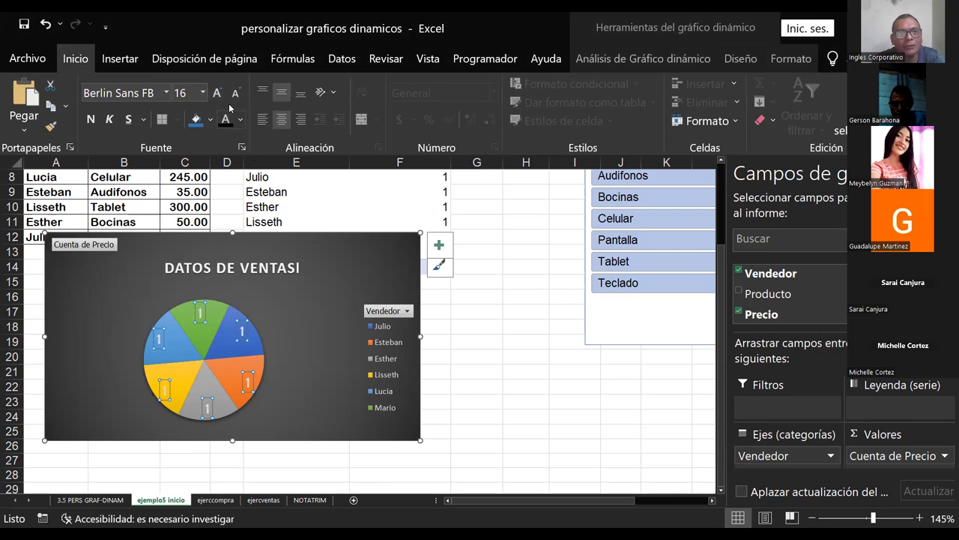
{"action": "left_click", "coordinate": [211, 119]}
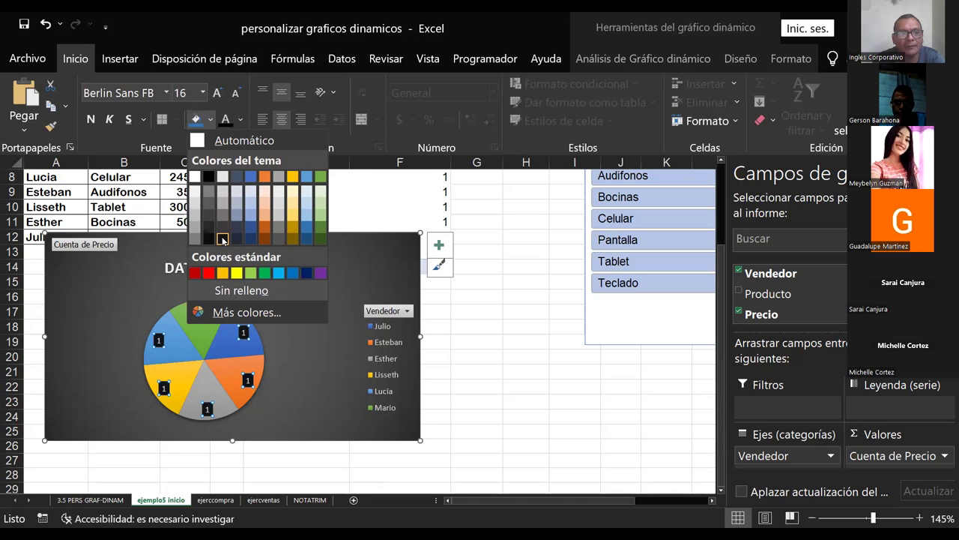
{"action": "left_click", "coordinate": [302, 308]}
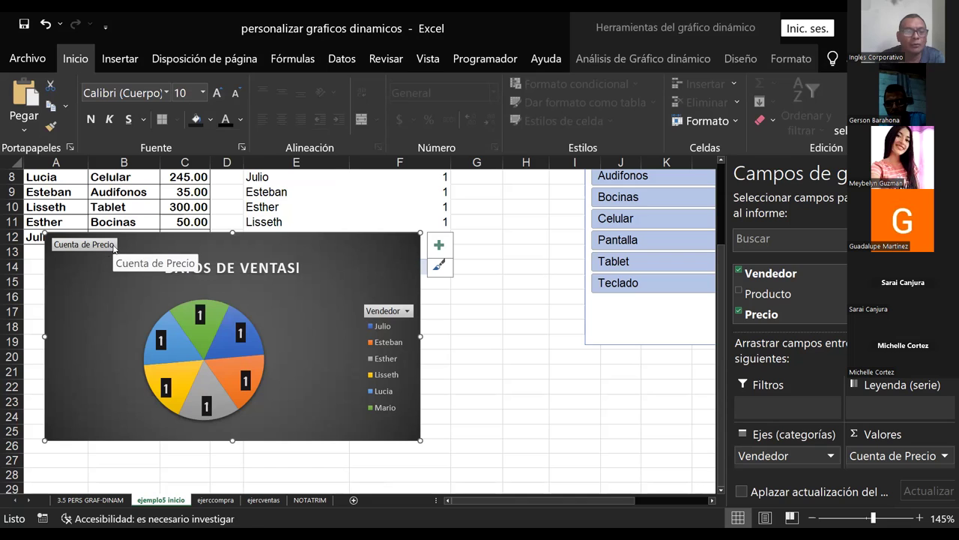
Change the Precio value field from Cuenta to Suma so slices show each seller's total
{"action": "left_click", "coordinate": [943, 456]}
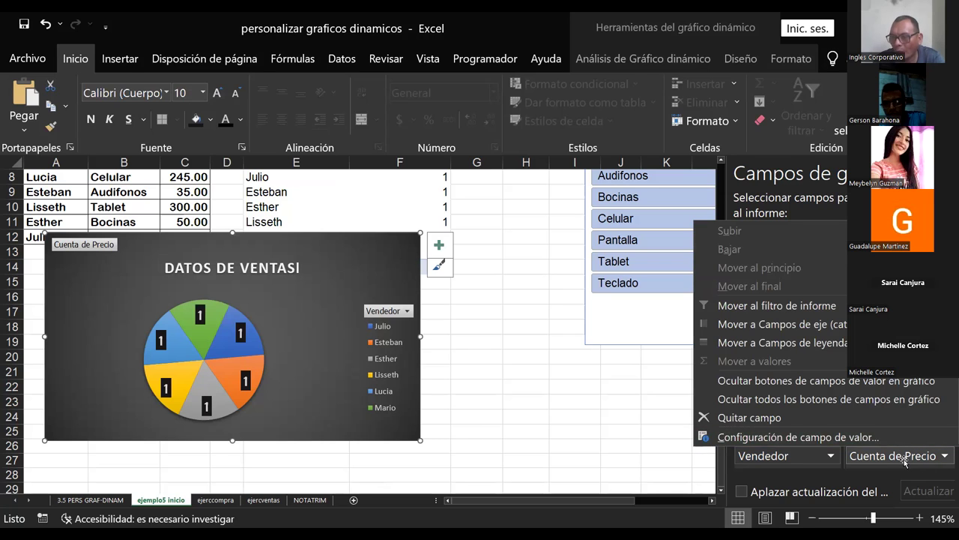
{"action": "left_click", "coordinate": [865, 437]}
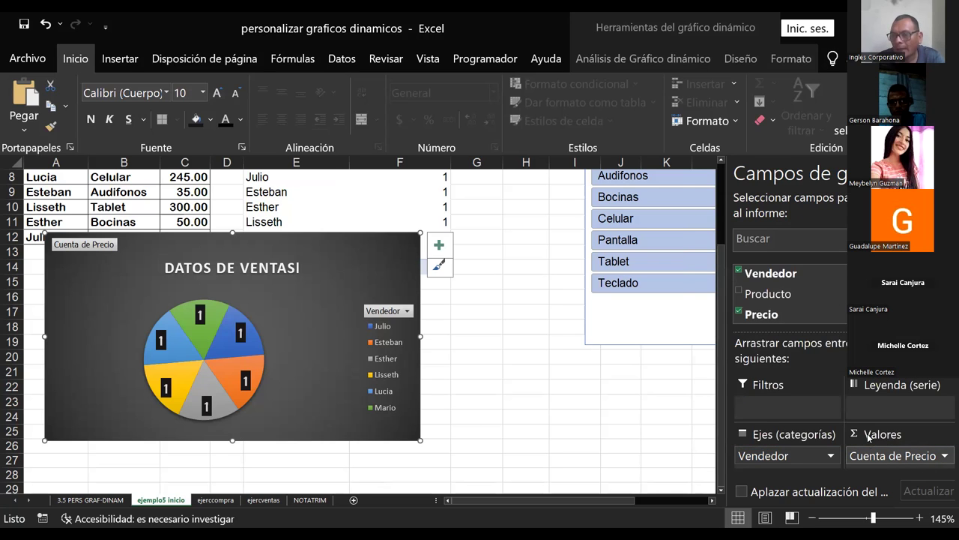
{"action": "left_click", "coordinate": [441, 277]}
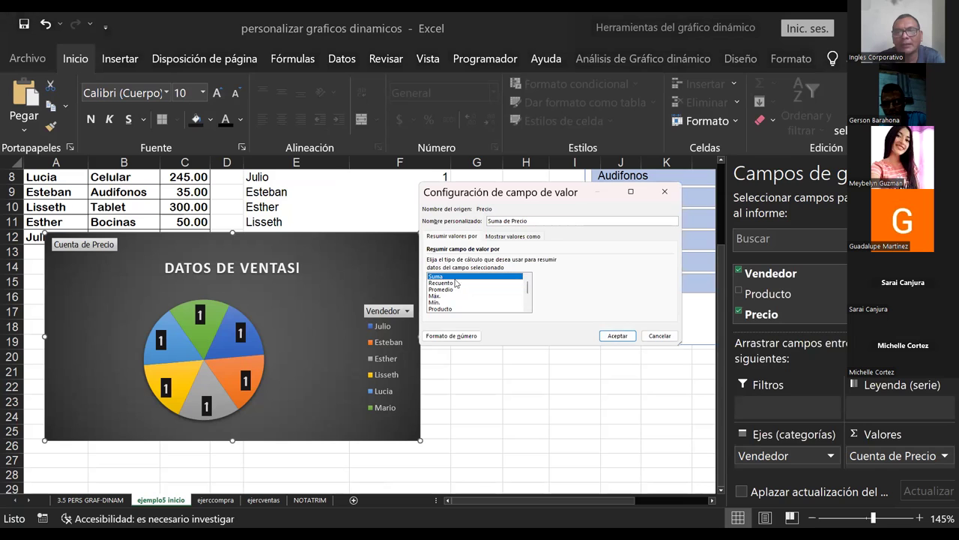
{"action": "left_click", "coordinate": [617, 335]}
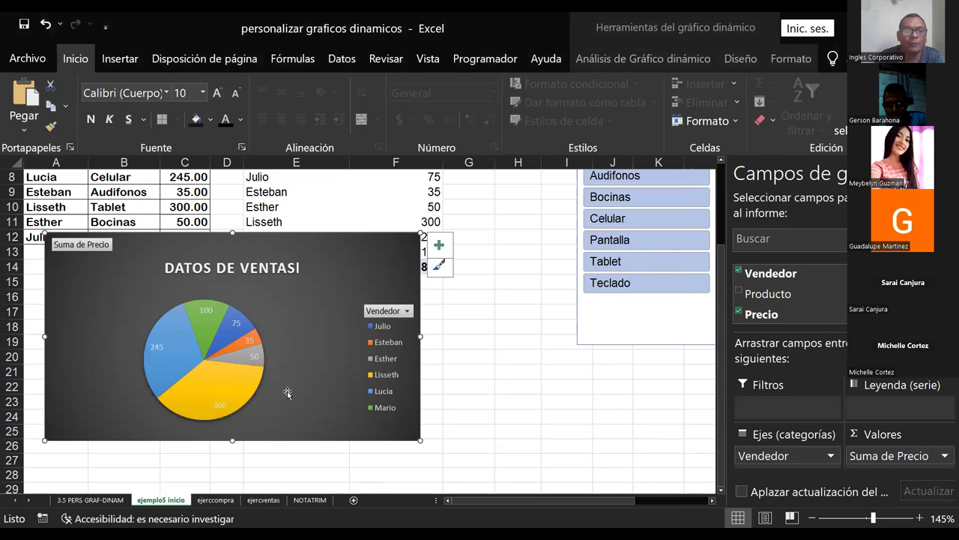
Select the pie's data labels and bring up their formatting options
{"action": "left_click", "coordinate": [205, 311]}
{"action": "left_click", "coordinate": [204, 311]}
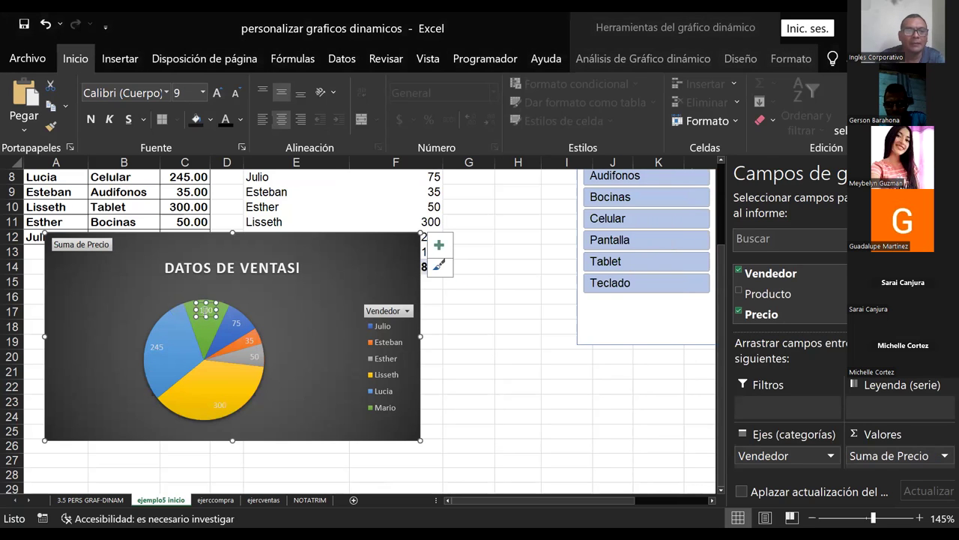
{"action": "left_click", "coordinate": [152, 347]}
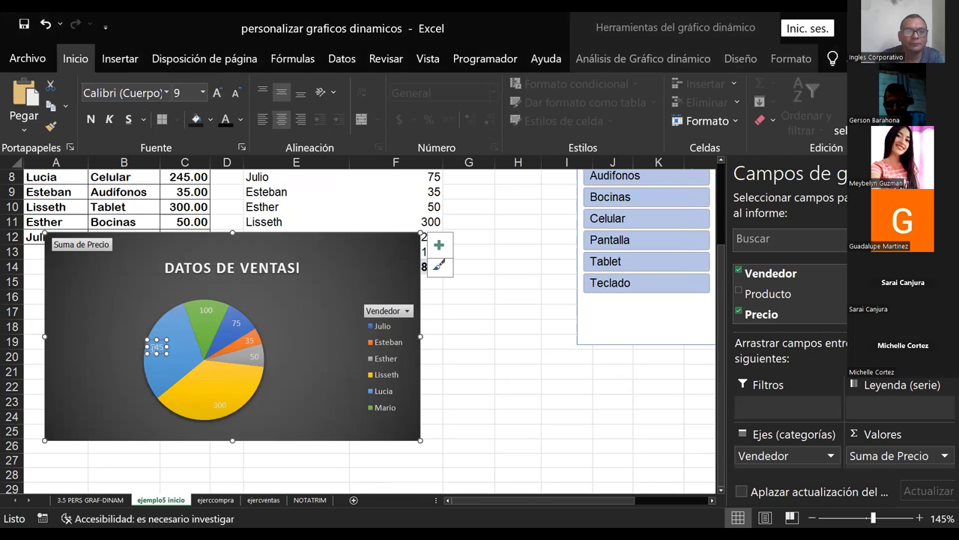
{"action": "left_click", "coordinate": [171, 346]}
{"action": "double_click", "coordinate": [166, 346]}
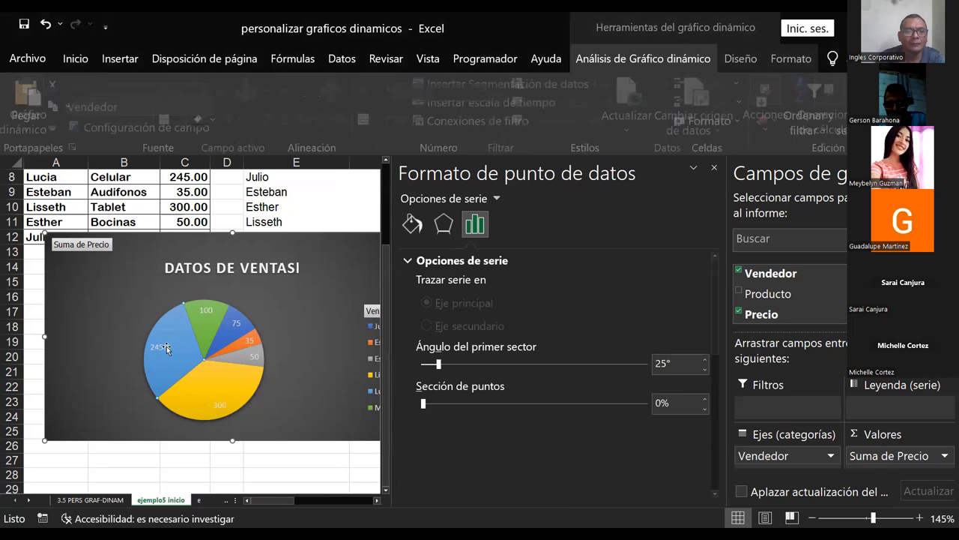
{"action": "left_click", "coordinate": [164, 346]}
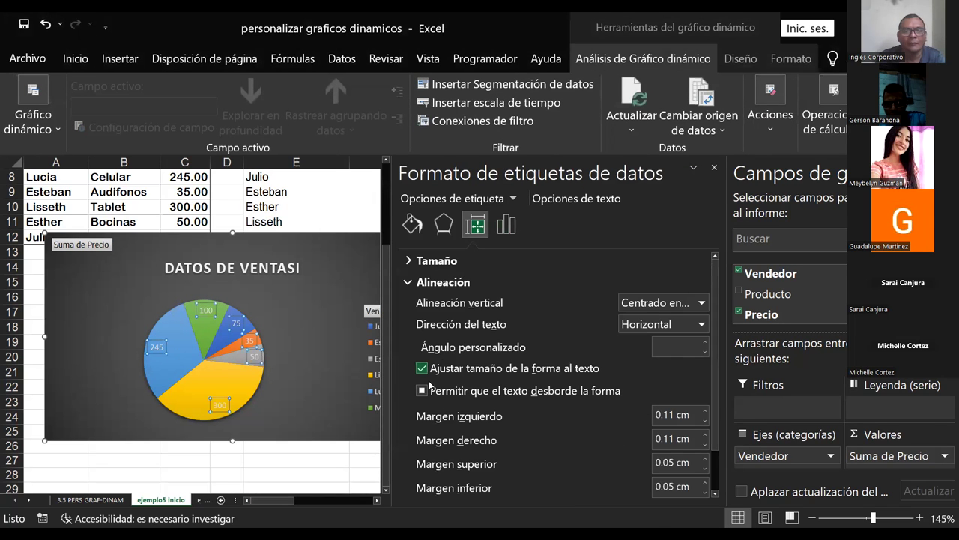
{"action": "left_click", "coordinate": [714, 167]}
Give the data labels the Berlin Sans FB font and a black fill
{"action": "left_click", "coordinate": [72, 60]}
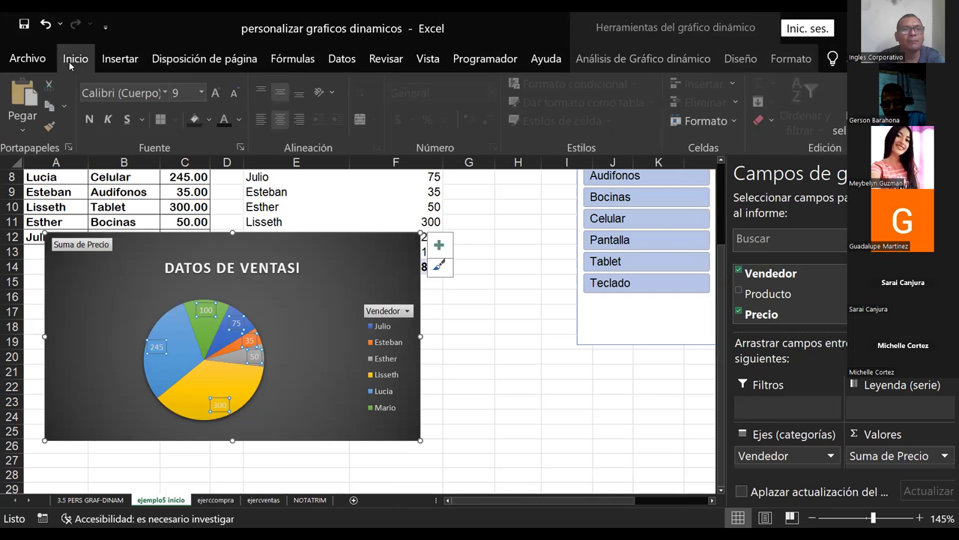
{"action": "left_click", "coordinate": [166, 92]}
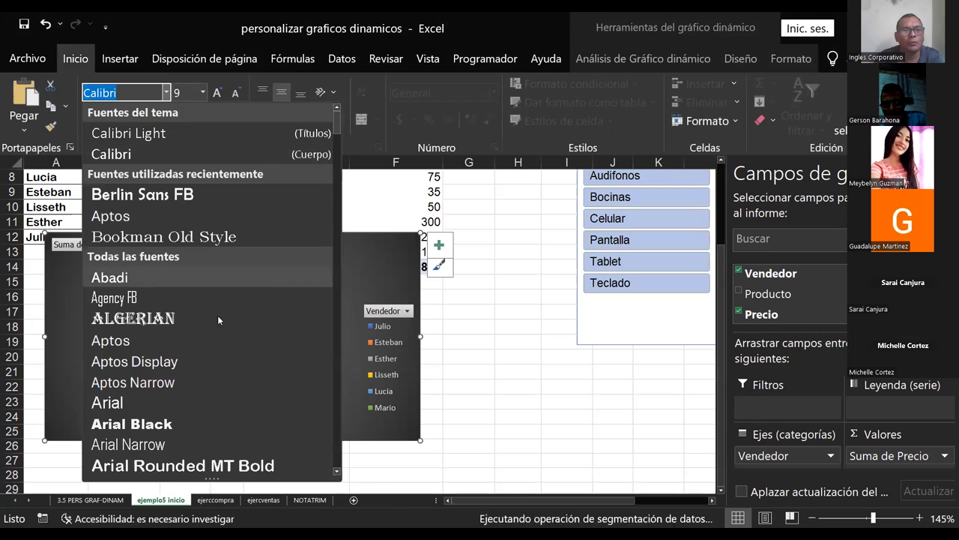
{"action": "left_click", "coordinate": [152, 195]}
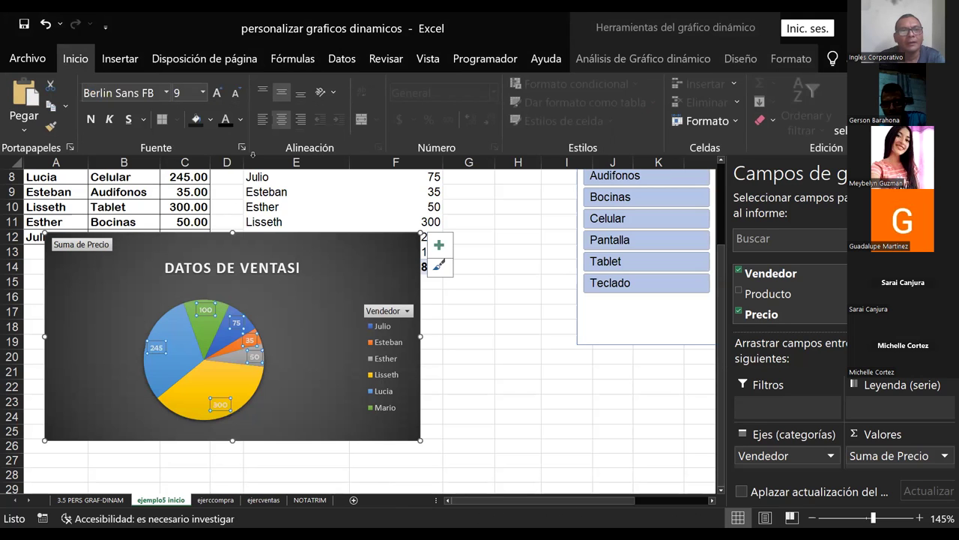
{"action": "left_click", "coordinate": [196, 119]}
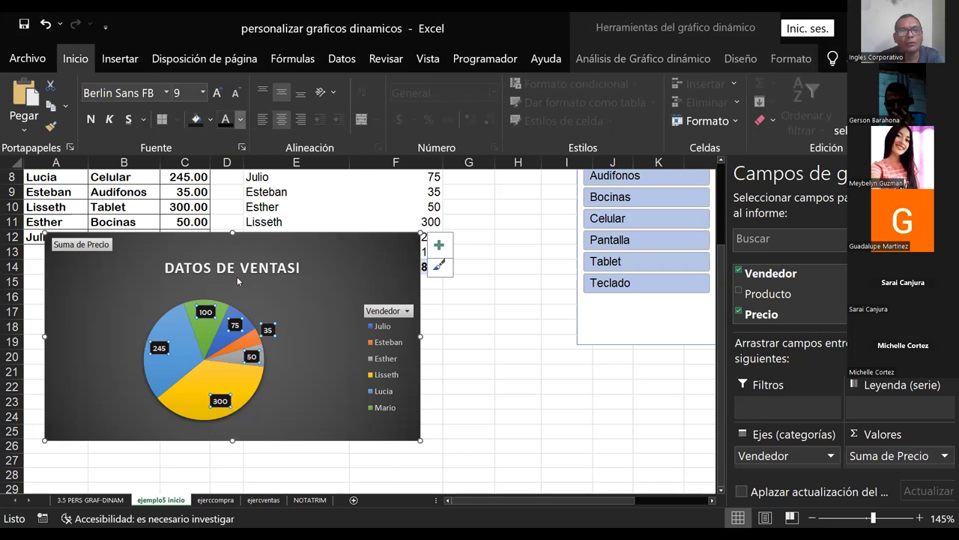
Make the data label text orange and slightly larger
{"action": "left_click", "coordinate": [240, 119]}
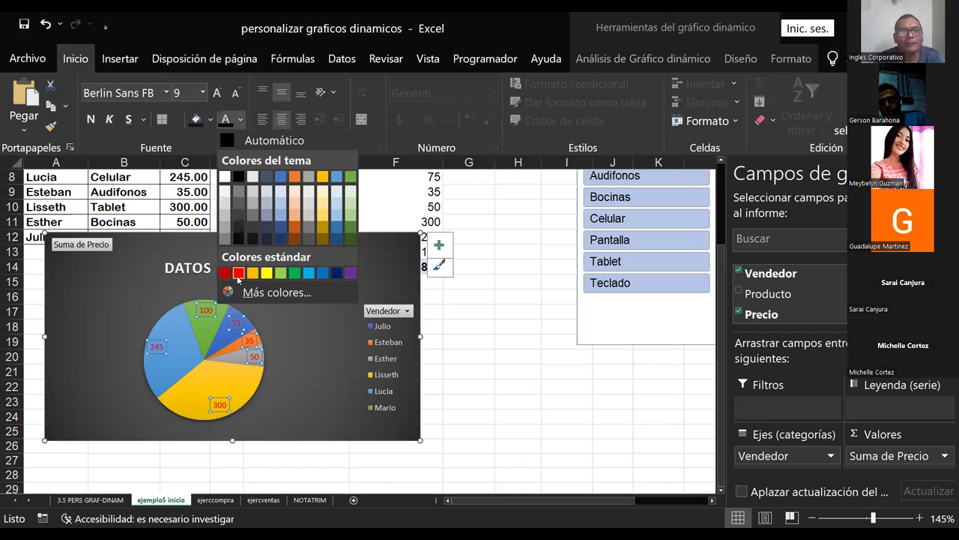
{"action": "left_click", "coordinate": [238, 273]}
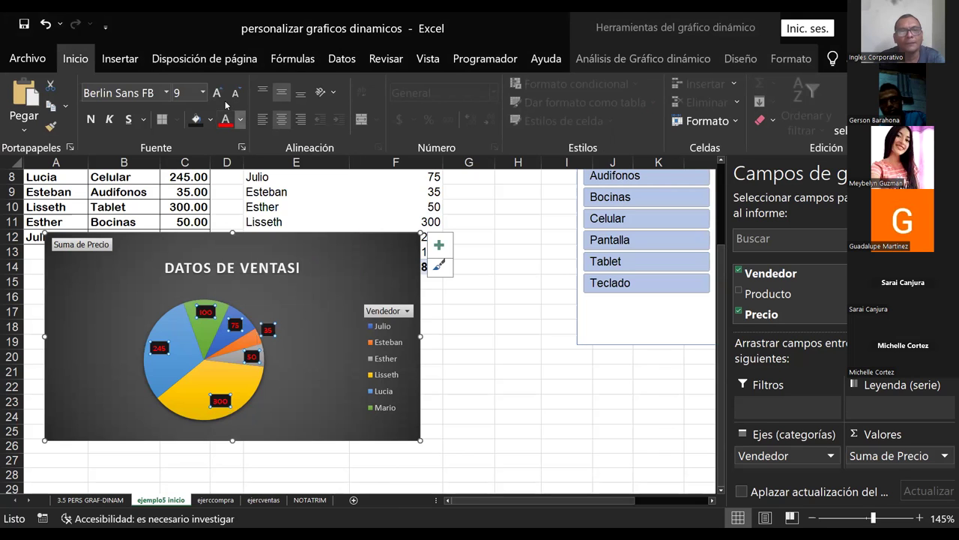
{"action": "left_click", "coordinate": [240, 120]}
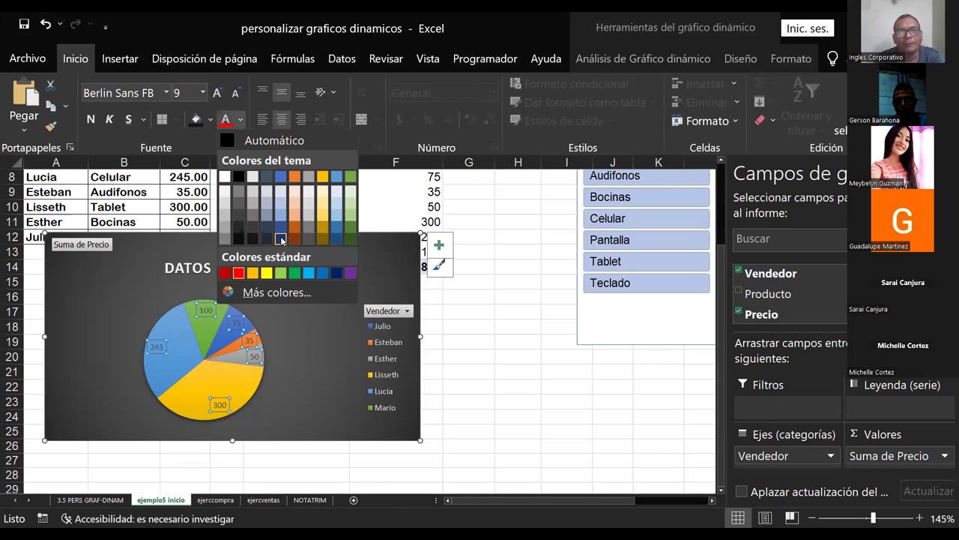
{"action": "left_click", "coordinate": [337, 273]}
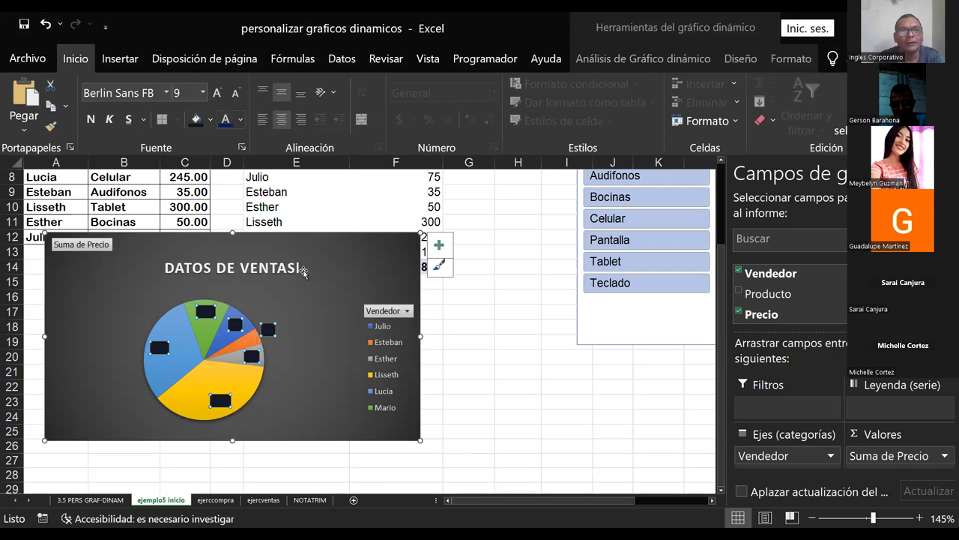
{"action": "key", "text": "alt+h"}
{"action": "key", "text": "f"}
{"action": "key", "text": "c"}
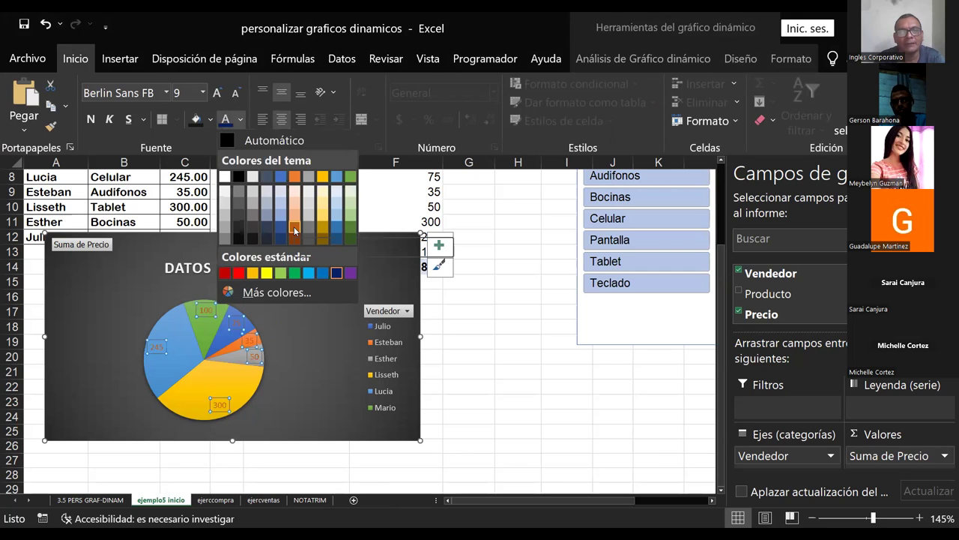
{"action": "left_click", "coordinate": [294, 231]}
{"action": "left_click", "coordinate": [216, 93]}
{"action": "left_click", "coordinate": [216, 93]}
{"action": "left_click", "coordinate": [319, 299]}
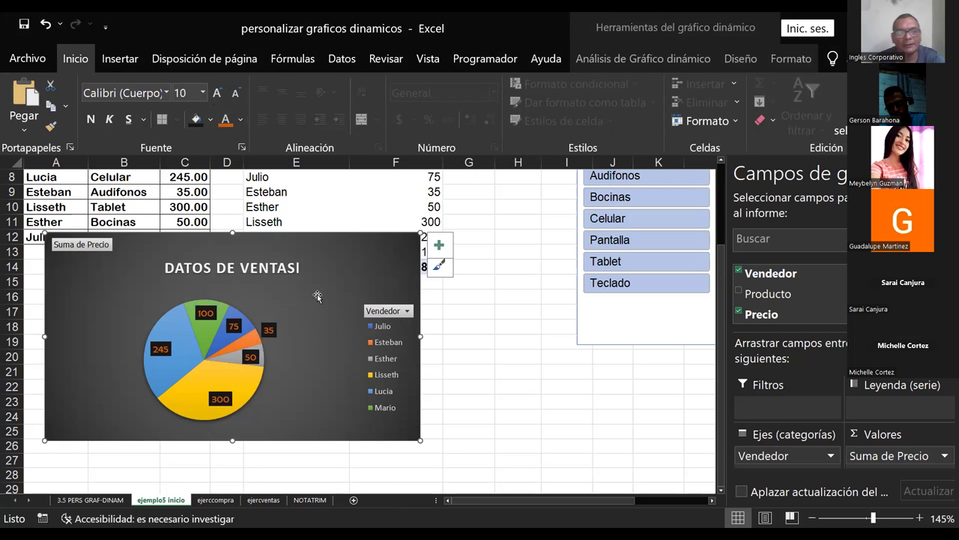
Drag the 100, 35, 50, 300 and 245 labels outside the pie so leader lines join them
{"action": "left_click", "coordinate": [135, 332]}
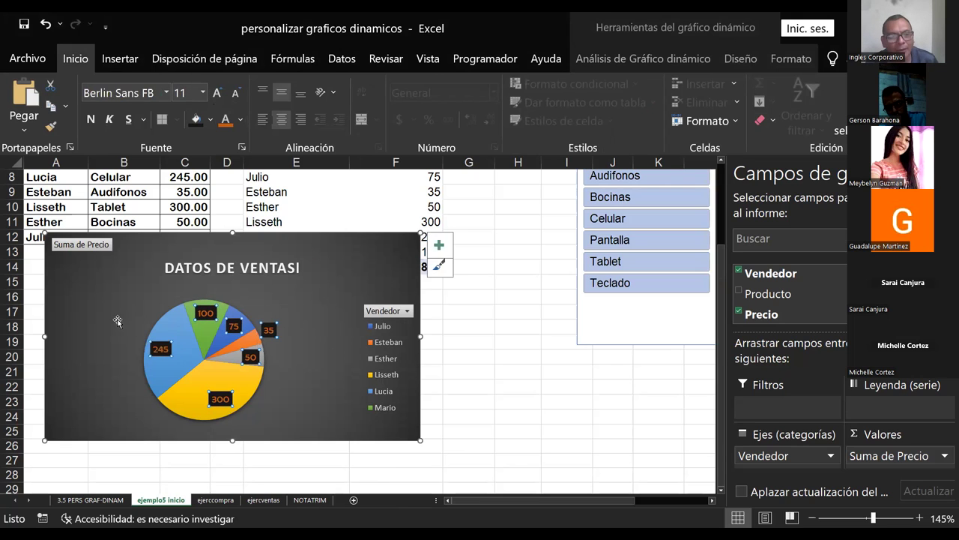
{"action": "left_click", "coordinate": [161, 348]}
{"action": "mouse_move", "coordinate": [200, 316]}
{"action": "left_mouse_down"}
{"action": "mouse_move", "coordinate": [233, 296]}
{"action": "mouse_move", "coordinate": [268, 309]}
{"action": "mouse_move", "coordinate": [297, 337]}
{"action": "left_mouse_up"}
{"action": "left_click_drag", "start_coordinate": [250, 357], "coordinate": [287, 380]}
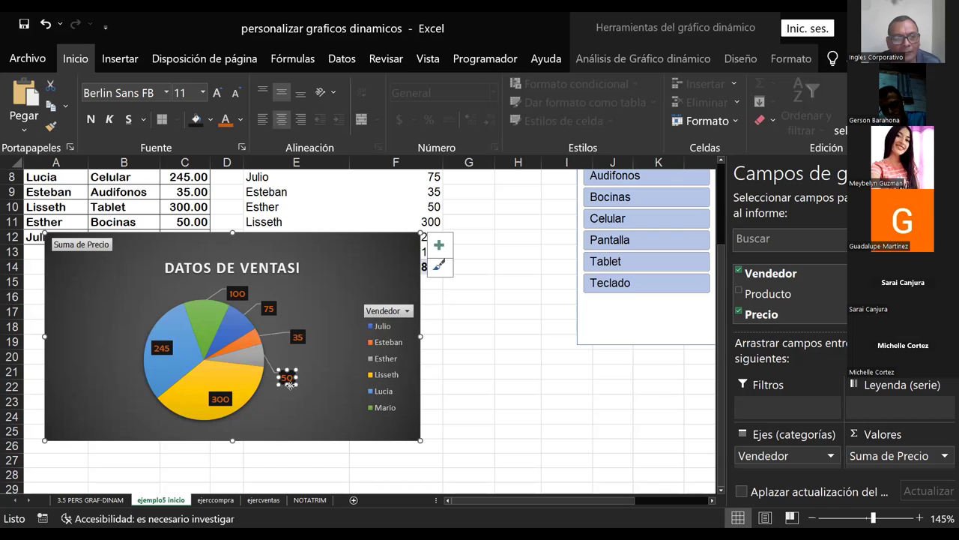
{"action": "left_click_drag", "start_coordinate": [220, 399], "coordinate": [258, 420]}
{"action": "left_click_drag", "start_coordinate": [161, 348], "coordinate": [120, 377]}
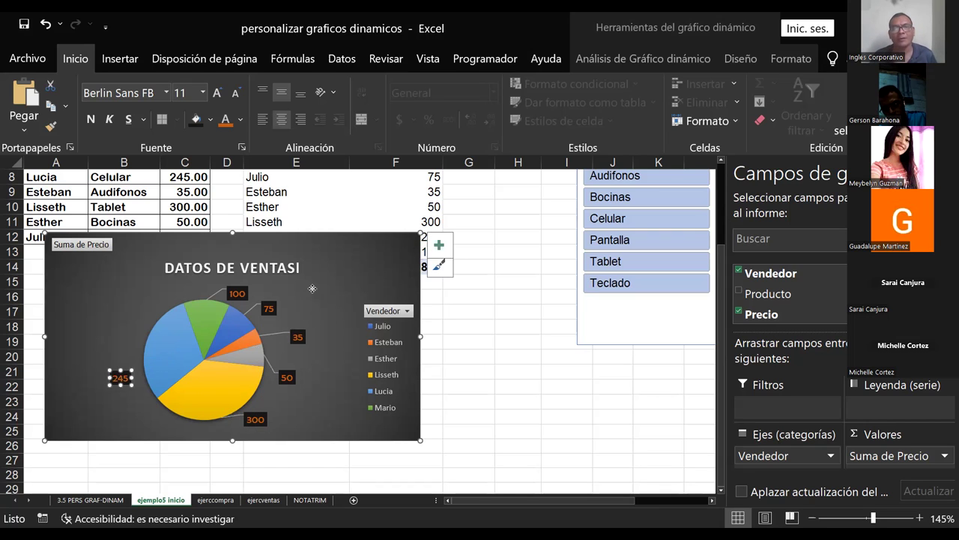
{"action": "left_click", "coordinate": [311, 291]}
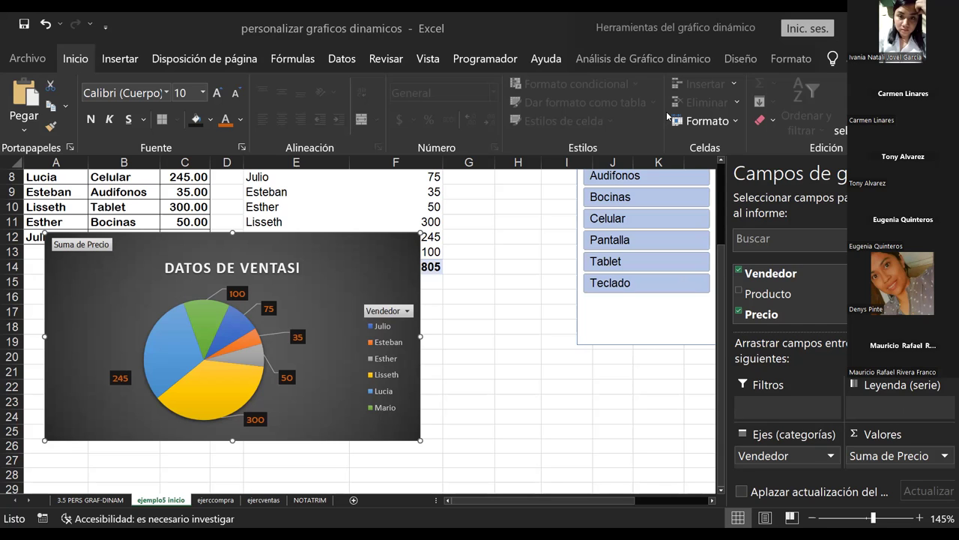
Browse the Diseño colour schemes and the expanded chart styles gallery without changing the pie
{"action": "left_click", "coordinate": [750, 59]}
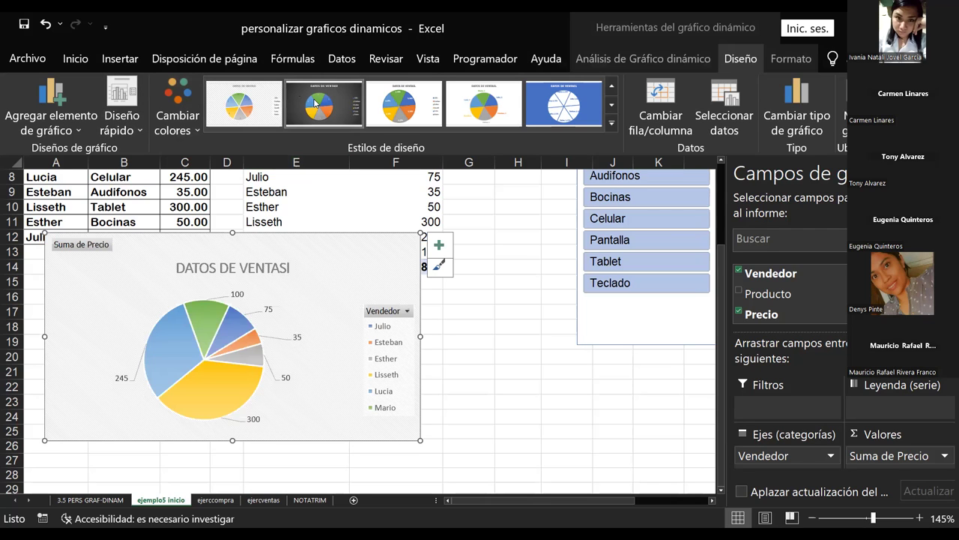
{"action": "left_click", "coordinate": [195, 132]}
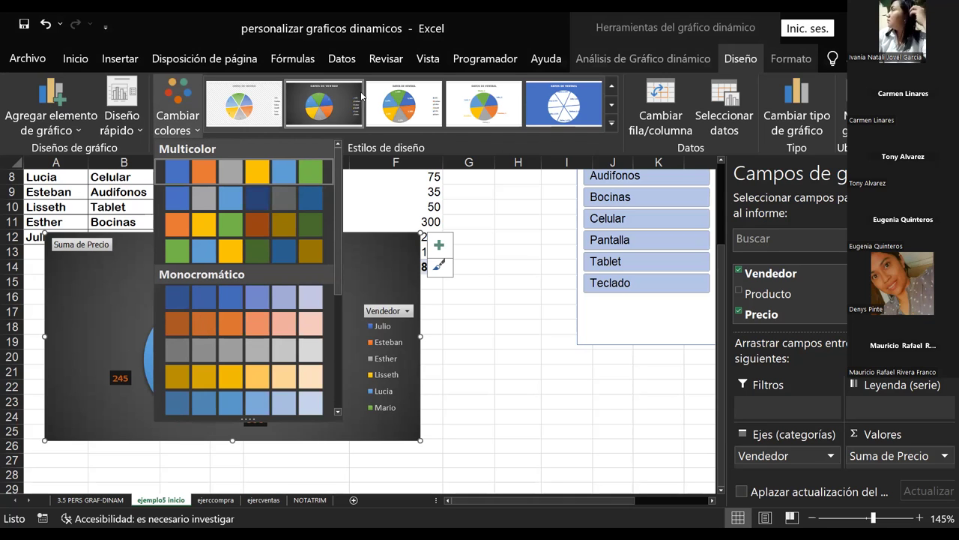
{"action": "left_click", "coordinate": [613, 125]}
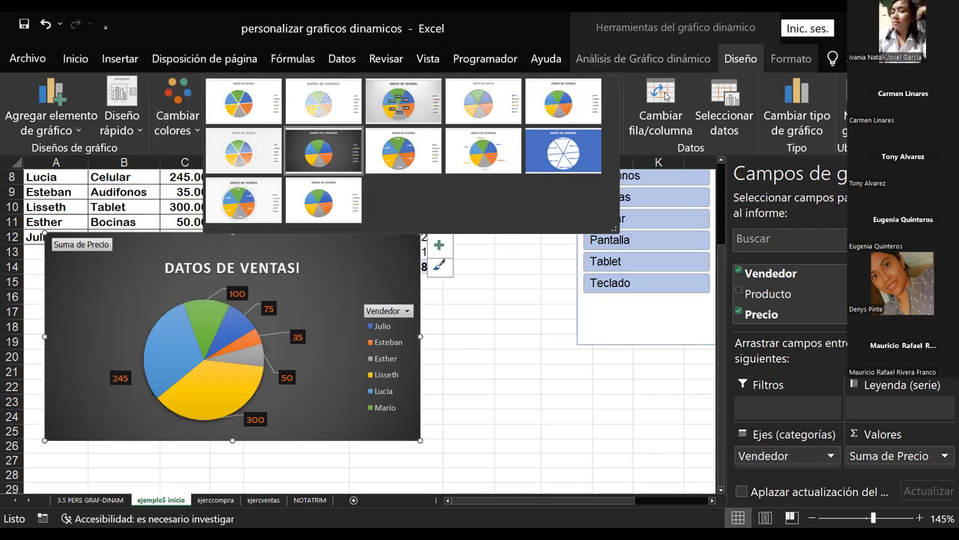
{"action": "left_click", "coordinate": [802, 122]}
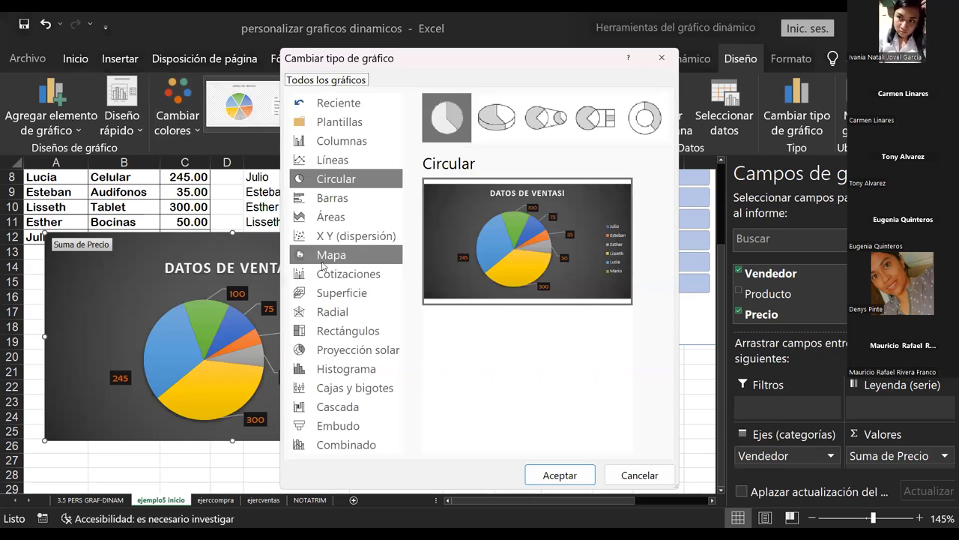
{"action": "left_click", "coordinate": [349, 221]}
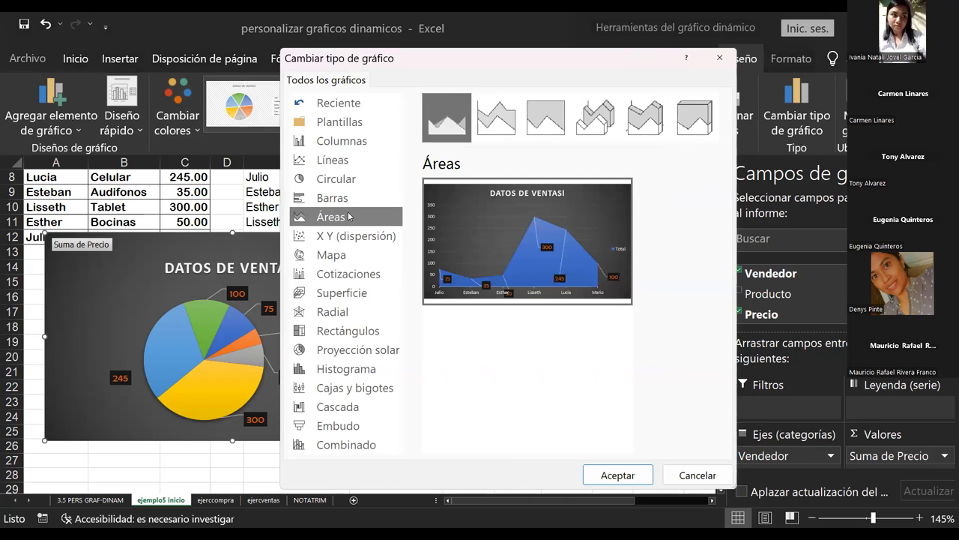
{"action": "key", "text": "Escape"}
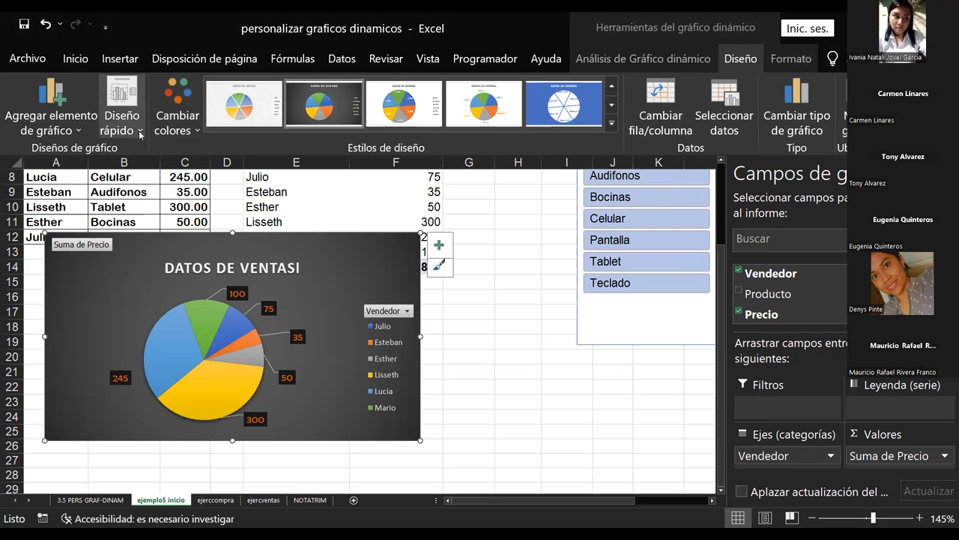
Apply quick layout Diseño 4 for seller-and-value labels and move the Lucia; 245 label outside
{"action": "left_click", "coordinate": [140, 133]}
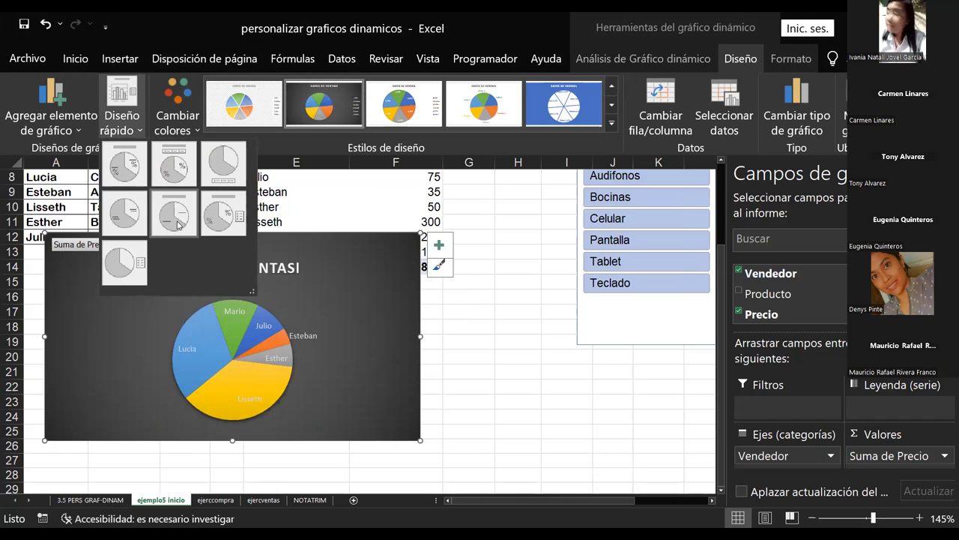
{"action": "left_click", "coordinate": [125, 219]}
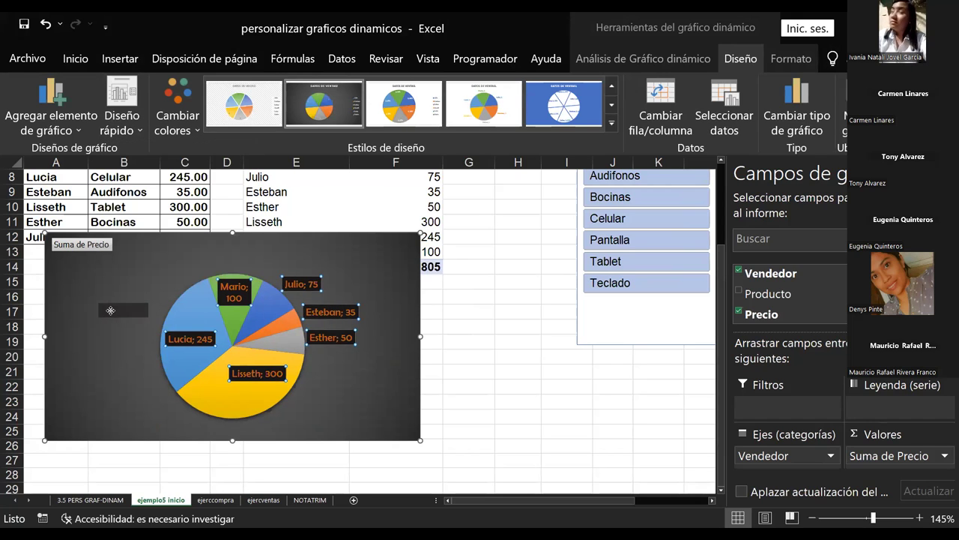
{"action": "left_click", "coordinate": [188, 337]}
{"action": "left_click_drag", "start_coordinate": [187, 337], "coordinate": [106, 359]}
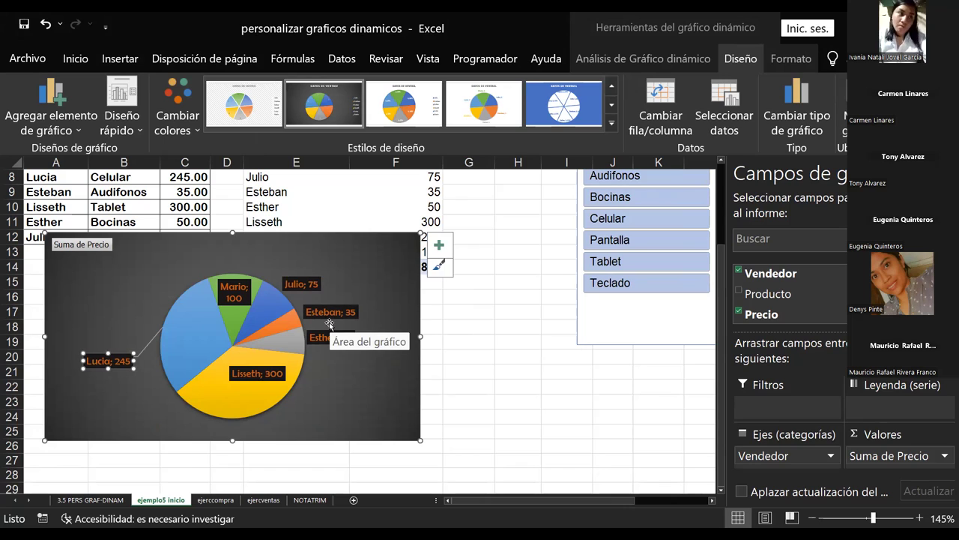
{"action": "left_click", "coordinate": [204, 267]}
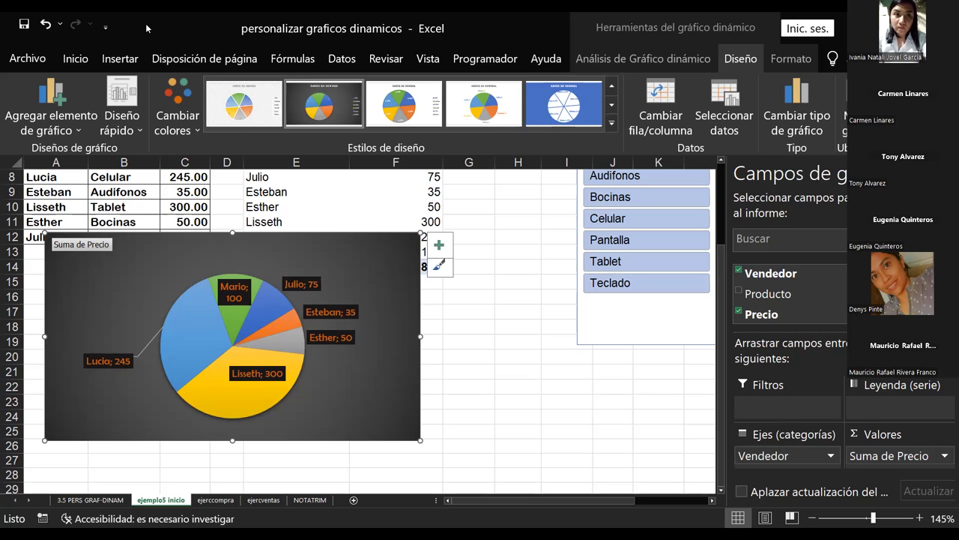
Exclude Tablet, Pantalla and Celular in the Producto slicer, leaving a 185 total
{"action": "left_click", "coordinate": [599, 425]}
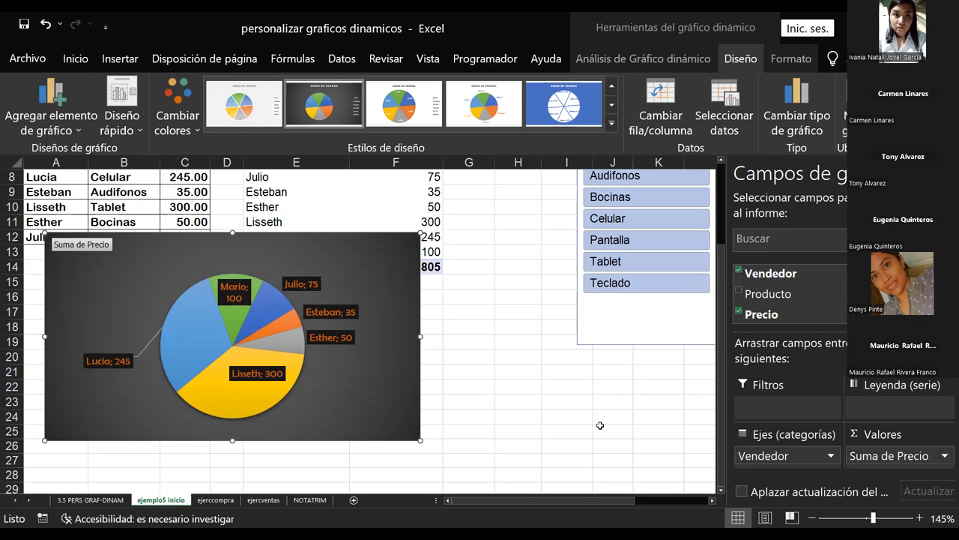
{"action": "left_click", "coordinate": [611, 260], "text": "ctrl"}
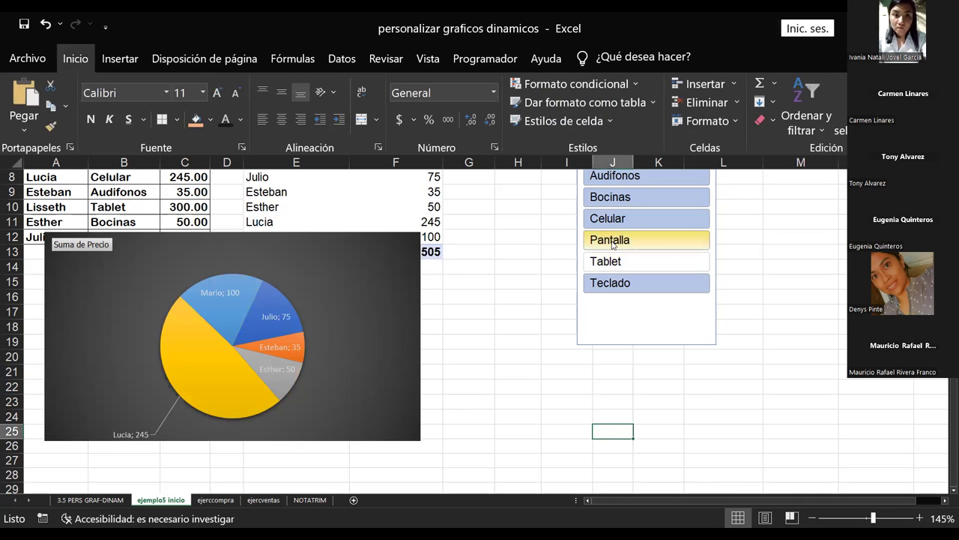
{"action": "left_click", "coordinate": [613, 241], "text": "ctrl"}
{"action": "left_click", "coordinate": [611, 222], "text": "ctrl"}
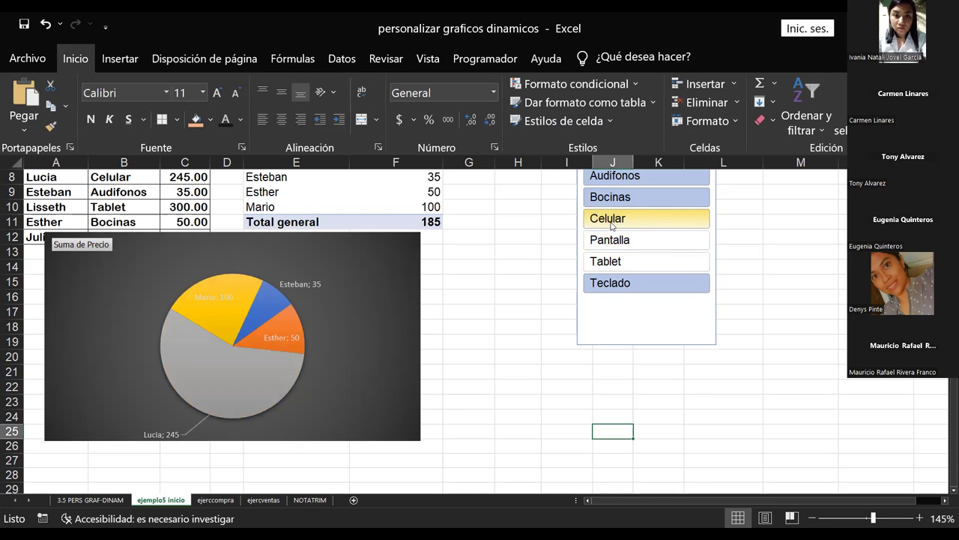
Move the pivot chart up to the top of the sheet and close the PivotChart Fields list
{"action": "scroll", "coordinate": [822, 324], "scroll_direction": "up", "scroll_amount": 1}
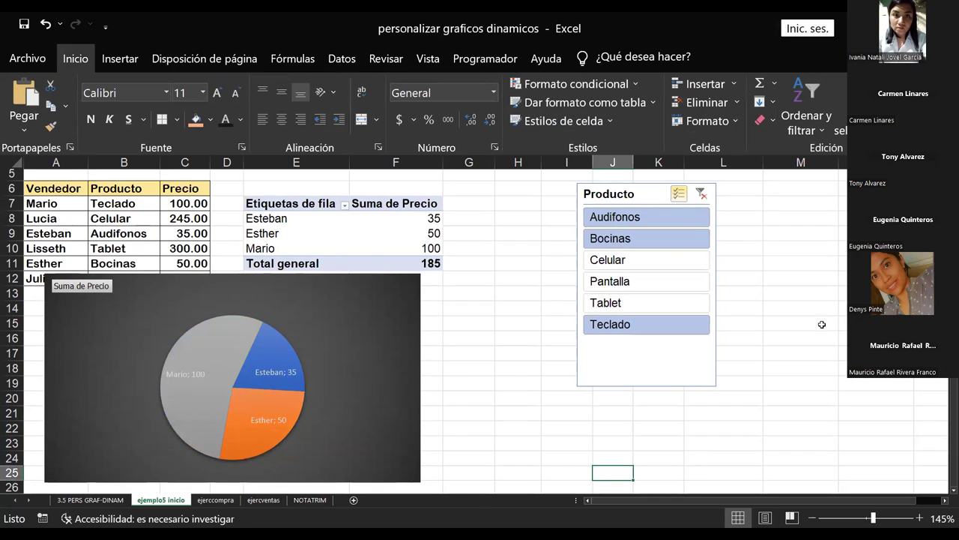
{"action": "scroll", "coordinate": [823, 323], "scroll_direction": "up", "scroll_amount": 2}
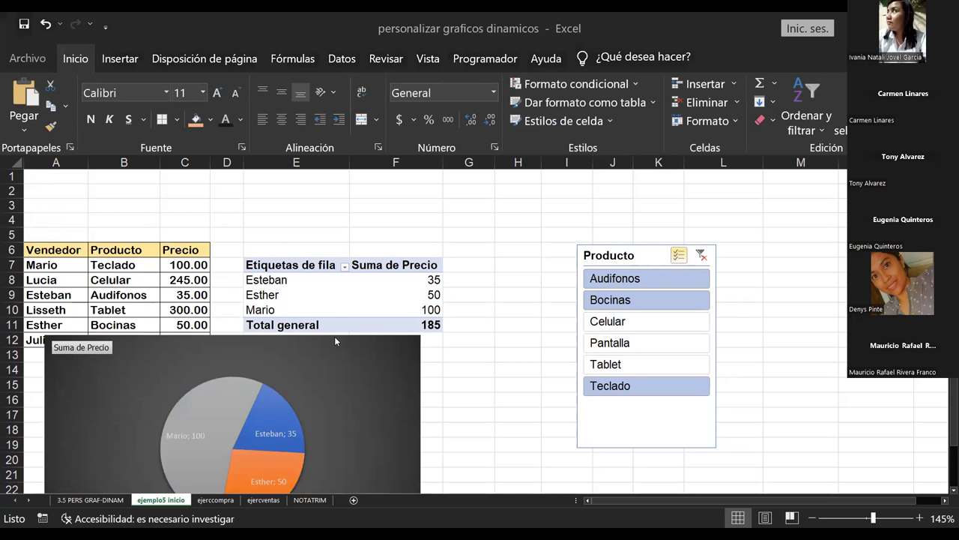
{"action": "left_click_drag", "start_coordinate": [312, 354], "coordinate": [425, 204]}
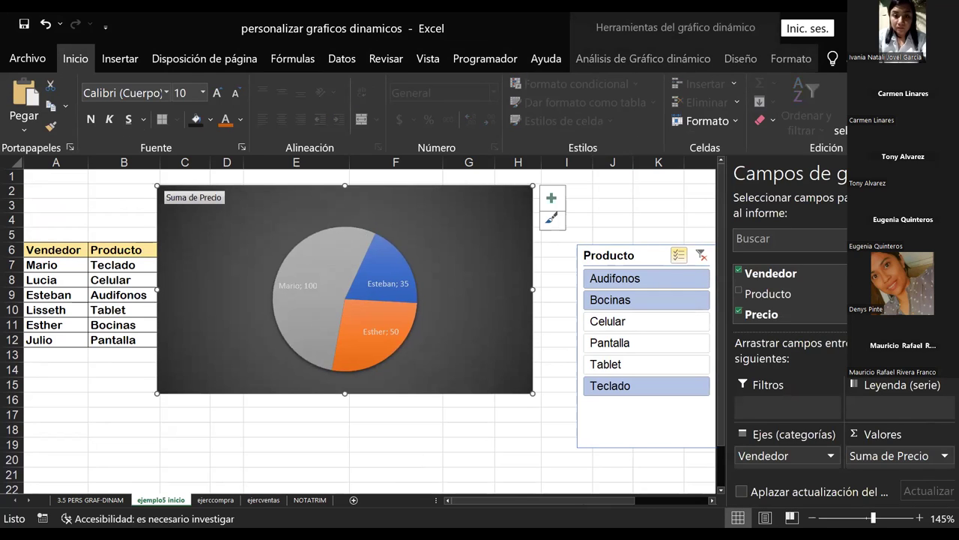
{"action": "left_click", "coordinate": [948, 173]}
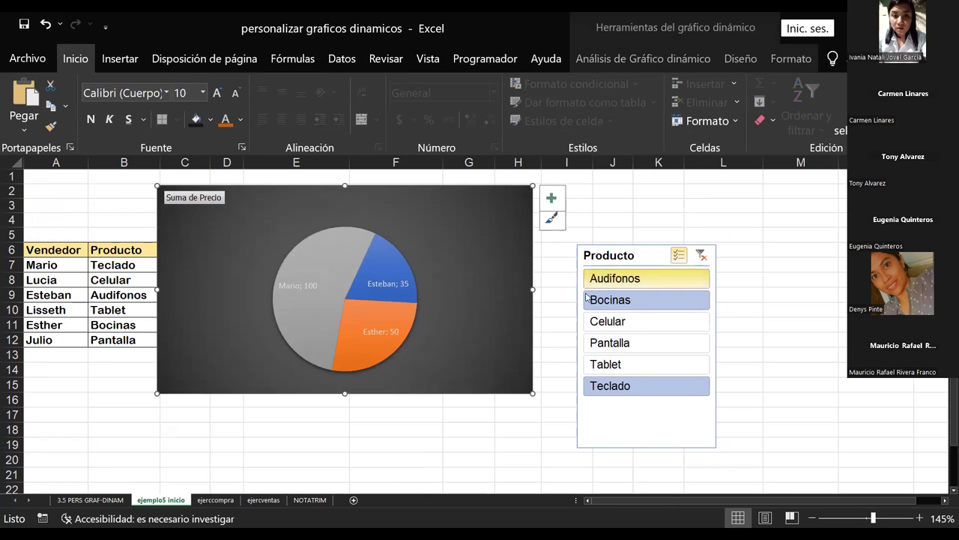
Filter the Producto slicer to Audifonos only, then shift slicer and chart right to reveal Precio
{"action": "left_click", "coordinate": [701, 256]}
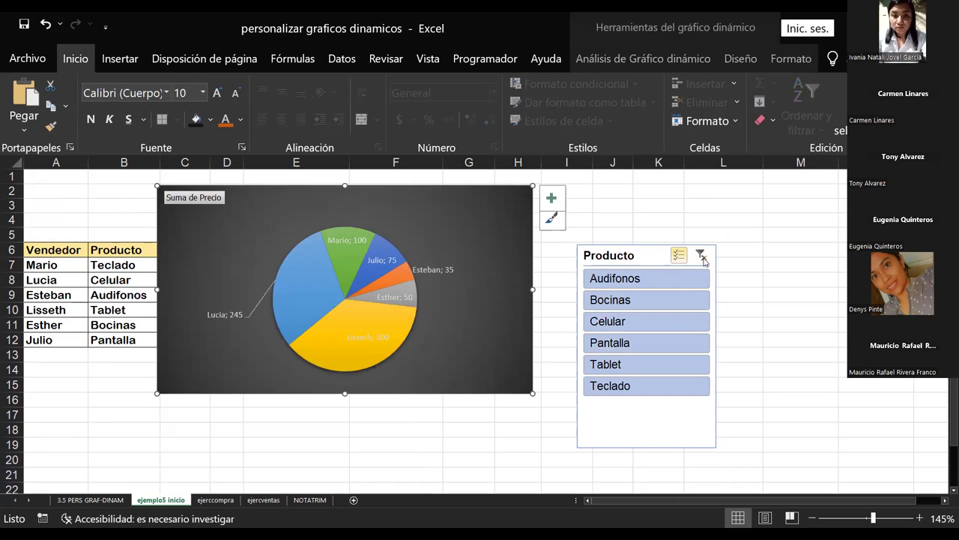
{"action": "left_click", "coordinate": [702, 257]}
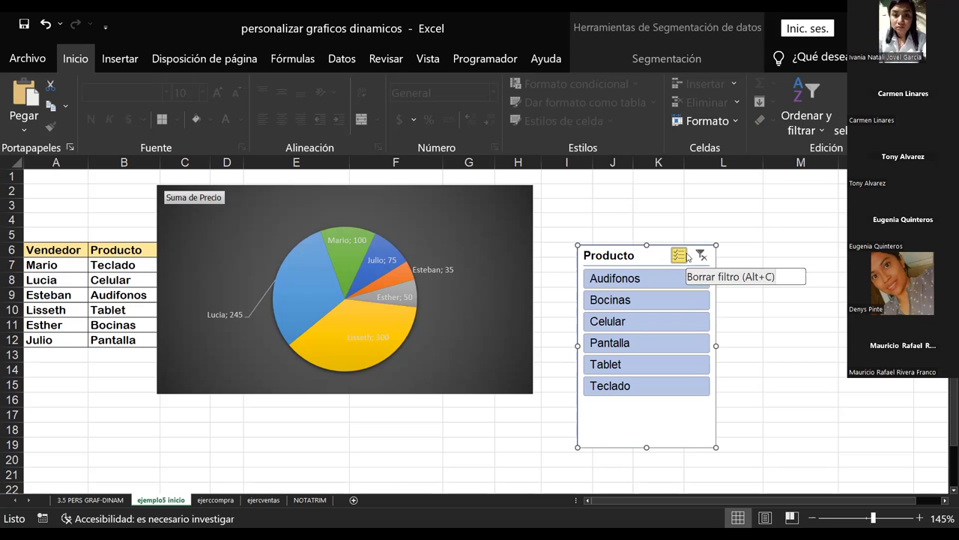
{"action": "left_click", "coordinate": [641, 278]}
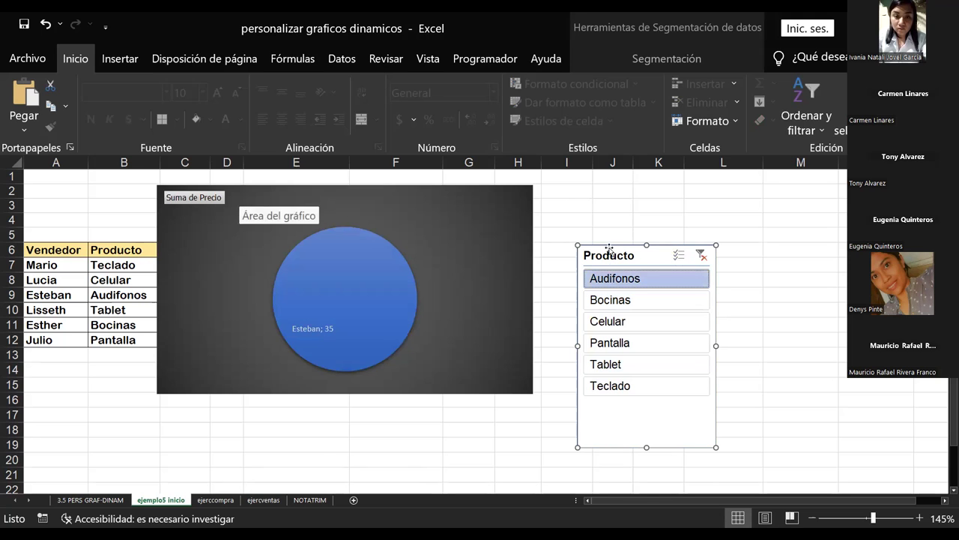
{"action": "left_click_drag", "start_coordinate": [607, 256], "coordinate": [764, 218]}
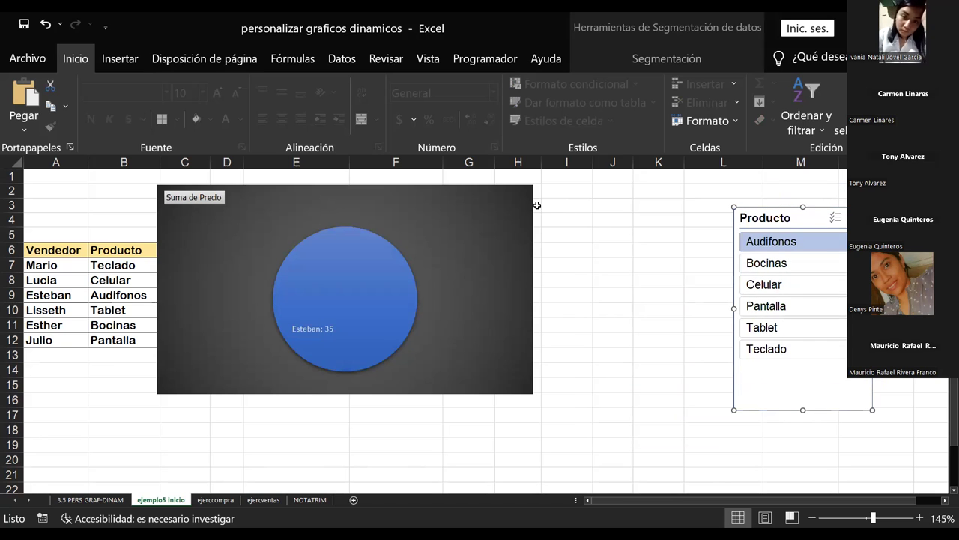
{"action": "mouse_move", "coordinate": [531, 204]}
{"action": "left_mouse_down"}
{"action": "mouse_move", "coordinate": [639, 201]}
{"action": "mouse_move", "coordinate": [575, 210]}
{"action": "left_mouse_up"}
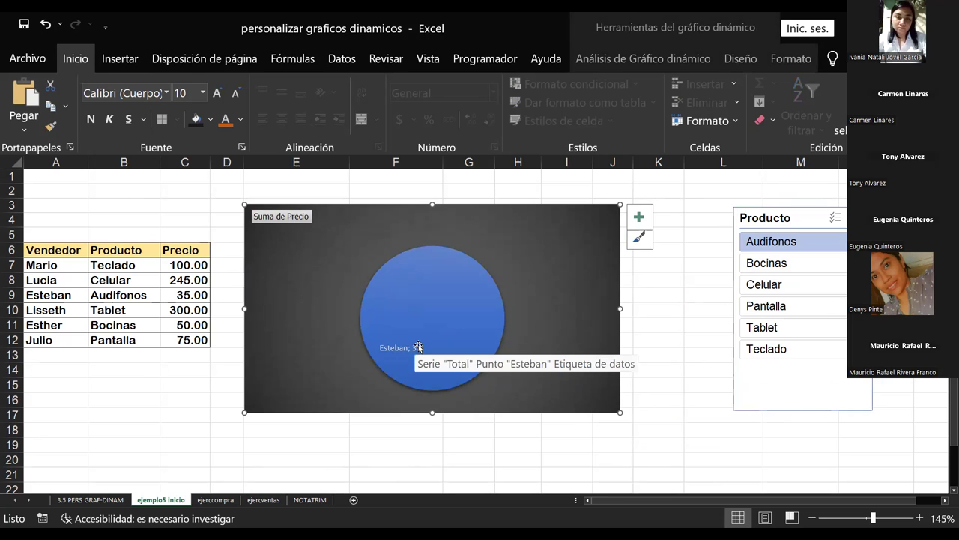
Filter the pie to Bocinas, Celular, Pantalla, Tablet and Teclado one at a time
{"action": "left_click", "coordinate": [768, 262]}
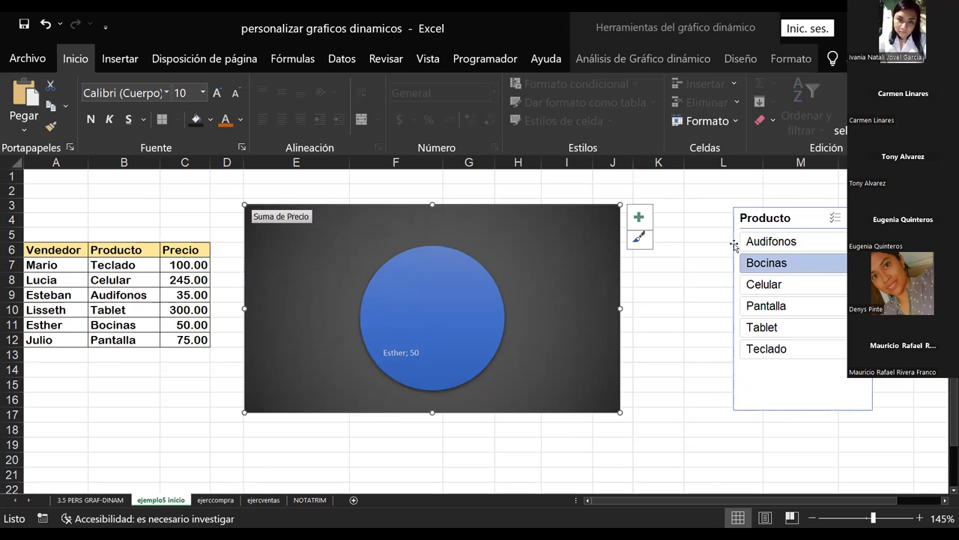
{"action": "left_click", "coordinate": [779, 293]}
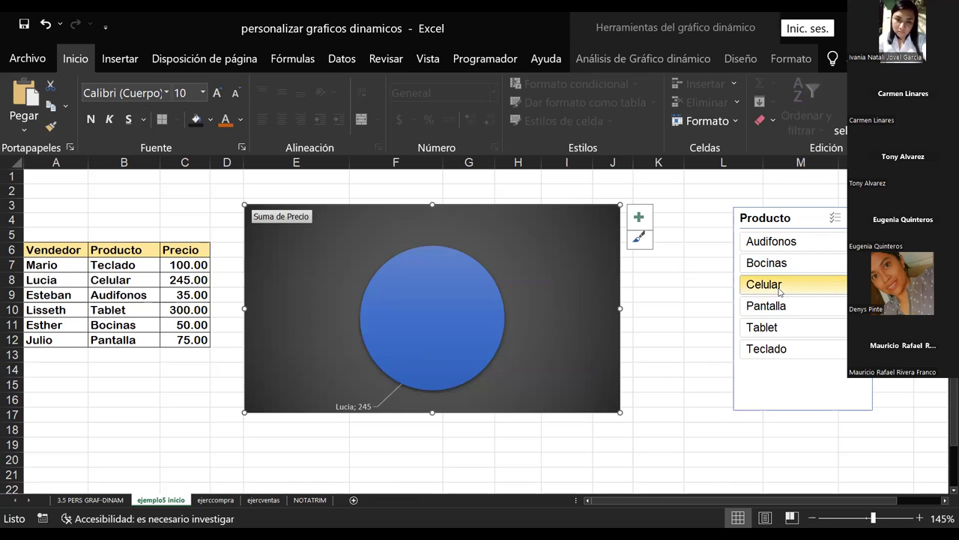
{"action": "left_click", "coordinate": [793, 309]}
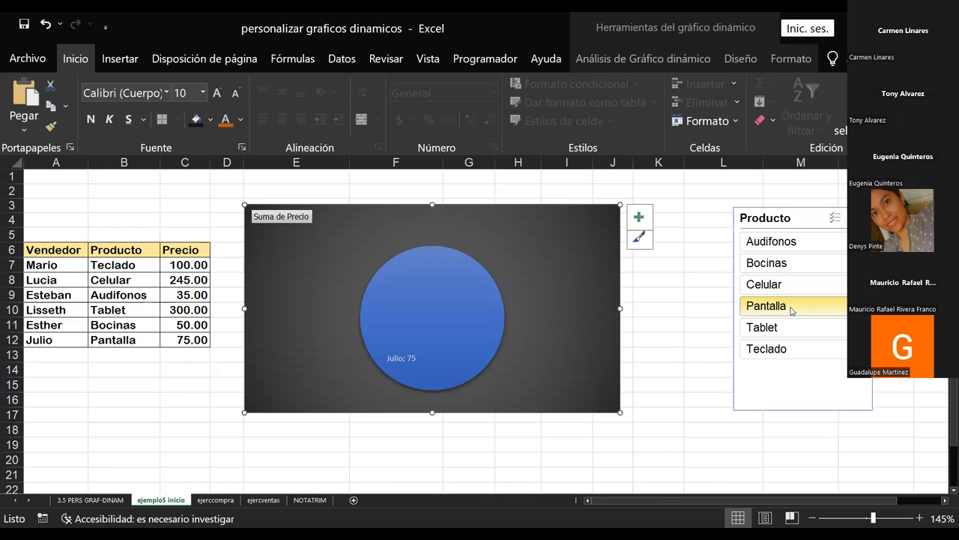
{"action": "left_click", "coordinate": [778, 327]}
{"action": "left_click", "coordinate": [773, 349]}
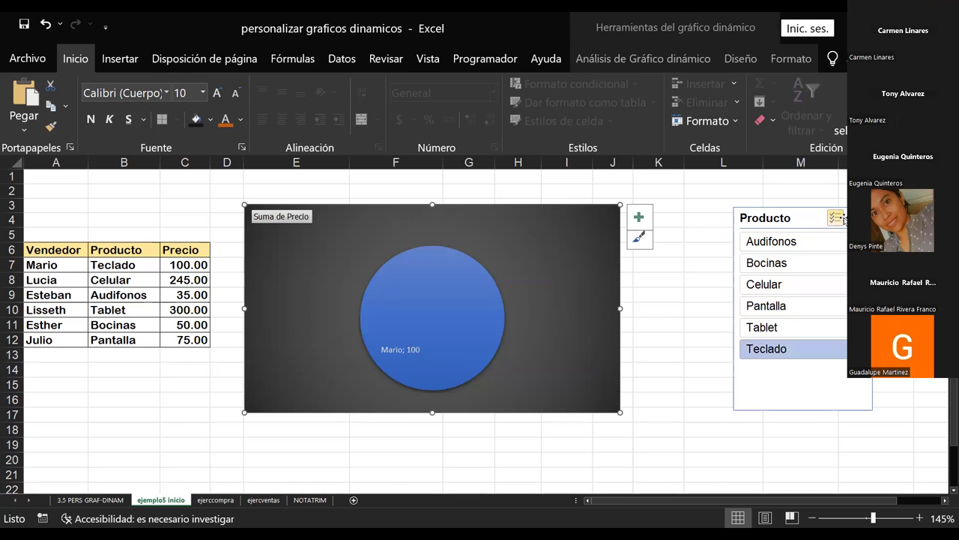
Toggle several Producto items with multi-select, clear the filter, and move the chart down-left
{"action": "left_click", "coordinate": [854, 218]}
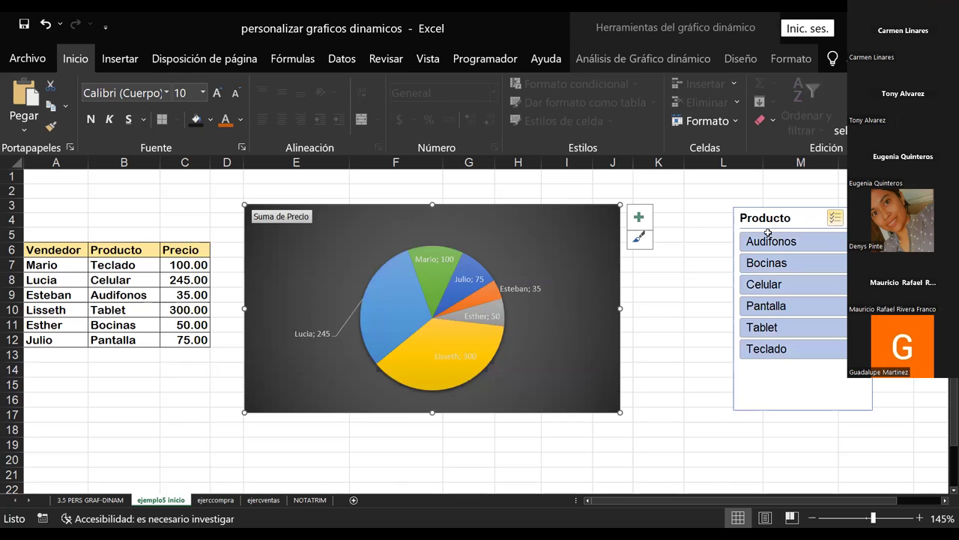
{"action": "left_click", "coordinate": [768, 312]}
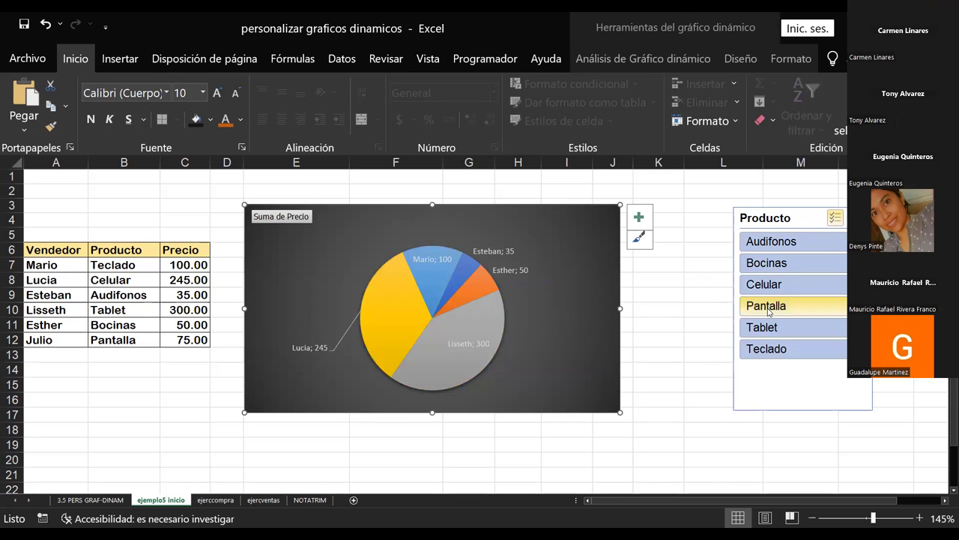
{"action": "left_click", "coordinate": [771, 248]}
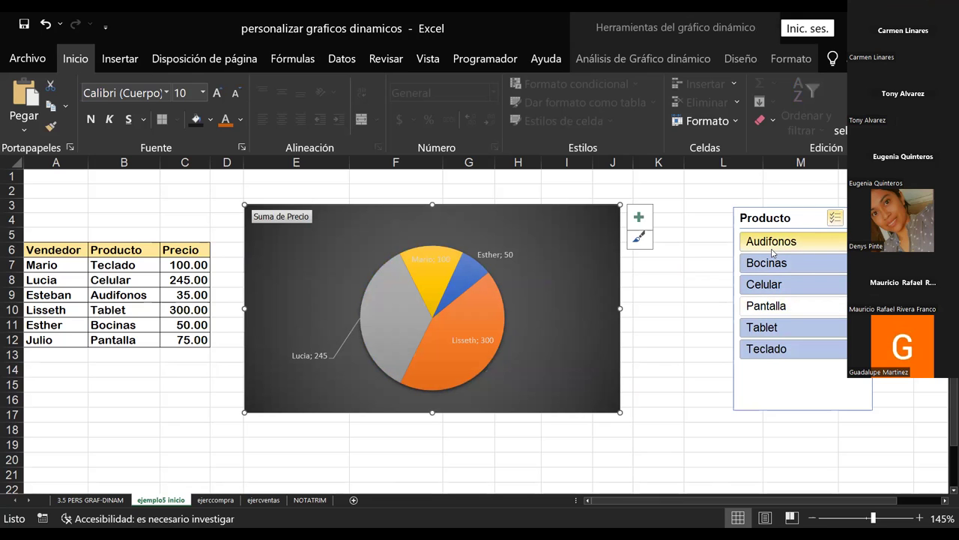
{"action": "left_click", "coordinate": [769, 262]}
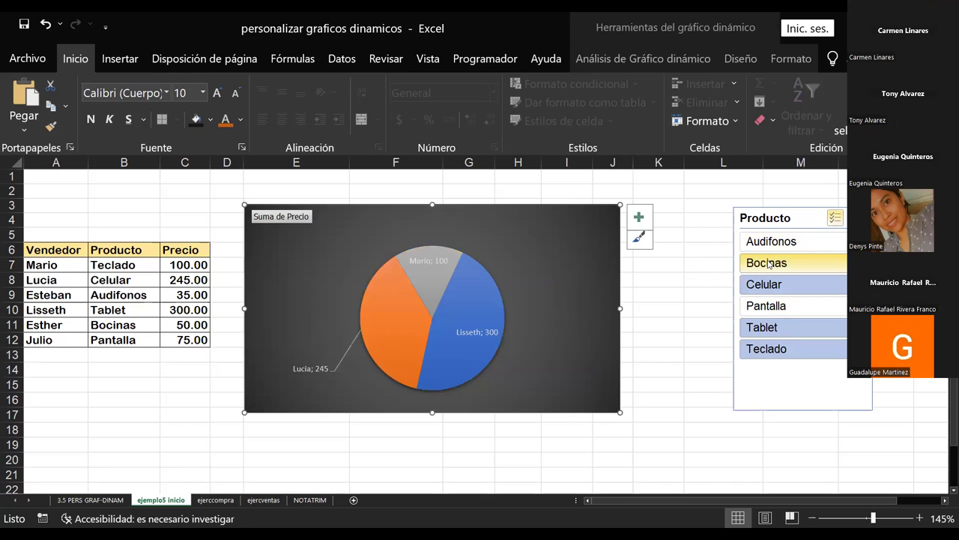
{"action": "left_click", "coordinate": [774, 285]}
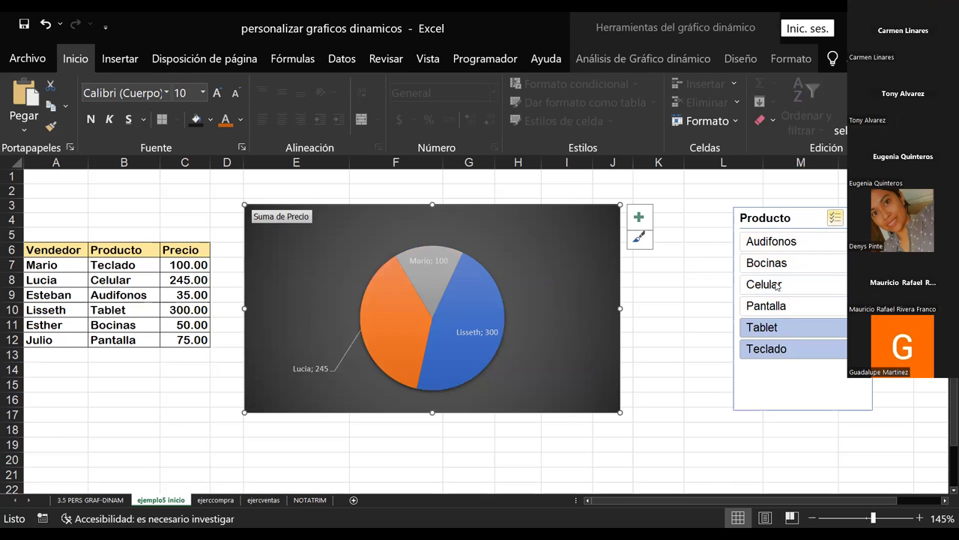
{"action": "left_click", "coordinate": [783, 306]}
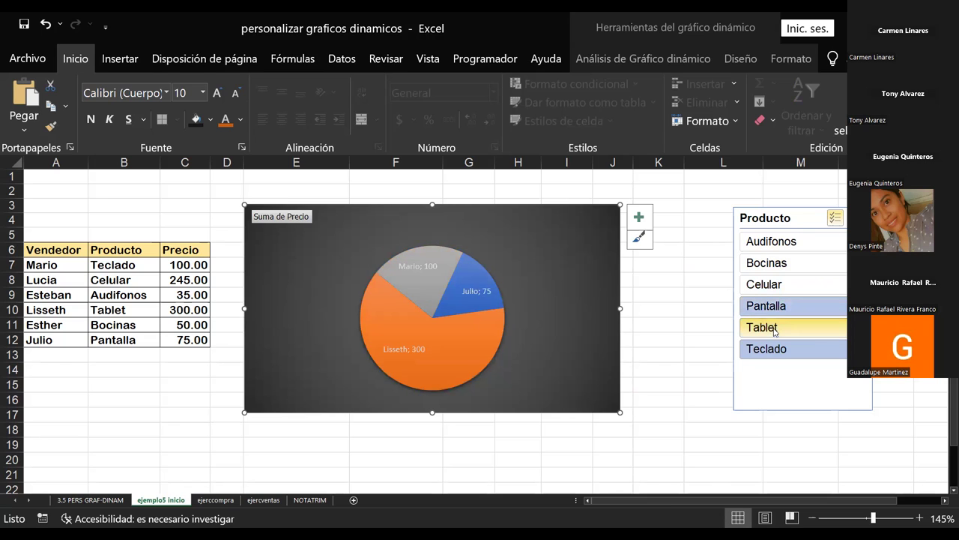
{"action": "left_click", "coordinate": [778, 329]}
{"action": "left_click", "coordinate": [787, 349]}
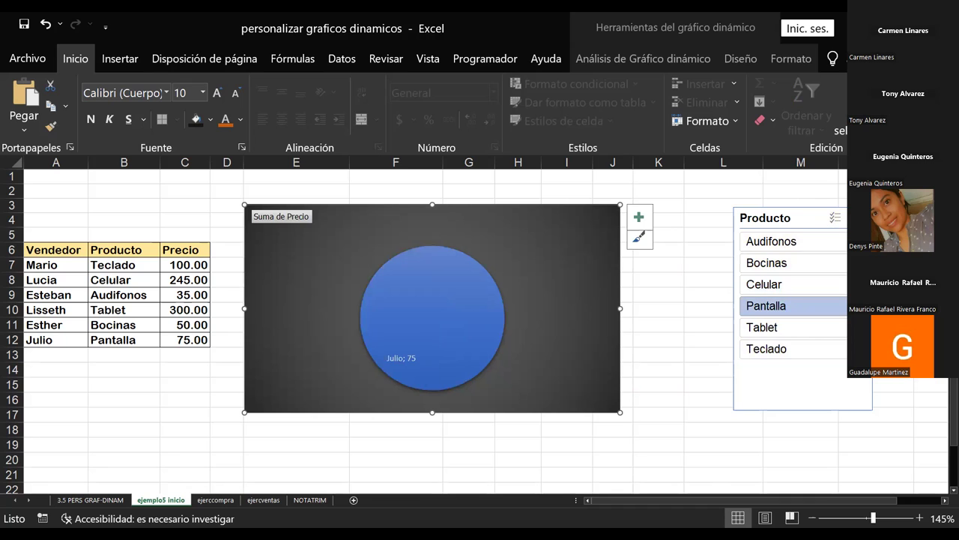
{"action": "left_click", "coordinate": [835, 222]}
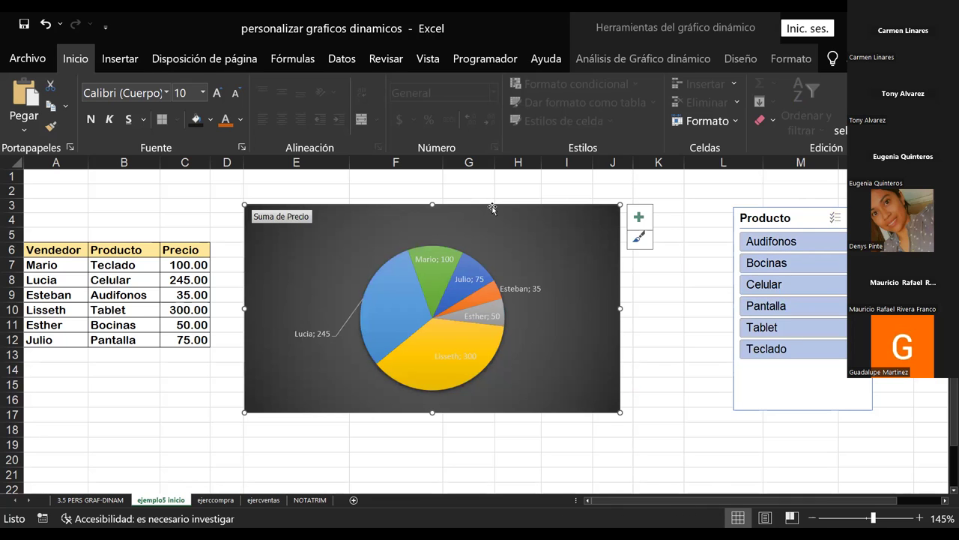
{"action": "left_click_drag", "start_coordinate": [493, 208], "coordinate": [480, 238]}
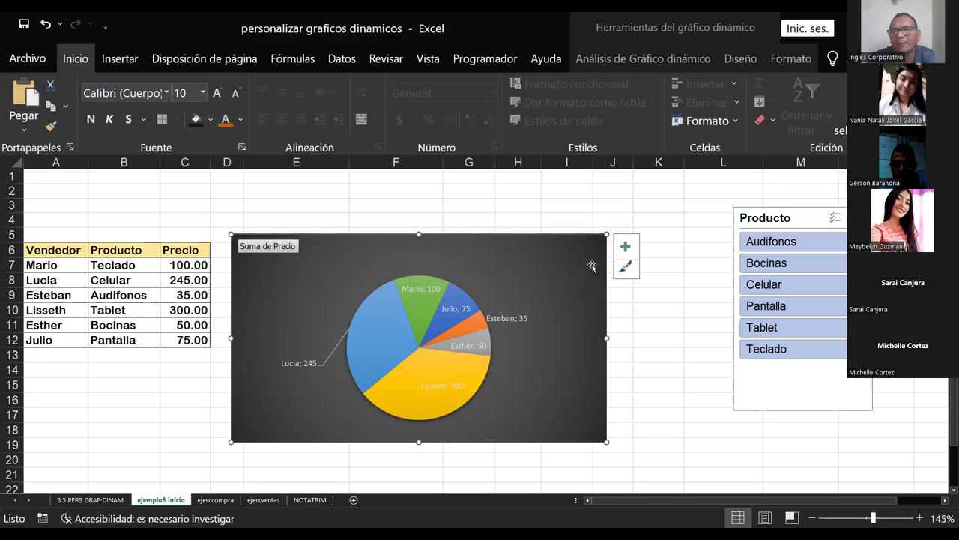
Add a chart title, replace 'Total' with 'VENTAS DE EQUIPO', and correct the typo
{"action": "left_click", "coordinate": [625, 248]}
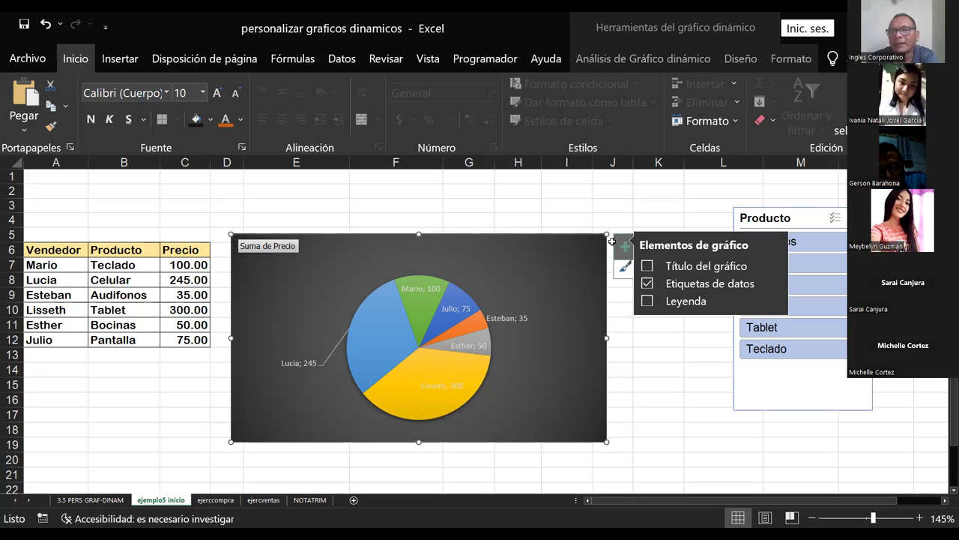
{"action": "mouse_move", "coordinate": [706, 266]}
{"action": "left_click", "coordinate": [649, 267]}
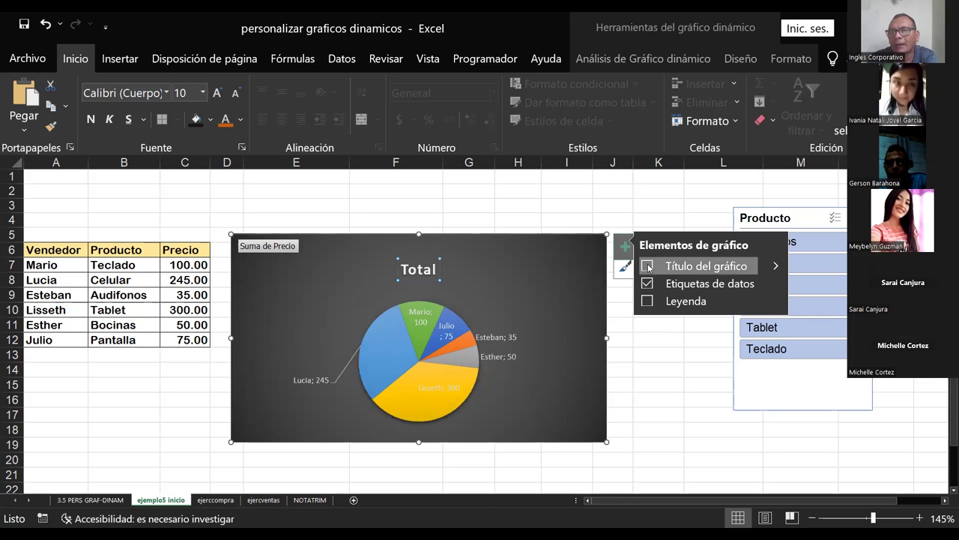
{"action": "left_click", "coordinate": [435, 269]}
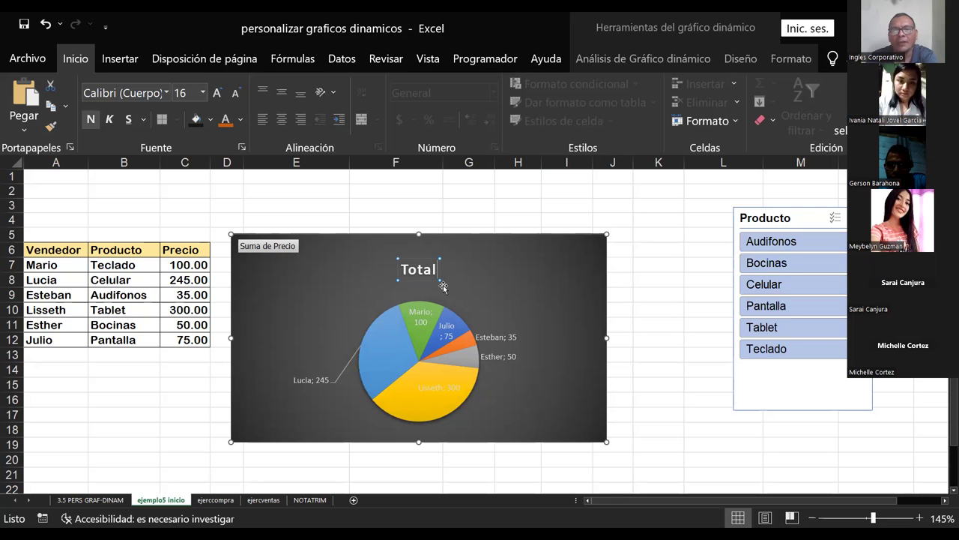
{"action": "key", "text": "BackSpace"}
{"action": "key", "text": "BackSpace"}
{"action": "key", "text": "BackSpace"}
{"action": "key", "text": "BackSpace"}
{"action": "key", "text": "BackSpace"}
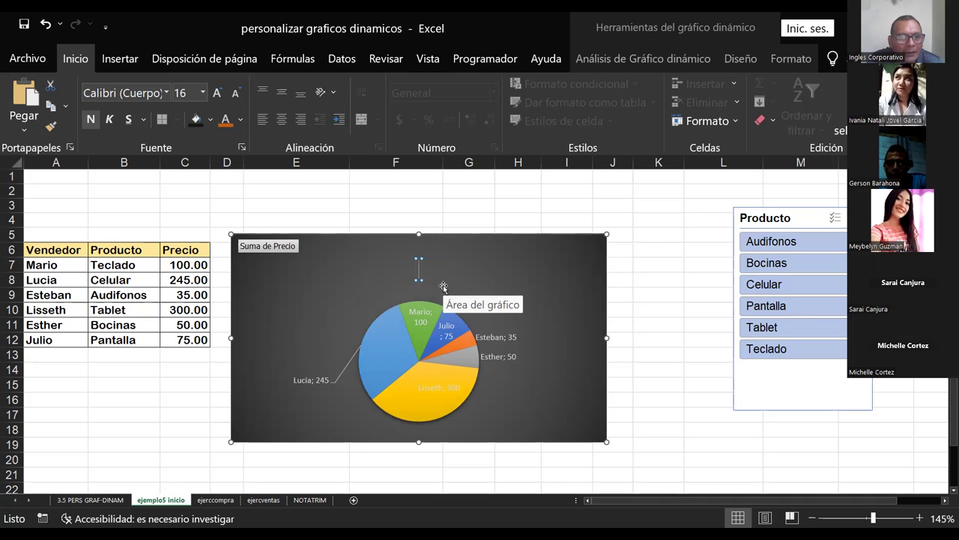
{"action": "type", "text": "VENTAS DE EQUIOPO"}
{"action": "key", "text": "BackSpace"}
{"action": "key", "text": "BackSpace"}
{"action": "key", "text": "BackSpace"}
{"action": "type", "text": "PO"}
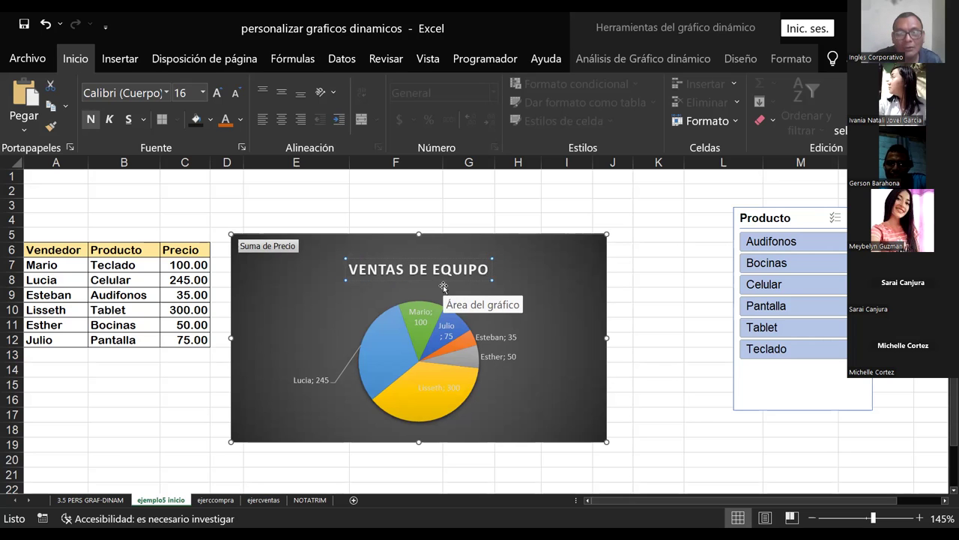
{"action": "left_click", "coordinate": [538, 241]}
{"action": "left_click", "coordinate": [424, 266]}
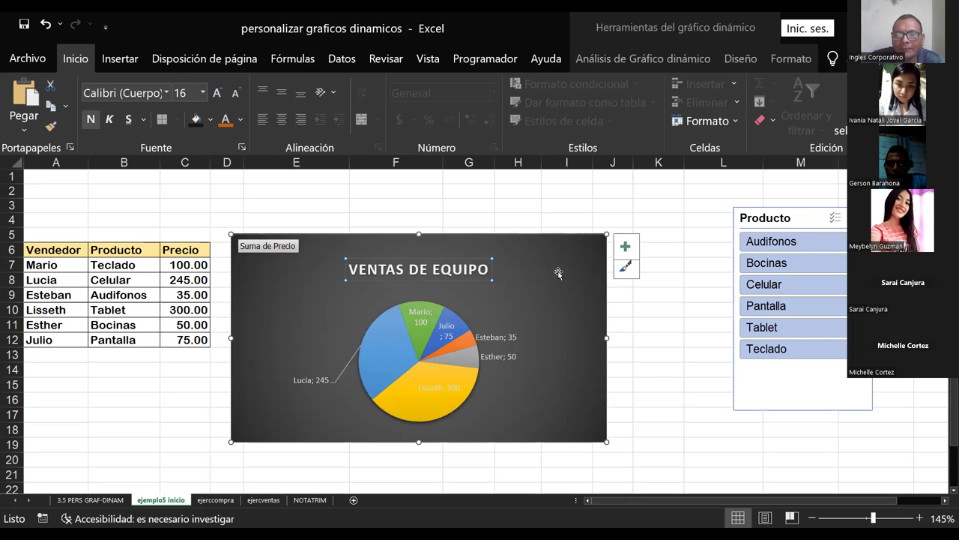
Hide the pie's data labels and toggle the seller legend on and off
{"action": "left_click", "coordinate": [626, 249]}
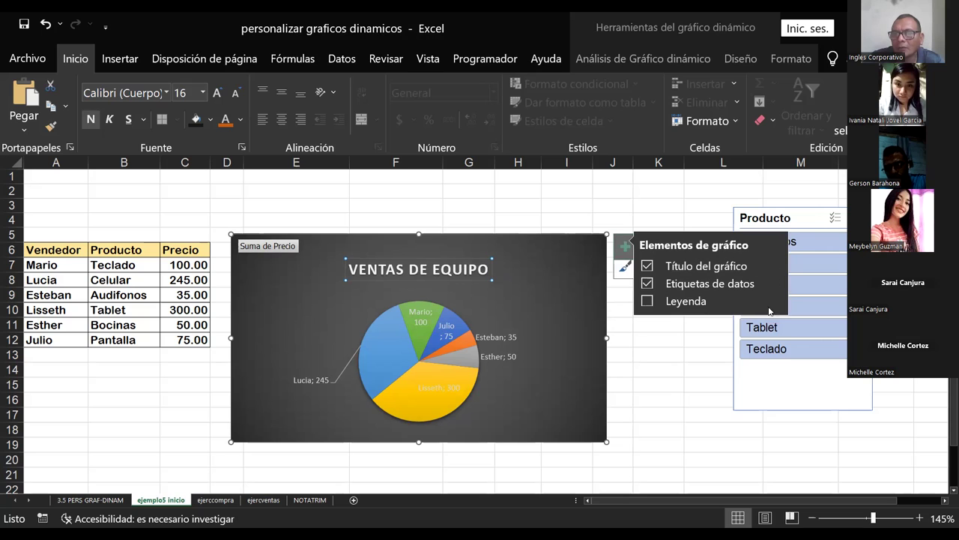
{"action": "left_click", "coordinate": [647, 283]}
{"action": "left_click", "coordinate": [648, 301]}
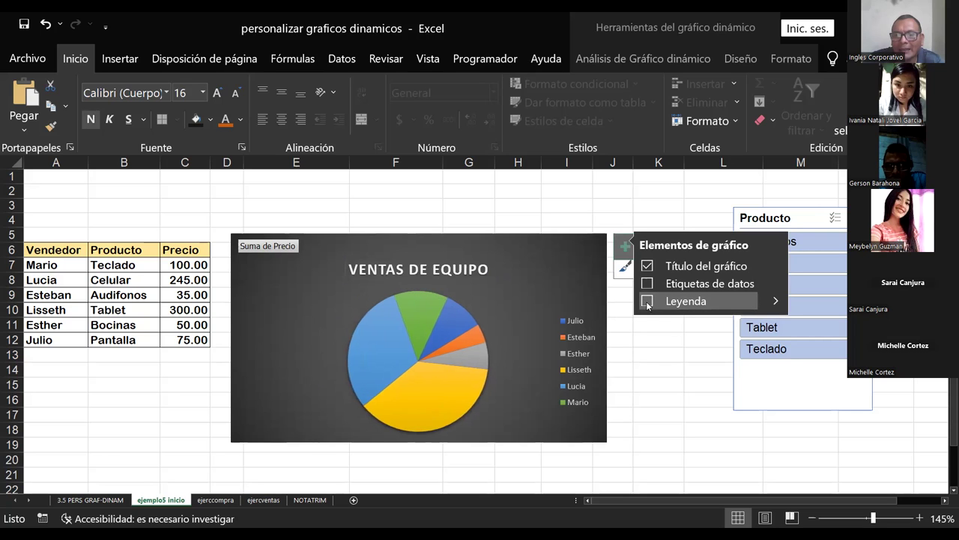
{"action": "left_click", "coordinate": [647, 301]}
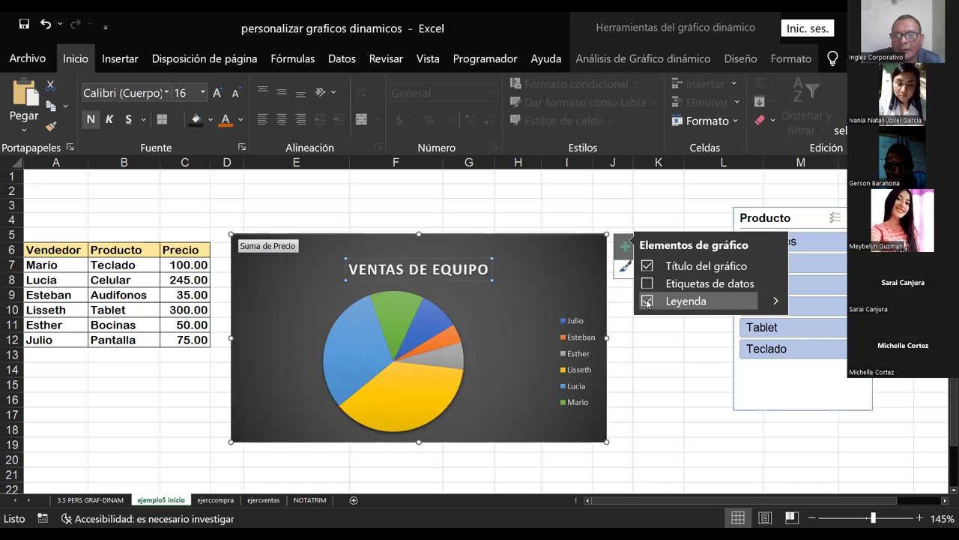
{"action": "left_click", "coordinate": [647, 302]}
Remove and restore the chart title, leaving the seller legend showing
{"action": "left_click", "coordinate": [335, 324]}
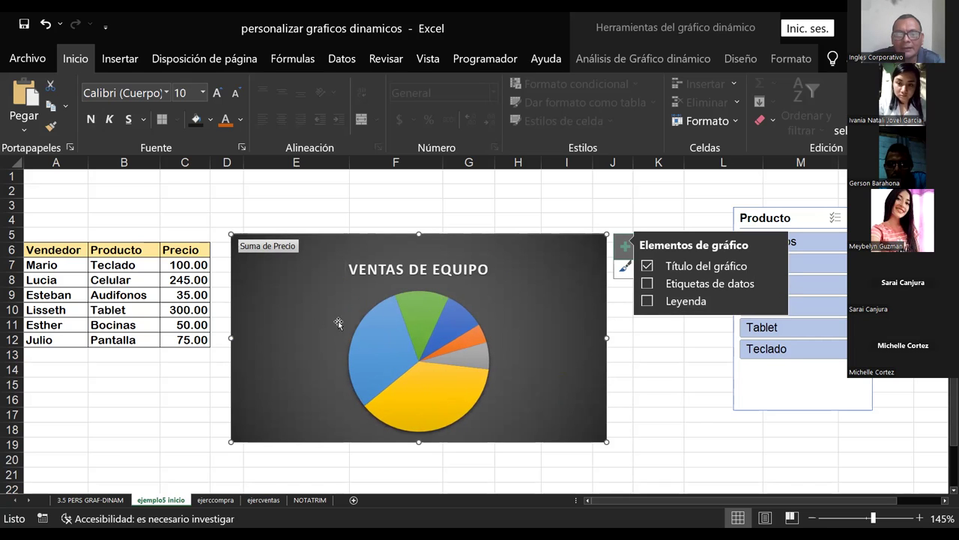
{"action": "left_click", "coordinate": [401, 320]}
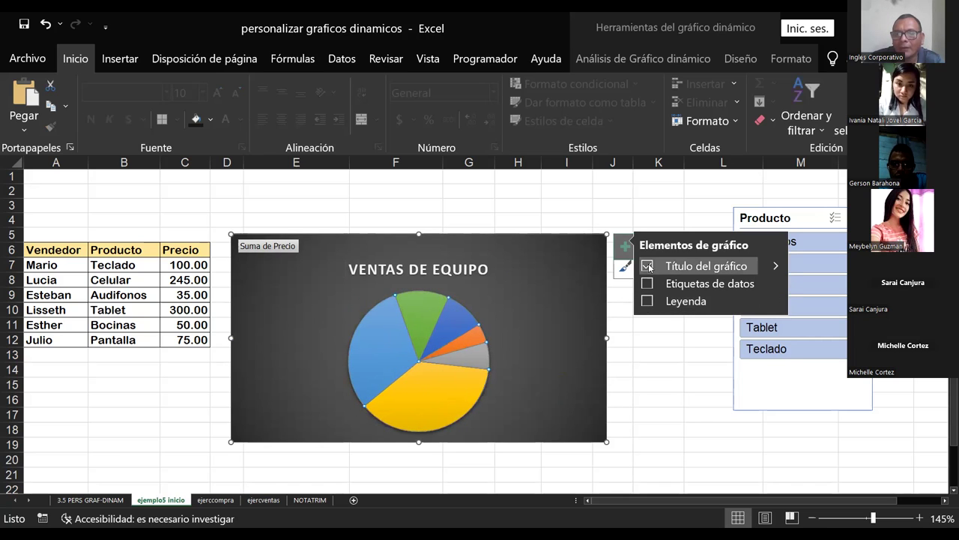
{"action": "left_click", "coordinate": [648, 266]}
{"action": "left_click", "coordinate": [648, 301]}
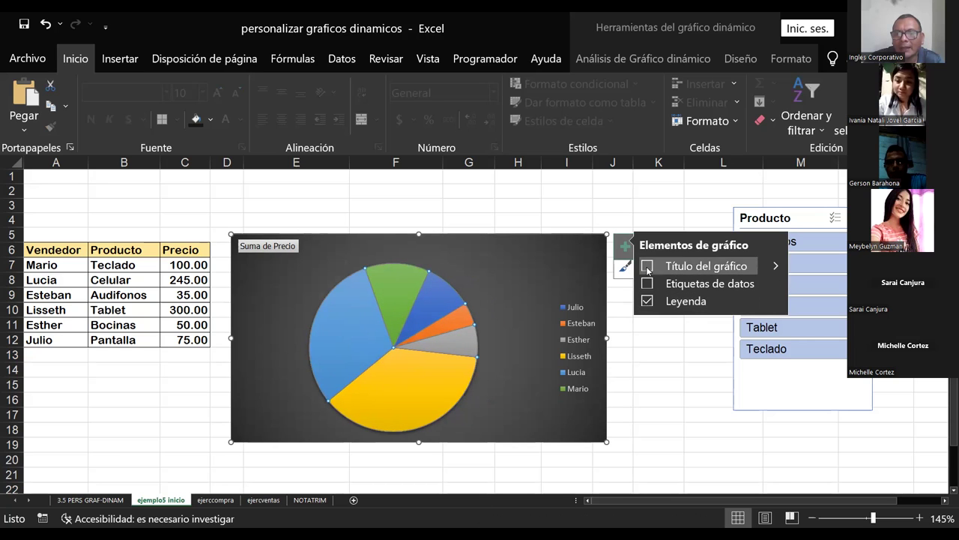
{"action": "left_click", "coordinate": [648, 266]}
{"action": "left_click", "coordinate": [647, 302]}
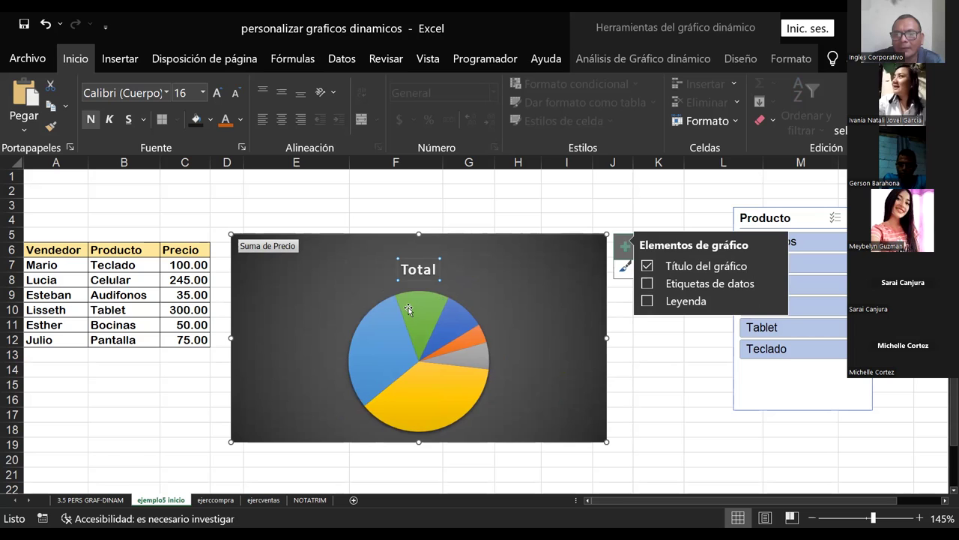
{"action": "left_click", "coordinate": [649, 301]}
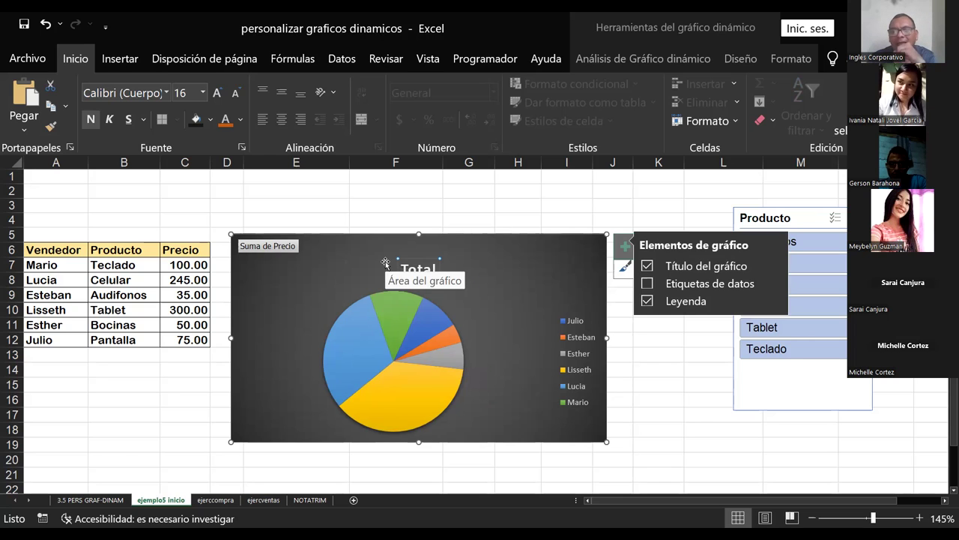
{"action": "left_click", "coordinate": [434, 317]}
Close the chart formatting pane, shift the pie chart left, and select the Producto slicer
{"action": "double_click", "coordinate": [528, 243]}
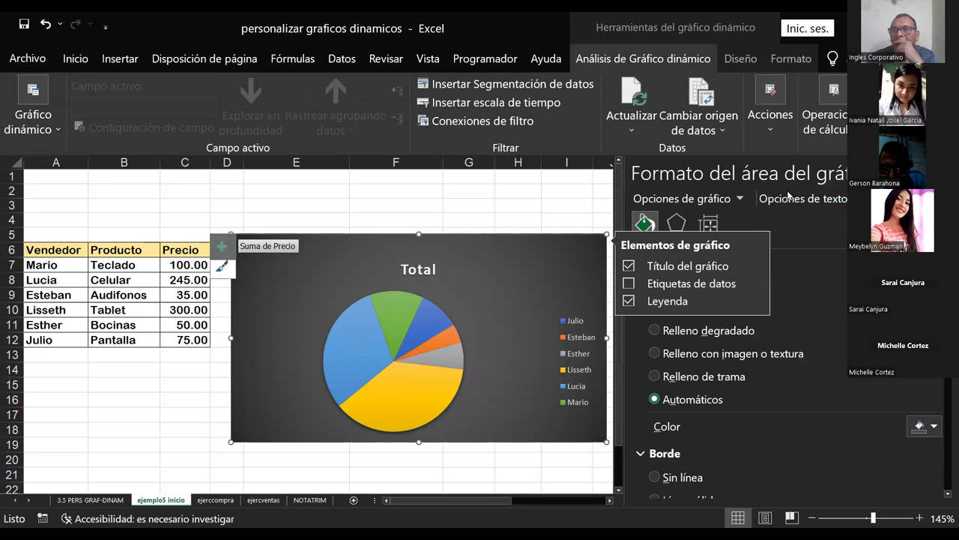
{"action": "left_click", "coordinate": [789, 198]}
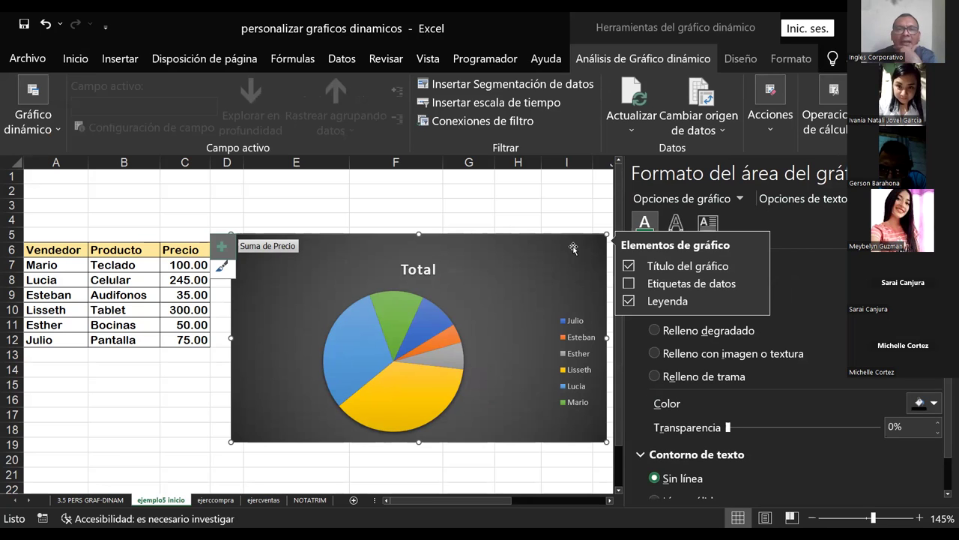
{"action": "left_click", "coordinate": [367, 311]}
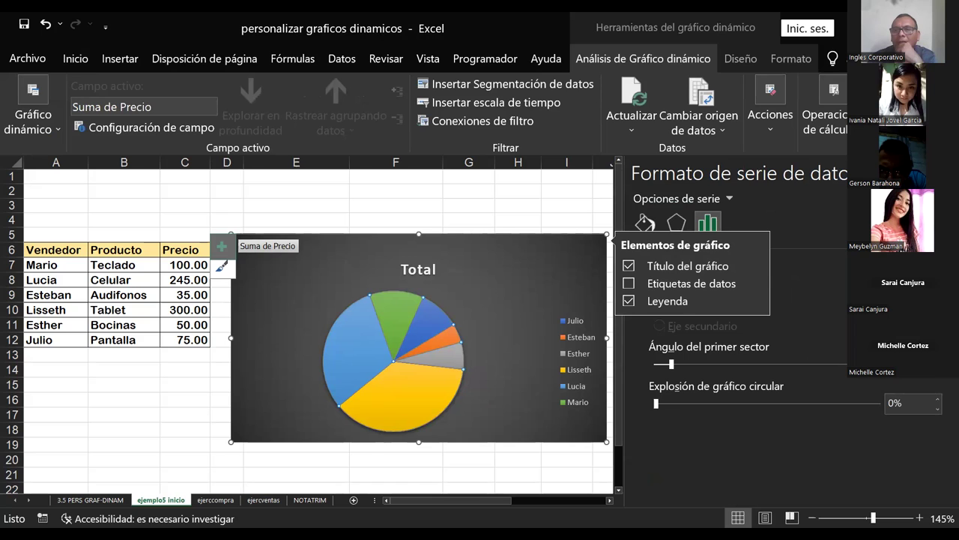
{"action": "left_click", "coordinate": [947, 173]}
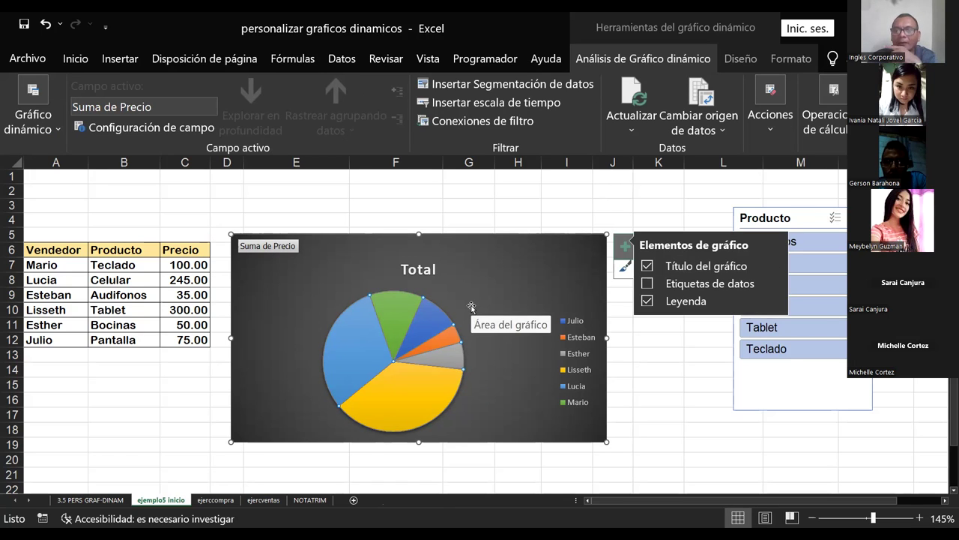
{"action": "left_click_drag", "start_coordinate": [557, 240], "coordinate": [517, 235]}
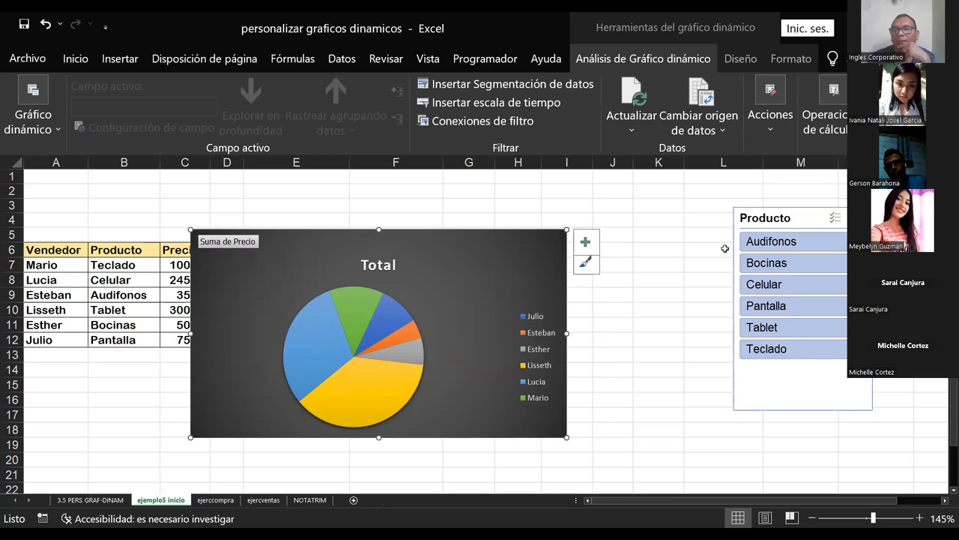
{"action": "left_click", "coordinate": [787, 217]}
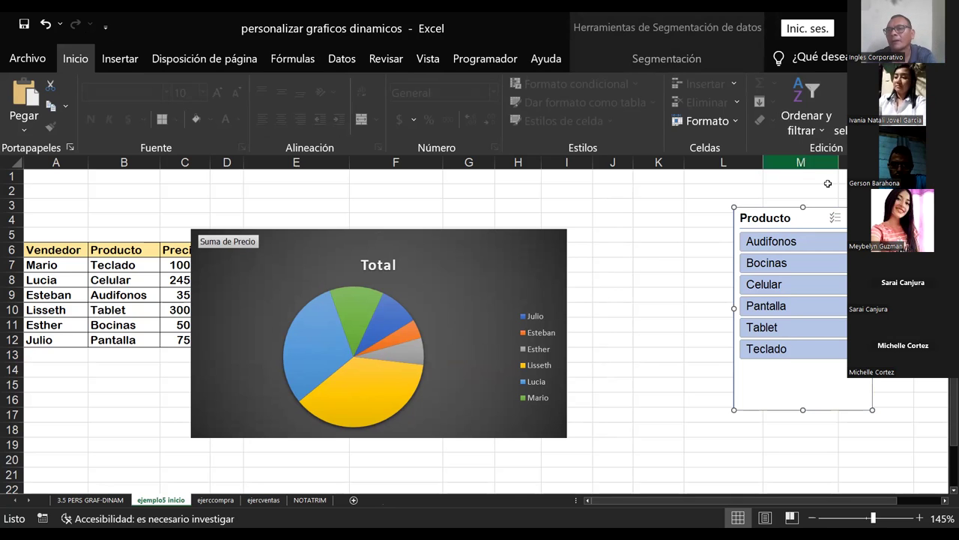
Delete the Producto slicer, then select the pie series and close its Format pane
{"action": "key", "text": "Delete"}
{"action": "left_click", "coordinate": [721, 281]}
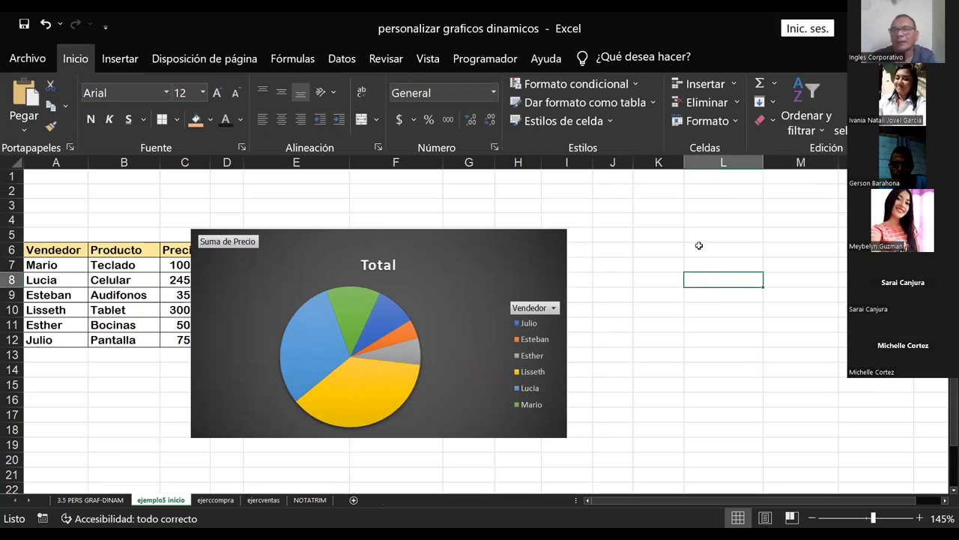
{"action": "left_click", "coordinate": [350, 311]}
{"action": "left_click", "coordinate": [319, 328]}
{"action": "double_click", "coordinate": [415, 230]}
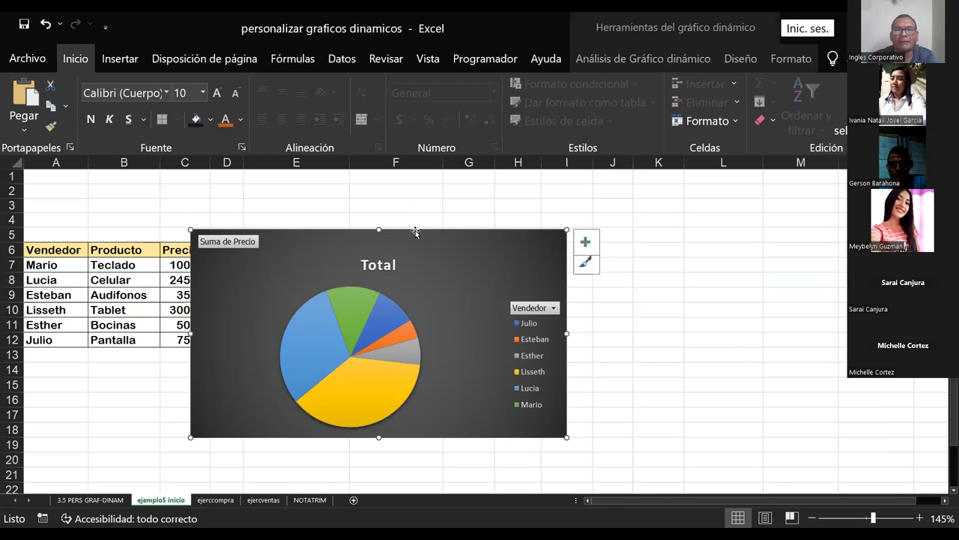
{"action": "left_click", "coordinate": [323, 318]}
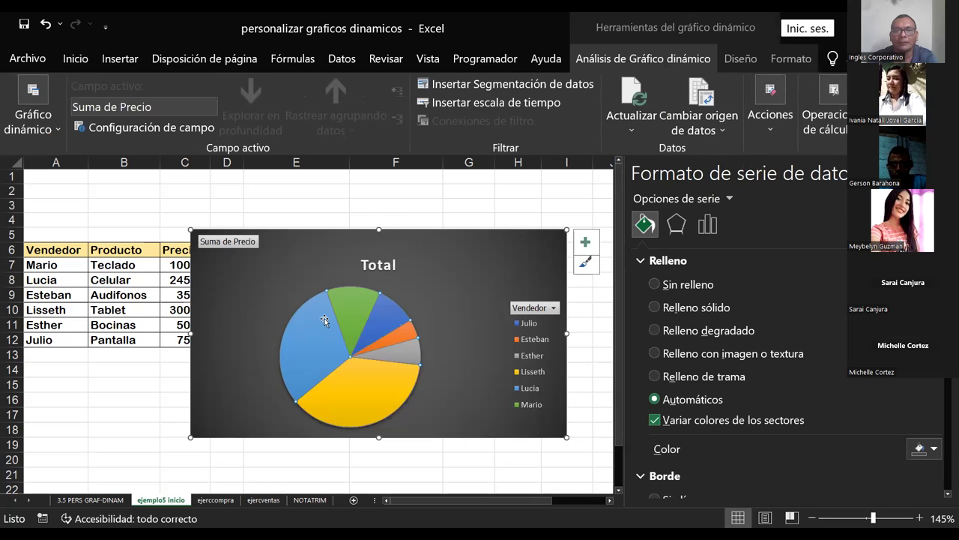
{"action": "left_click", "coordinate": [939, 172]}
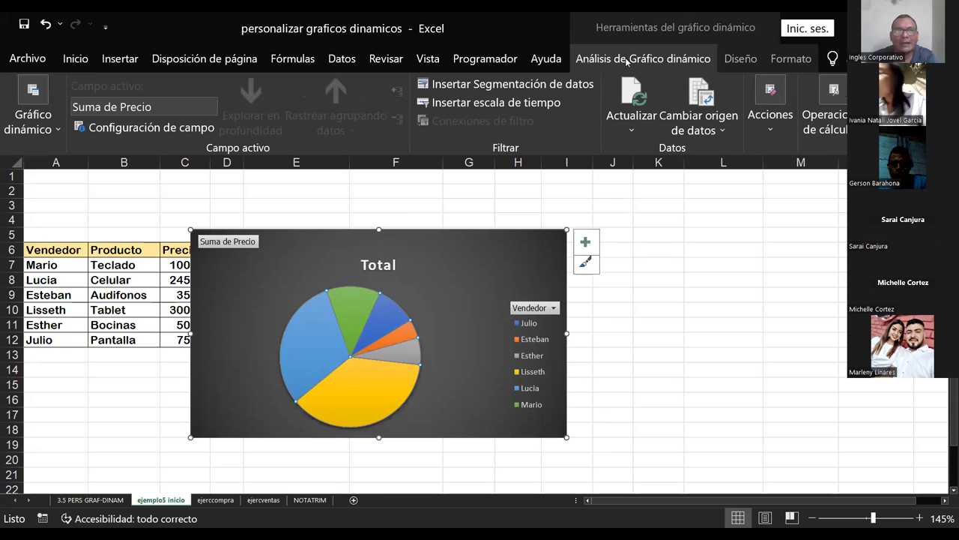
Apply the white-outlined Formato shape-style preset to the pie and expand the style gallery
{"action": "left_click", "coordinate": [739, 62]}
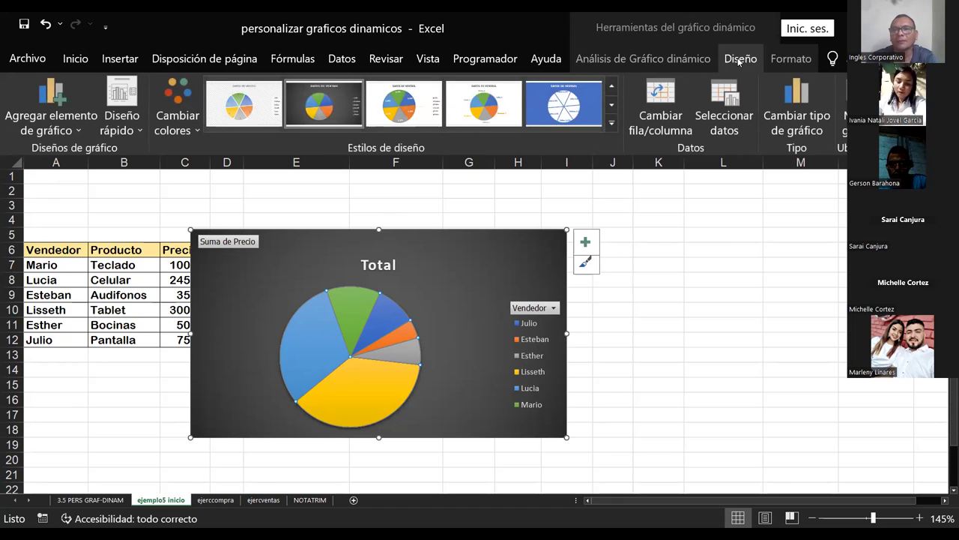
{"action": "left_click", "coordinate": [789, 60]}
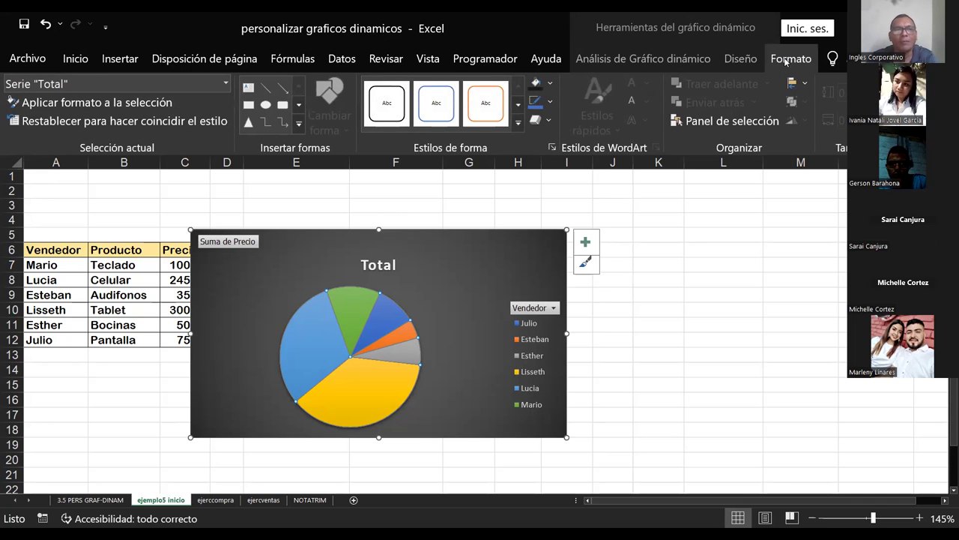
{"action": "left_click", "coordinate": [435, 109]}
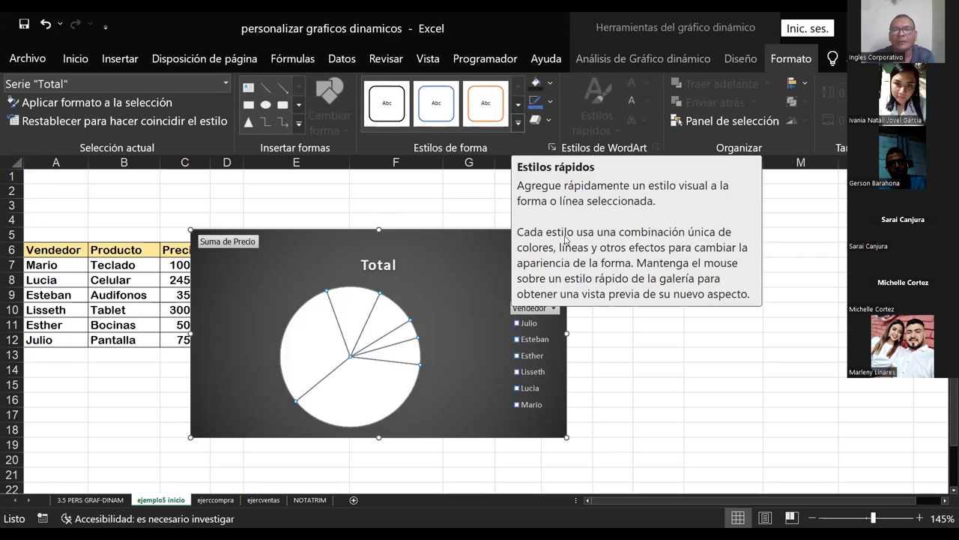
{"action": "left_click", "coordinate": [566, 240]}
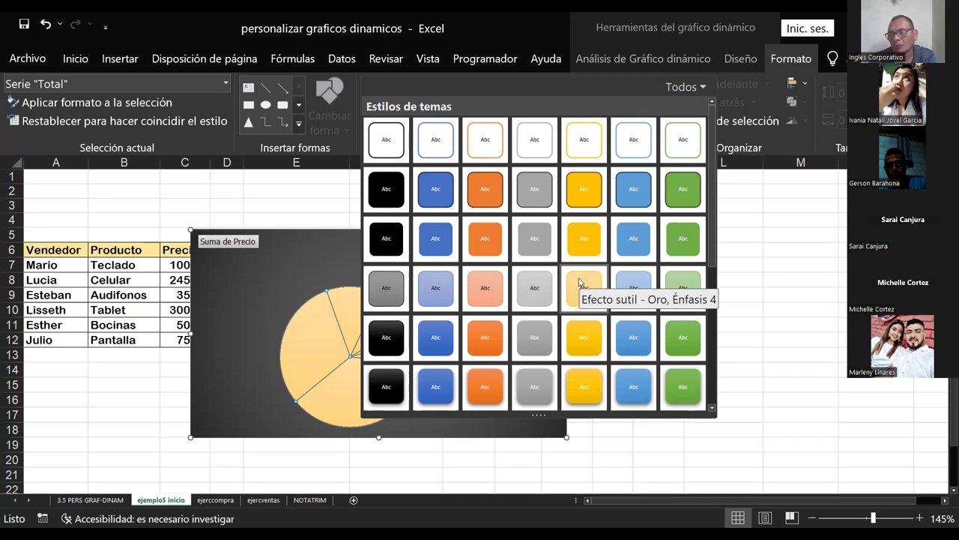
Try Efecto sutil - Oro, transparent and yellow styles, then apply the dark gradient preset
{"action": "left_click", "coordinate": [575, 275]}
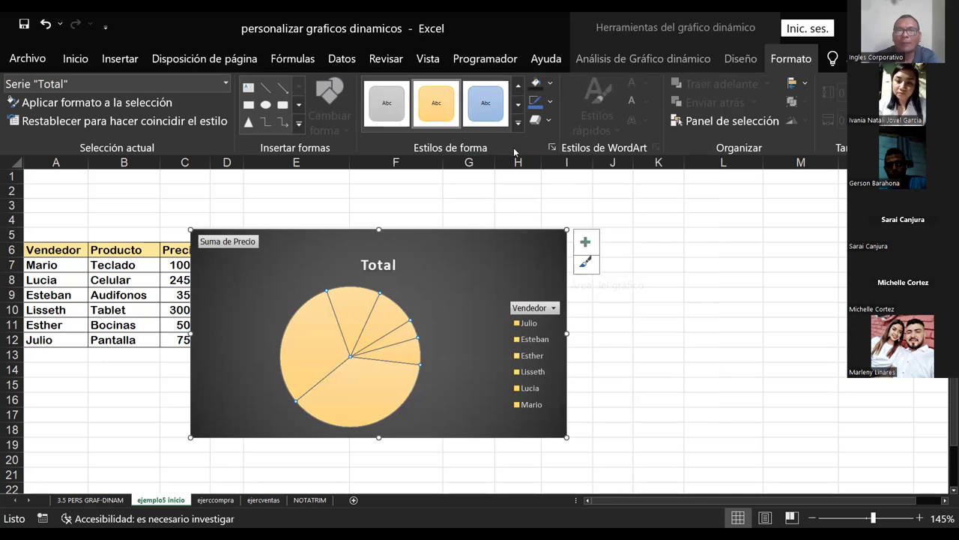
{"action": "left_click", "coordinate": [518, 123]}
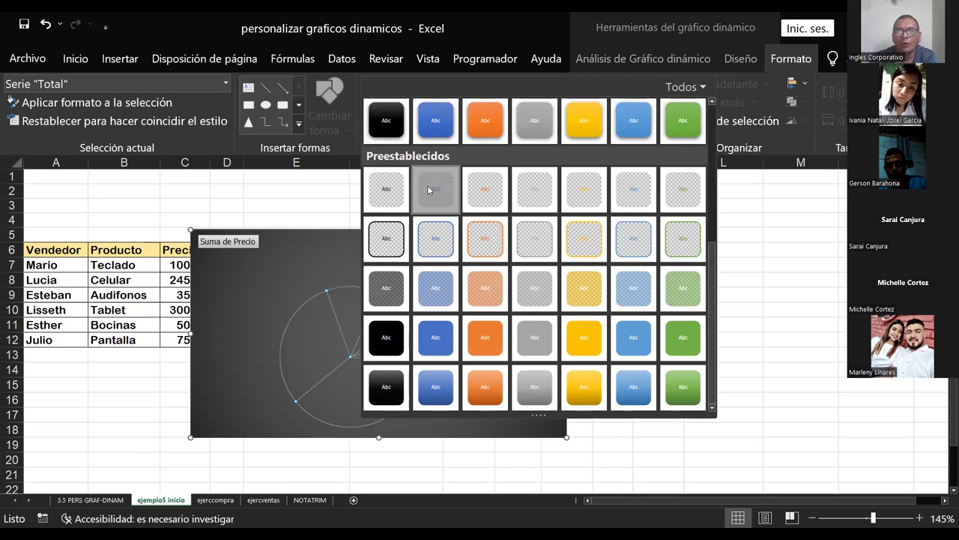
{"action": "left_click", "coordinate": [428, 186]}
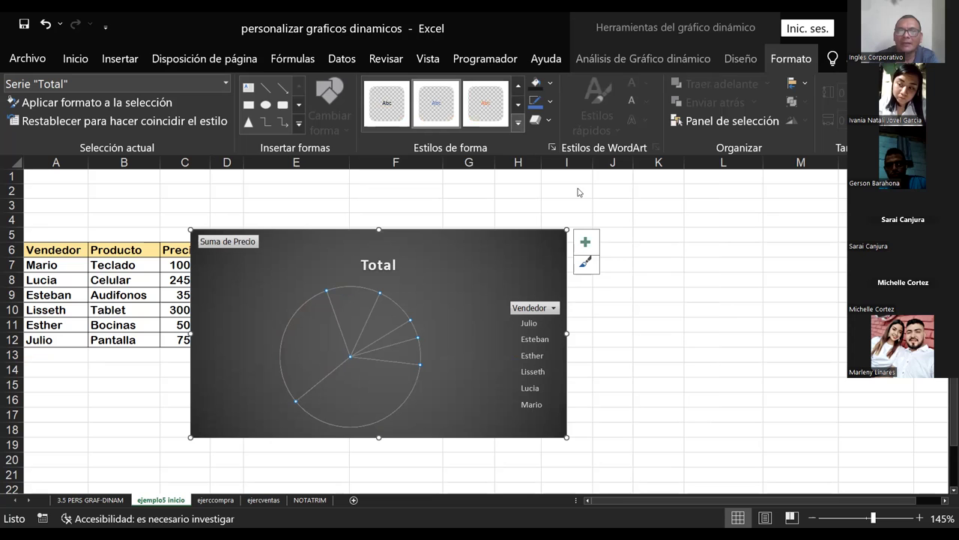
{"action": "key", "text": "ctrl+z"}
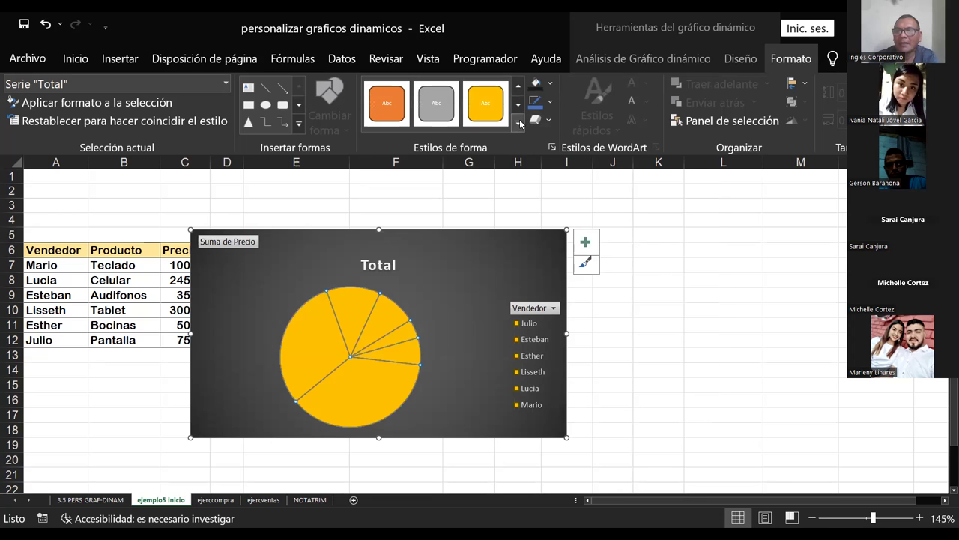
{"action": "left_click", "coordinate": [519, 123]}
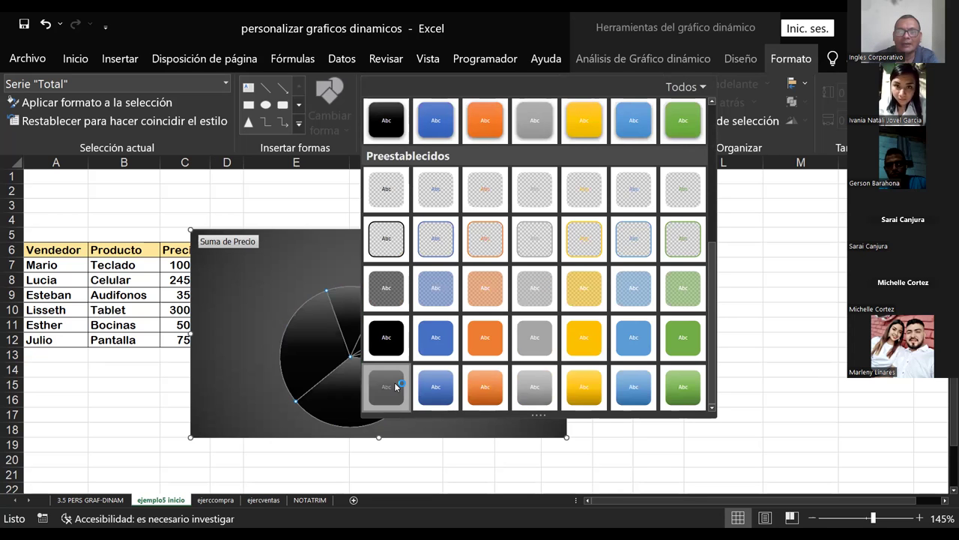
{"action": "left_click", "coordinate": [394, 382]}
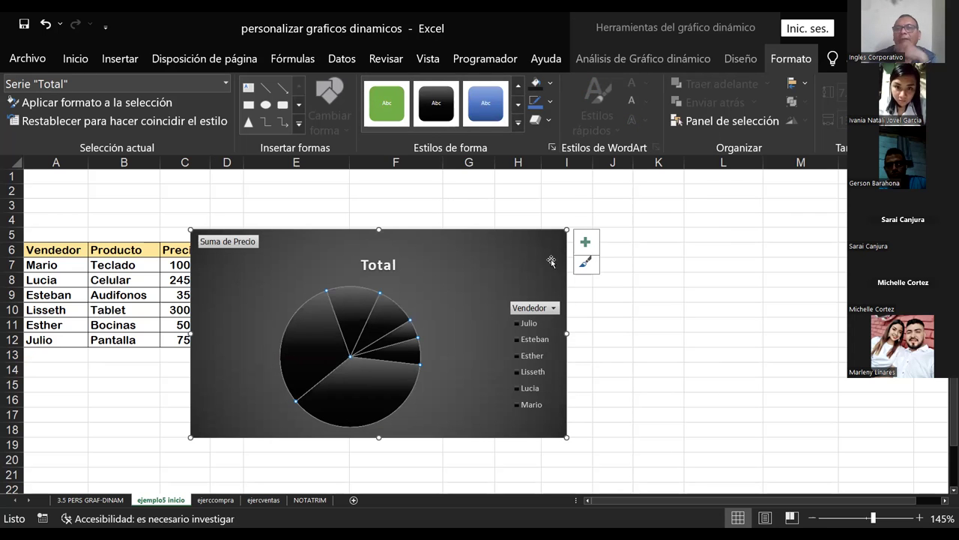
{"action": "left_click", "coordinate": [742, 62]}
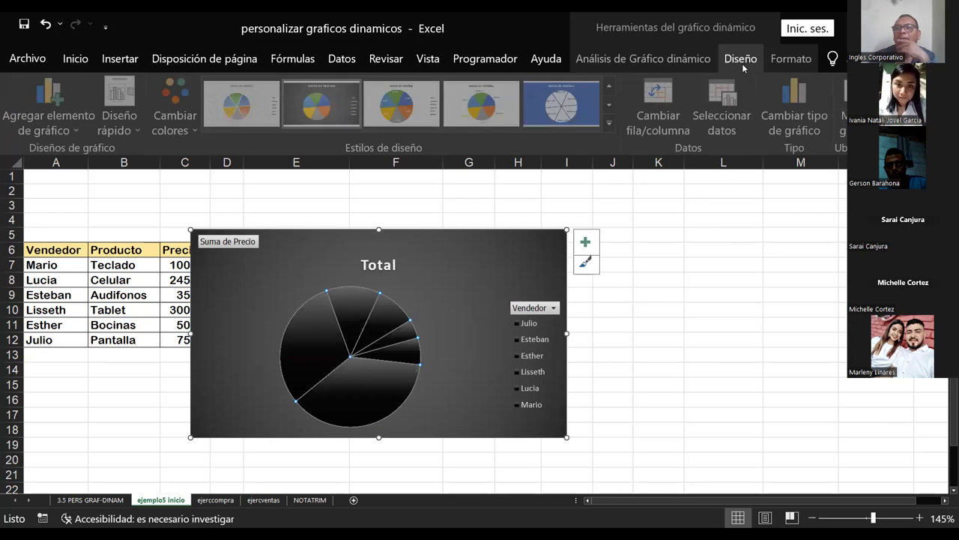
{"action": "left_click", "coordinate": [800, 59]}
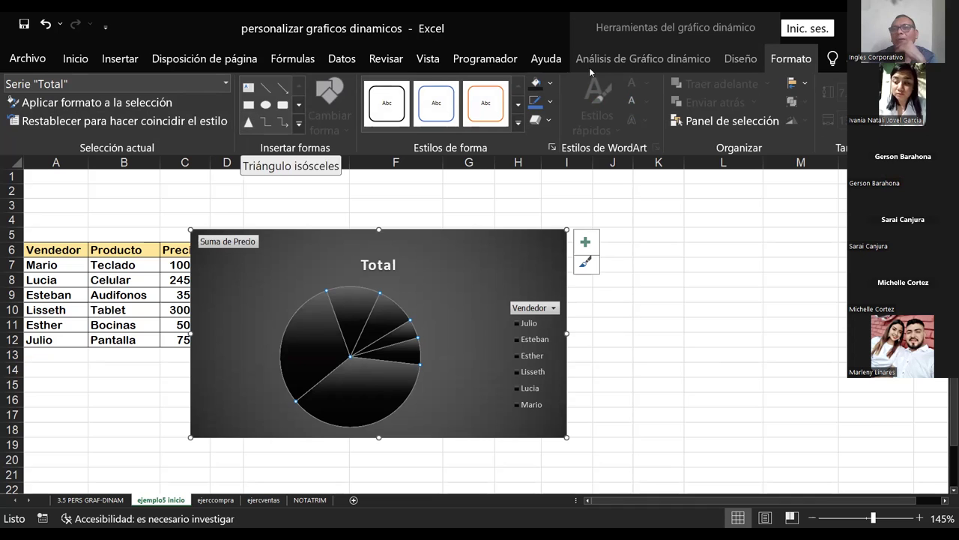
{"action": "left_click", "coordinate": [742, 59]}
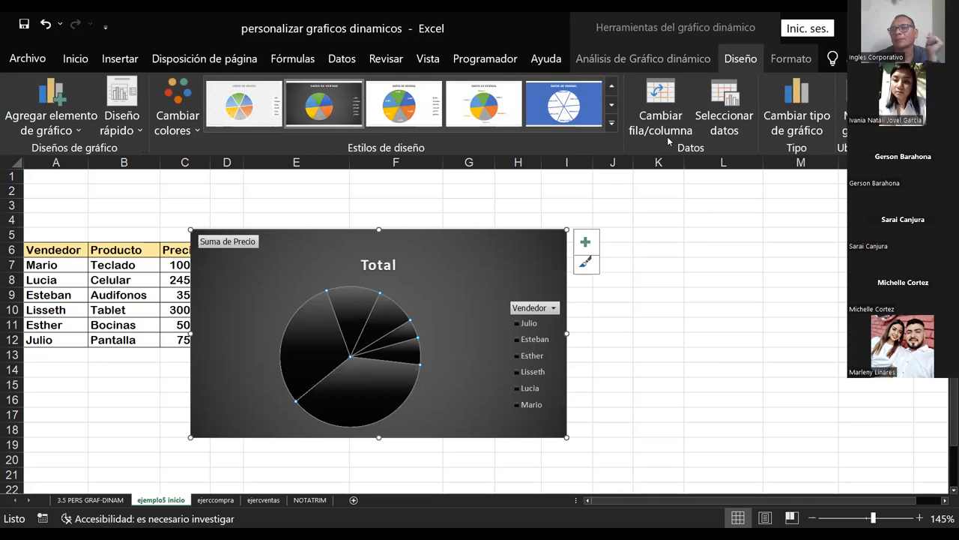
{"action": "left_click", "coordinate": [657, 59]}
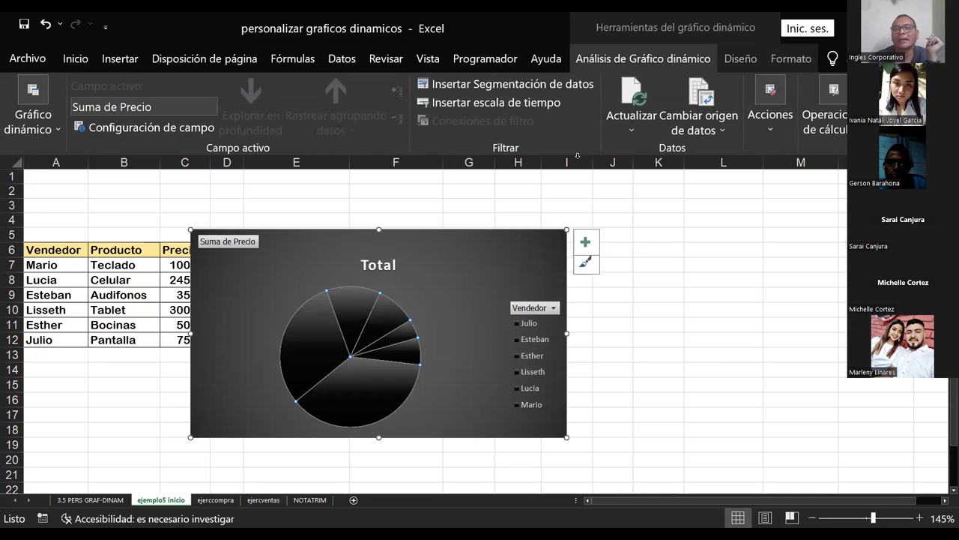
Insert a Precio slicer, move it up-right, and filter the chart to 35.00
{"action": "left_click", "coordinate": [473, 84]}
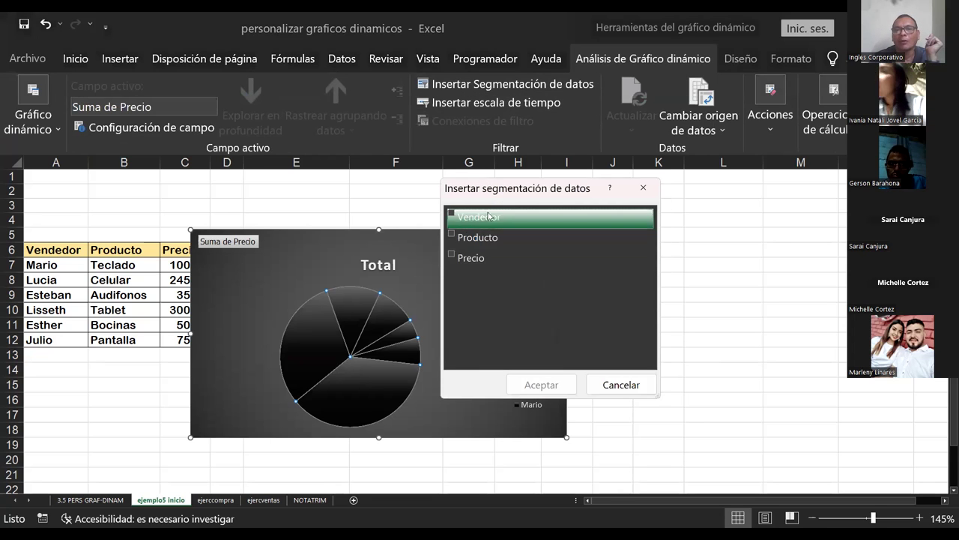
{"action": "left_click", "coordinate": [450, 257]}
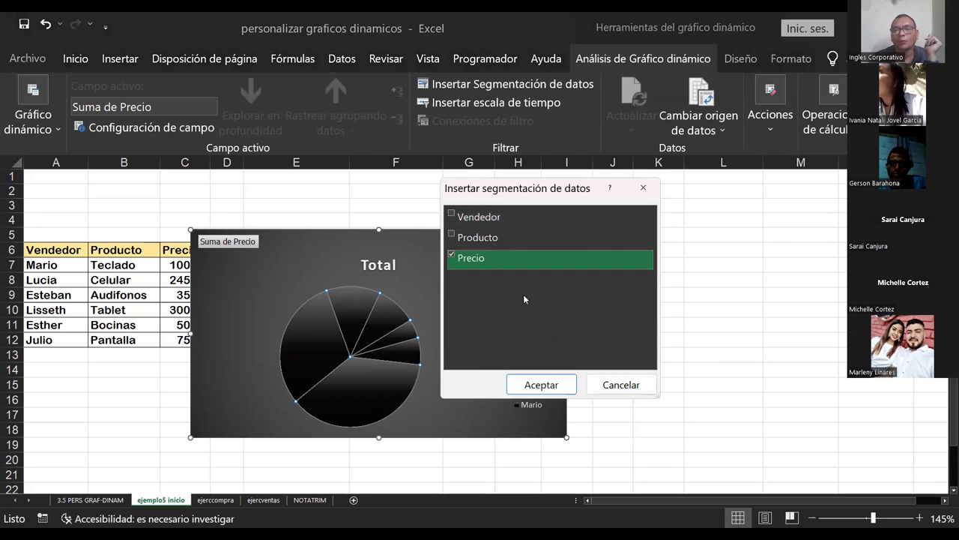
{"action": "left_click", "coordinate": [541, 385]}
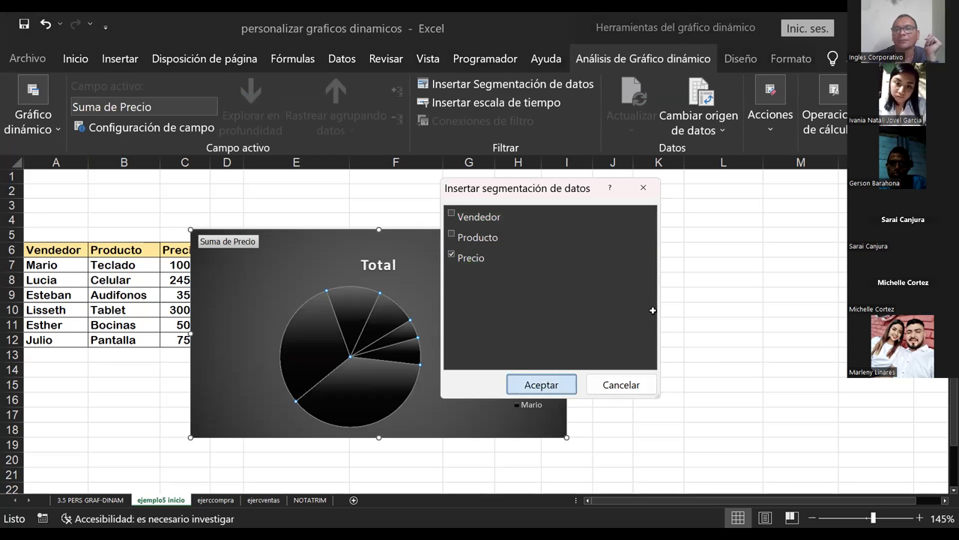
{"action": "left_click_drag", "start_coordinate": [680, 214], "coordinate": [745, 191]}
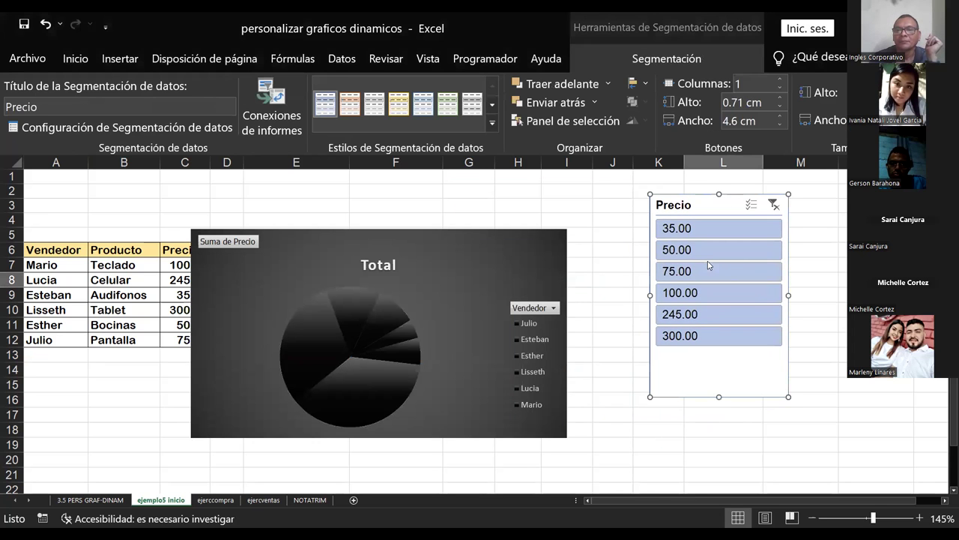
{"action": "left_click", "coordinate": [689, 228]}
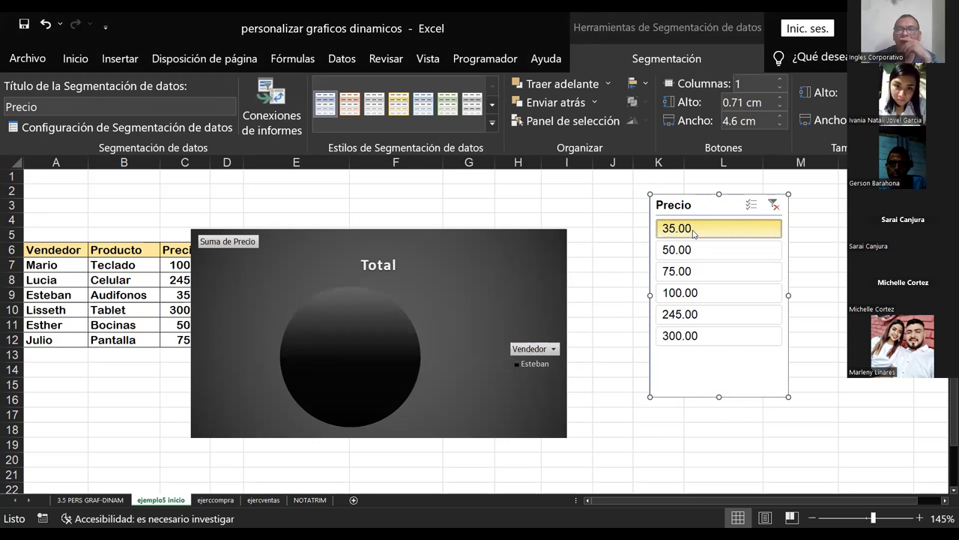
Add a data label to the remaining Esteban pie slice
{"action": "left_click", "coordinate": [312, 308]}
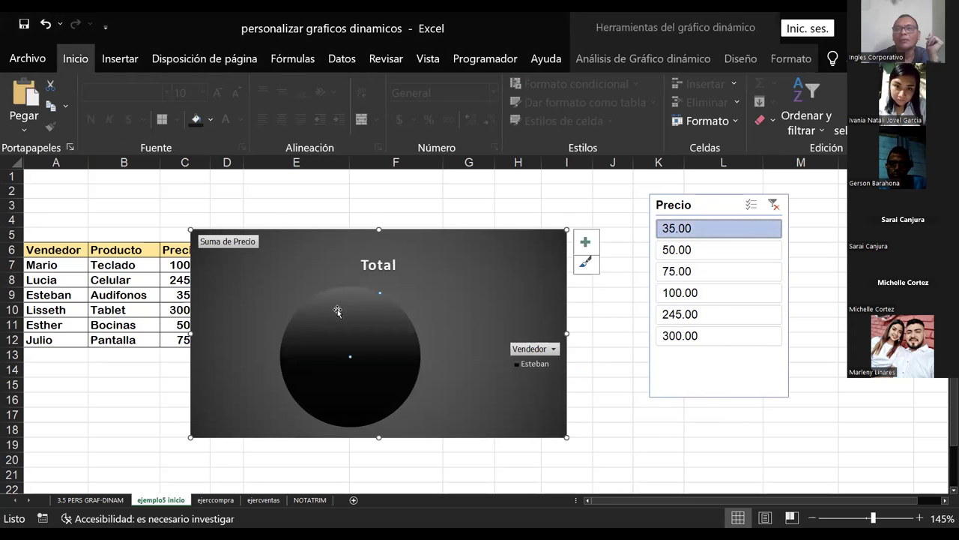
{"action": "right_click", "coordinate": [340, 349]}
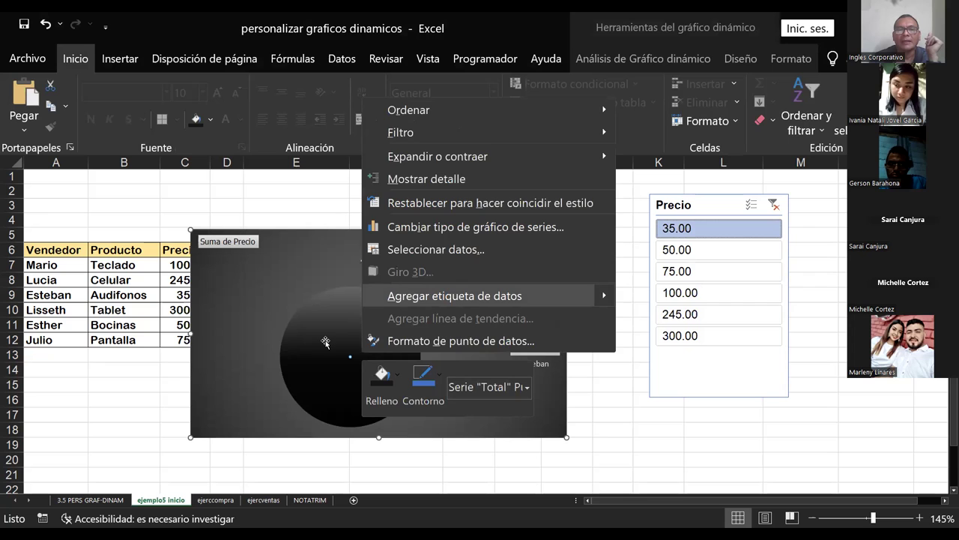
{"action": "key", "text": "Return"}
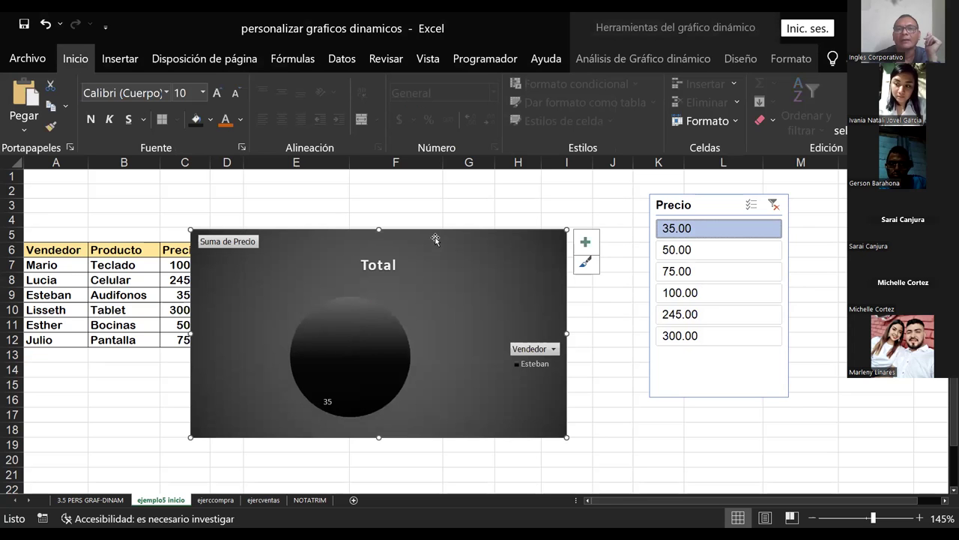
{"action": "double_click", "coordinate": [437, 232]}
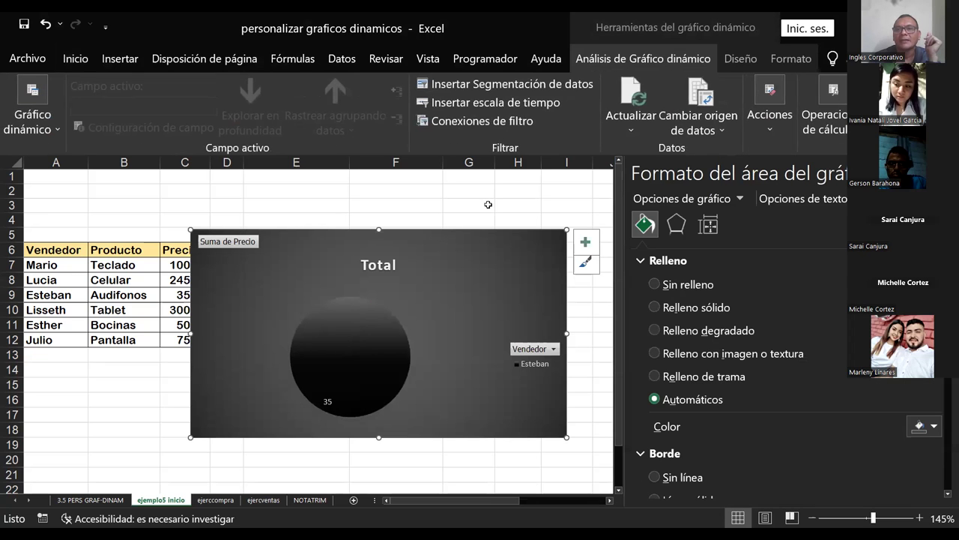
Give the chart background an orange shape style and make the Esteban slice white
{"action": "left_click", "coordinate": [744, 59]}
{"action": "left_click", "coordinate": [790, 59]}
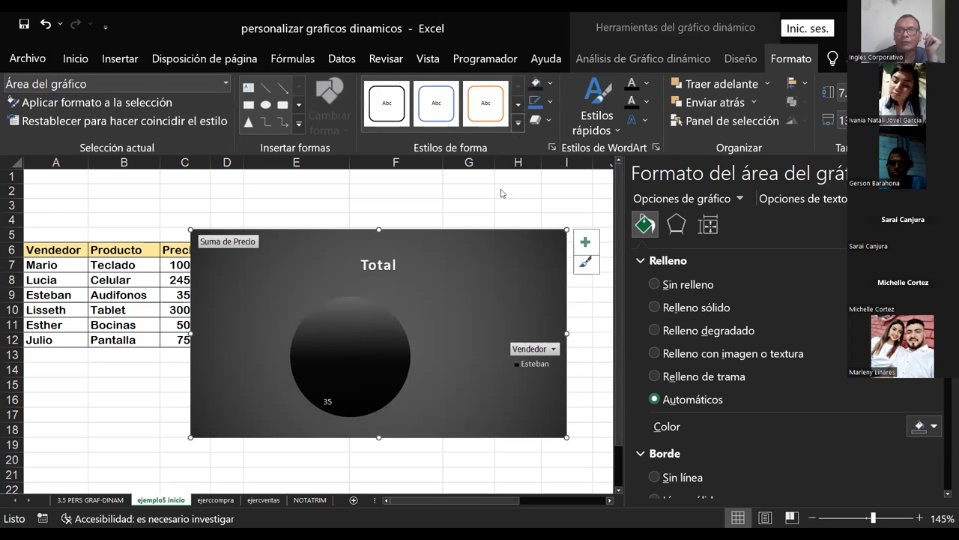
{"action": "left_click", "coordinate": [520, 125]}
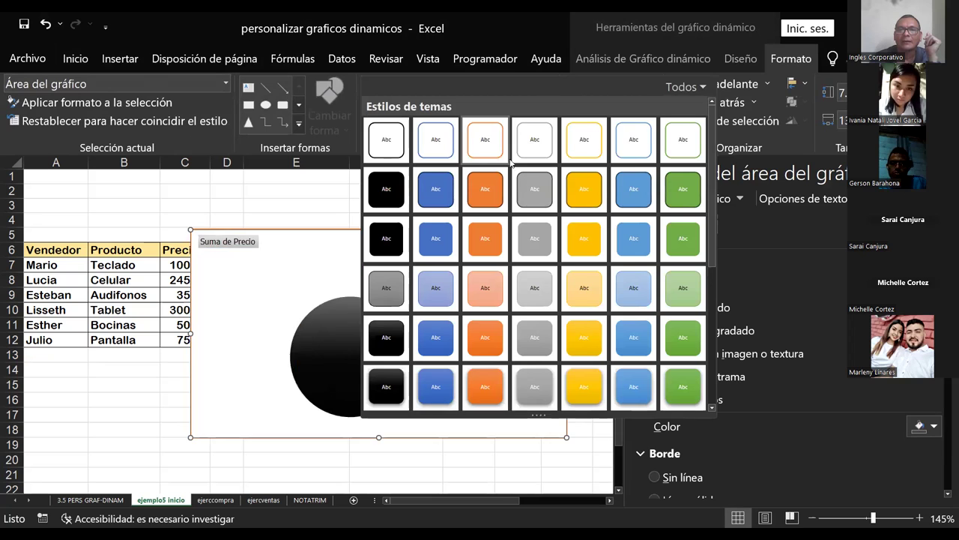
{"action": "left_click", "coordinate": [346, 345]}
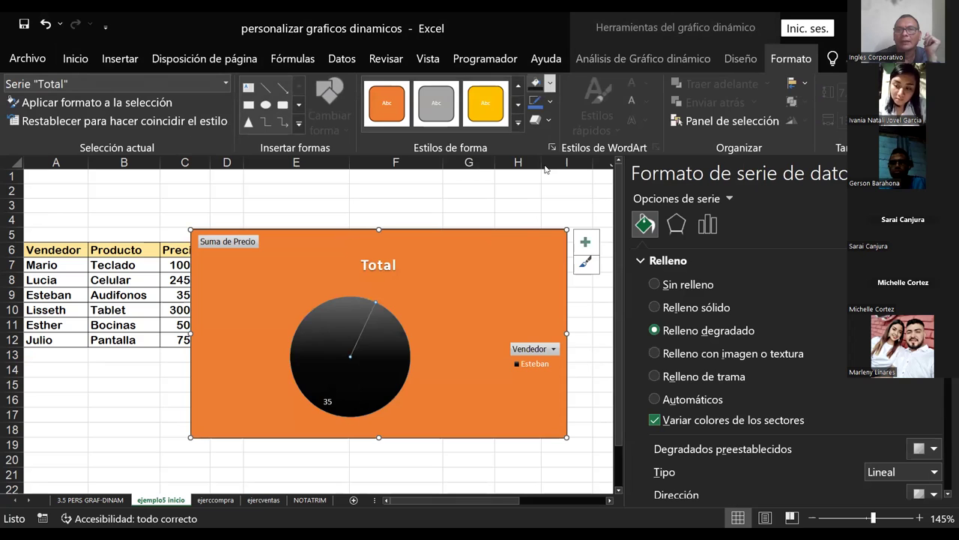
{"action": "left_click", "coordinate": [550, 82]}
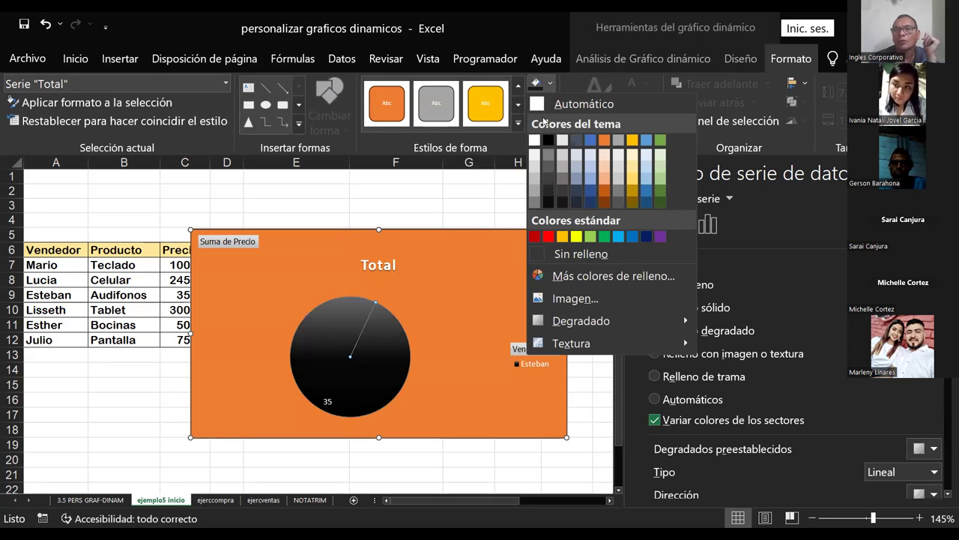
{"action": "left_click", "coordinate": [550, 83]}
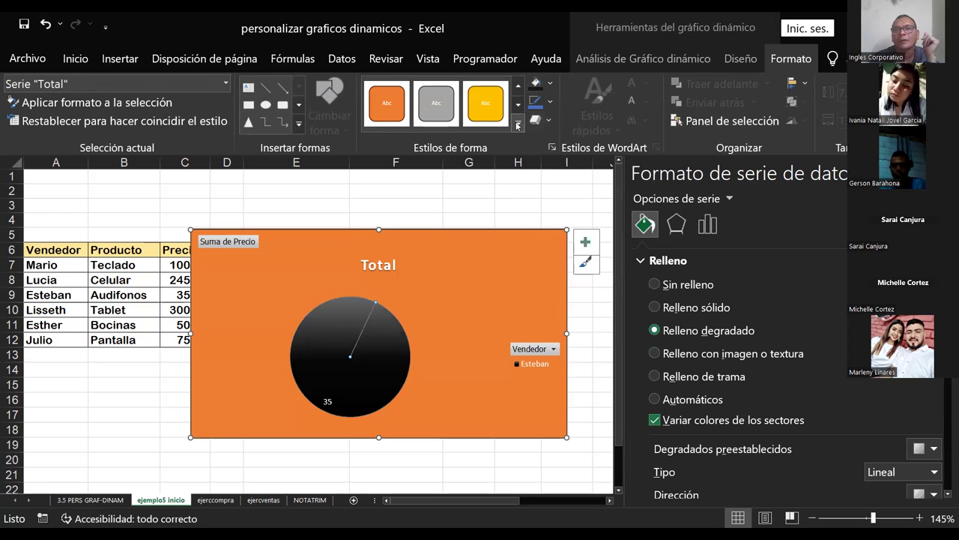
{"action": "left_click", "coordinate": [341, 346]}
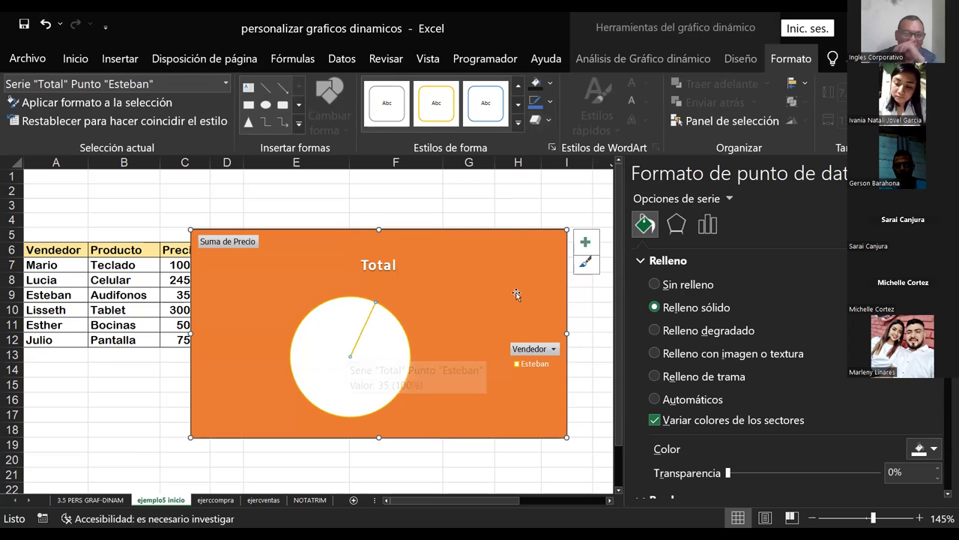
Hide the pie's 35 data label and select the Total series
{"action": "left_click", "coordinate": [585, 241]}
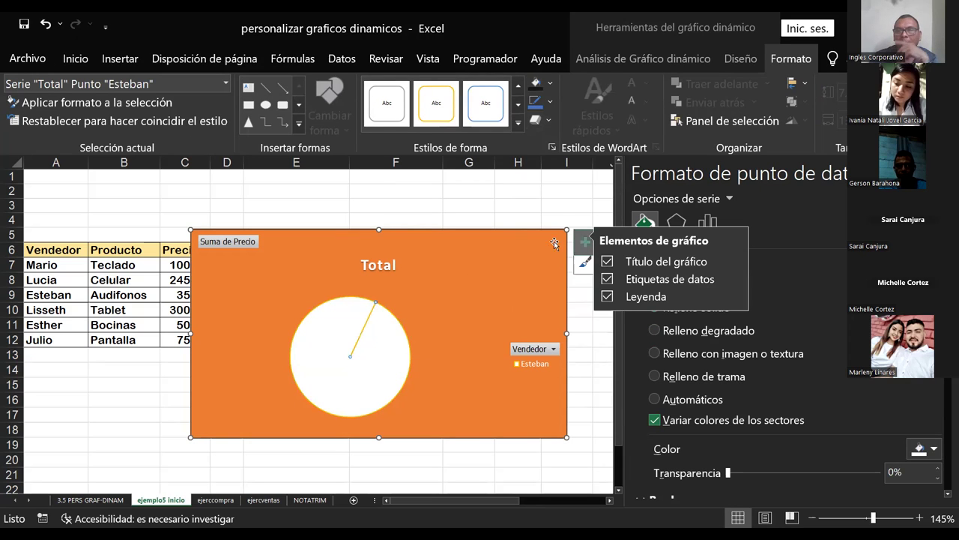
{"action": "left_click", "coordinate": [608, 279]}
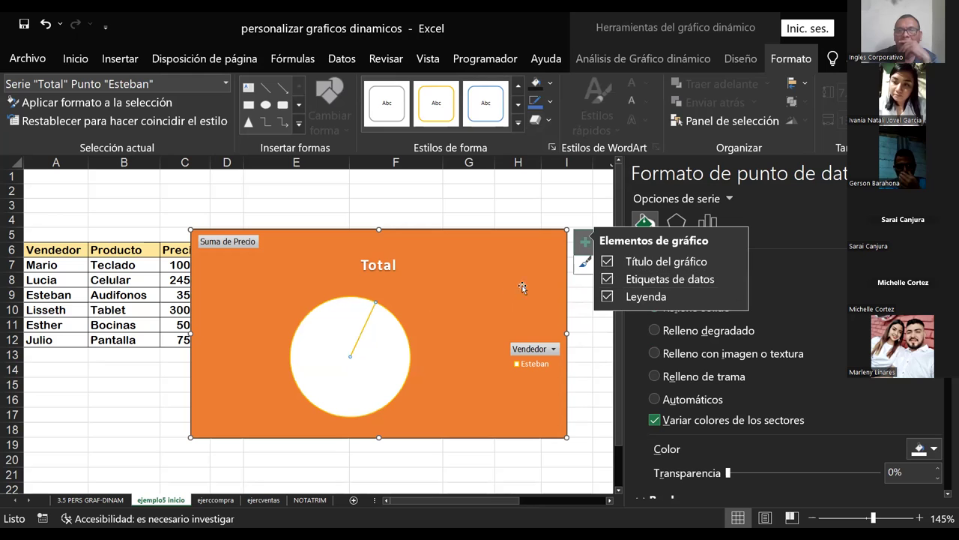
{"action": "left_click", "coordinate": [278, 278]}
{"action": "left_click", "coordinate": [330, 327]}
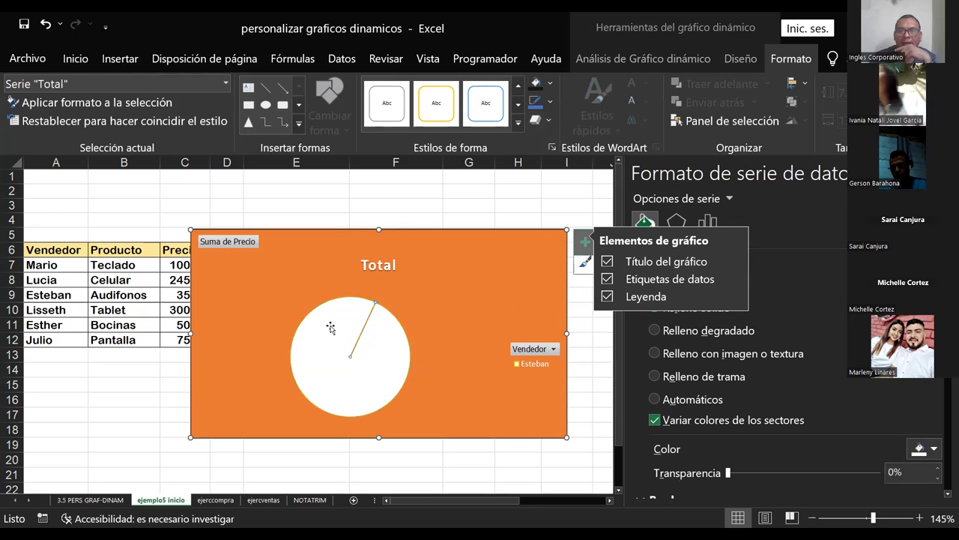
Open and dismiss Select Data for the series, then bring up Change Series Chart Type
{"action": "right_click", "coordinate": [330, 327]}
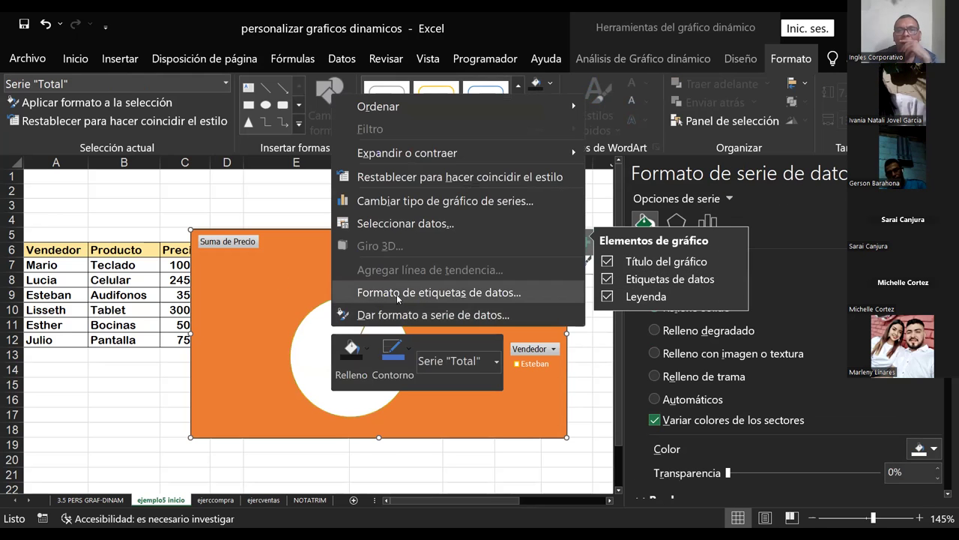
{"action": "left_click", "coordinate": [418, 223]}
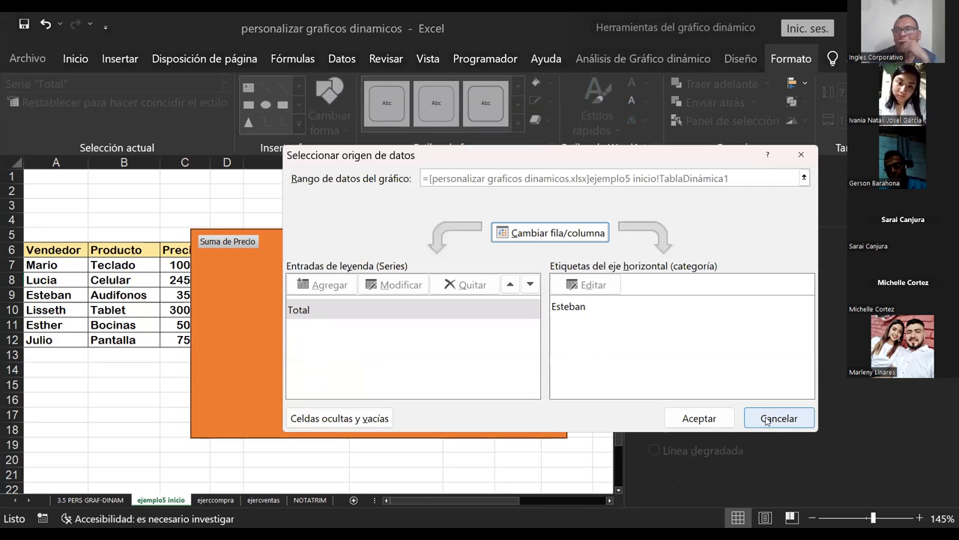
{"action": "key", "text": "Escape"}
{"action": "left_click", "coordinate": [361, 335]}
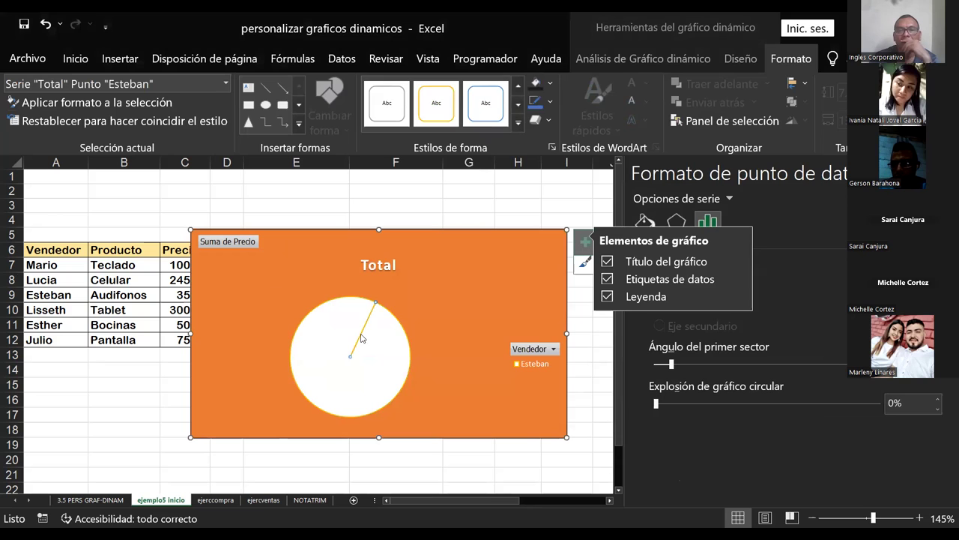
{"action": "right_click", "coordinate": [360, 338]}
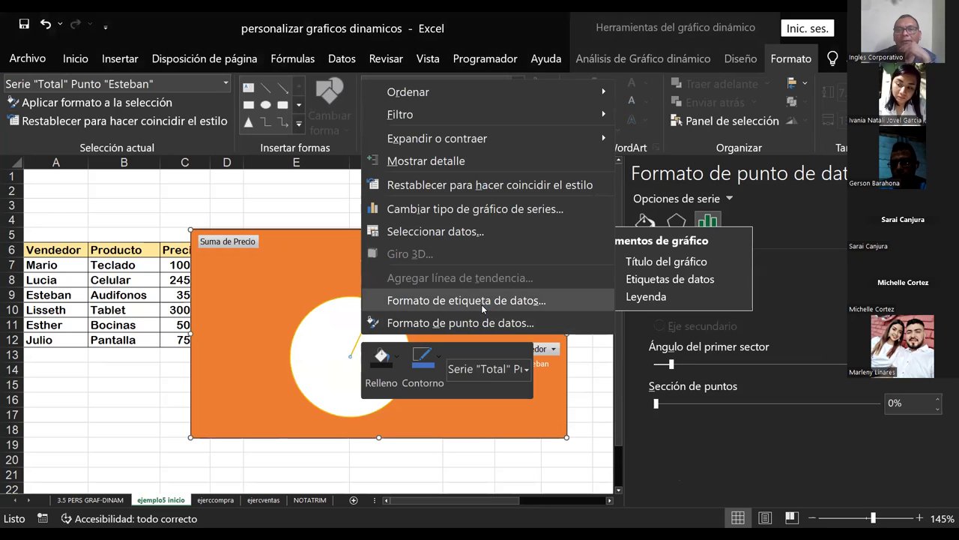
{"action": "left_click", "coordinate": [446, 210]}
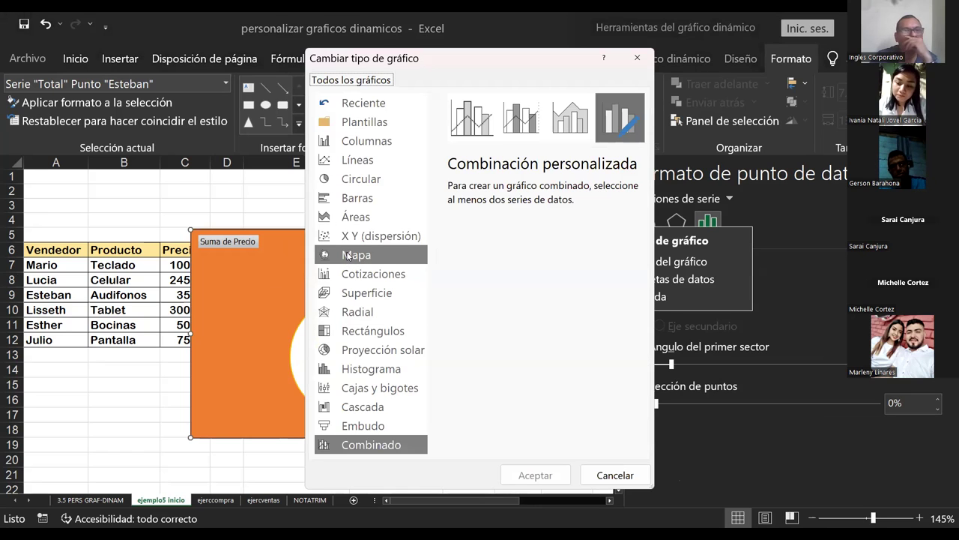
Switch the pivot chart to a 3-D Clustered Column chart showing Esteban's 35 column
{"action": "left_click", "coordinate": [380, 149]}
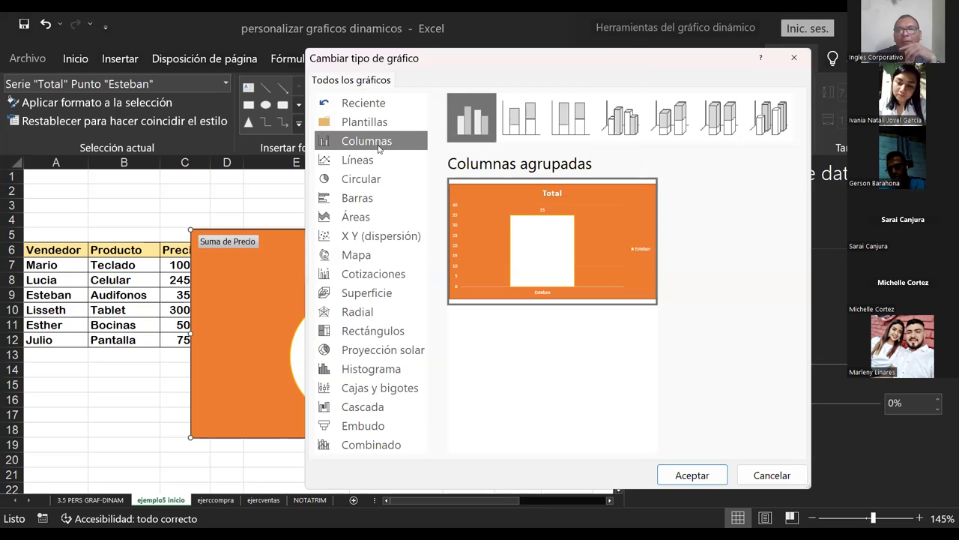
{"action": "left_click", "coordinate": [626, 122]}
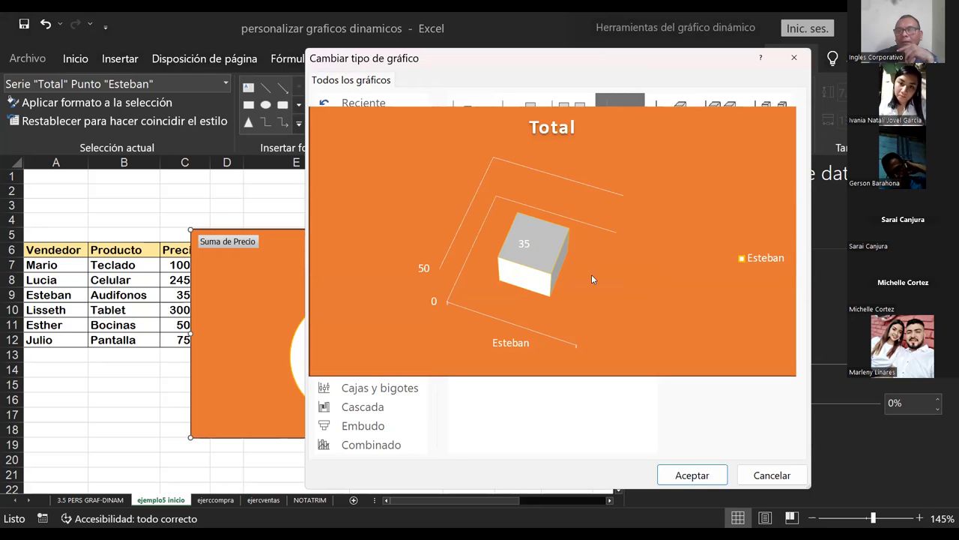
{"action": "left_click", "coordinate": [690, 484]}
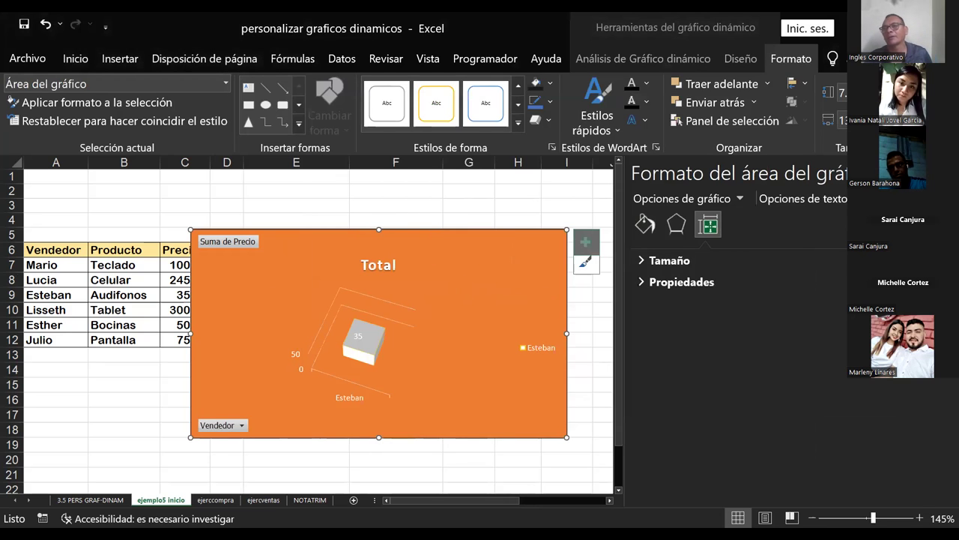
Clear the Precio slicer filter to show all six sellers, then move the chart up and right
{"action": "left_click", "coordinate": [940, 173]}
{"action": "left_click", "coordinate": [686, 255]}
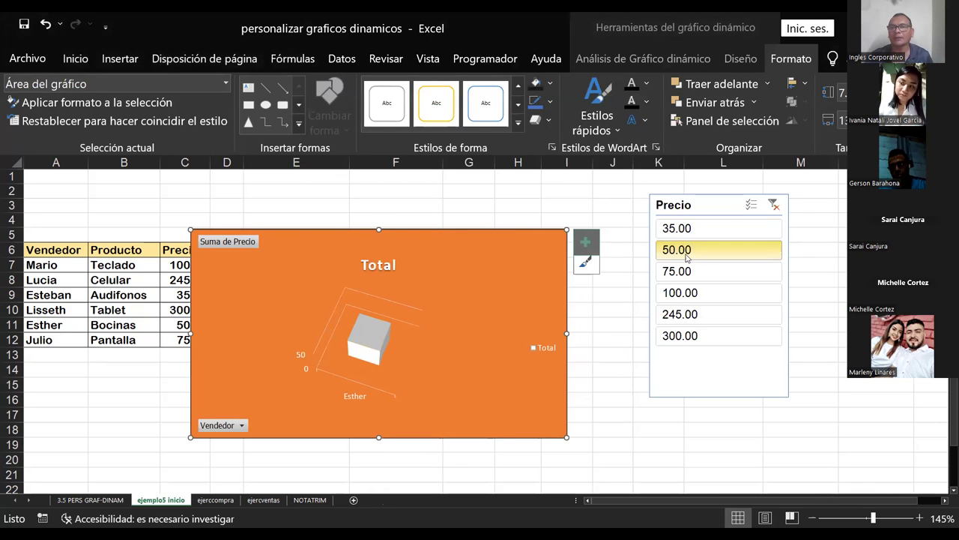
{"action": "left_click", "coordinate": [773, 204]}
{"action": "left_click", "coordinate": [748, 208]}
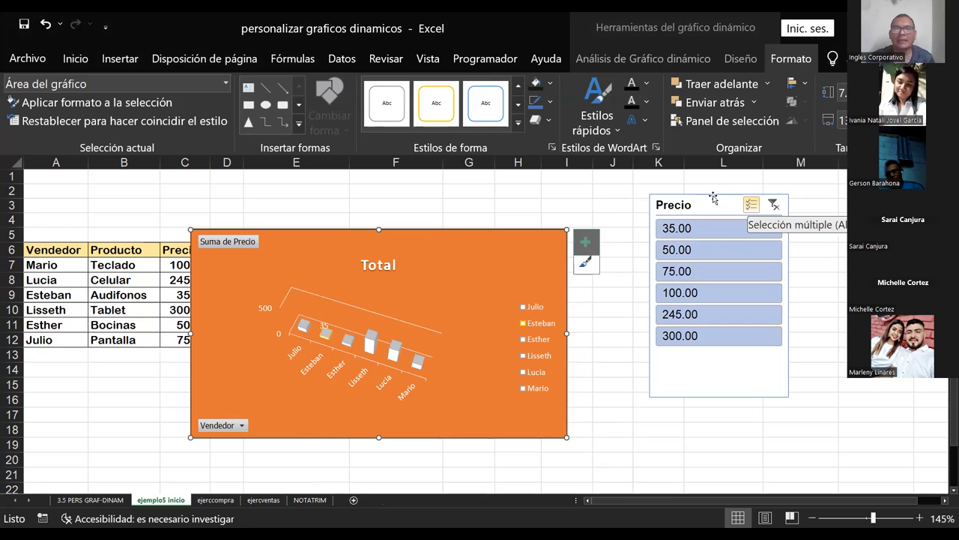
{"action": "left_click_drag", "start_coordinate": [358, 232], "coordinate": [351, 204]}
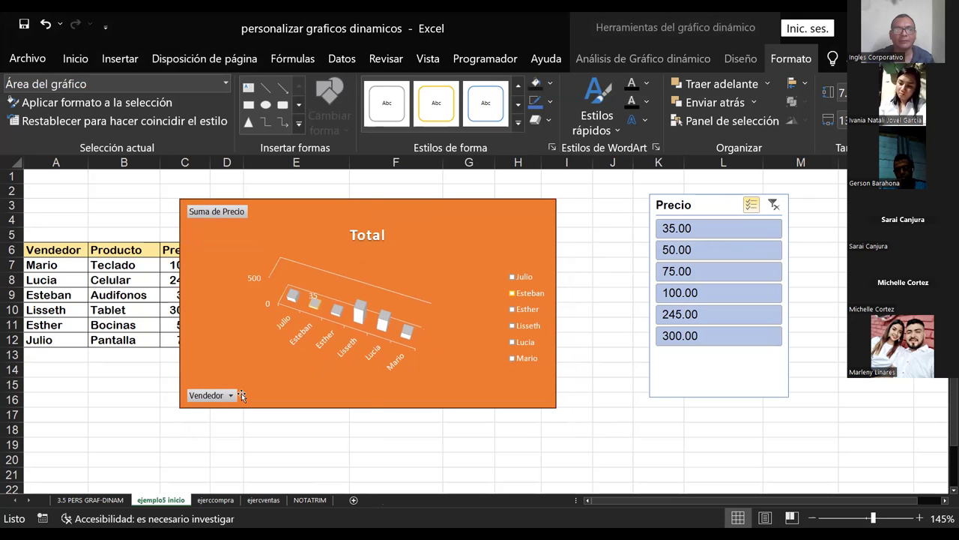
{"action": "left_click_drag", "start_coordinate": [242, 396], "coordinate": [295, 385]}
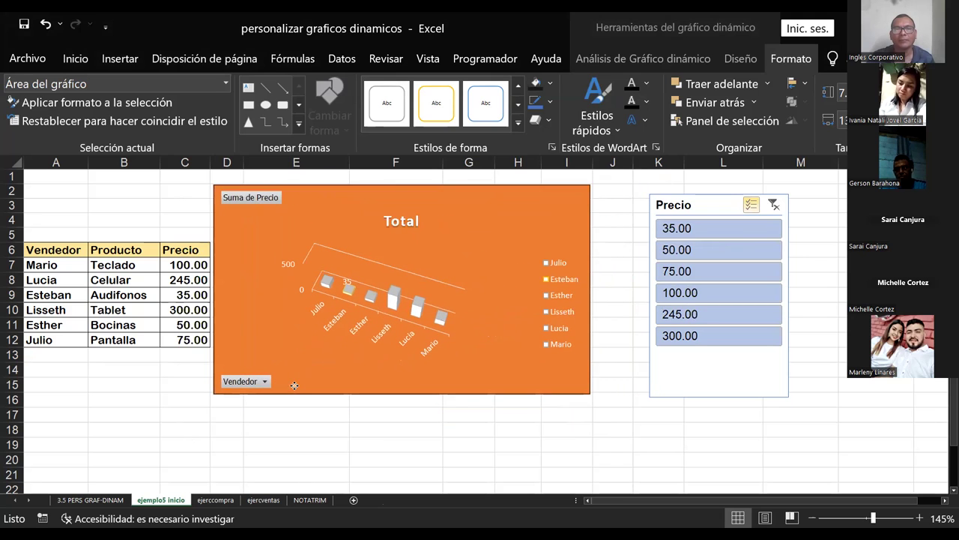
Select the Total series data labels for formatting from the Home tab
{"action": "left_click", "coordinate": [347, 294]}
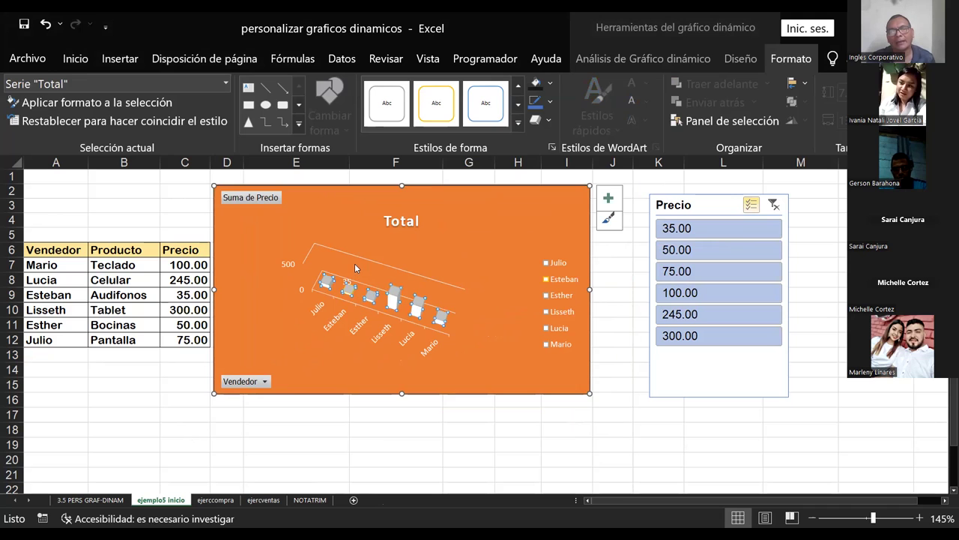
{"action": "left_click", "coordinate": [441, 249]}
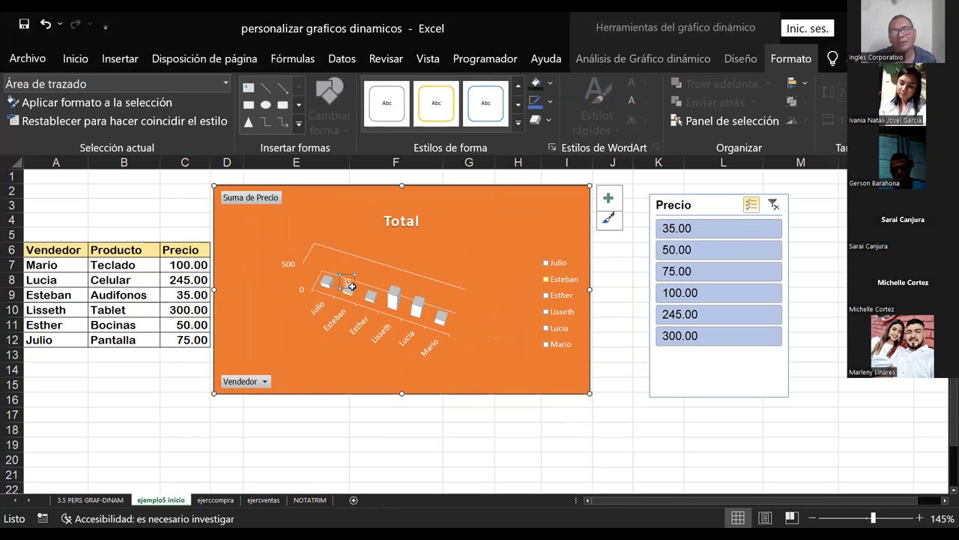
{"action": "double_click", "coordinate": [352, 285]}
{"action": "left_click", "coordinate": [372, 299]}
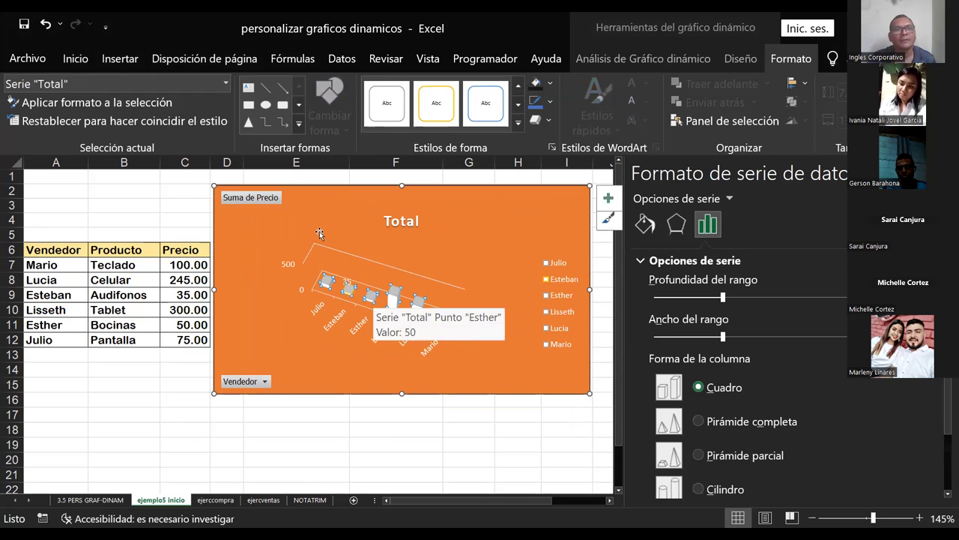
{"action": "left_click", "coordinate": [75, 58]}
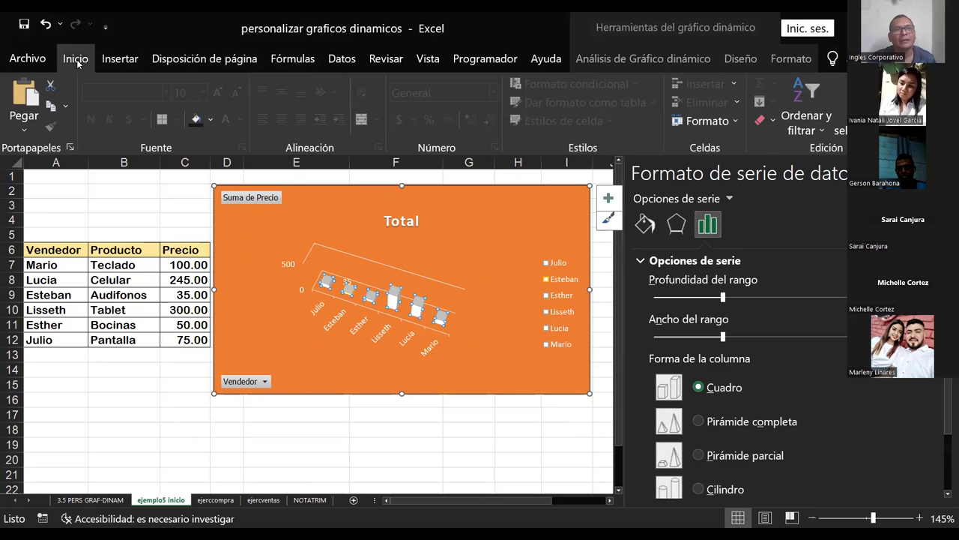
{"action": "right_click", "coordinate": [395, 298]}
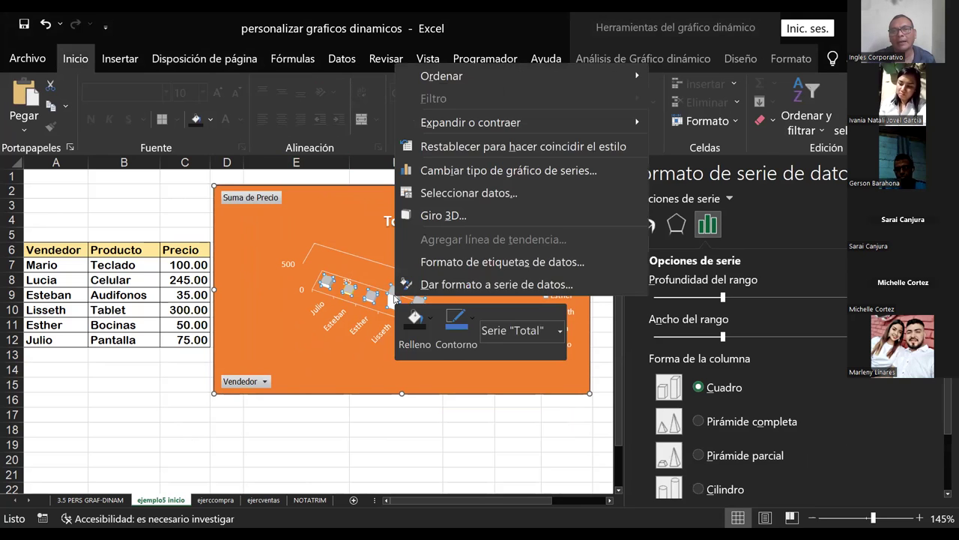
{"action": "left_click", "coordinate": [480, 262]}
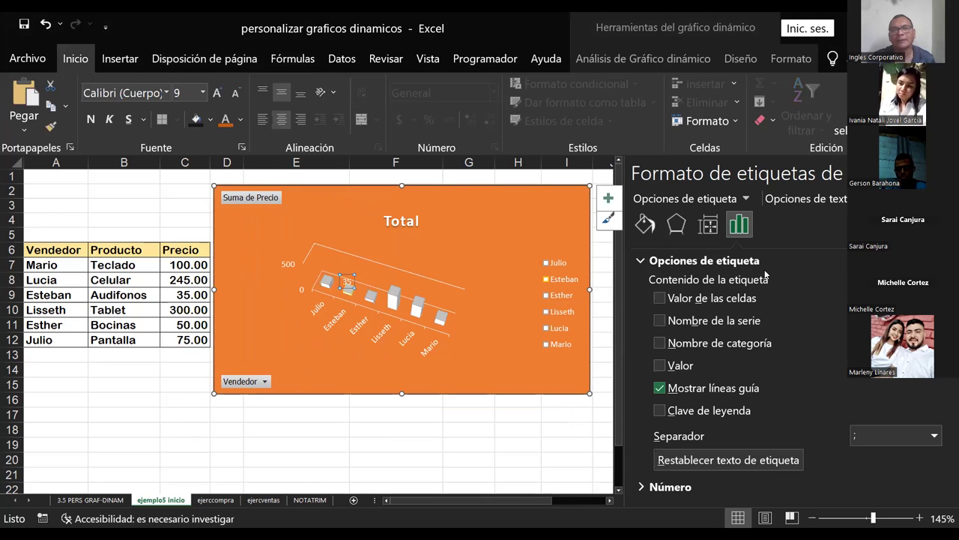
Enlarge the data label font to 11 pt and set it to Aptos Display
{"action": "left_click", "coordinate": [217, 94]}
{"action": "left_click", "coordinate": [216, 94]}
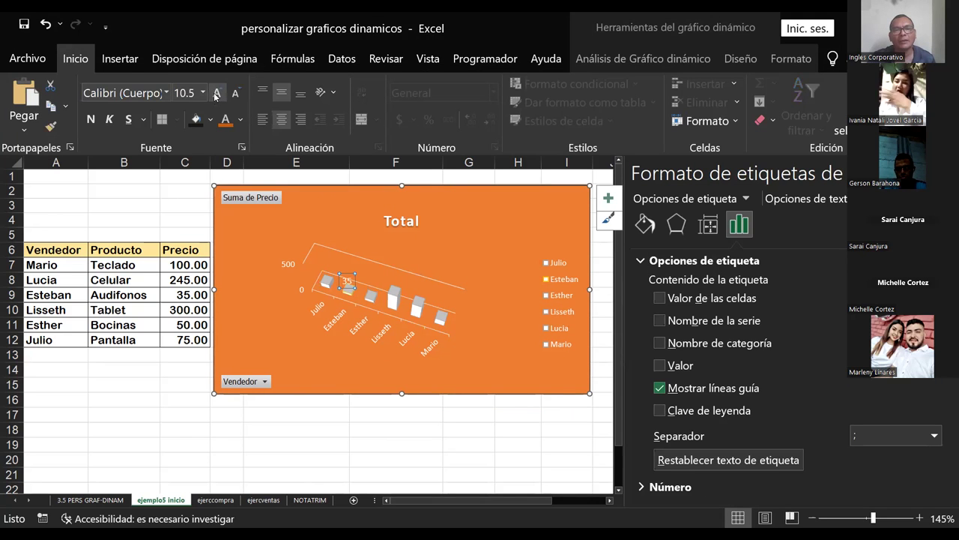
{"action": "left_click", "coordinate": [216, 94]}
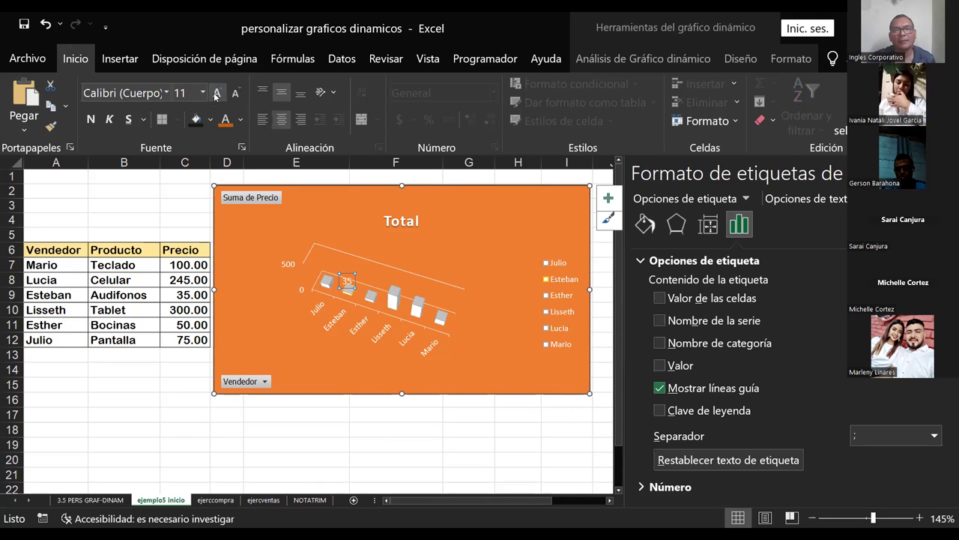
{"action": "left_click", "coordinate": [165, 92]}
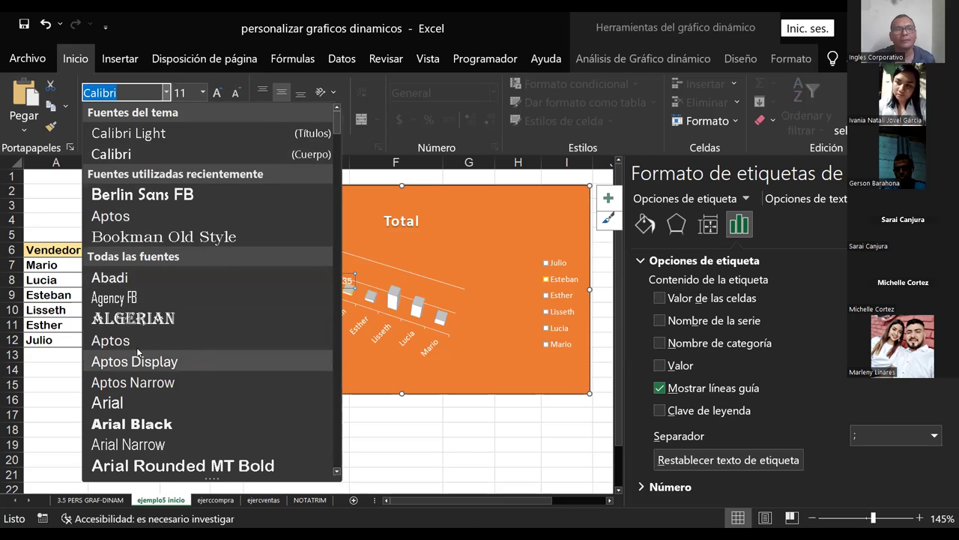
{"action": "left_click", "coordinate": [160, 362]}
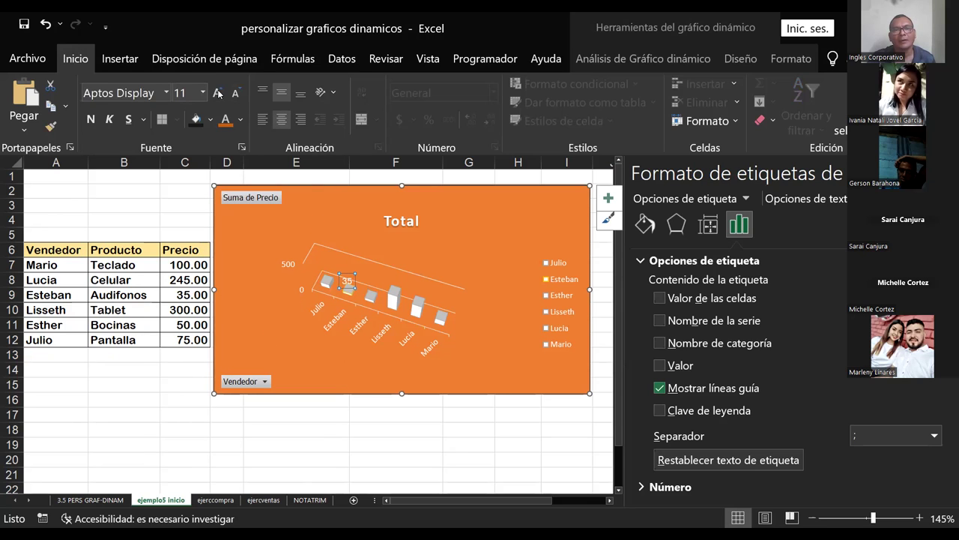
{"action": "left_click", "coordinate": [370, 296]}
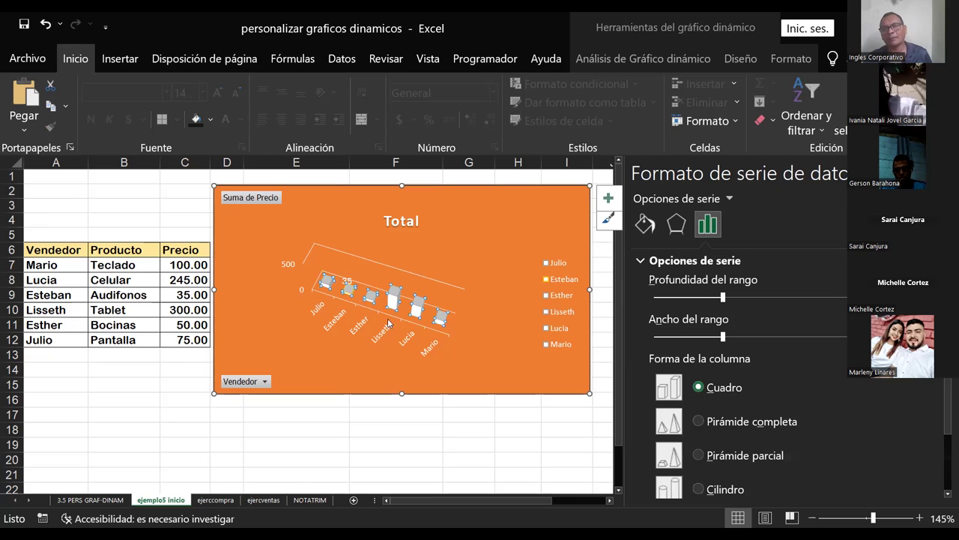
Browse the plot area's 3D Format bevel presets without applying any, leaving the chart unchanged
{"action": "left_click", "coordinate": [324, 333]}
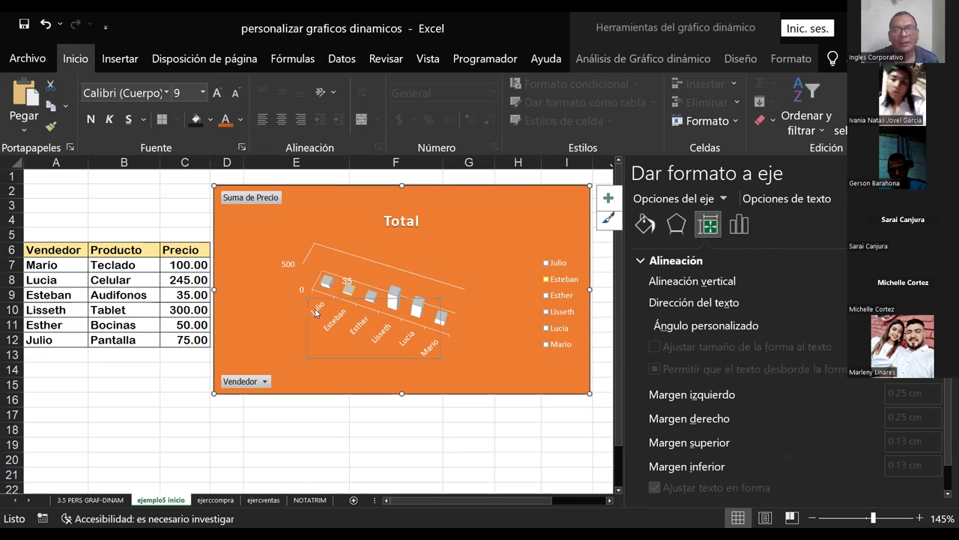
{"action": "left_click", "coordinate": [347, 282]}
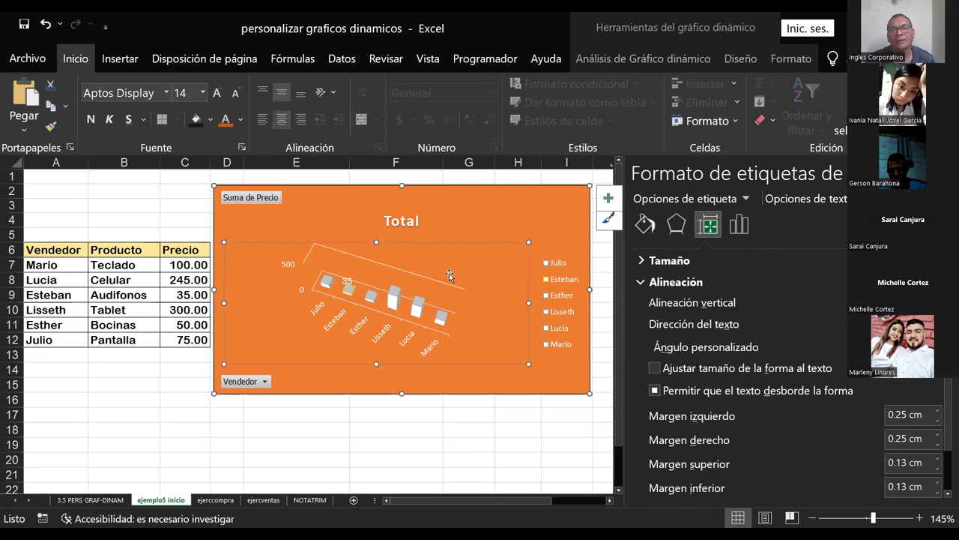
{"action": "left_click", "coordinate": [472, 243]}
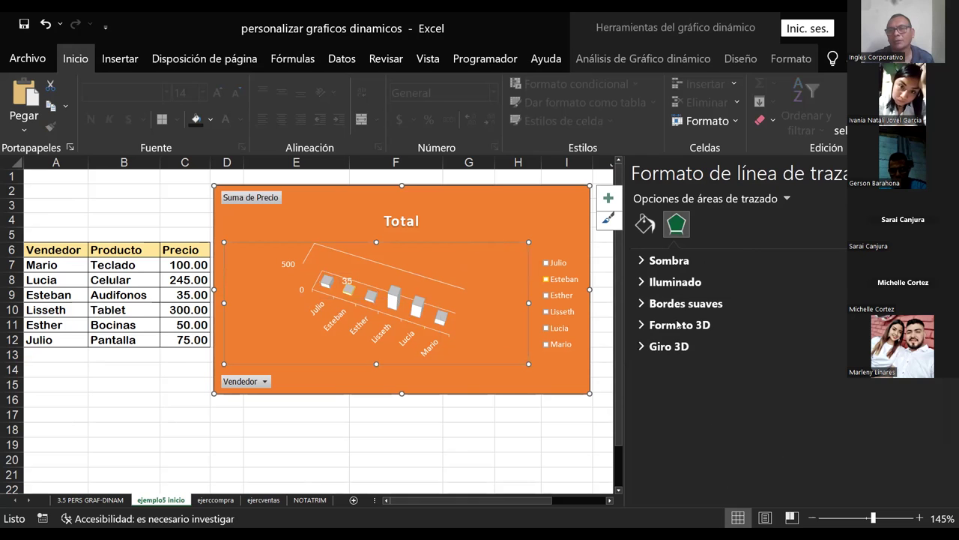
{"action": "left_click", "coordinate": [652, 326]}
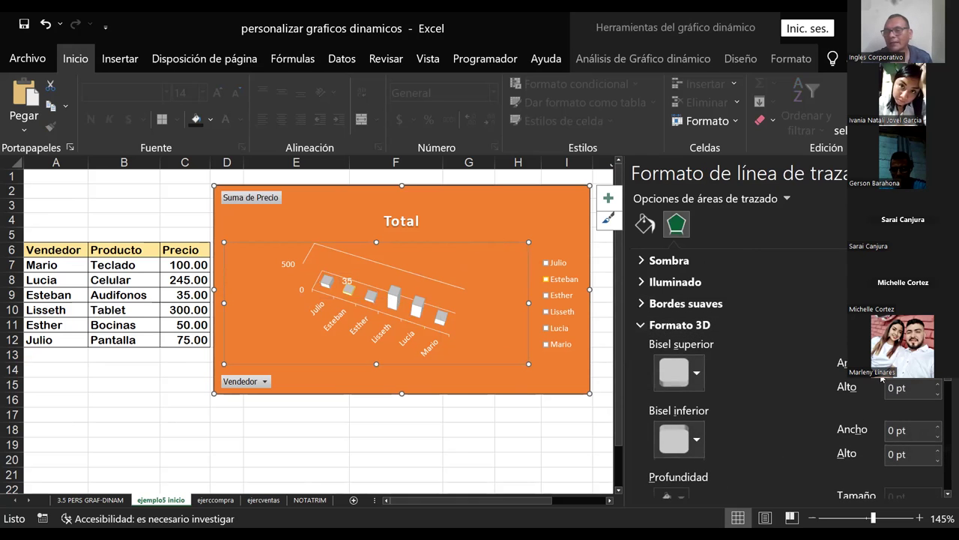
{"action": "scroll", "coordinate": [742, 375], "scroll_direction": "down", "scroll_amount": 5}
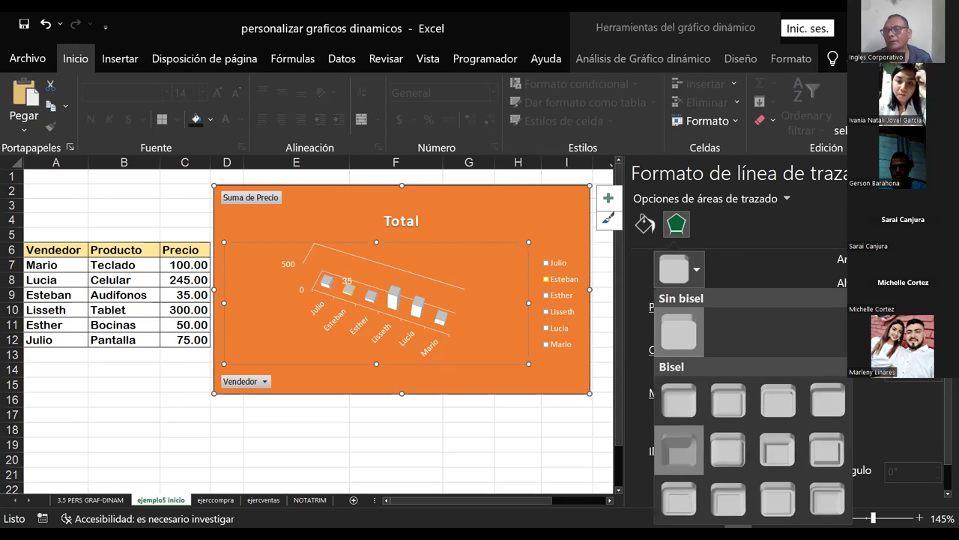
{"action": "key", "text": "Escape"}
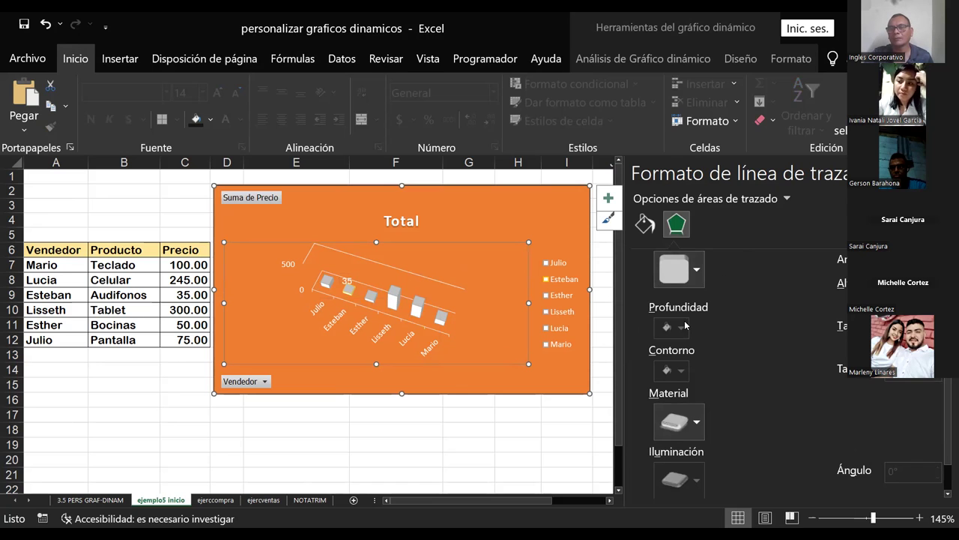
{"action": "scroll", "coordinate": [672, 359], "scroll_direction": "up", "scroll_amount": 1}
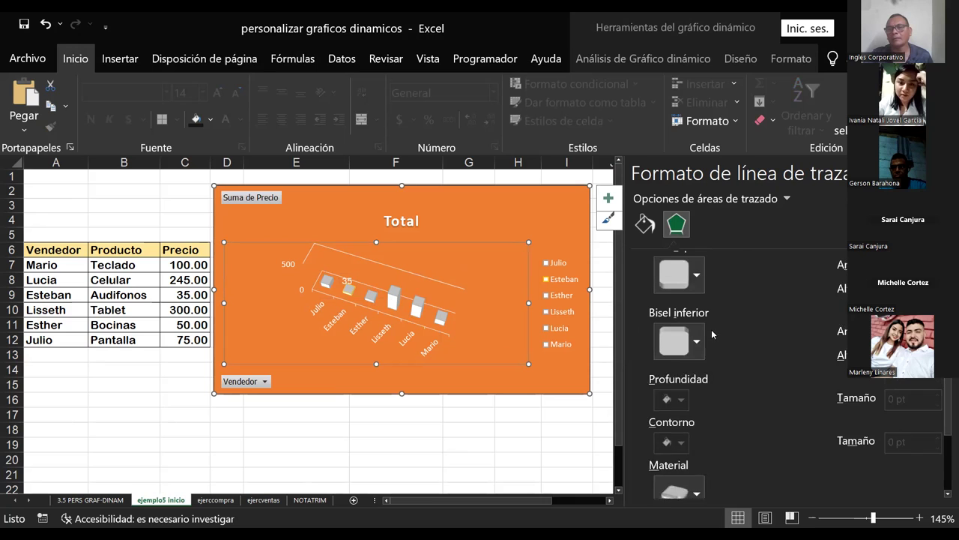
{"action": "scroll", "coordinate": [673, 333], "scroll_direction": "up", "scroll_amount": 1}
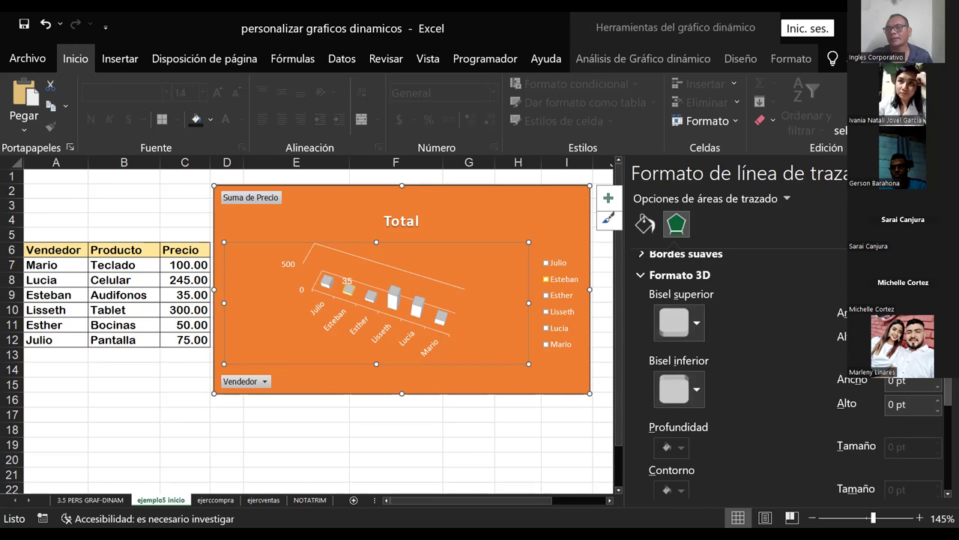
{"action": "scroll", "coordinate": [720, 360], "scroll_direction": "up", "scroll_amount": 1}
Set the horizontal seller axis type to Eje de texto, reviewing its tick mark and label options
{"action": "left_click", "coordinate": [943, 173]}
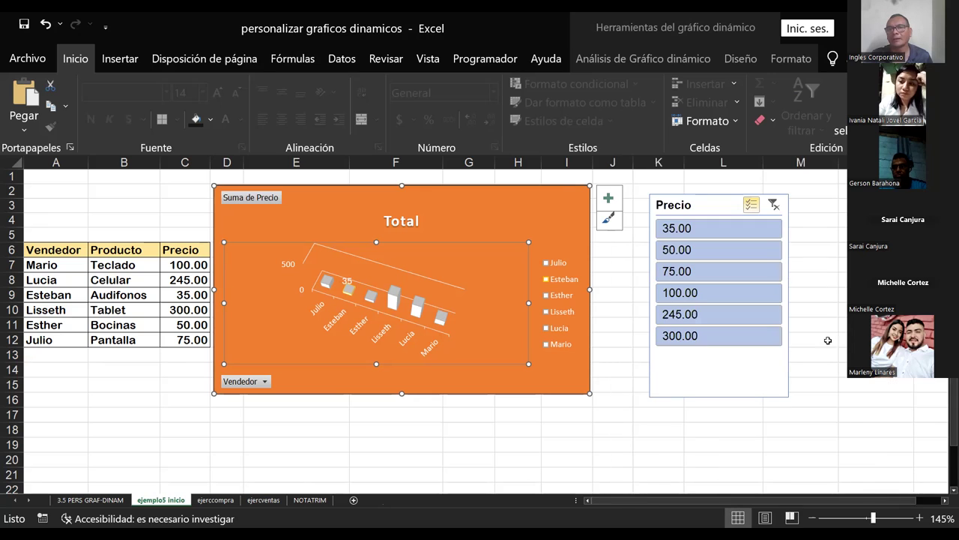
{"action": "left_click", "coordinate": [384, 312]}
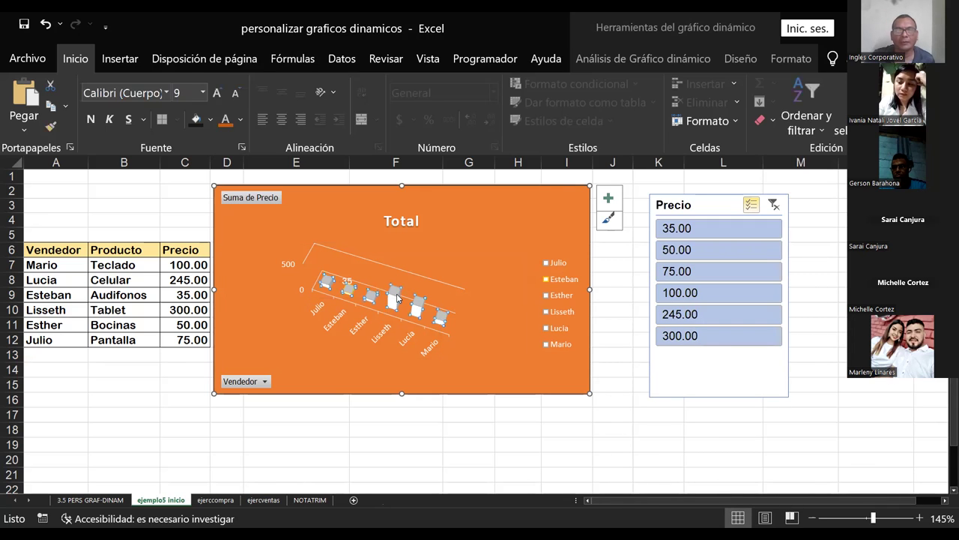
{"action": "double_click", "coordinate": [365, 356]}
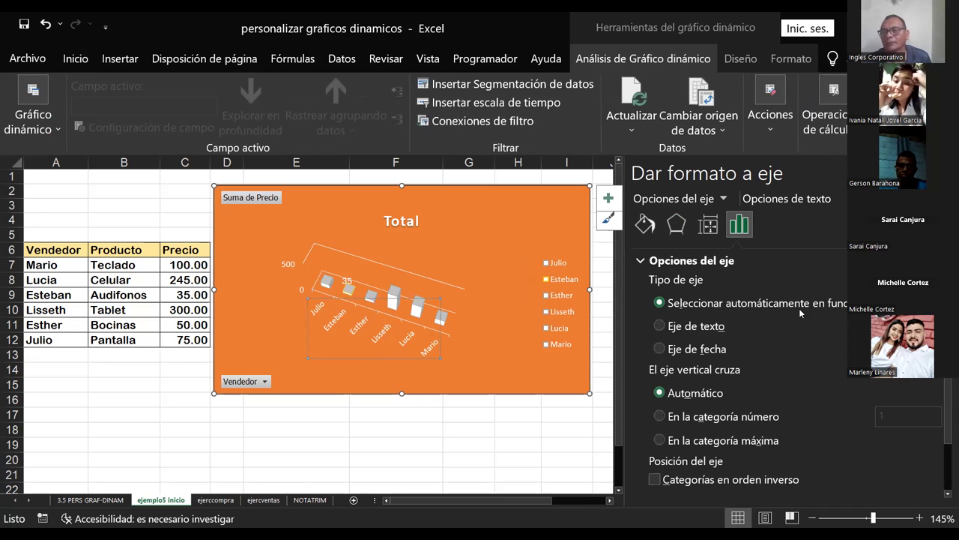
{"action": "left_click", "coordinate": [687, 327]}
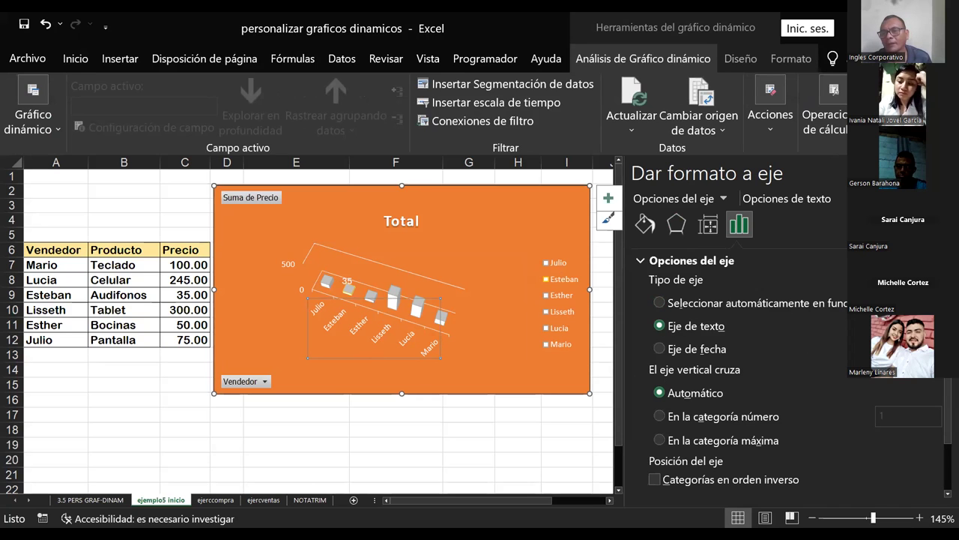
{"action": "scroll", "coordinate": [787, 375], "scroll_direction": "down", "scroll_amount": 2}
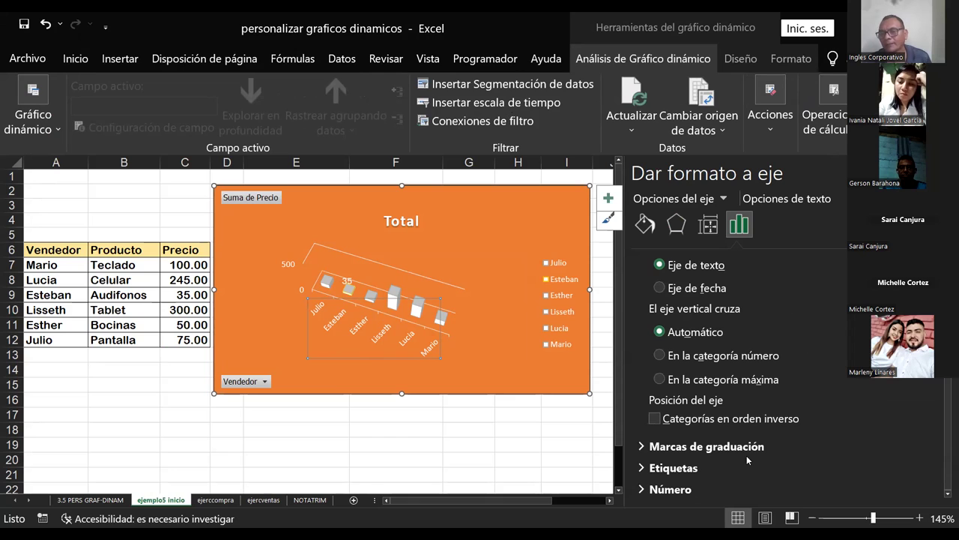
{"action": "left_click", "coordinate": [684, 469]}
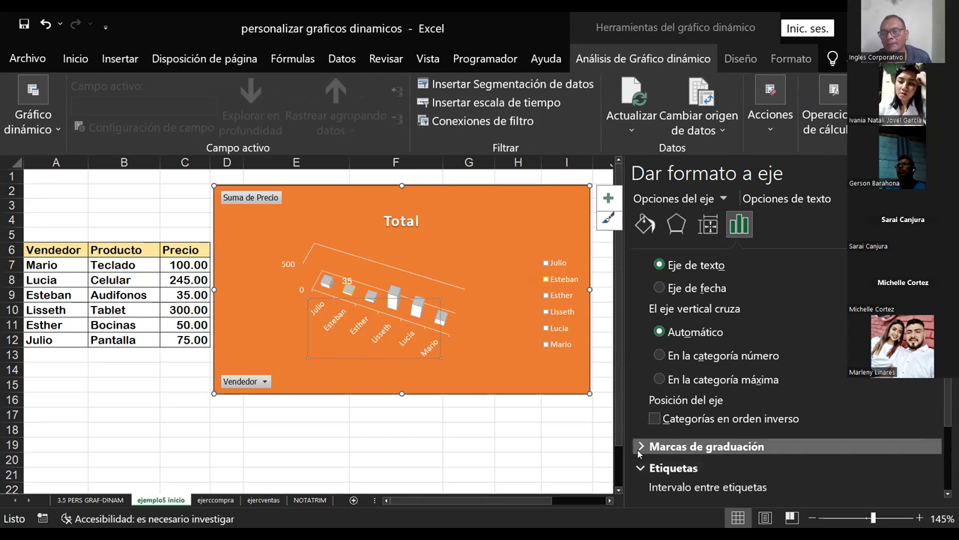
{"action": "left_click", "coordinate": [658, 449]}
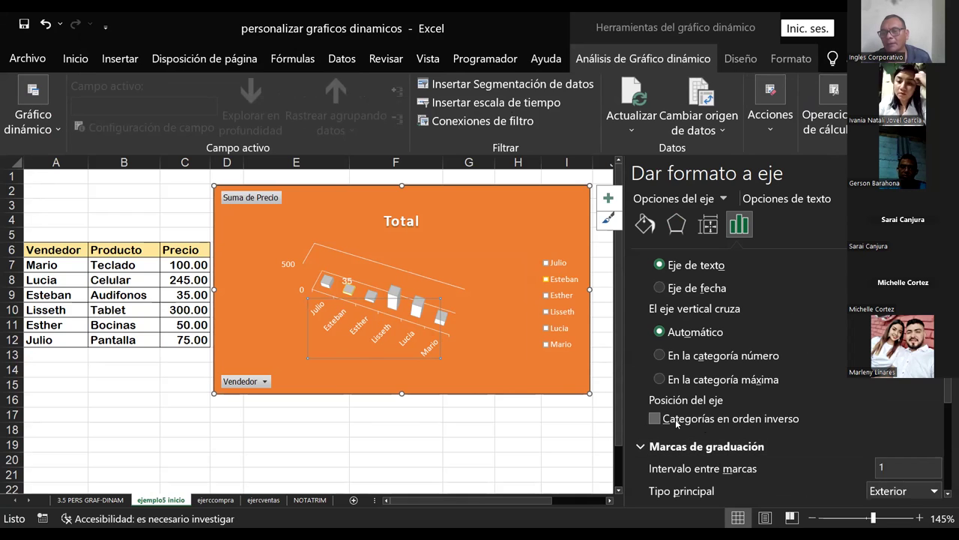
{"action": "scroll", "coordinate": [768, 397], "scroll_direction": "up", "scroll_amount": 1}
{"action": "scroll", "coordinate": [769, 398], "scroll_direction": "up", "scroll_amount": 1}
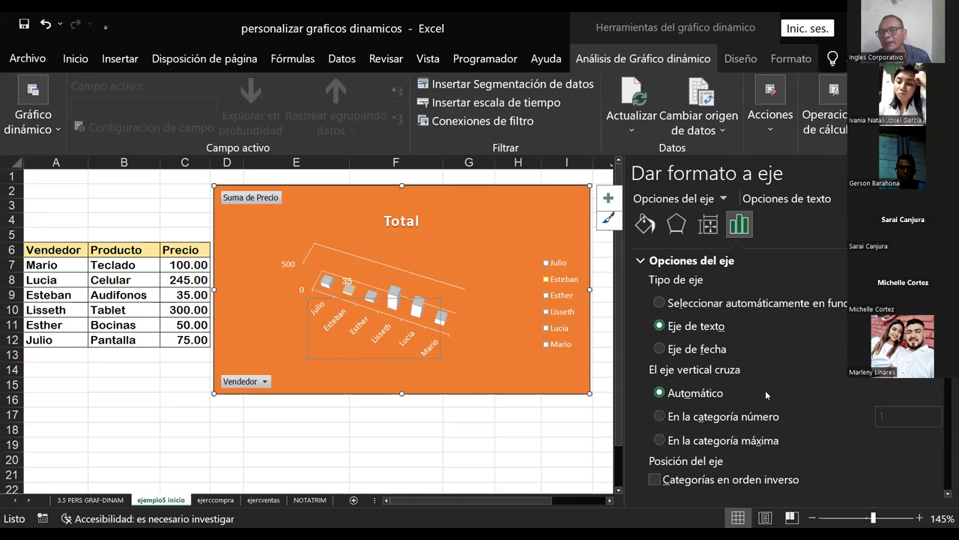
{"action": "left_click", "coordinate": [941, 173]}
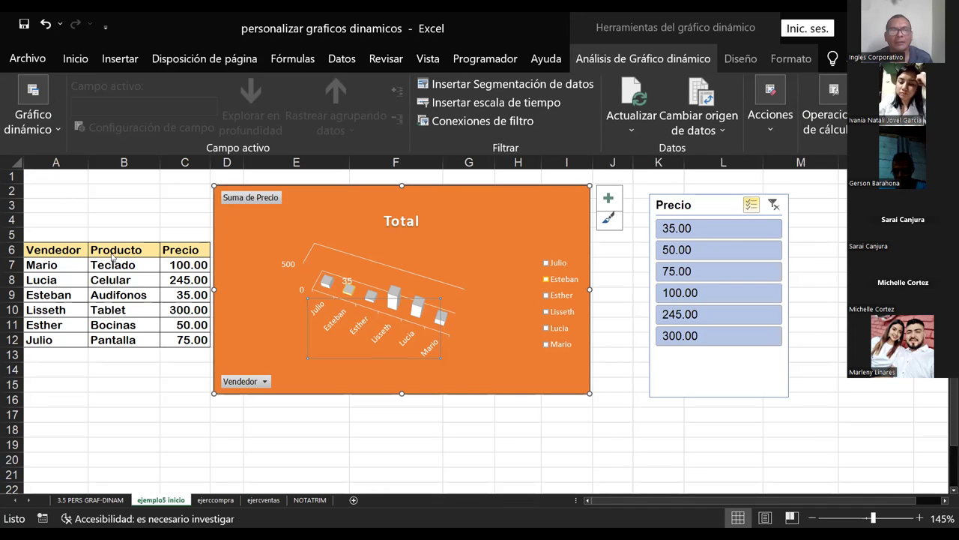
Leave the Vendedor filter and bar formatting unchanged, and nudge the chart slightly down
{"action": "left_click", "coordinate": [265, 382]}
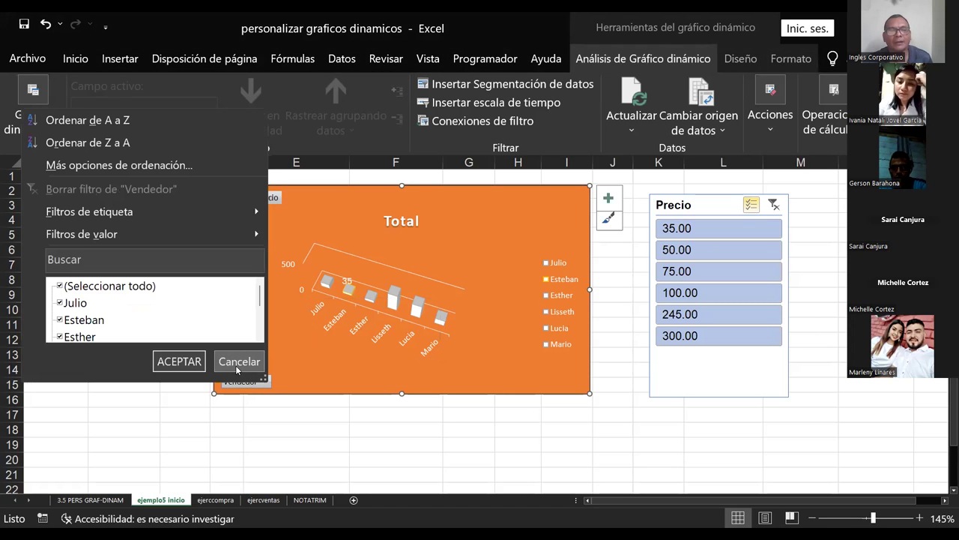
{"action": "left_click", "coordinate": [223, 387]}
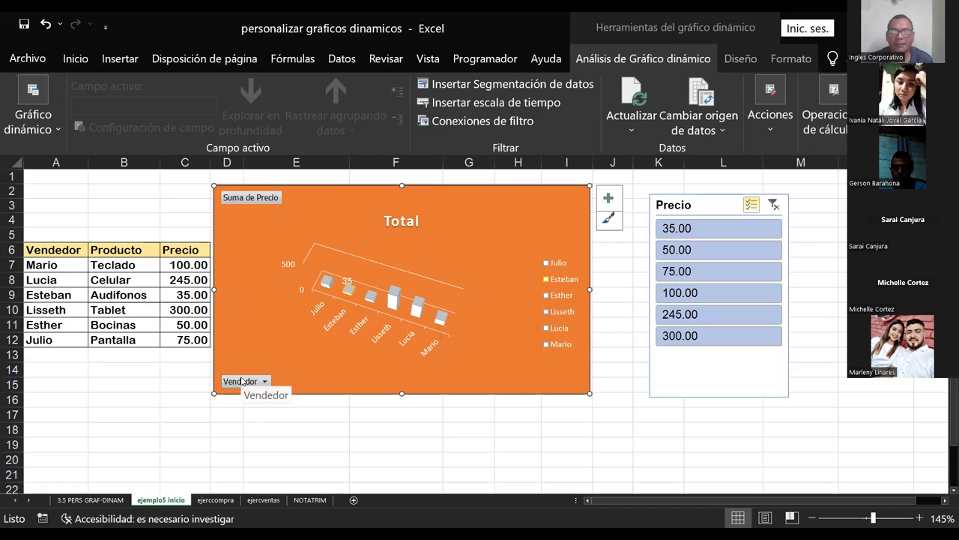
{"action": "double_click", "coordinate": [440, 315]}
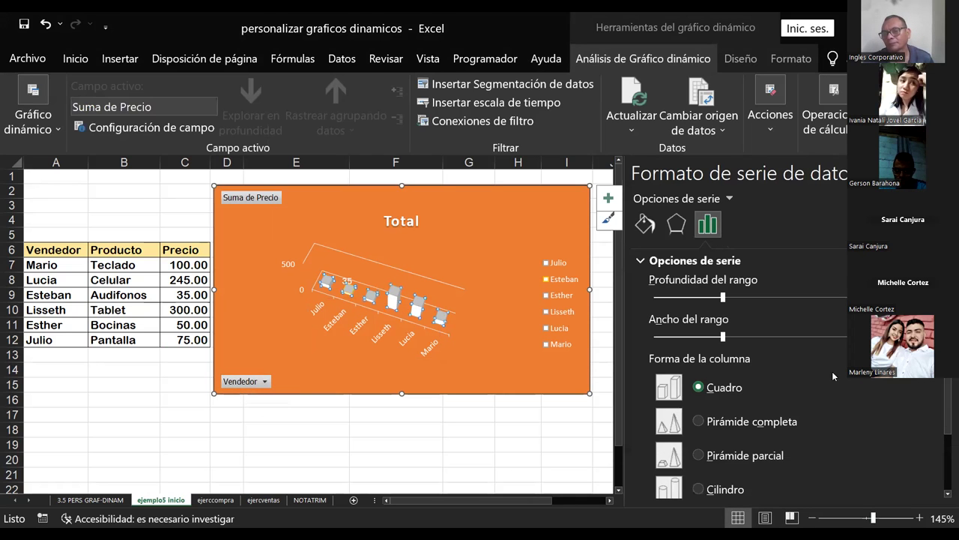
{"action": "left_click", "coordinate": [946, 173]}
{"action": "left_click", "coordinate": [517, 234]}
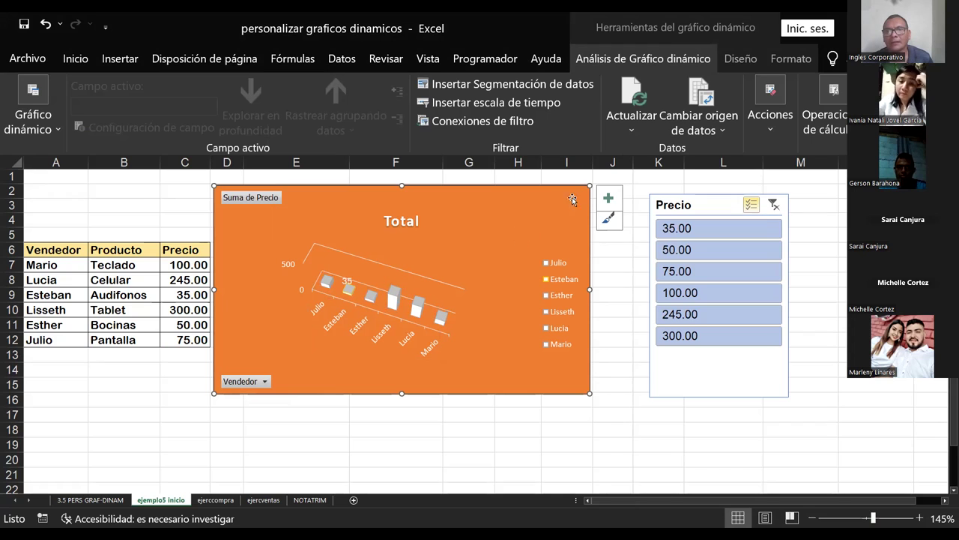
{"action": "left_click_drag", "start_coordinate": [273, 195], "coordinate": [274, 199]}
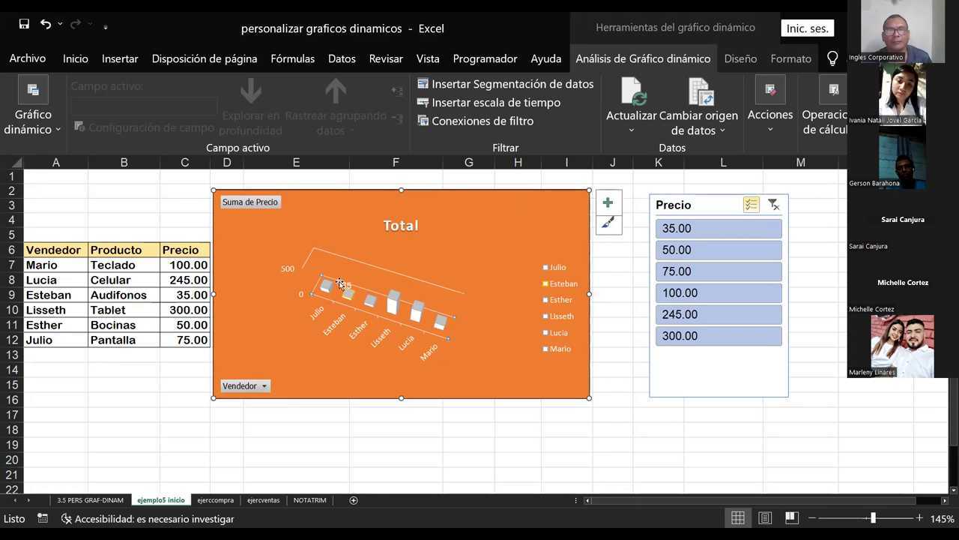
{"action": "left_click", "coordinate": [404, 244]}
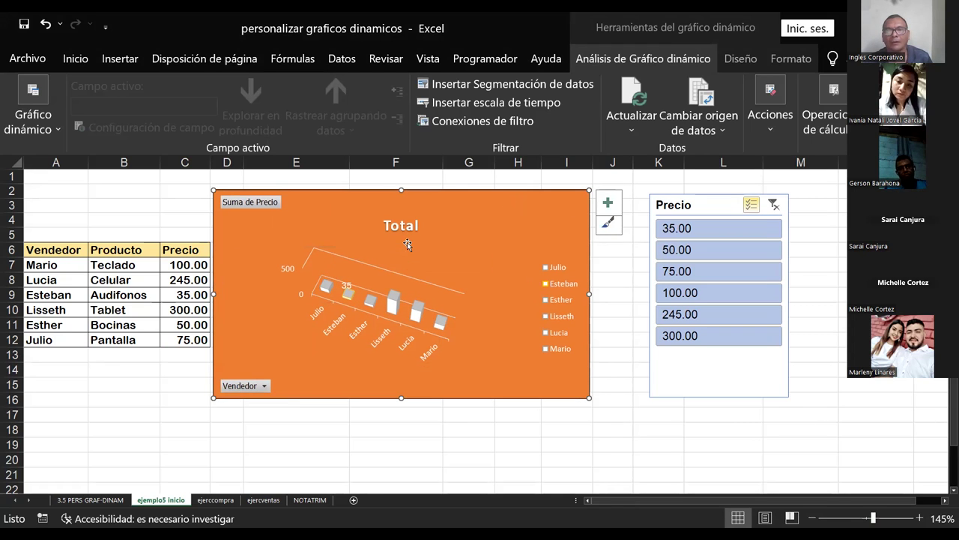
{"action": "double_click", "coordinate": [406, 243]}
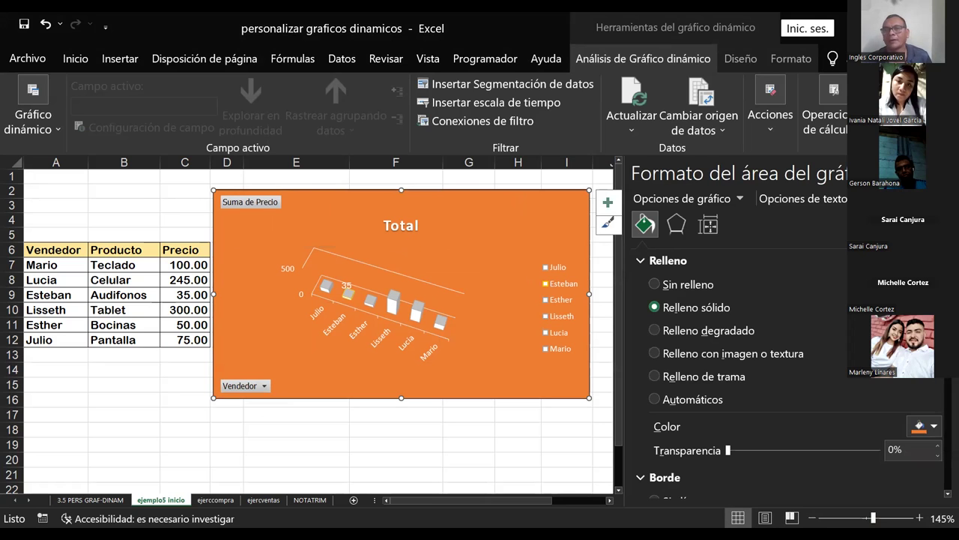
{"action": "left_click", "coordinate": [946, 173]}
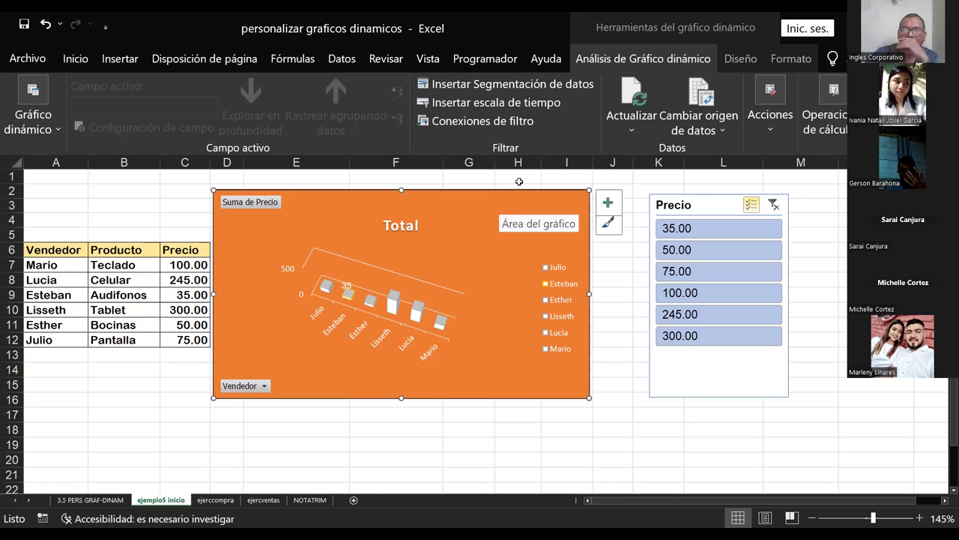
Delete the Precio slicer and inspect the chart's horizontal axis formatting without changes
{"action": "left_click", "coordinate": [710, 194]}
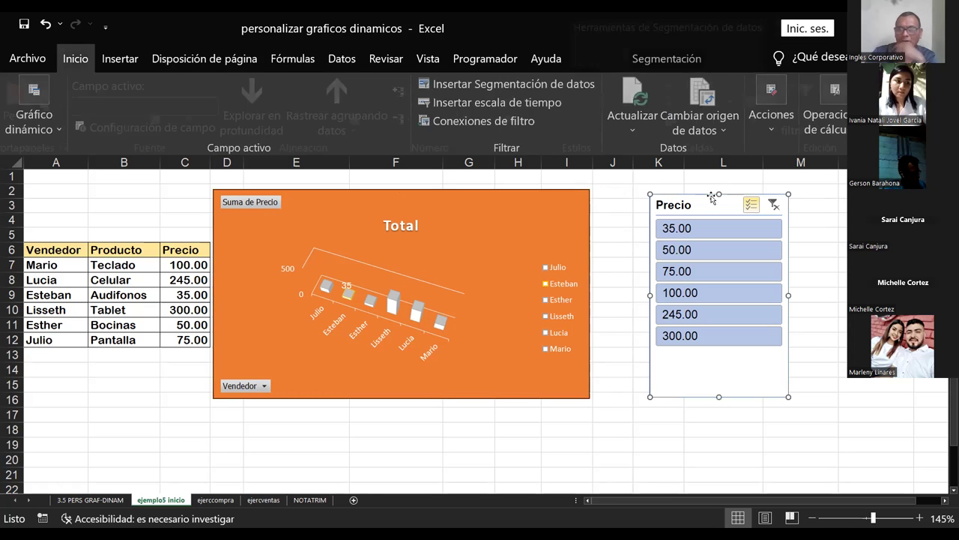
{"action": "key", "text": "Delete"}
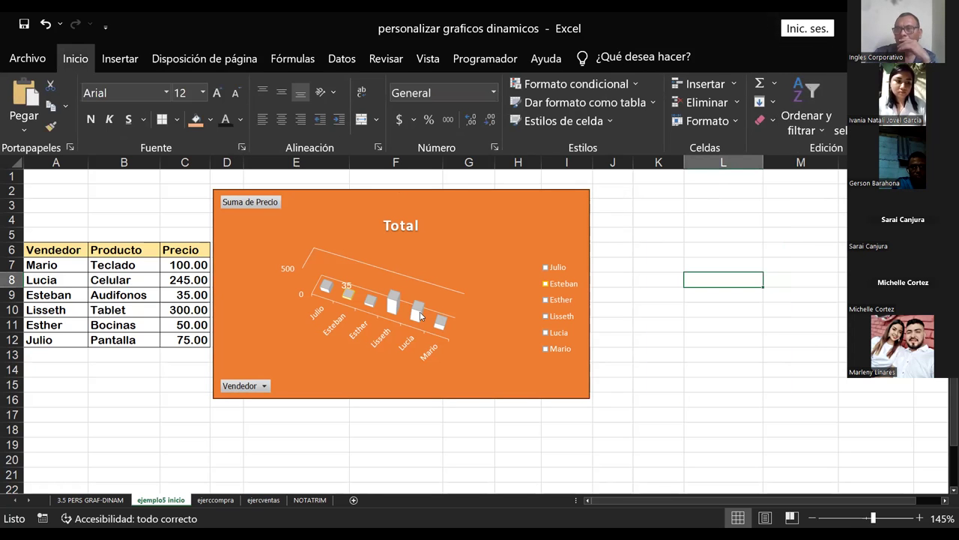
{"action": "left_click", "coordinate": [417, 308]}
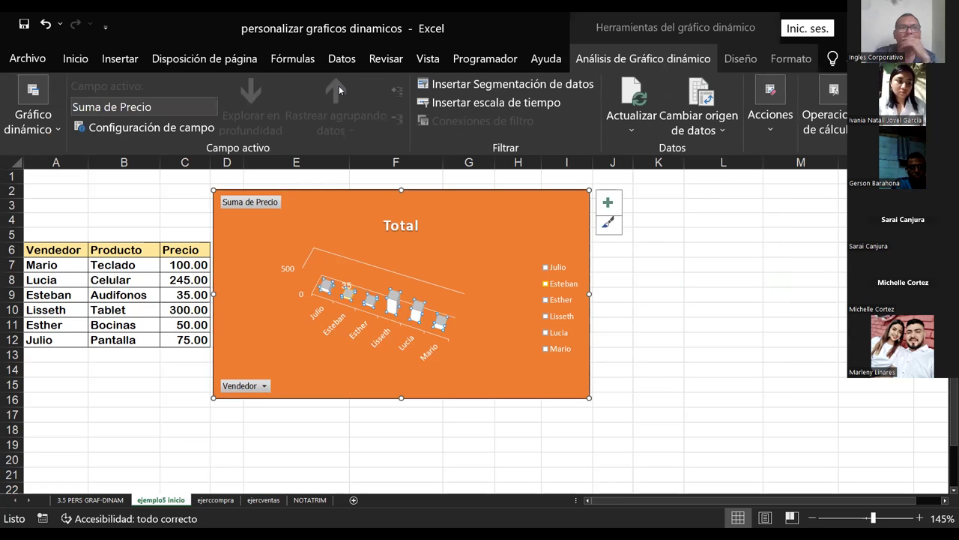
{"action": "left_click", "coordinate": [739, 59]}
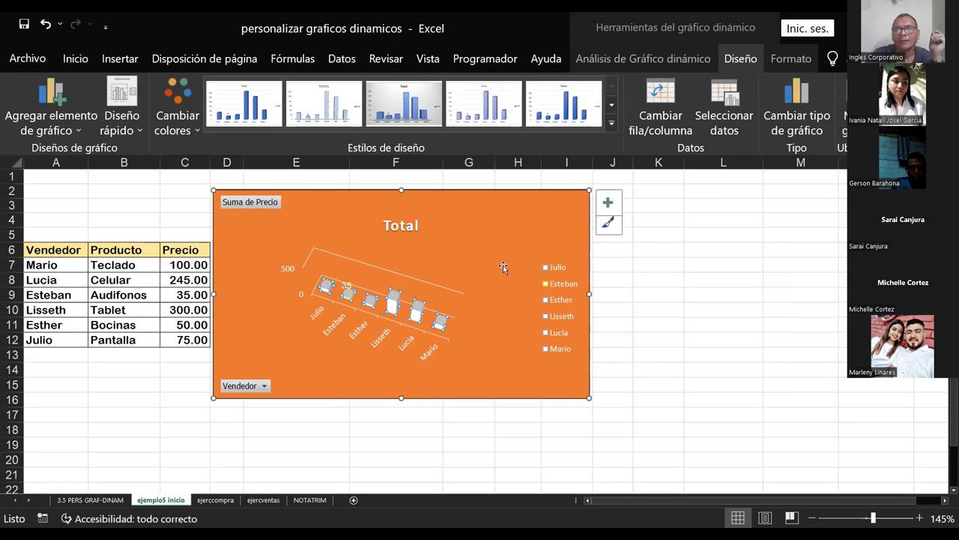
{"action": "double_click", "coordinate": [503, 267]}
{"action": "left_click", "coordinate": [358, 328]}
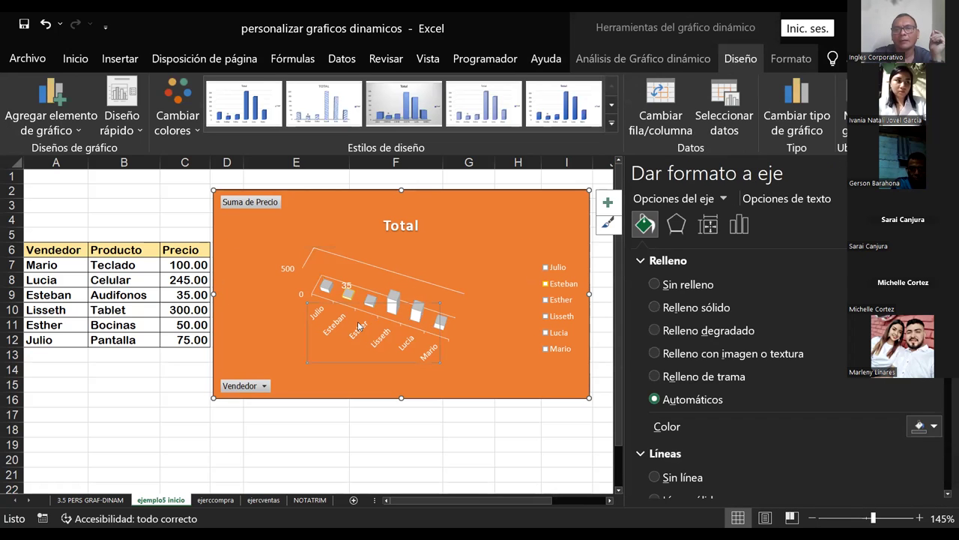
{"action": "left_click", "coordinate": [464, 349]}
{"action": "left_click", "coordinate": [946, 173]}
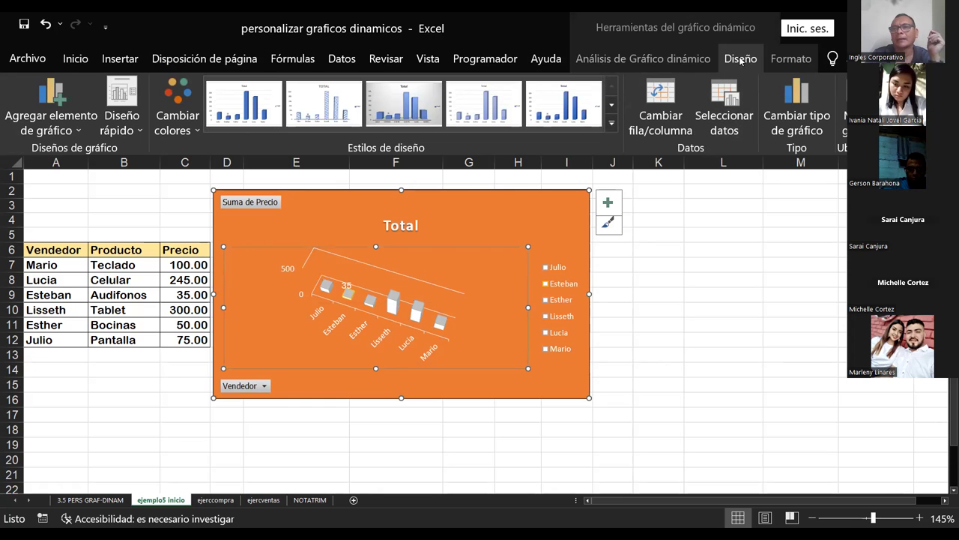
{"action": "left_click", "coordinate": [643, 58]}
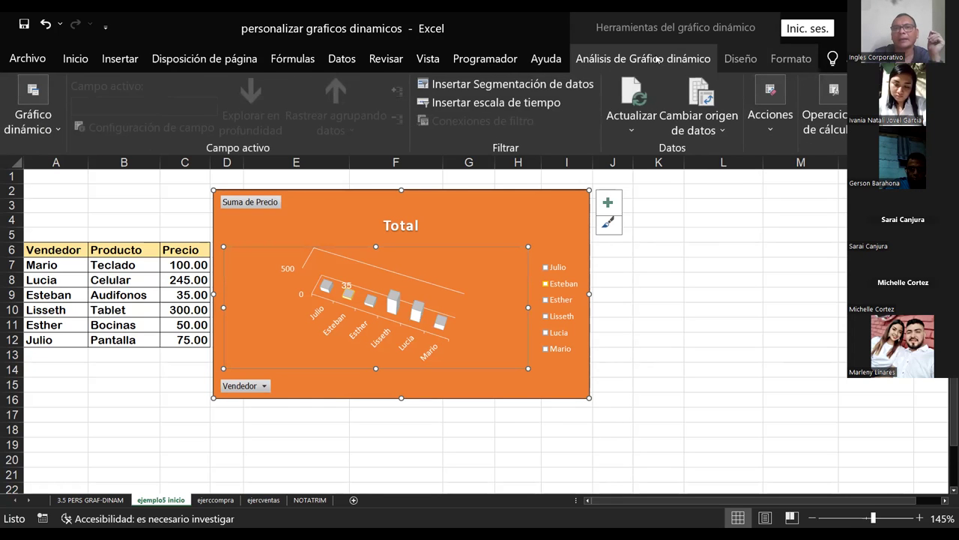
Insert Producto and Precio slicers and place them side by side right of the chart
{"action": "left_click", "coordinate": [571, 87]}
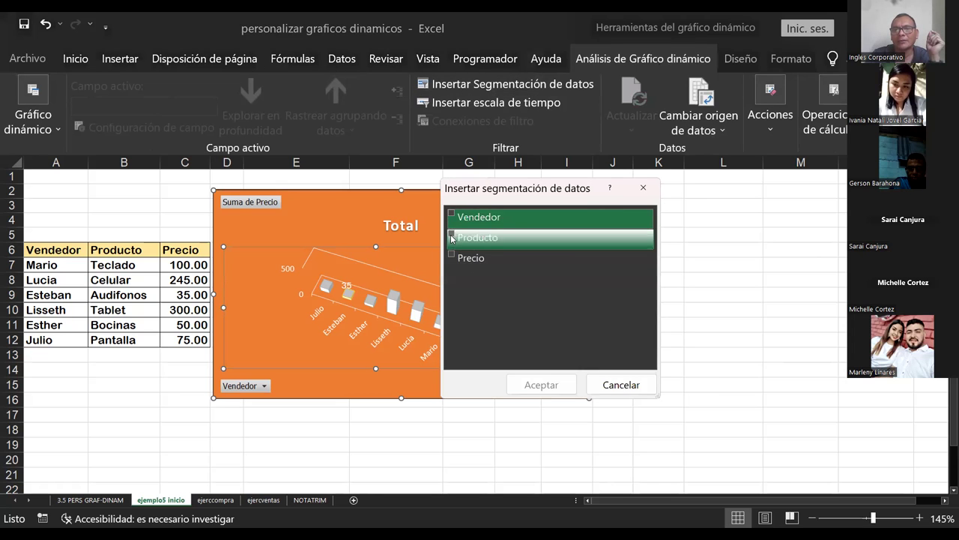
{"action": "left_click", "coordinate": [452, 236]}
{"action": "left_click", "coordinate": [452, 256]}
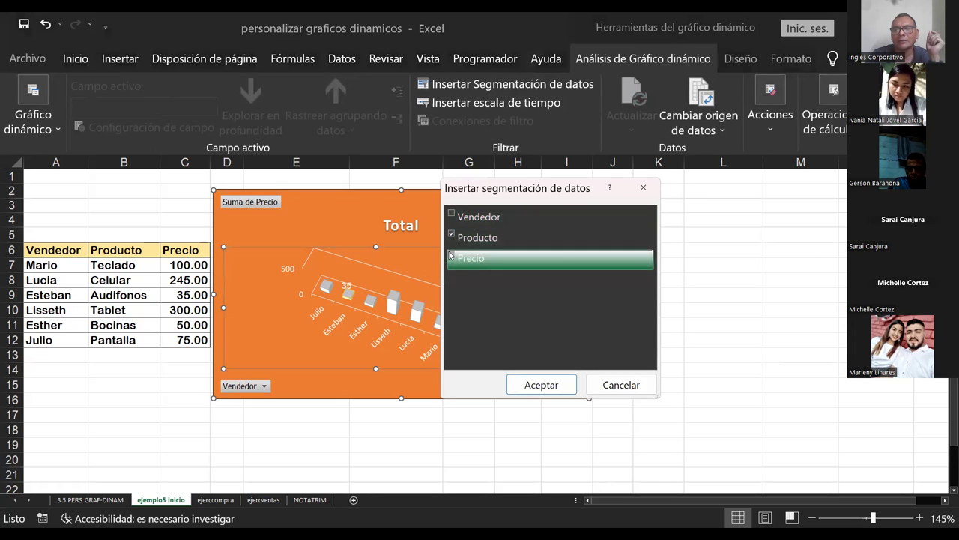
{"action": "left_click", "coordinate": [545, 387]}
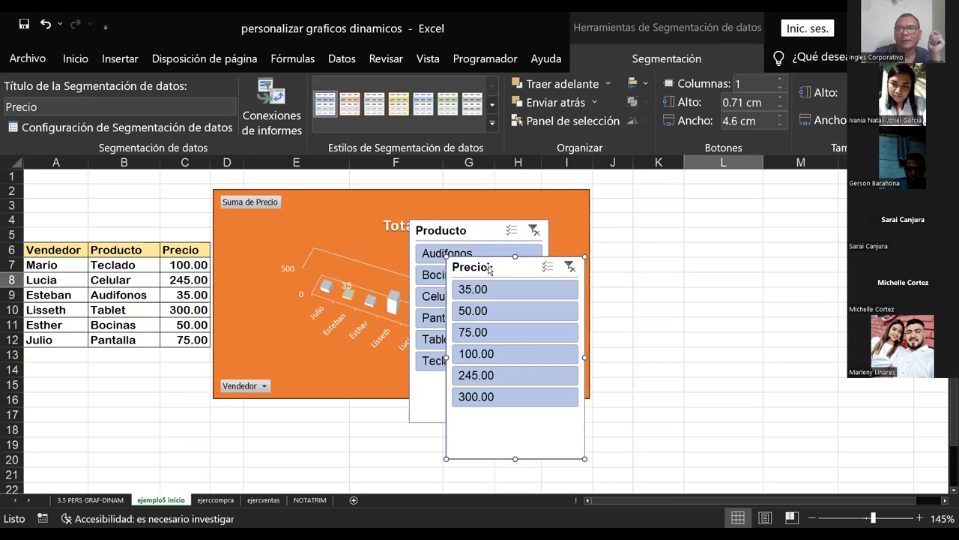
{"action": "left_click_drag", "start_coordinate": [488, 270], "coordinate": [774, 202]}
{"action": "mouse_move", "coordinate": [478, 232]}
{"action": "left_mouse_down"}
{"action": "mouse_move", "coordinate": [713, 206]}
{"action": "mouse_move", "coordinate": [687, 196]}
{"action": "left_mouse_up"}
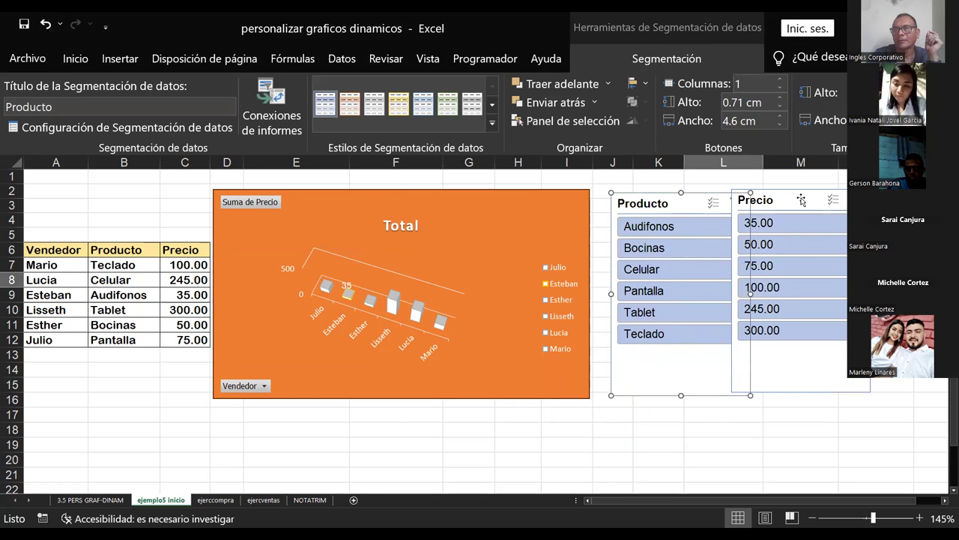
{"action": "left_click_drag", "start_coordinate": [801, 200], "coordinate": [842, 198]}
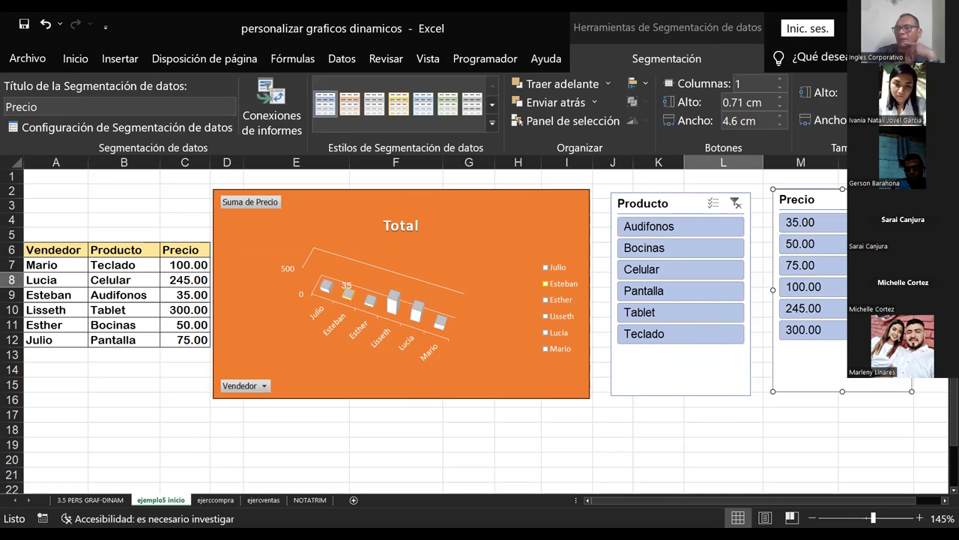
Filter the chart by prices 35.00, 300.00, 245.00, then by products Bocinas, Audifonos, Tablet, Pantalla, Celular
{"action": "left_click", "coordinate": [801, 224]}
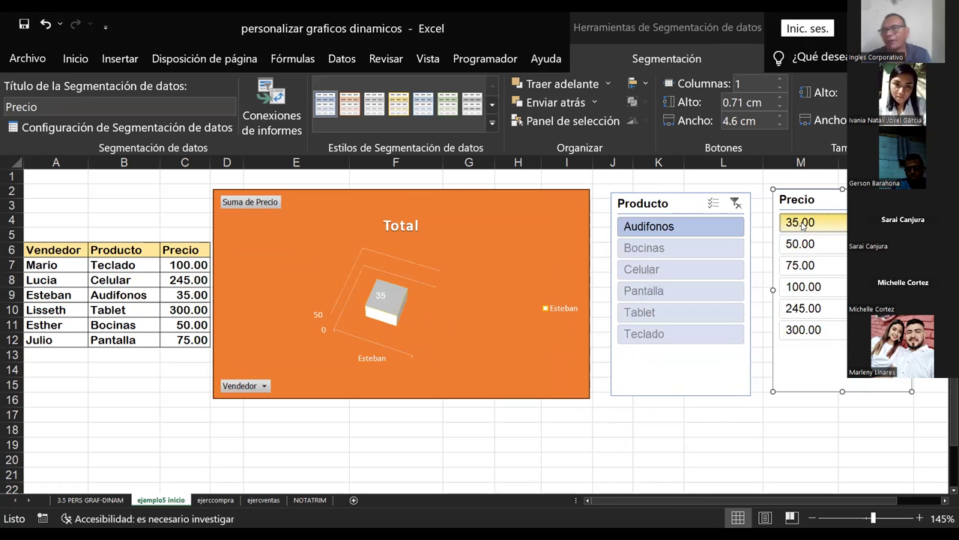
{"action": "left_click", "coordinate": [806, 330]}
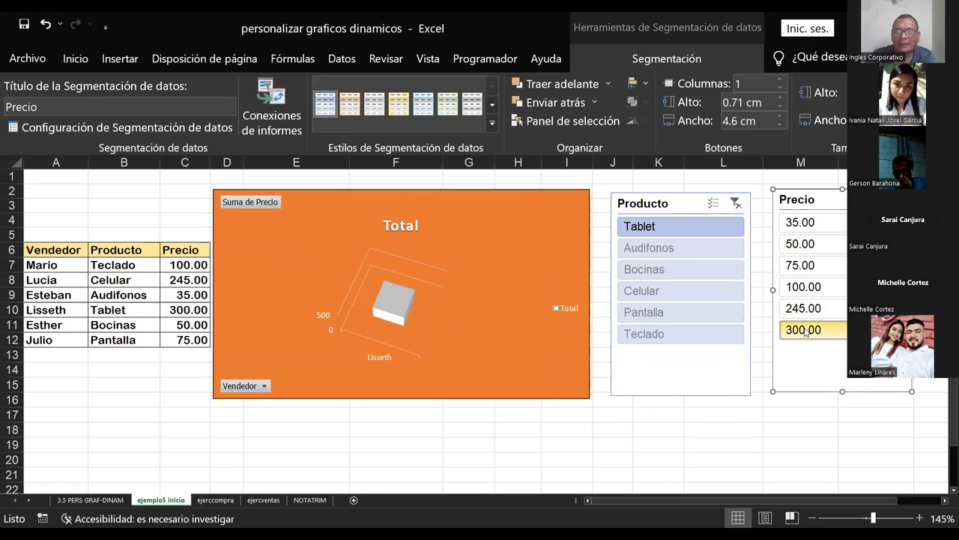
{"action": "left_click", "coordinate": [815, 309]}
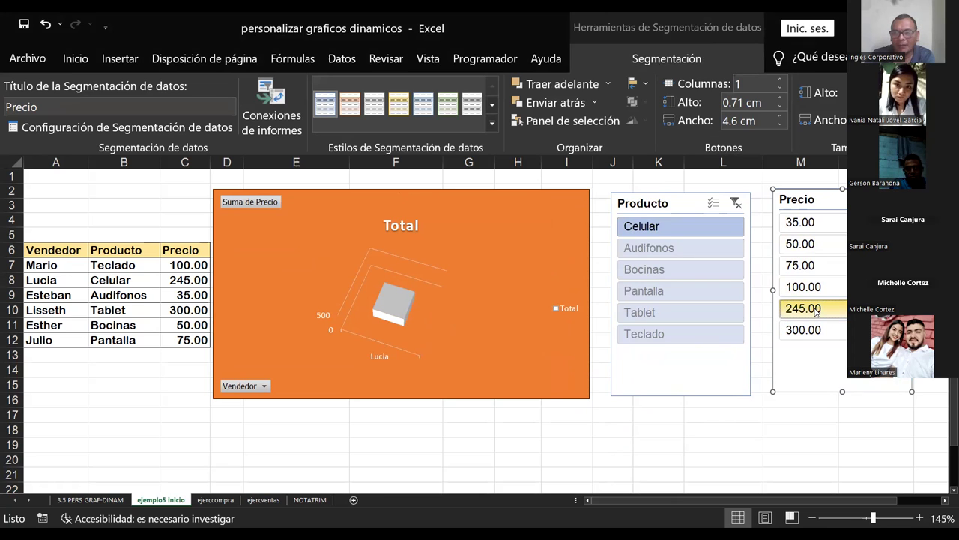
{"action": "left_click", "coordinate": [632, 274]}
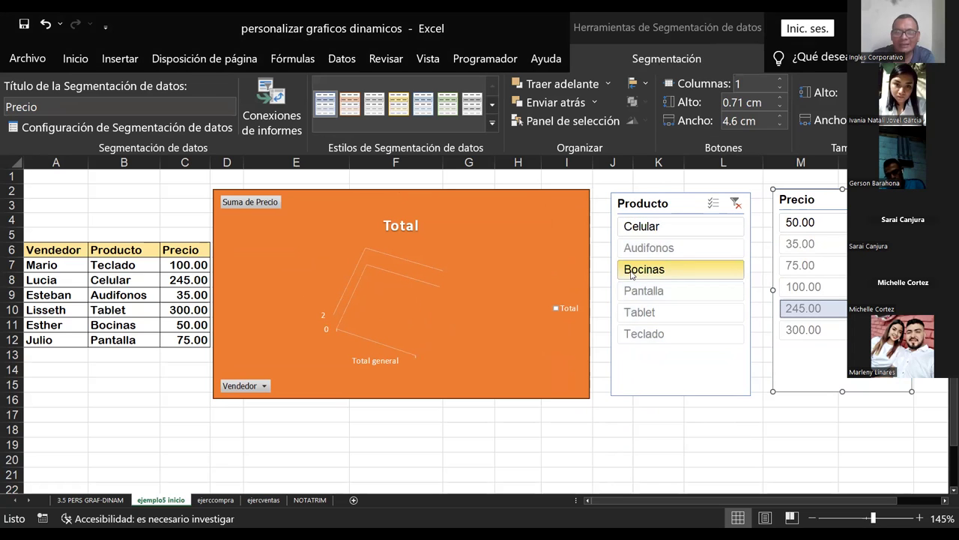
{"action": "left_click", "coordinate": [642, 253]}
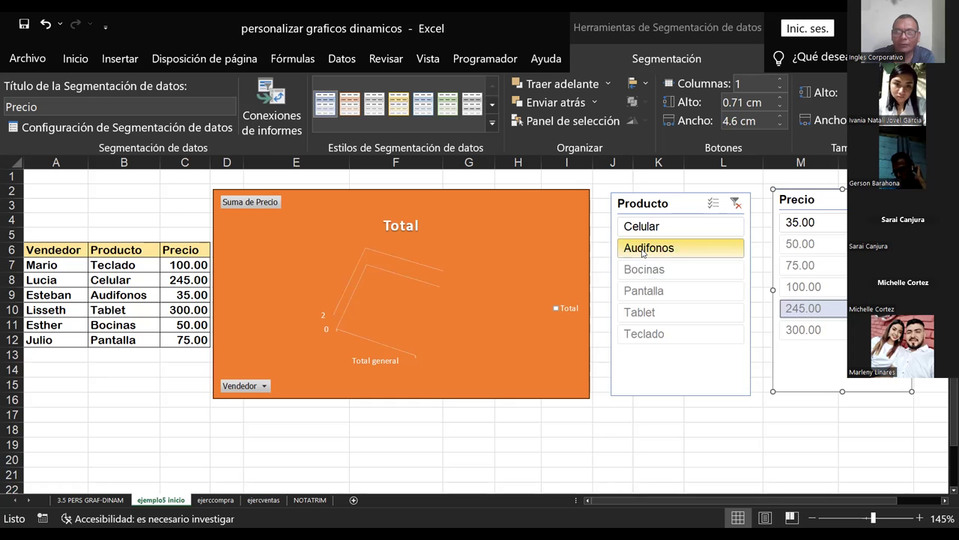
{"action": "left_click", "coordinate": [634, 315]}
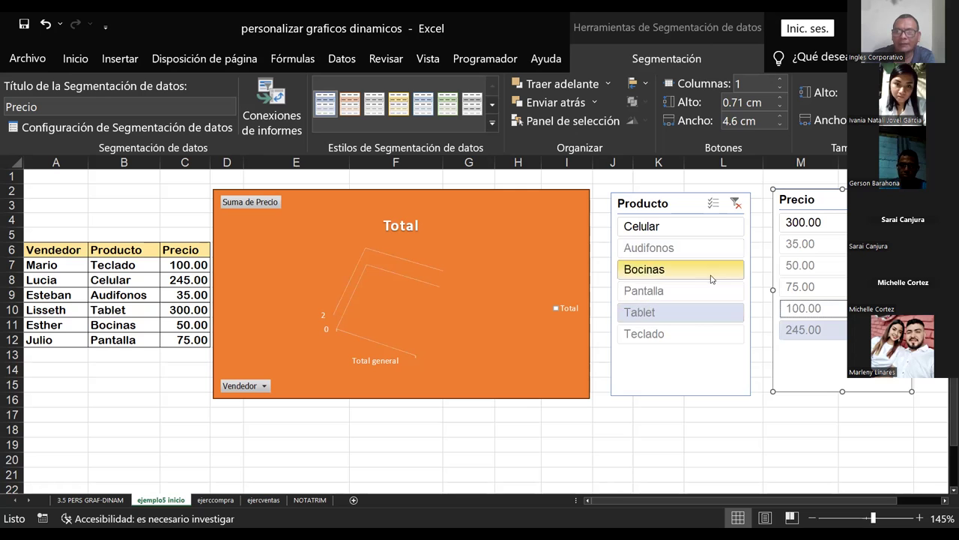
{"action": "left_click", "coordinate": [664, 293]}
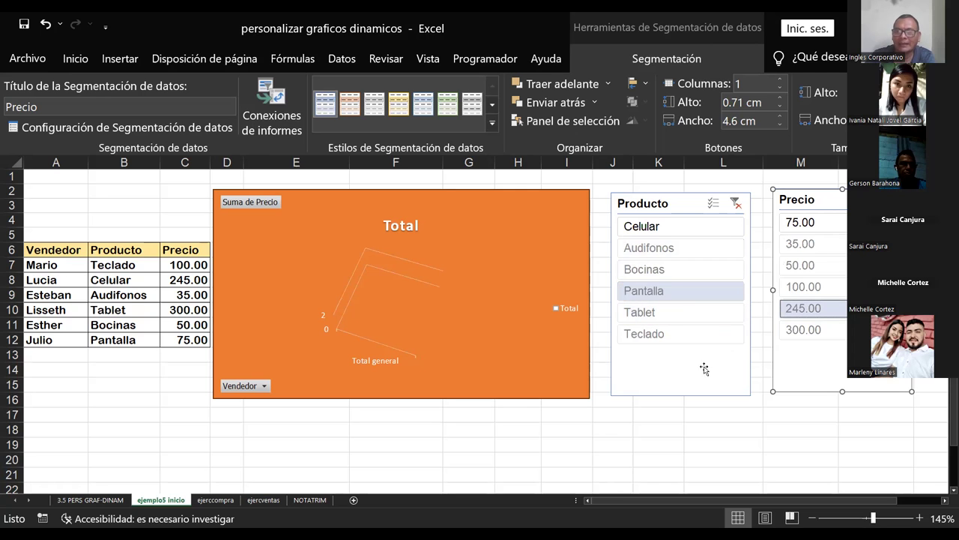
{"action": "left_click", "coordinate": [650, 269]}
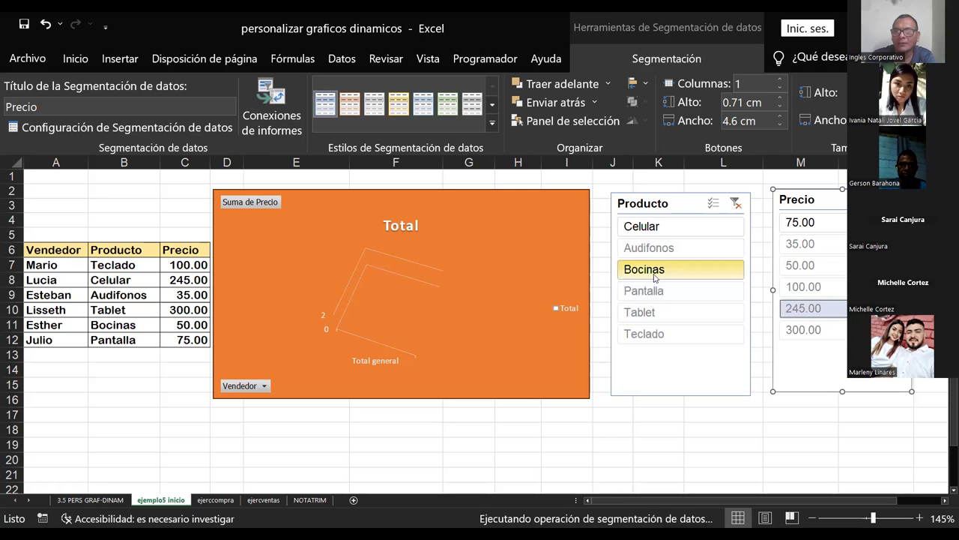
{"action": "left_click", "coordinate": [664, 227]}
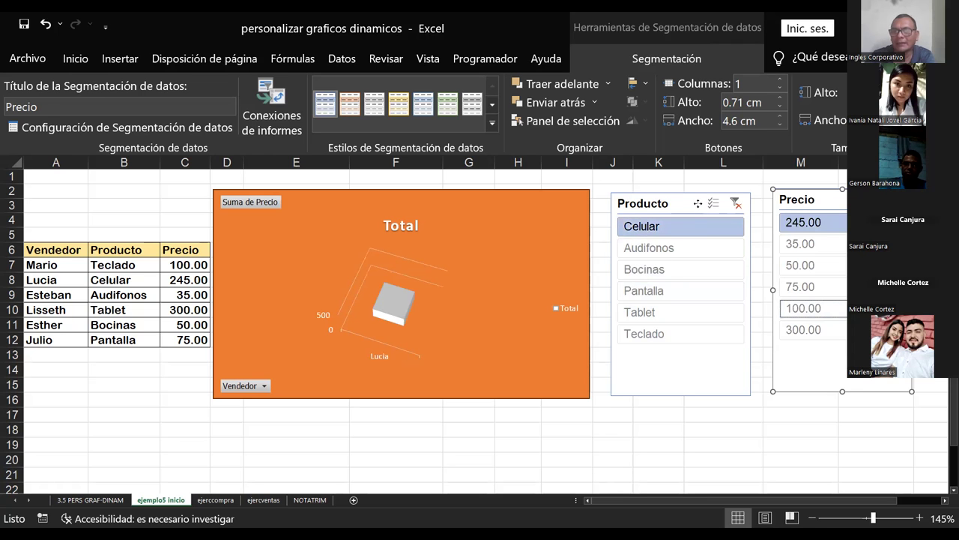
Delete both the Producto and Precio slicers
{"action": "left_click", "coordinate": [698, 203]}
{"action": "key", "text": "Delete"}
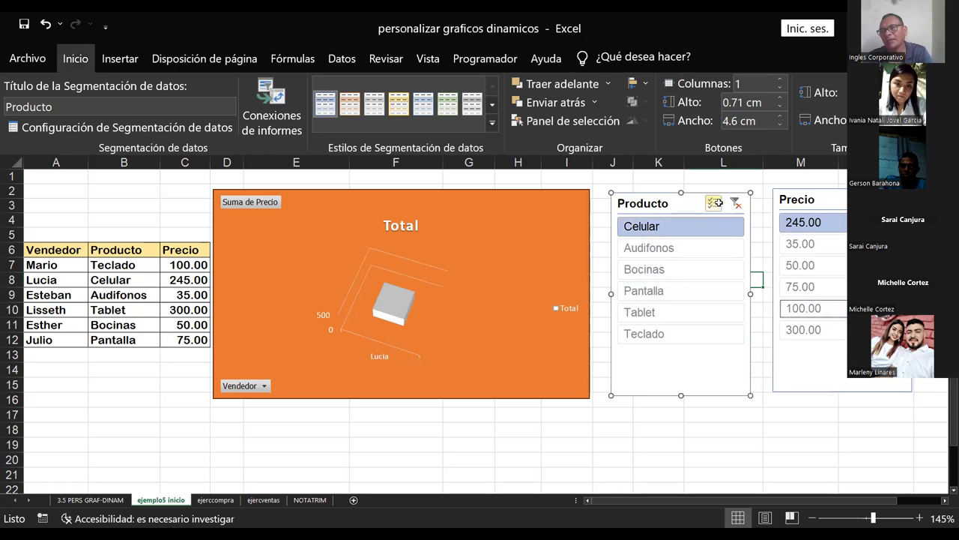
{"action": "key", "text": "Delete"}
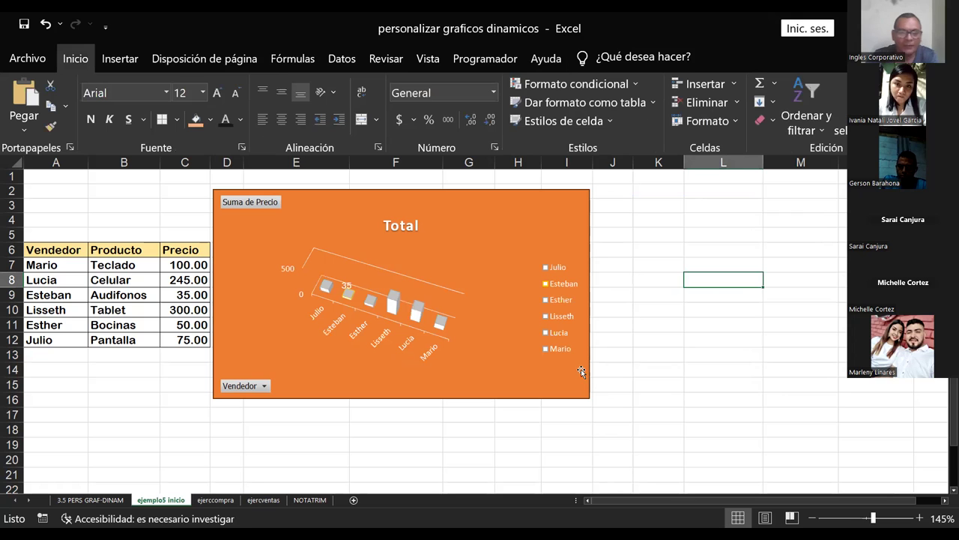
Clear the BLACK FRIDAY title from cell B3 on the ejerccompra sheet
{"action": "left_click", "coordinate": [211, 499]}
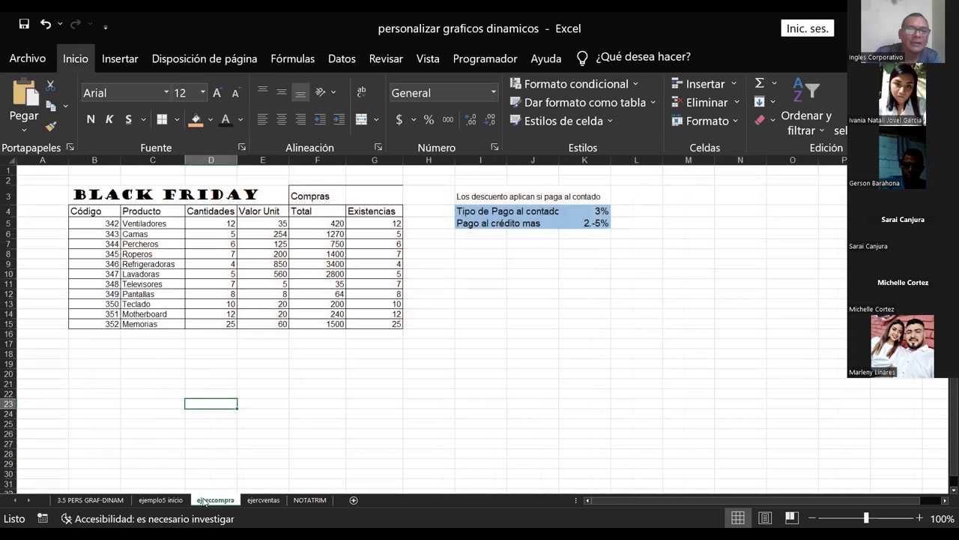
{"action": "left_click", "coordinate": [135, 344]}
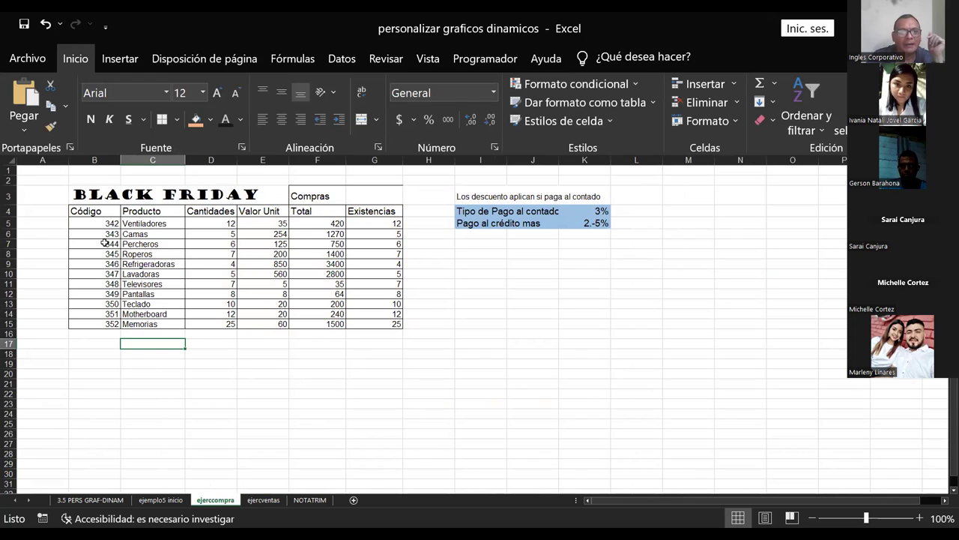
{"action": "left_click", "coordinate": [111, 195]}
{"action": "key", "text": "Delete"}
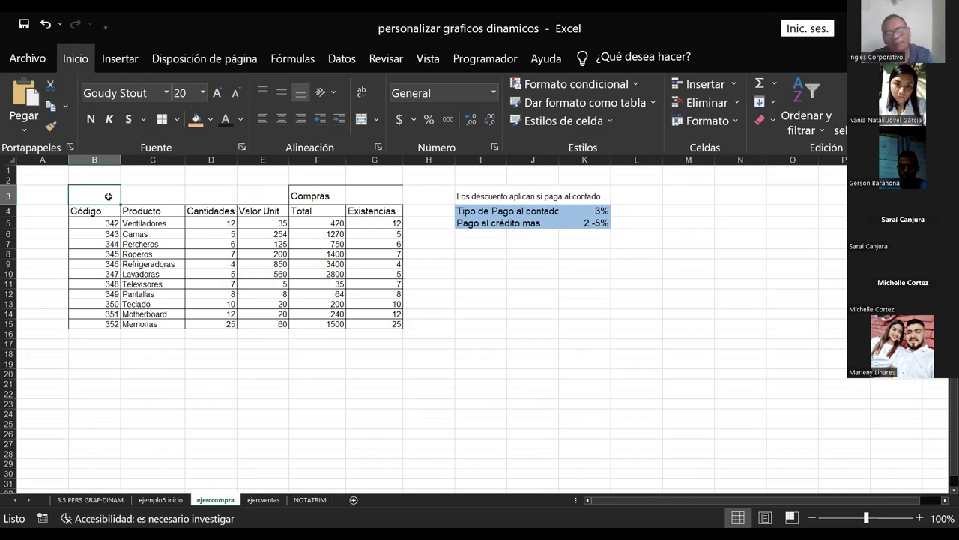
Right-align Camas in cell L6 on the ejercventas sheet
{"action": "left_click", "coordinate": [263, 500]}
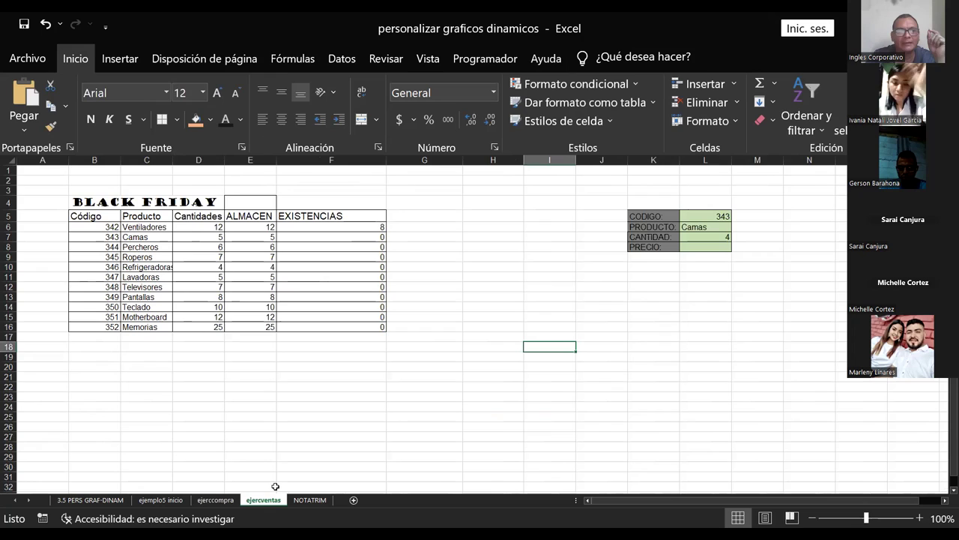
{"action": "left_click", "coordinate": [469, 237]}
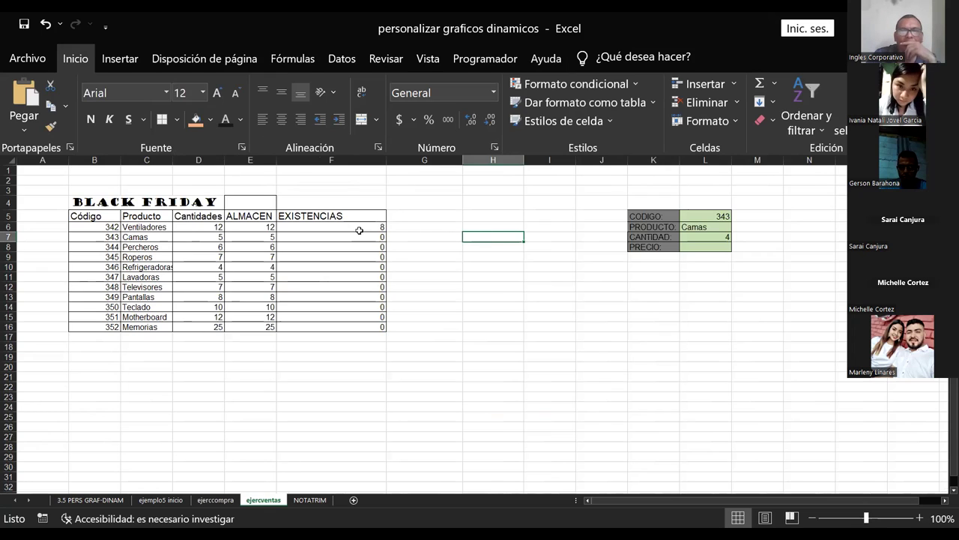
{"action": "left_click", "coordinate": [685, 225]}
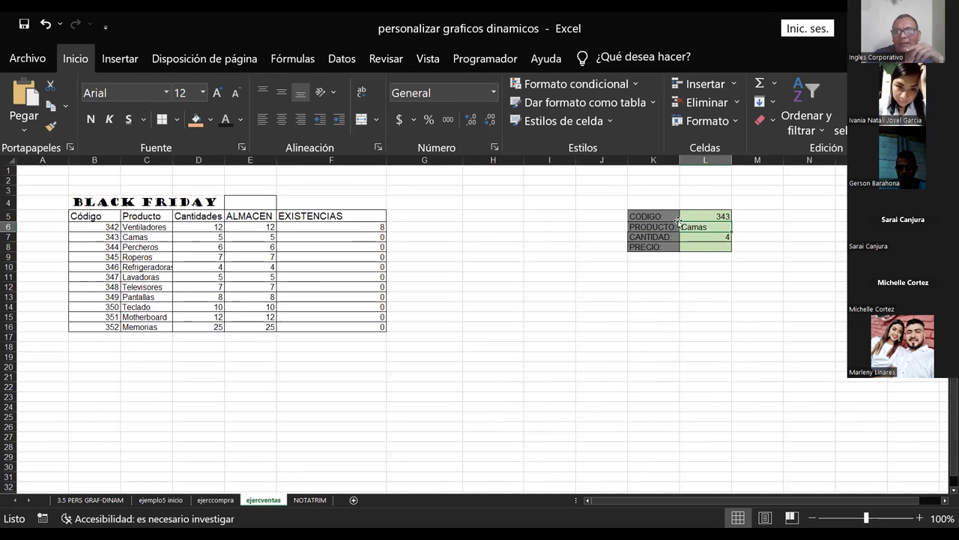
{"action": "left_click", "coordinate": [282, 120]}
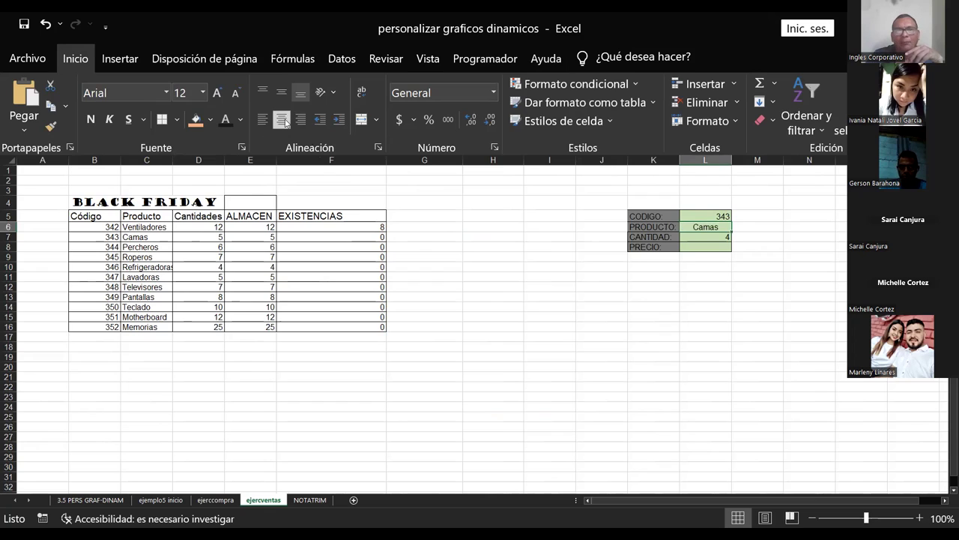
{"action": "left_click", "coordinate": [300, 119]}
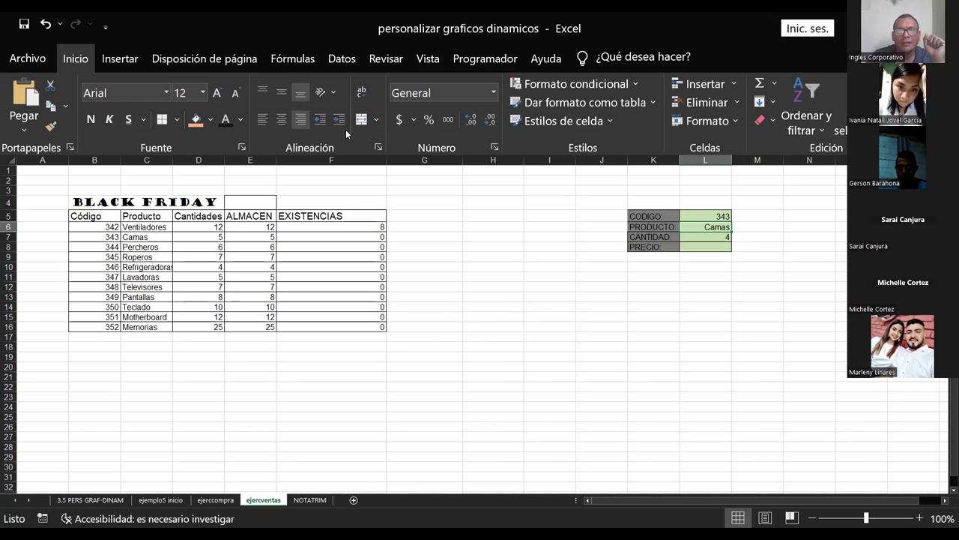
{"action": "left_click", "coordinate": [224, 500]}
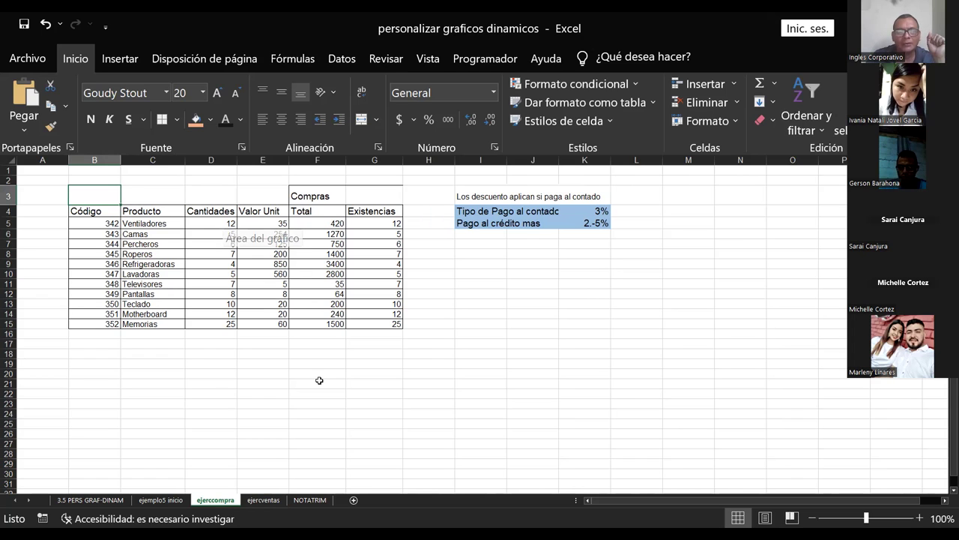
{"action": "left_click", "coordinate": [263, 500]}
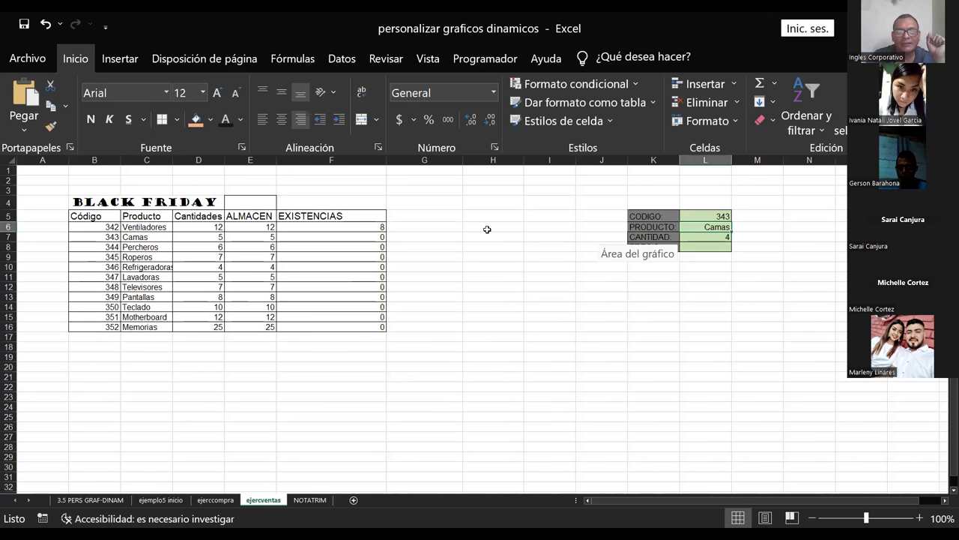
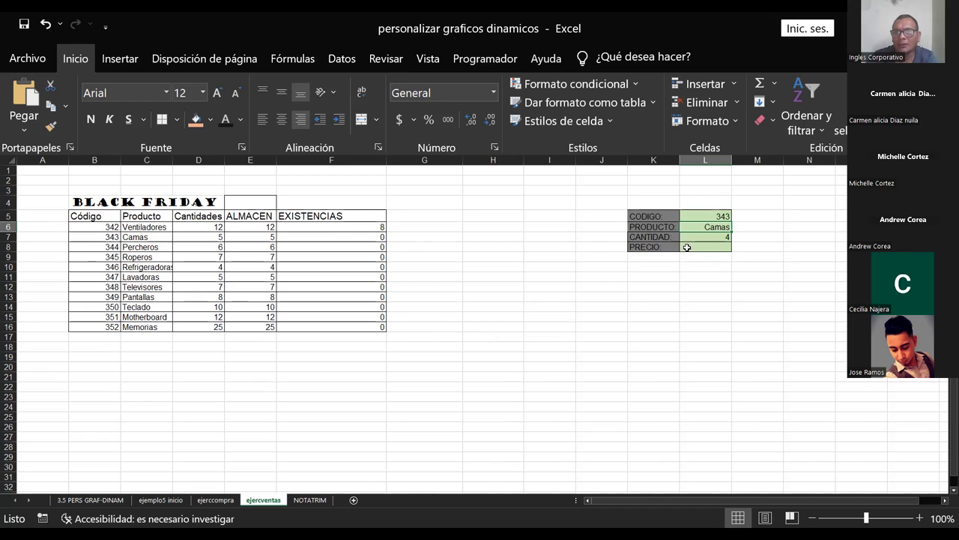
Clear code 343 from CODIGO cell L5 and show its 342–349 code dropdown
{"action": "left_click", "coordinate": [712, 240]}
{"action": "left_click", "coordinate": [702, 246]}
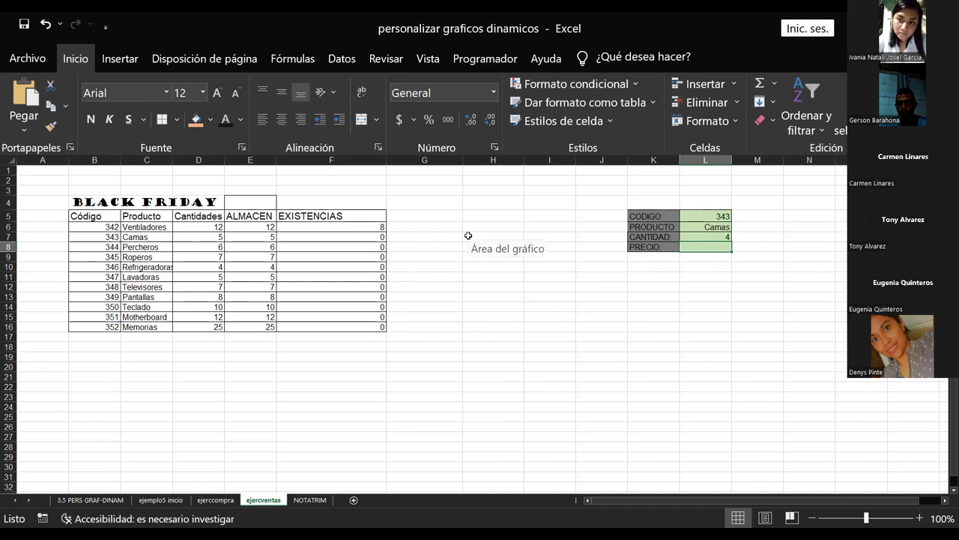
{"action": "left_click", "coordinate": [434, 213]}
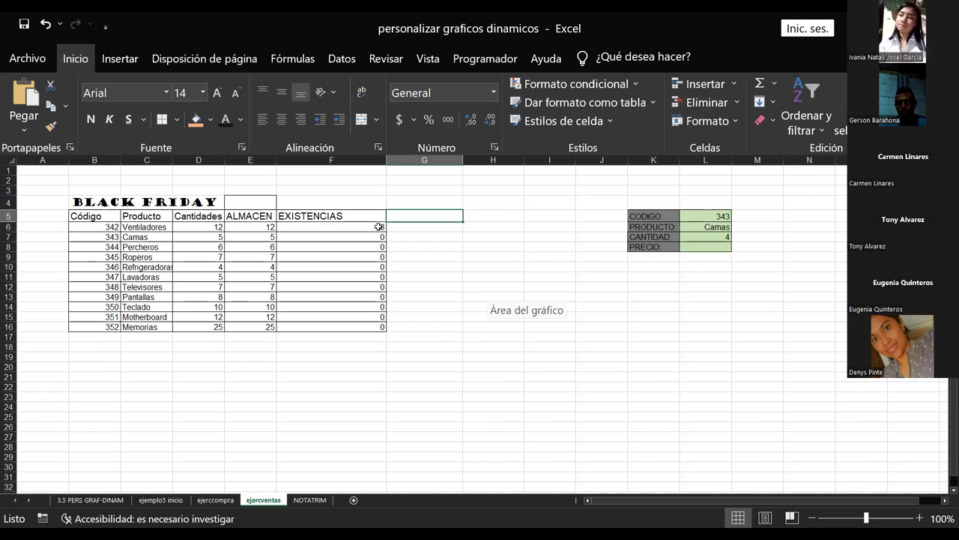
{"action": "left_click", "coordinate": [697, 217]}
{"action": "key", "text": "Delete"}
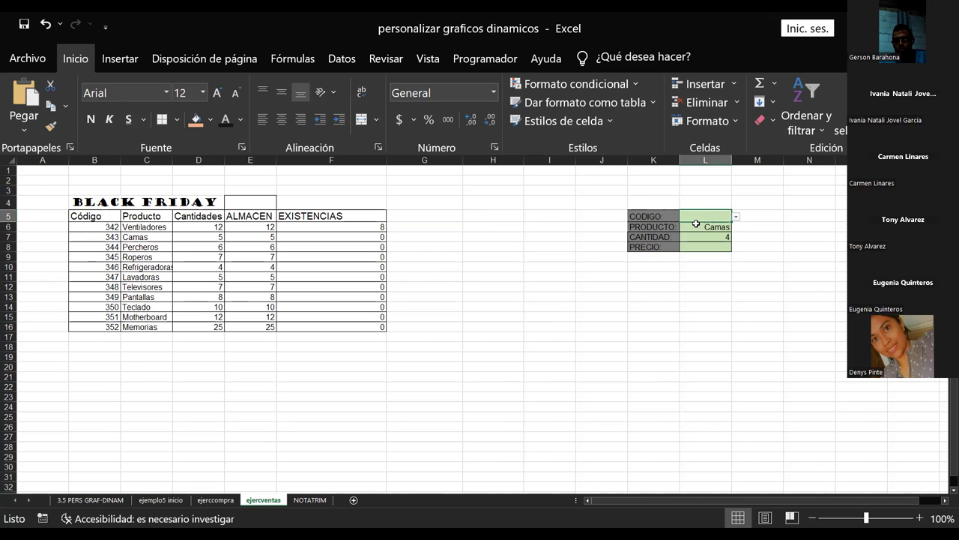
{"action": "left_click", "coordinate": [736, 219]}
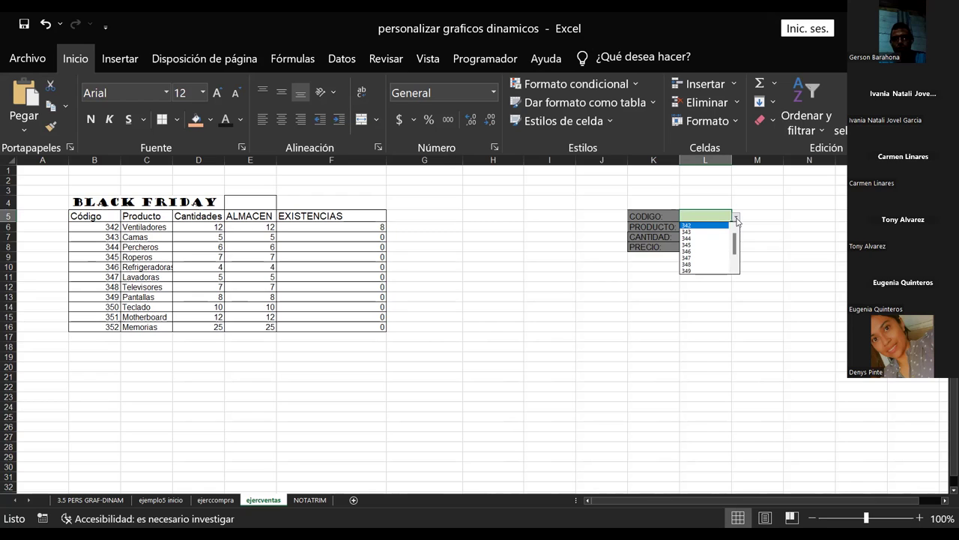
Pick code 343 from the list, then clear and restore Camas in PRODUCTO
{"action": "key", "text": "Down"}
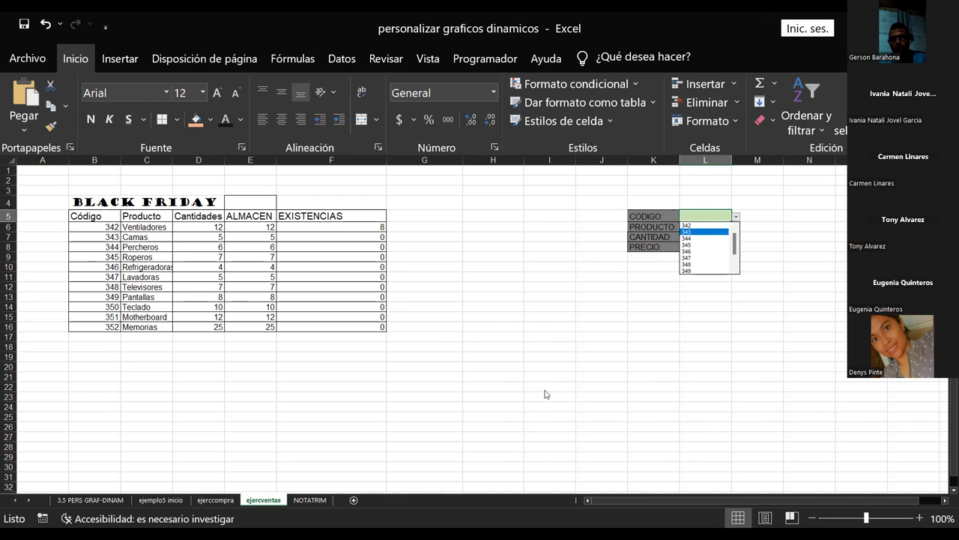
{"action": "key", "text": "Return"}
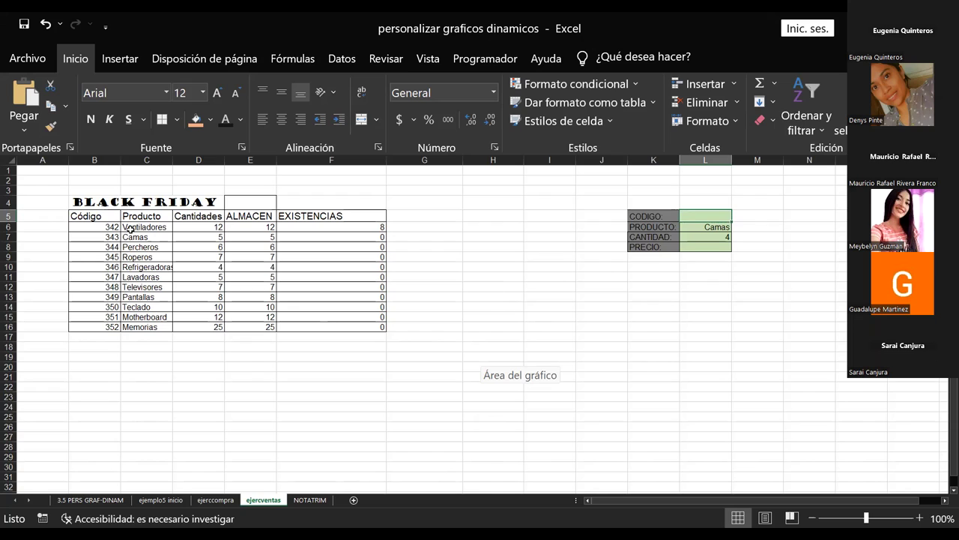
{"action": "left_click", "coordinate": [693, 225]}
{"action": "key", "text": "Delete"}
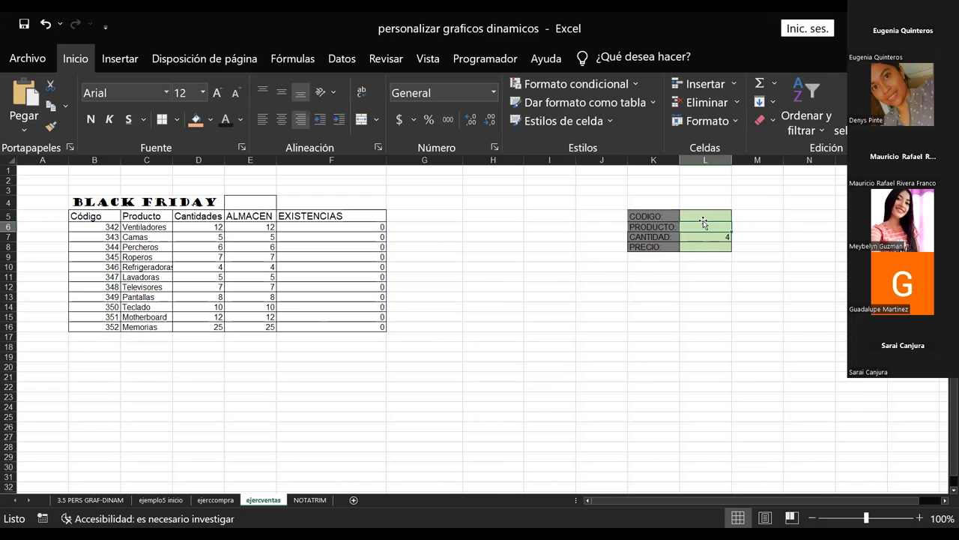
{"action": "left_click", "coordinate": [703, 218]}
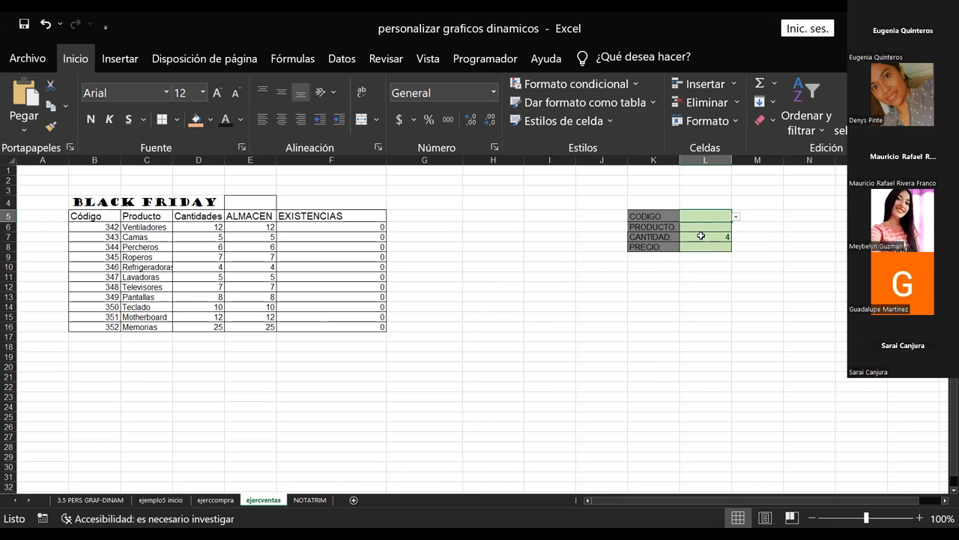
{"action": "key", "text": "ctrl+z"}
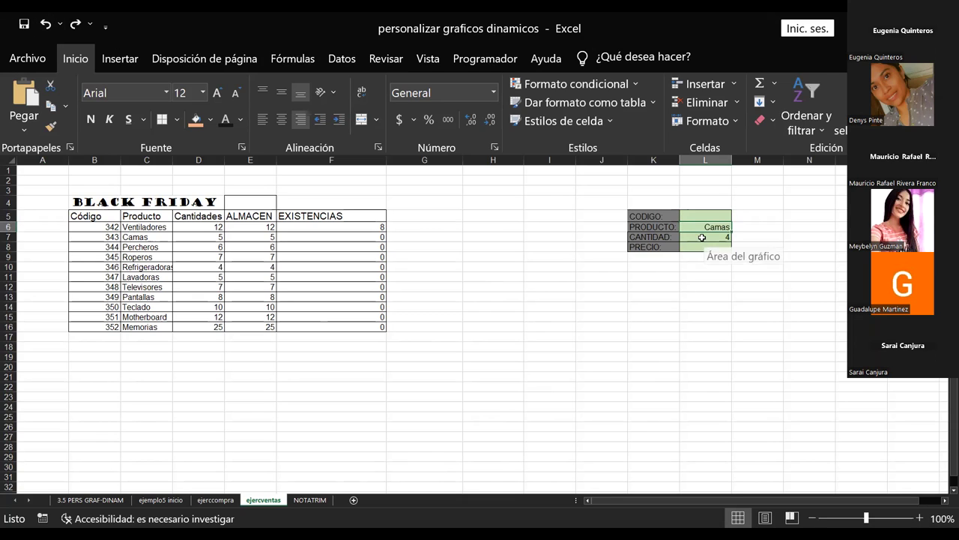
{"action": "left_click", "coordinate": [703, 219]}
{"action": "key", "text": "Down"}
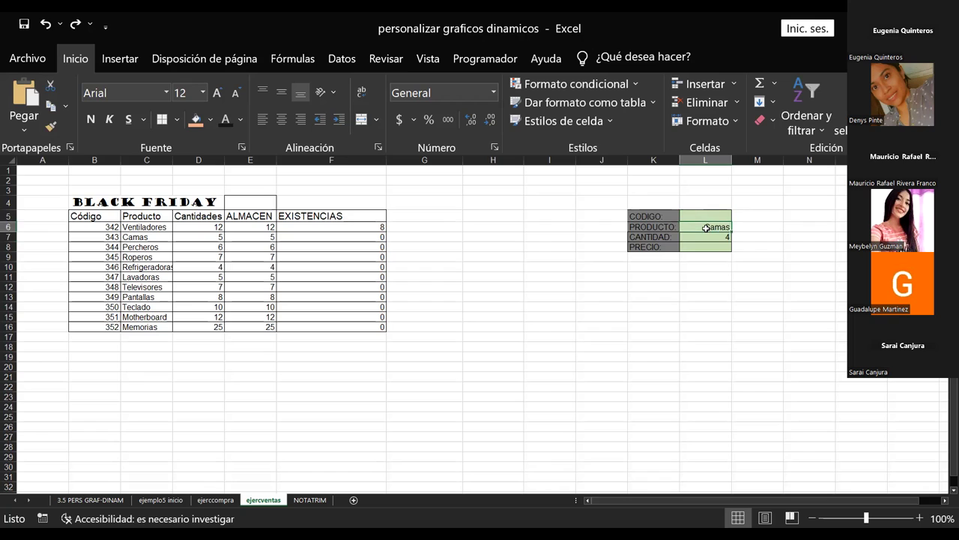
{"action": "key", "text": "Delete"}
Enter 342 in CODIGO, undo it, and return to the CODIGO cell
{"action": "left_click", "coordinate": [709, 217]}
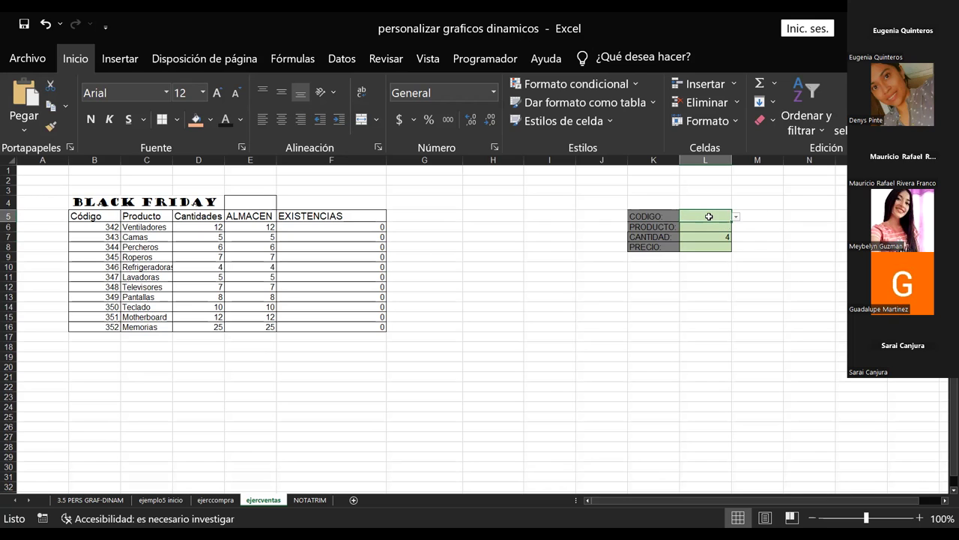
{"action": "type", "text": "342"}
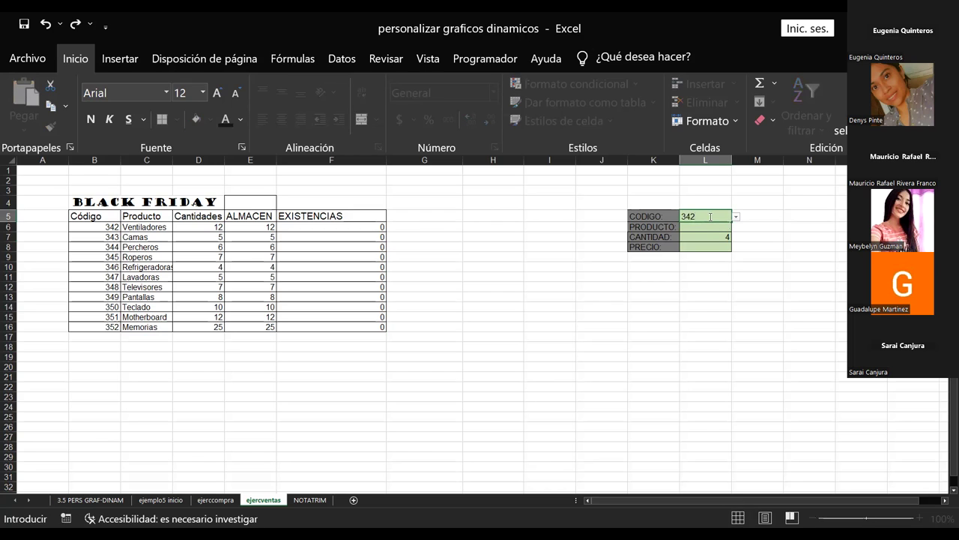
{"action": "key", "text": "Return"}
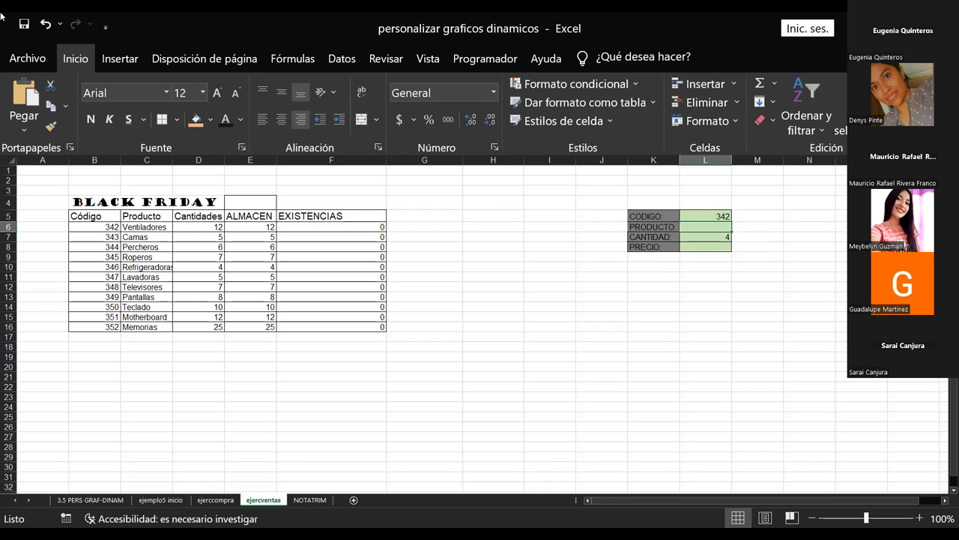
{"action": "left_click", "coordinate": [45, 24]}
{"action": "left_click", "coordinate": [45, 24]}
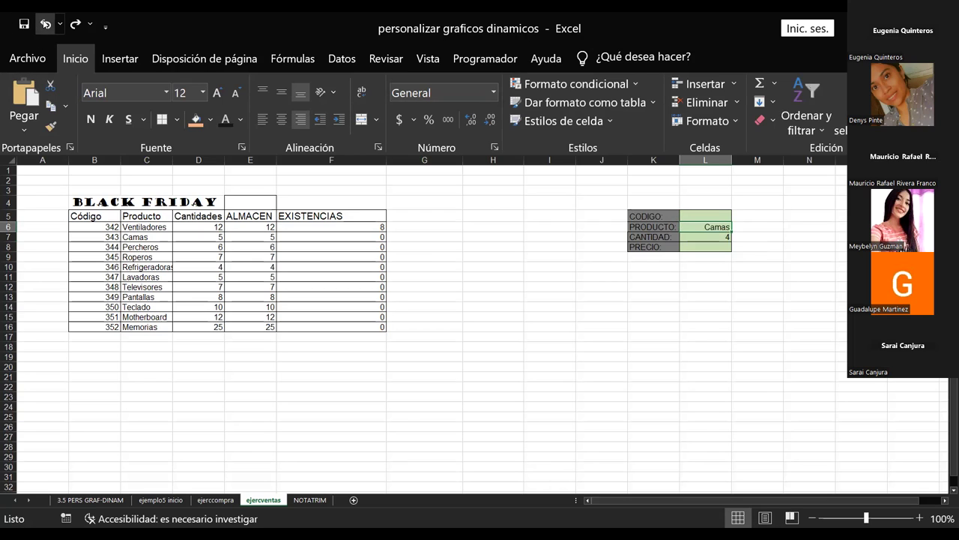
{"action": "left_click", "coordinate": [753, 307]}
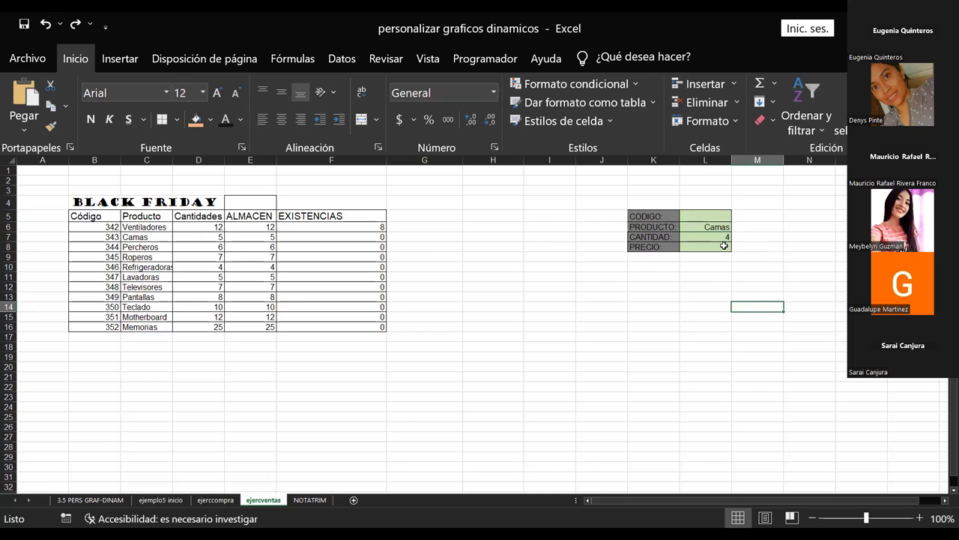
{"action": "left_click", "coordinate": [705, 227]}
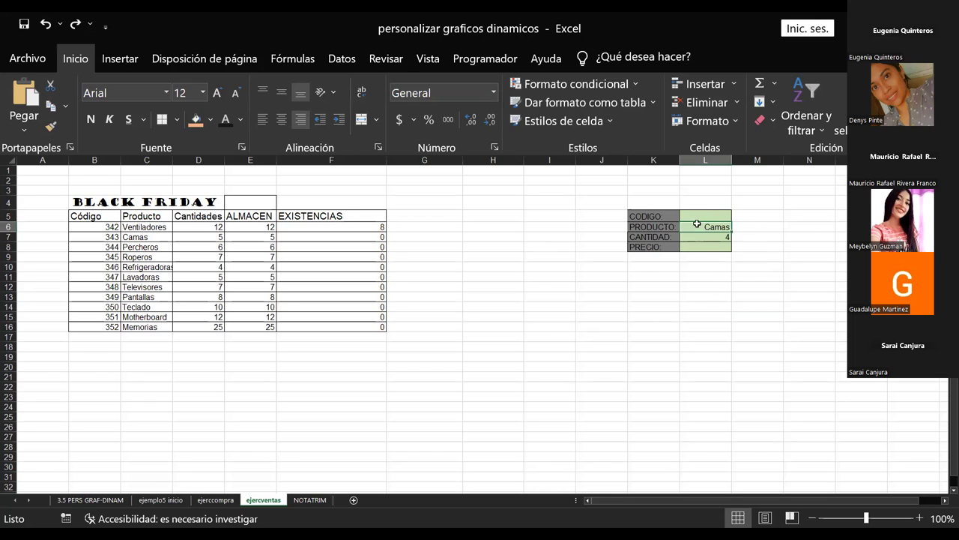
{"action": "left_click", "coordinate": [700, 217]}
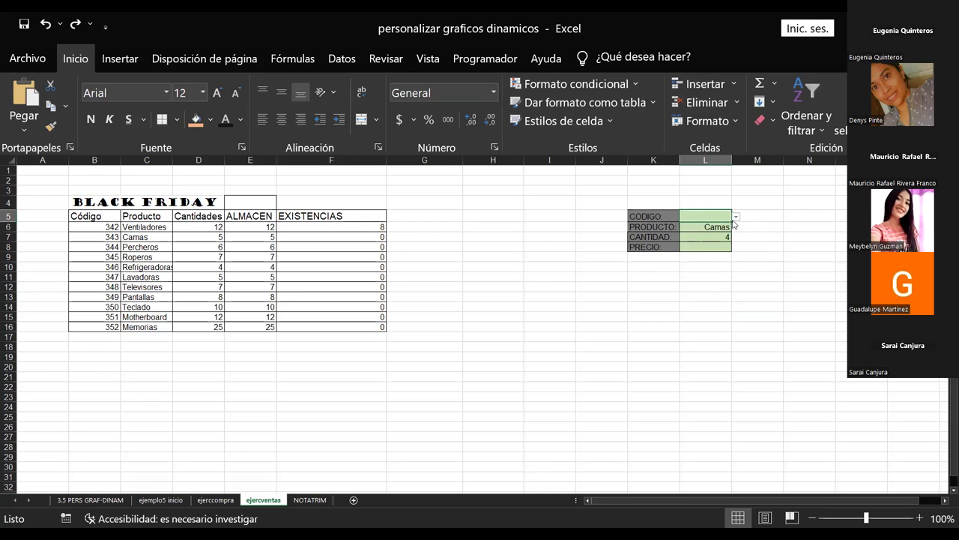
Commit code 342 in CODIGO and enter quantity 8 in CANTIDAD
{"action": "type", "text": "342"}
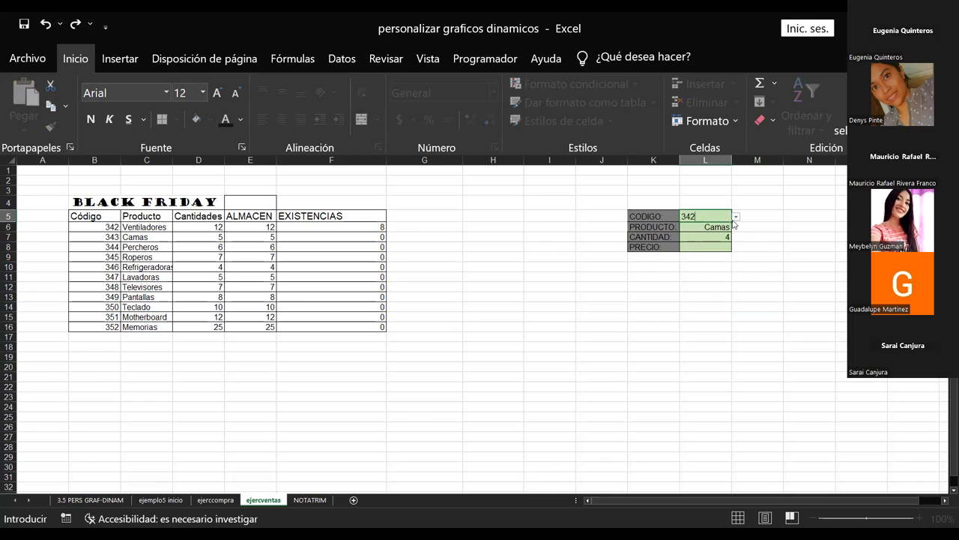
{"action": "key", "text": "Return"}
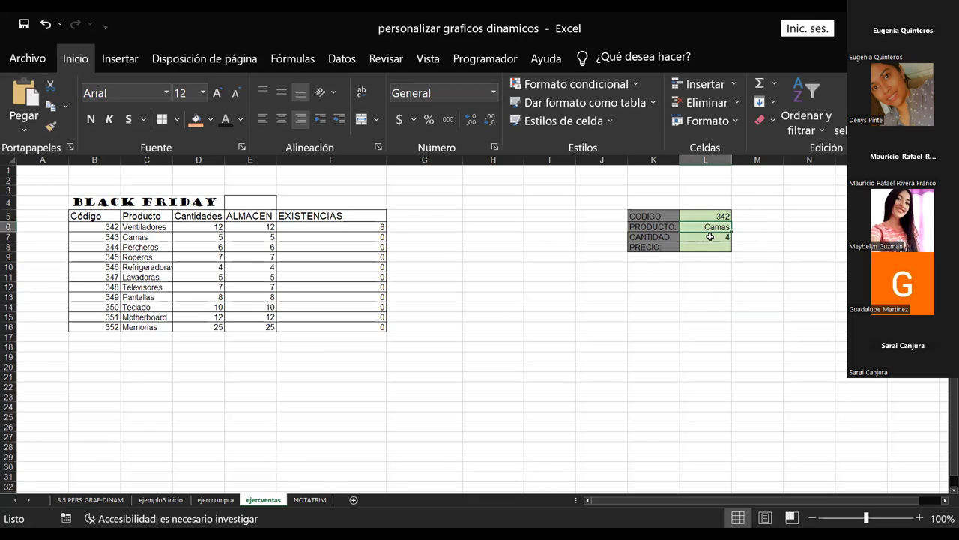
{"action": "left_click", "coordinate": [712, 236]}
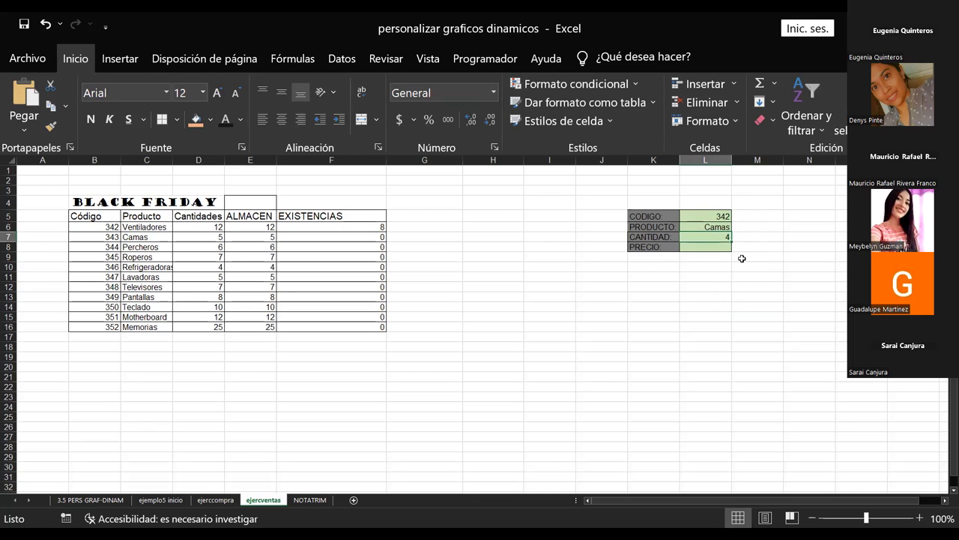
{"action": "type", "text": "8"}
{"action": "key", "text": "Return"}
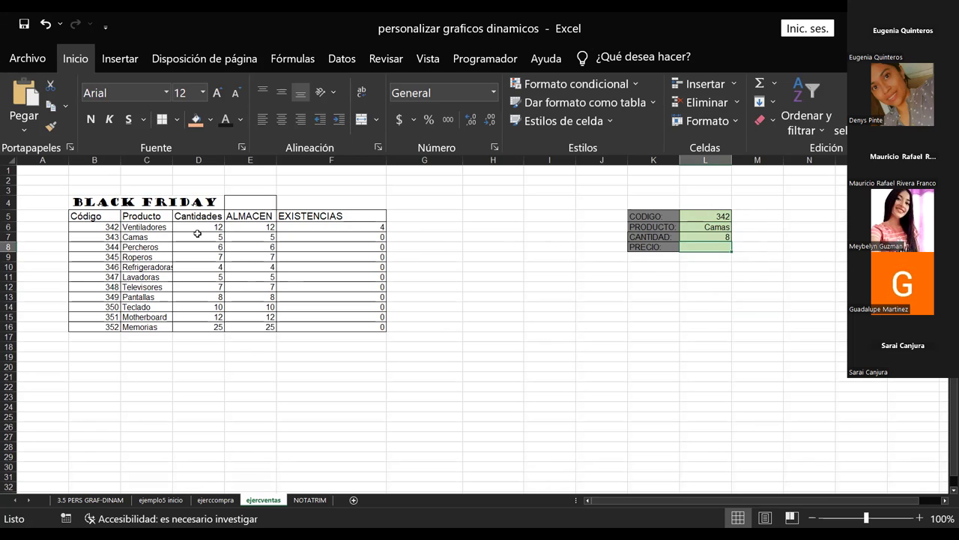
{"action": "left_click", "coordinate": [243, 227]}
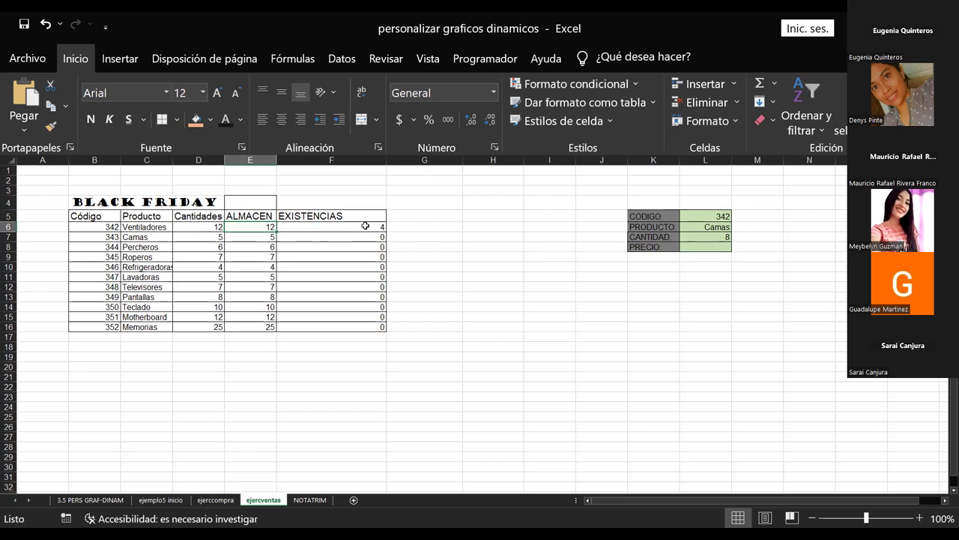
Change CANTIDAD to 3 so code 342's EXISTENCIAS drops to 9
{"action": "left_click", "coordinate": [707, 240]}
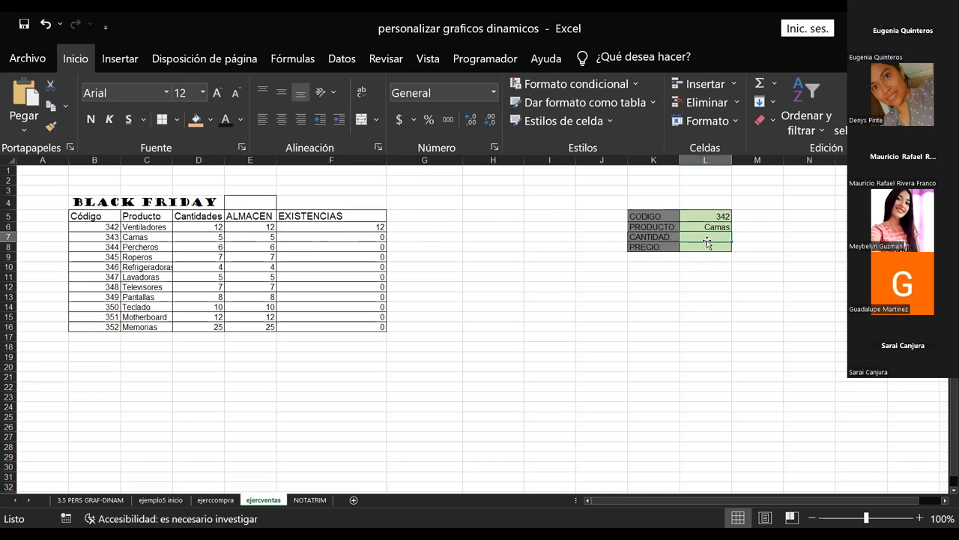
{"action": "type", "text": "3"}
{"action": "key", "text": "Return"}
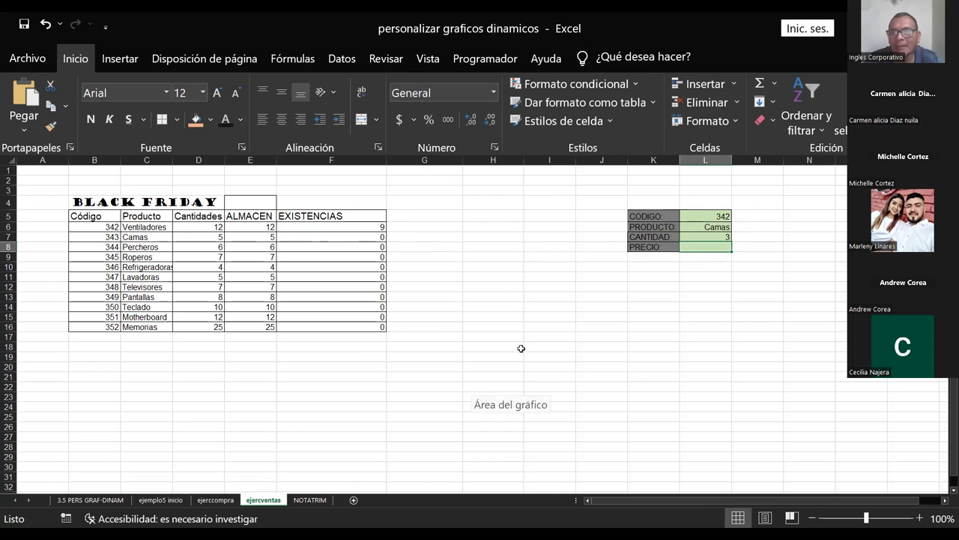
{"action": "left_click", "coordinate": [510, 265]}
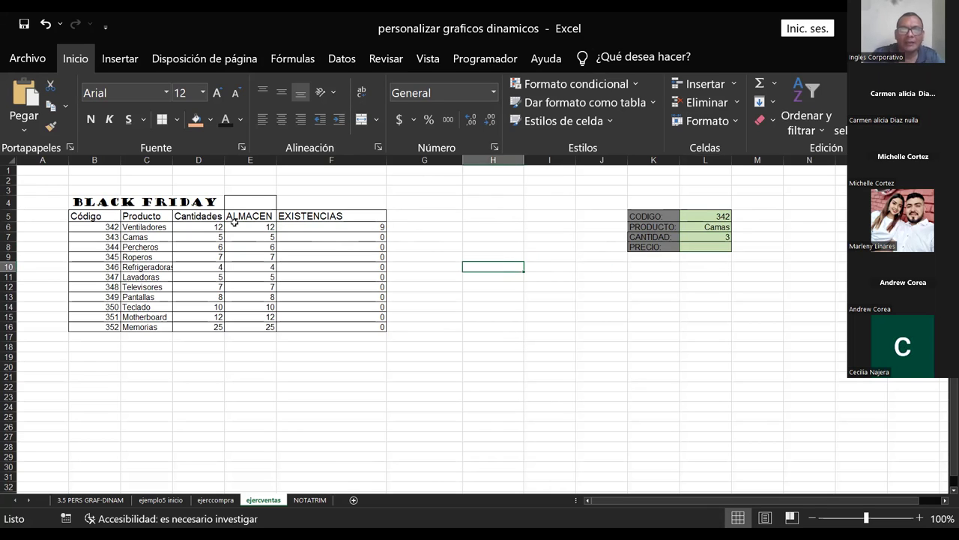
{"action": "left_click", "coordinate": [251, 202]}
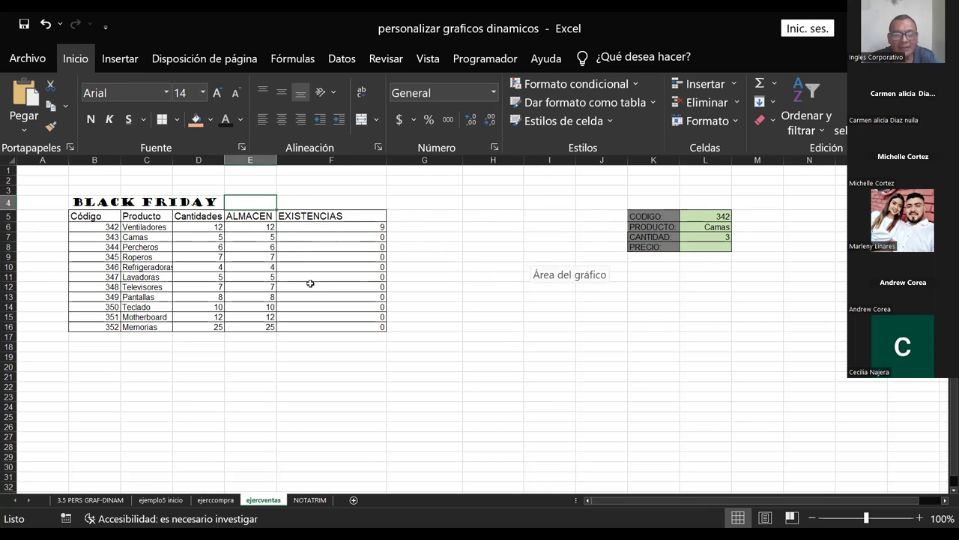
Build a pivot chart from table B5:F16 on a new worksheet
{"action": "left_click", "coordinate": [421, 203]}
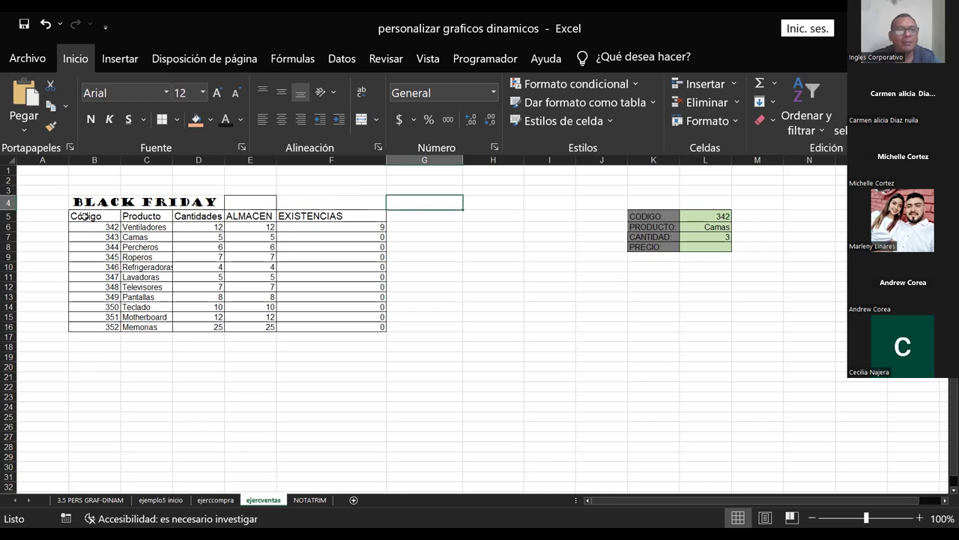
{"action": "left_click_drag", "start_coordinate": [86, 216], "coordinate": [350, 333]}
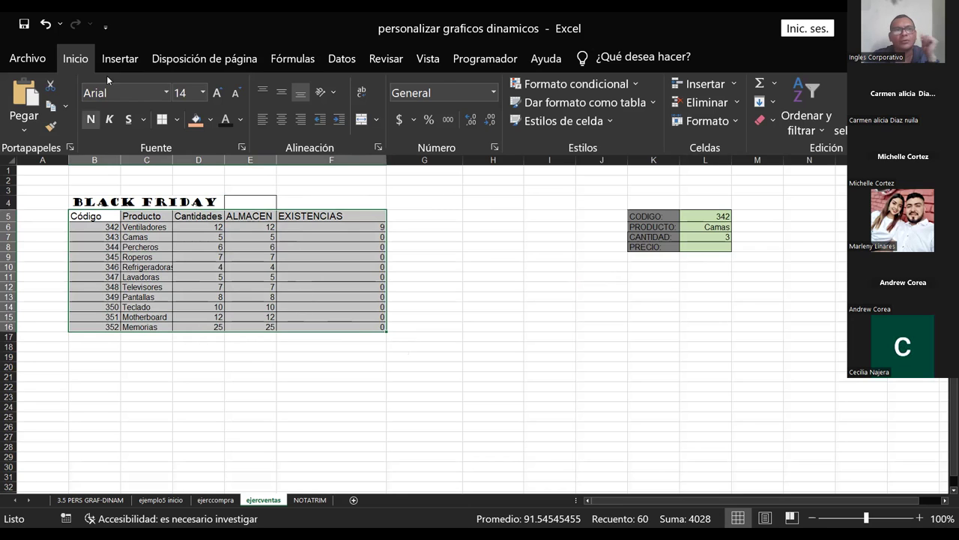
{"action": "left_click", "coordinate": [123, 60]}
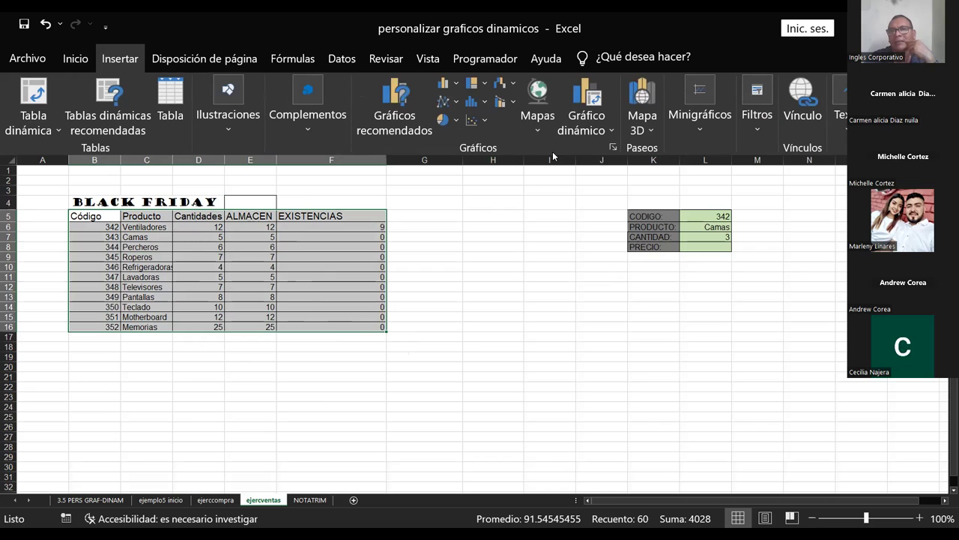
{"action": "left_click", "coordinate": [611, 130]}
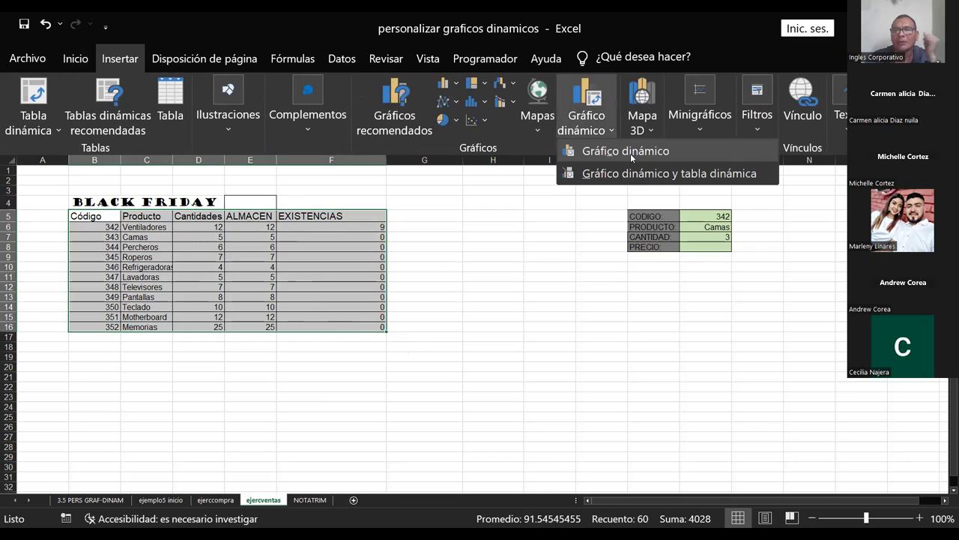
{"action": "left_click", "coordinate": [630, 152]}
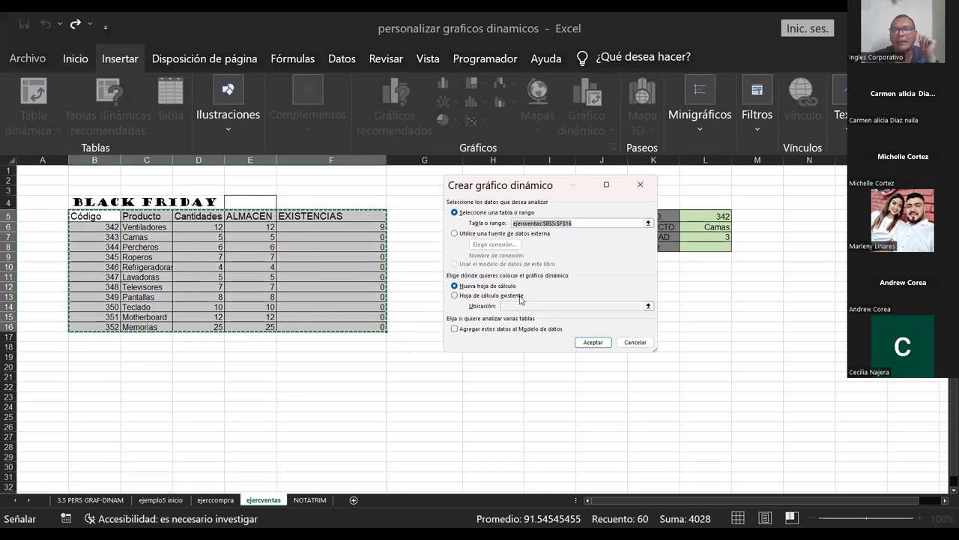
{"action": "left_click", "coordinate": [592, 342]}
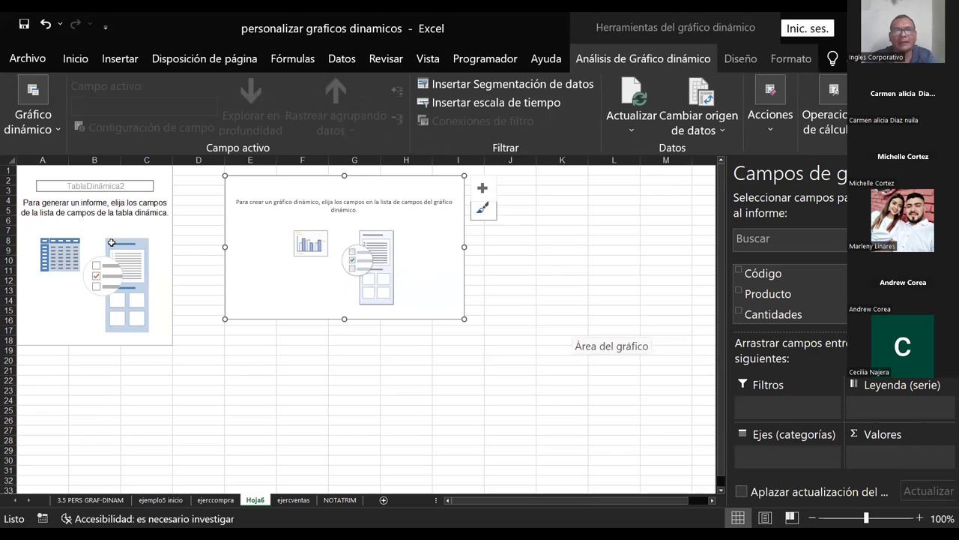
Put Código in Filters, Producto in Columns and Cantidades in Values
{"action": "left_click", "coordinate": [147, 221]}
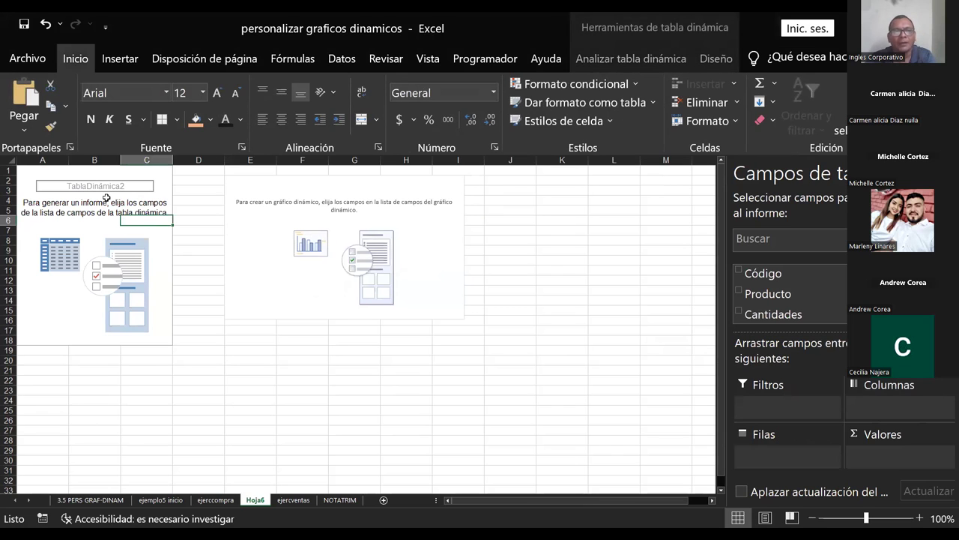
{"action": "scroll", "coordinate": [787, 296], "scroll_direction": "down", "scroll_amount": 1}
{"action": "scroll", "coordinate": [787, 296], "scroll_direction": "down", "scroll_amount": 2}
{"action": "scroll", "coordinate": [786, 296], "scroll_direction": "up", "scroll_amount": 3}
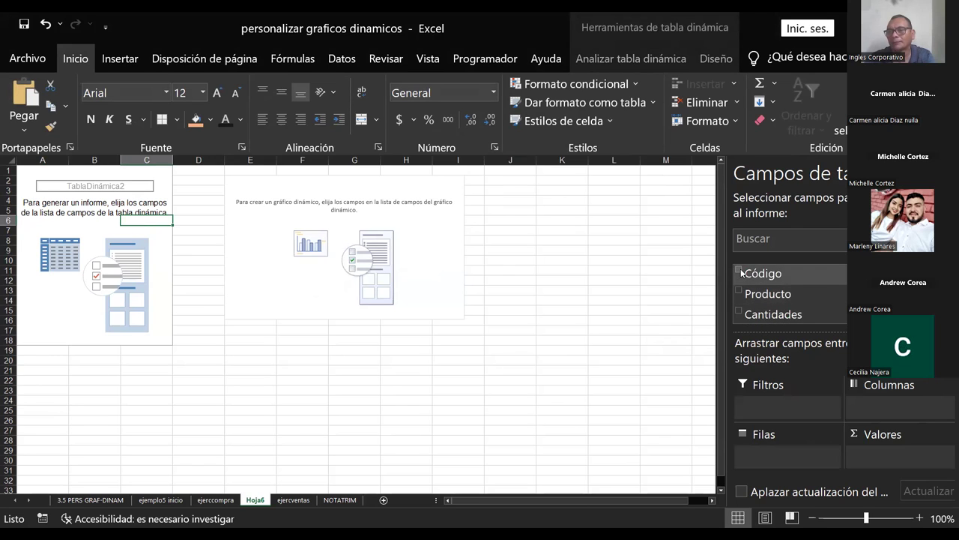
{"action": "left_click_drag", "start_coordinate": [741, 273], "coordinate": [795, 378]}
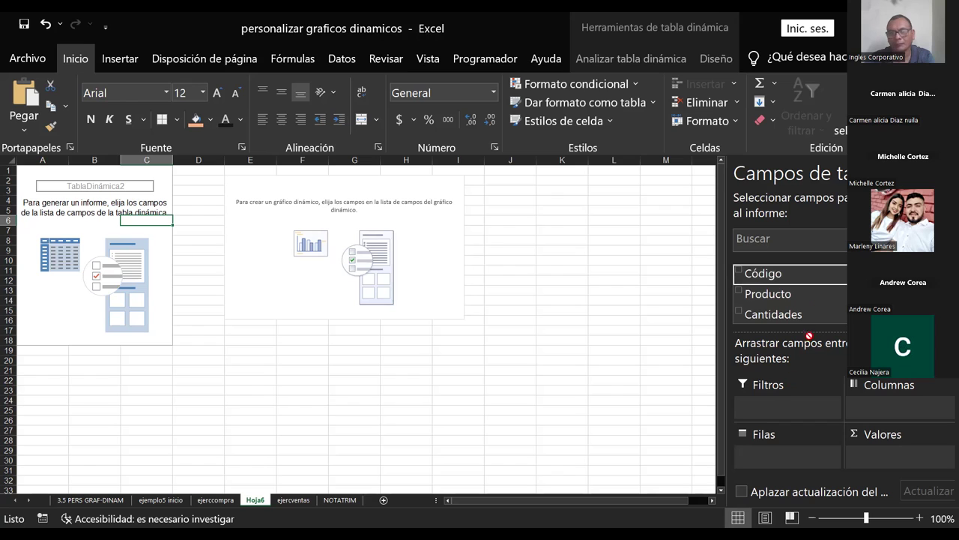
{"action": "left_click_drag", "start_coordinate": [809, 335], "coordinate": [548, 372]}
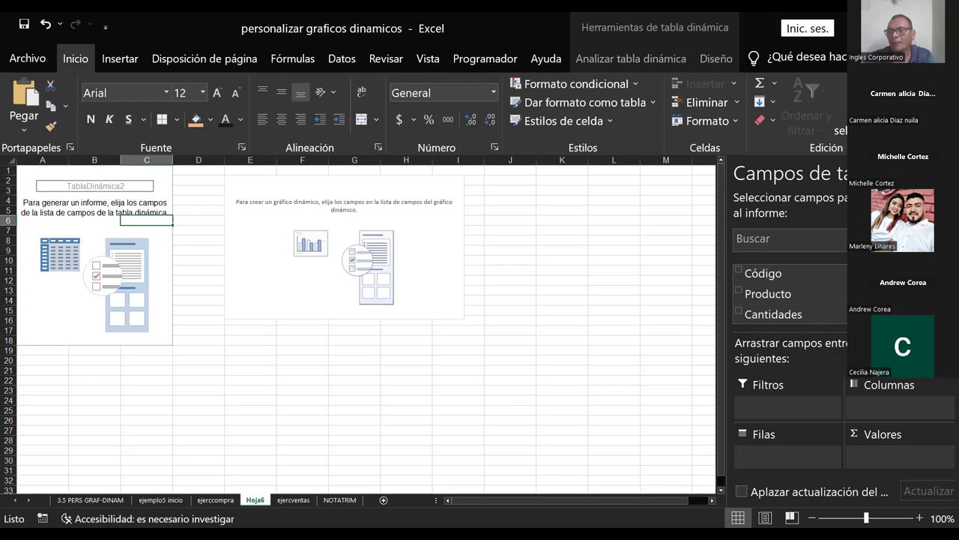
{"action": "left_click_drag", "start_coordinate": [763, 273], "coordinate": [784, 407]}
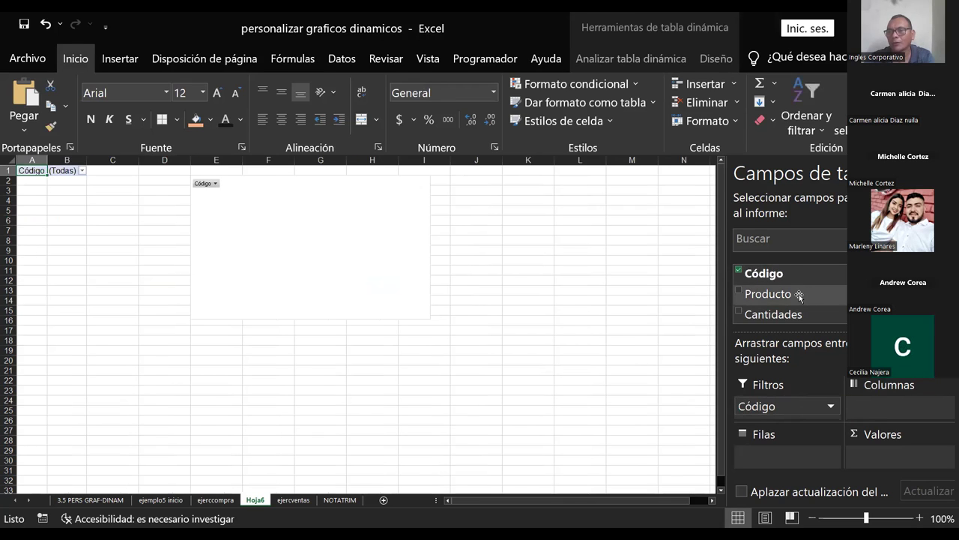
{"action": "left_click_drag", "start_coordinate": [800, 296], "coordinate": [894, 411]}
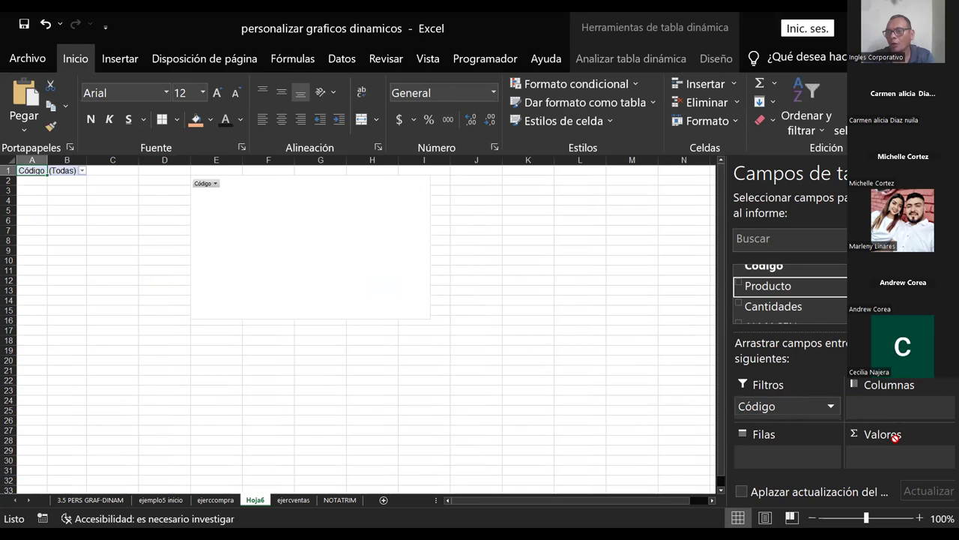
{"action": "left_click_drag", "start_coordinate": [788, 309], "coordinate": [899, 457]}
Add ALMACEN to the pivot rows, then remove it again
{"action": "scroll", "coordinate": [787, 299], "scroll_direction": "down", "scroll_amount": 1}
{"action": "left_click", "coordinate": [800, 317]}
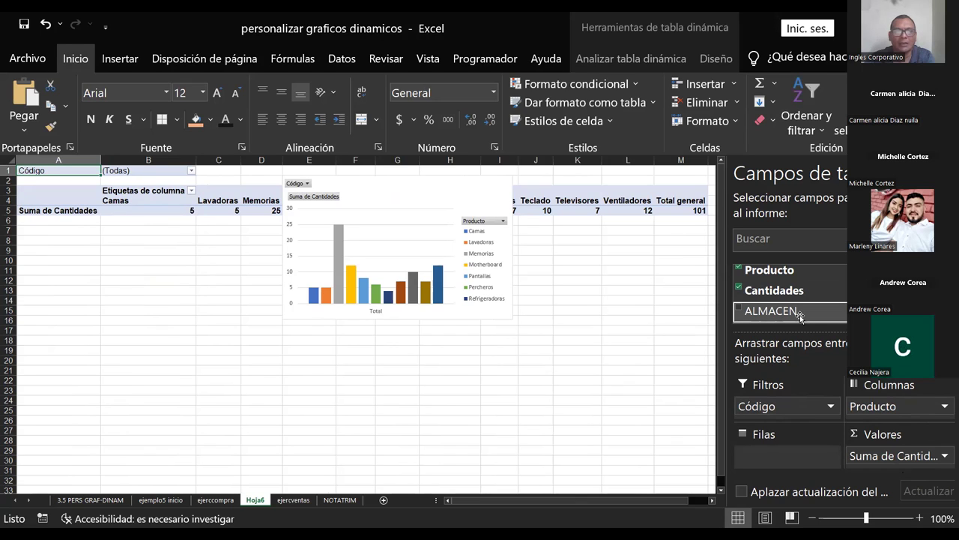
{"action": "left_click_drag", "start_coordinate": [801, 317], "coordinate": [787, 458]}
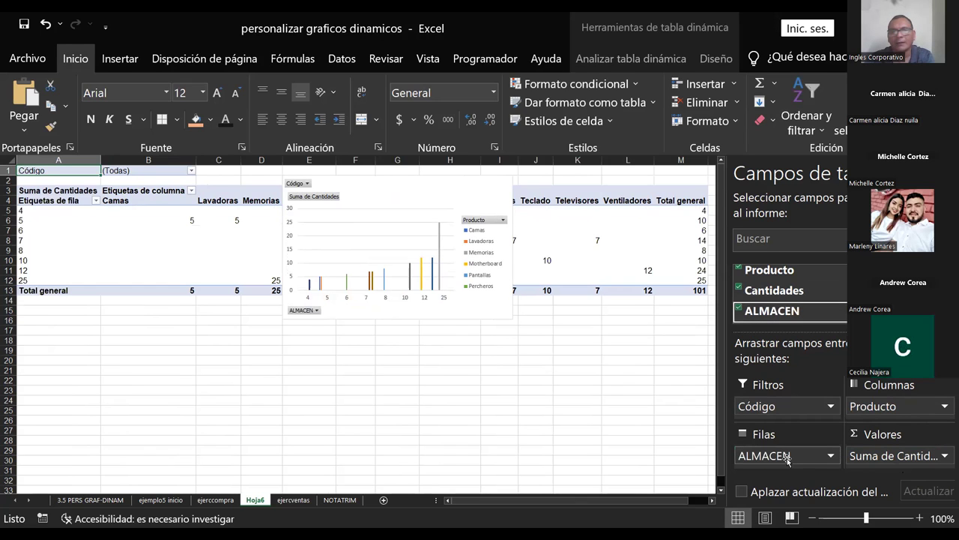
{"action": "left_click", "coordinate": [787, 458]}
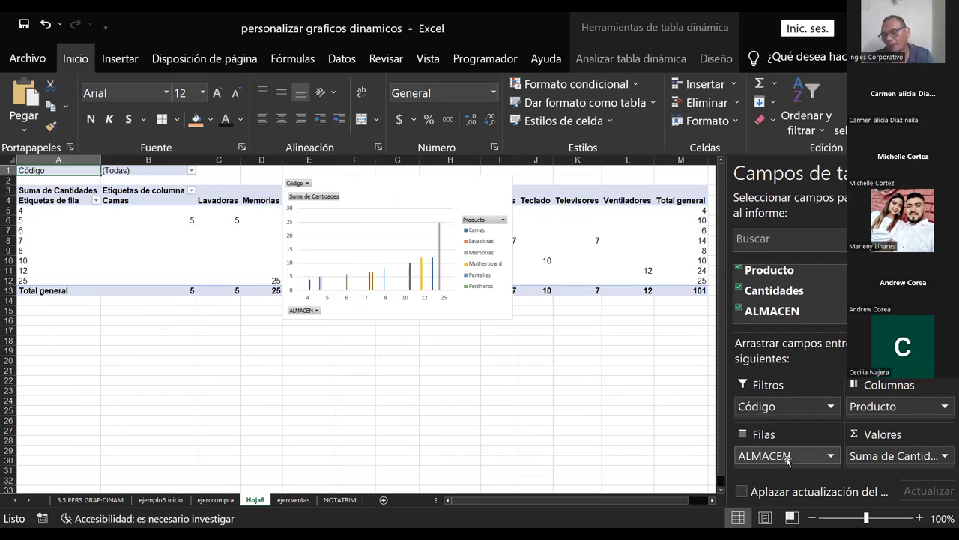
{"action": "left_click", "coordinate": [817, 418]}
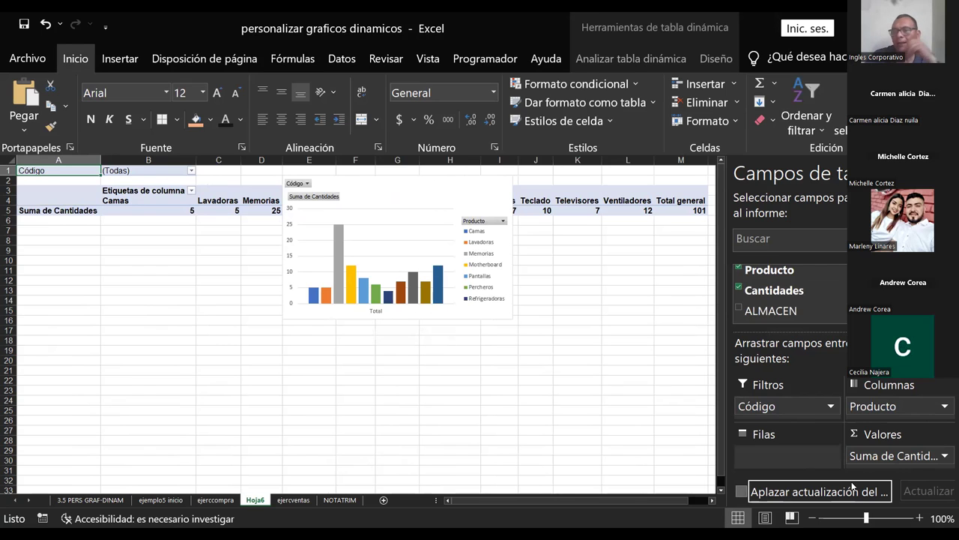
{"action": "left_click", "coordinate": [351, 293]}
Move the chart down to rows 13–27 and give header rows A4:M5 all borders
{"action": "left_click_drag", "start_coordinate": [340, 312], "coordinate": [285, 429]}
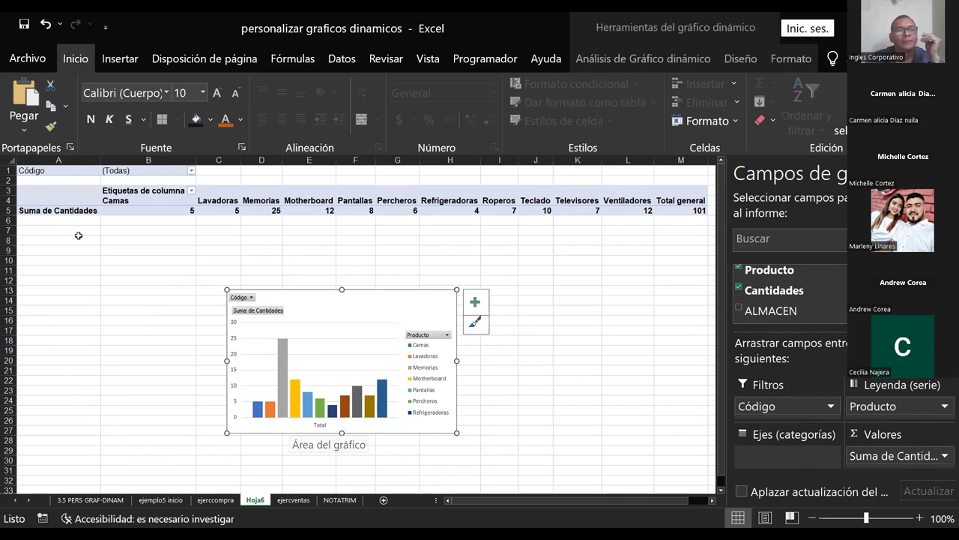
{"action": "mouse_move", "coordinate": [45, 200]}
{"action": "left_mouse_down"}
{"action": "mouse_move", "coordinate": [687, 217]}
{"action": "mouse_move", "coordinate": [609, 208]}
{"action": "left_mouse_up"}
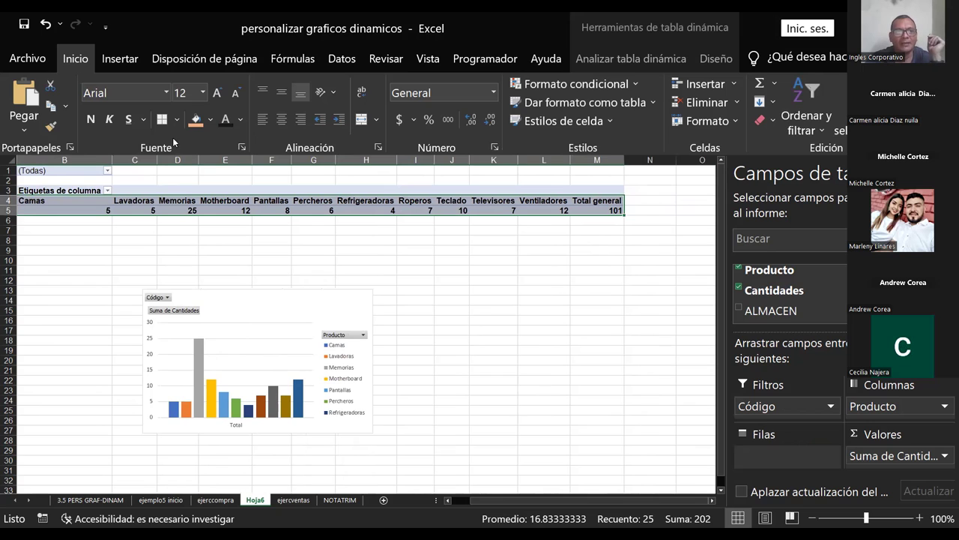
{"action": "left_click", "coordinate": [176, 118]}
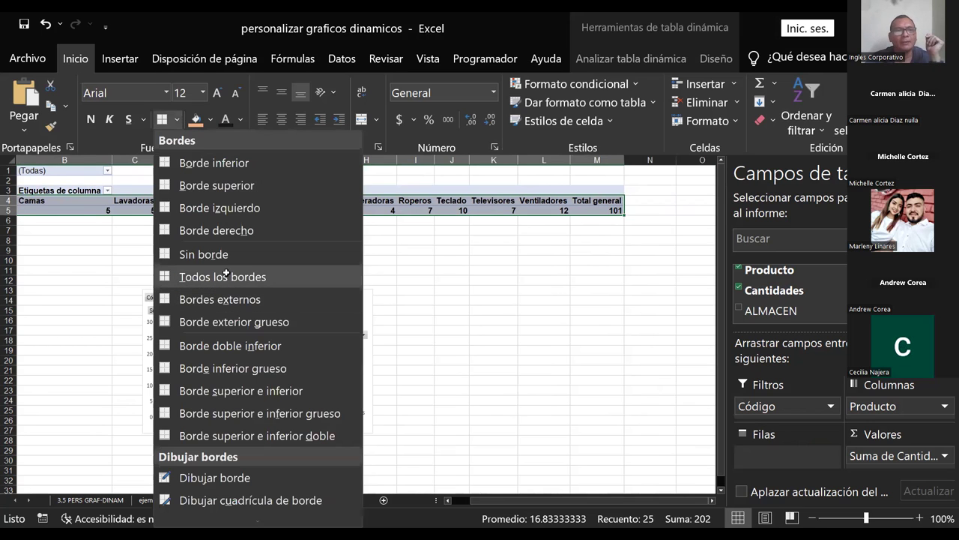
{"action": "left_click", "coordinate": [225, 275]}
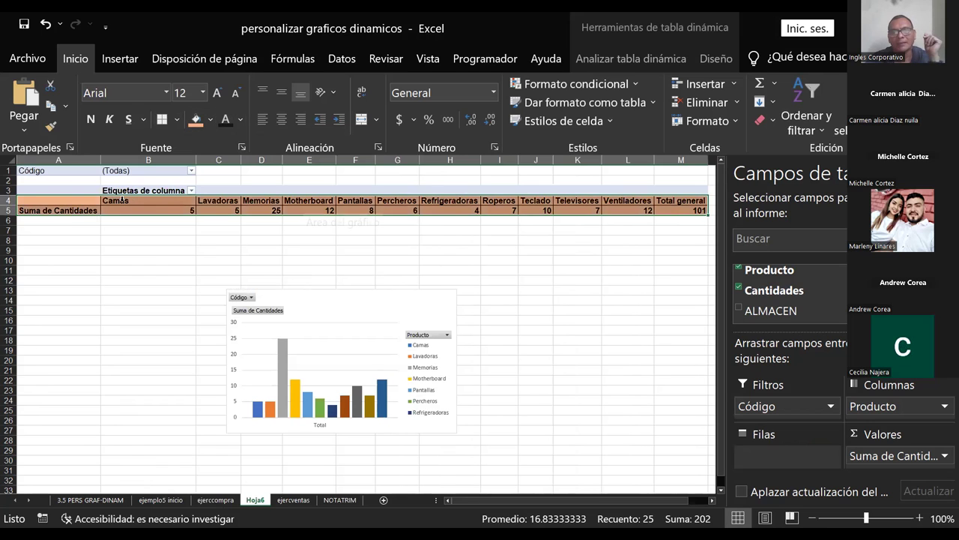
Try font size 14 on the header rows, then set it back to 12
{"action": "left_click", "coordinate": [217, 93]}
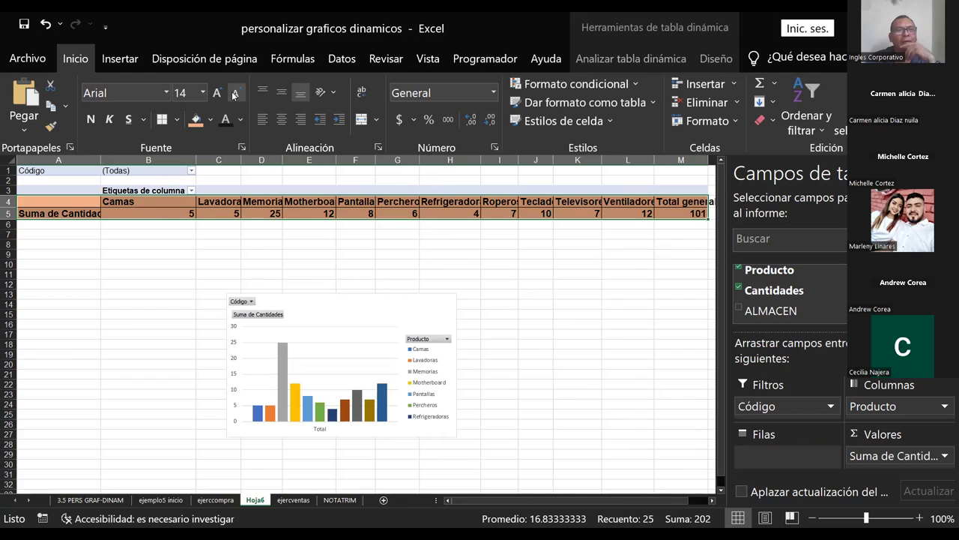
{"action": "left_click", "coordinate": [234, 93]}
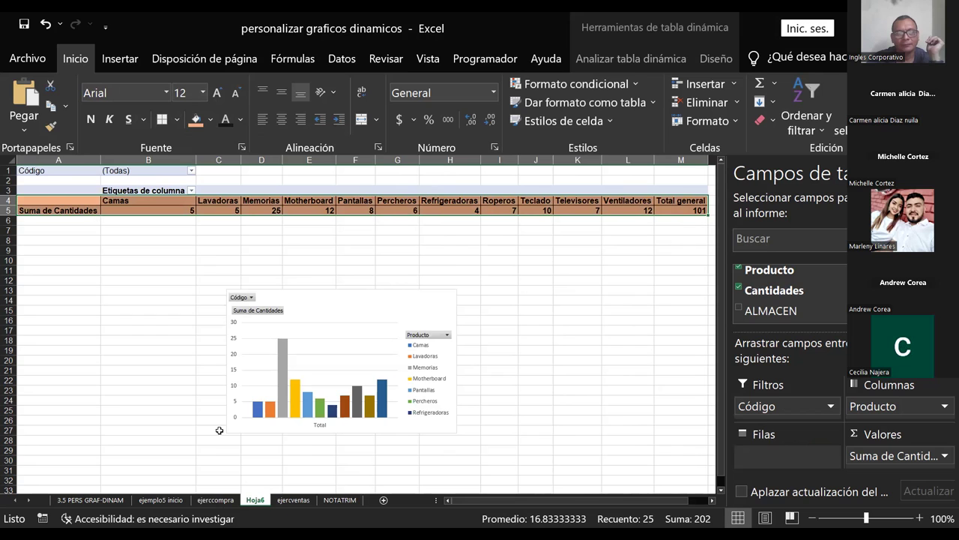
{"action": "left_click", "coordinate": [220, 500]}
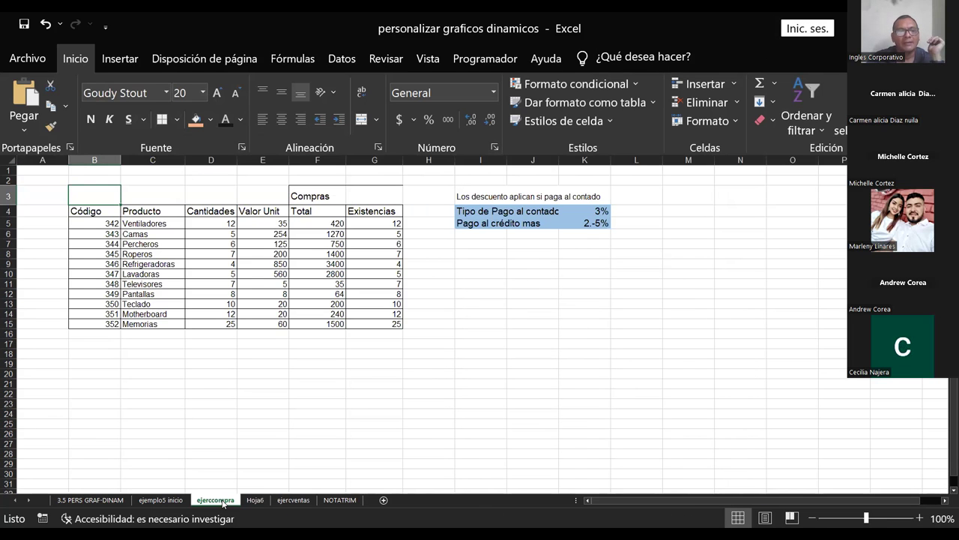
{"action": "left_click", "coordinate": [254, 500]}
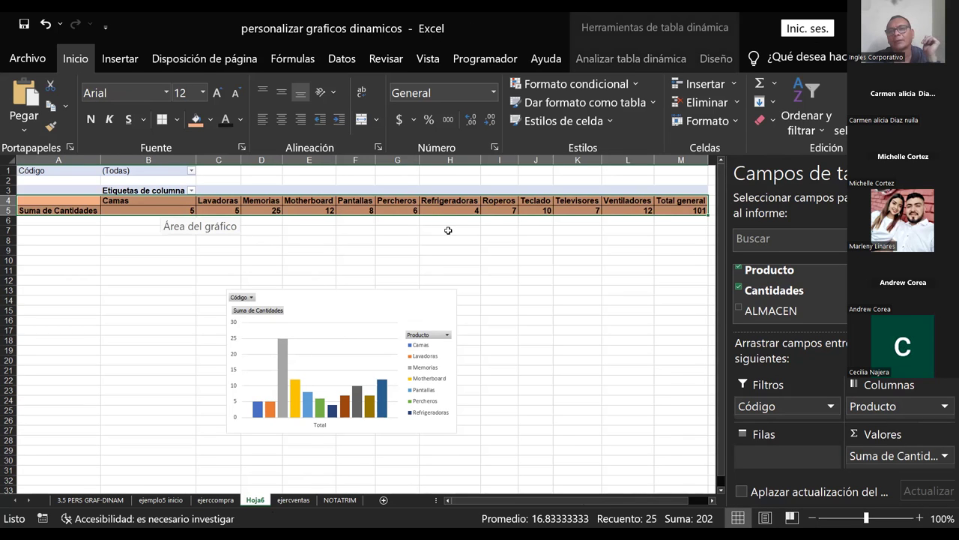
Narrow column B and rename the Suma de Cantidades value field to SUMA
{"action": "left_click", "coordinate": [636, 208]}
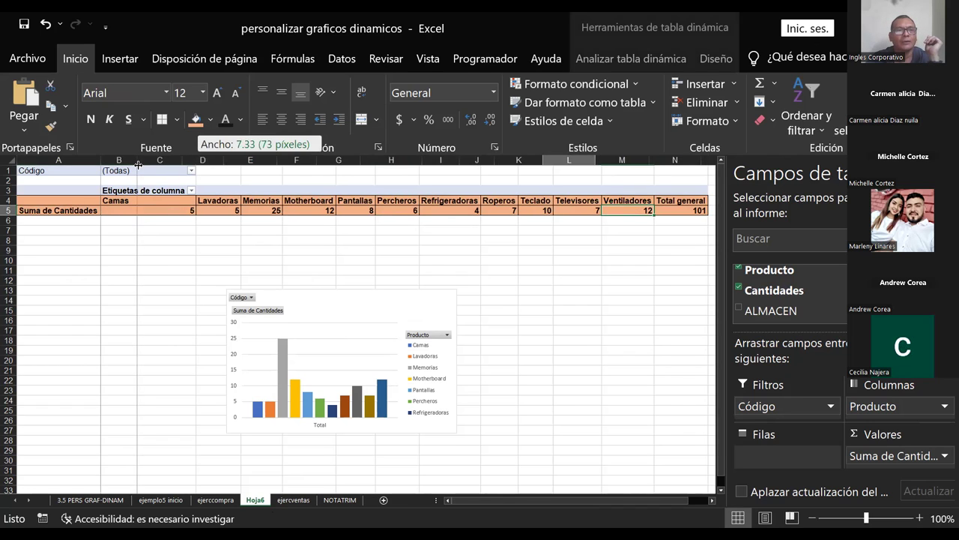
{"action": "left_click_drag", "start_coordinate": [197, 160], "coordinate": [147, 160]}
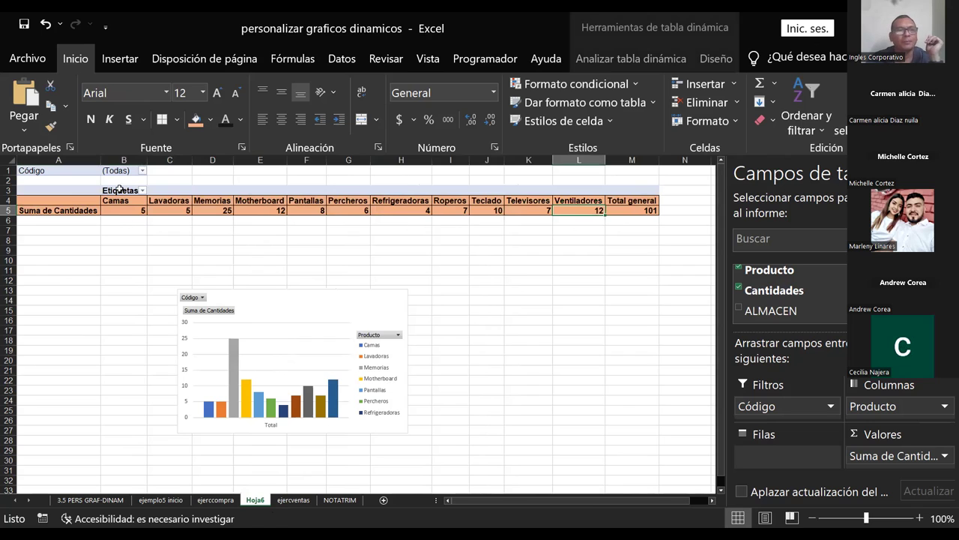
{"action": "left_click", "coordinate": [80, 211]}
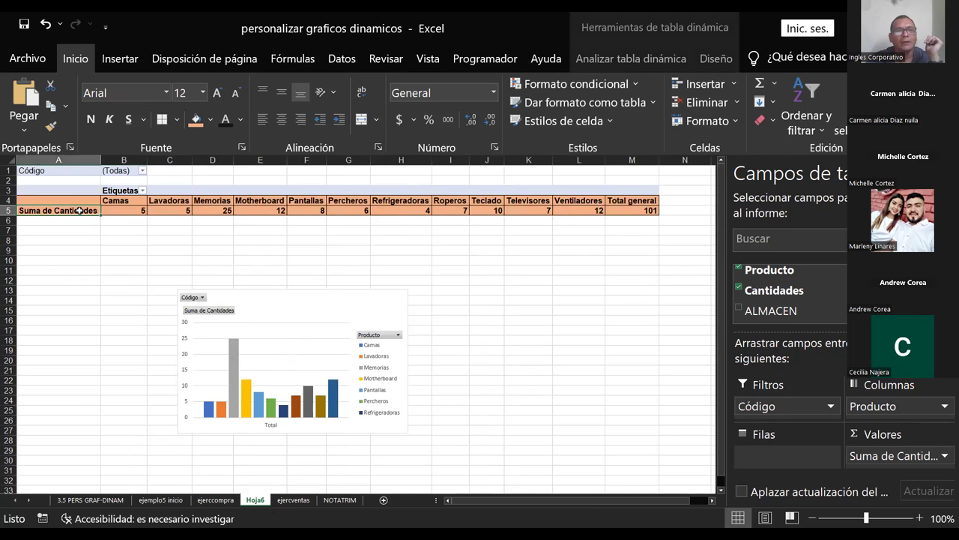
{"action": "right_click", "coordinate": [80, 212]}
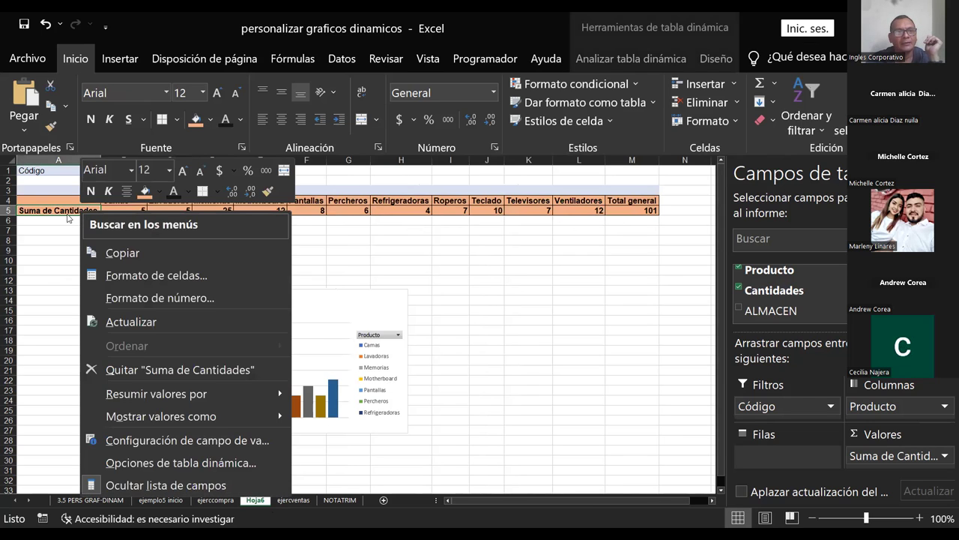
{"action": "right_click", "coordinate": [67, 211]}
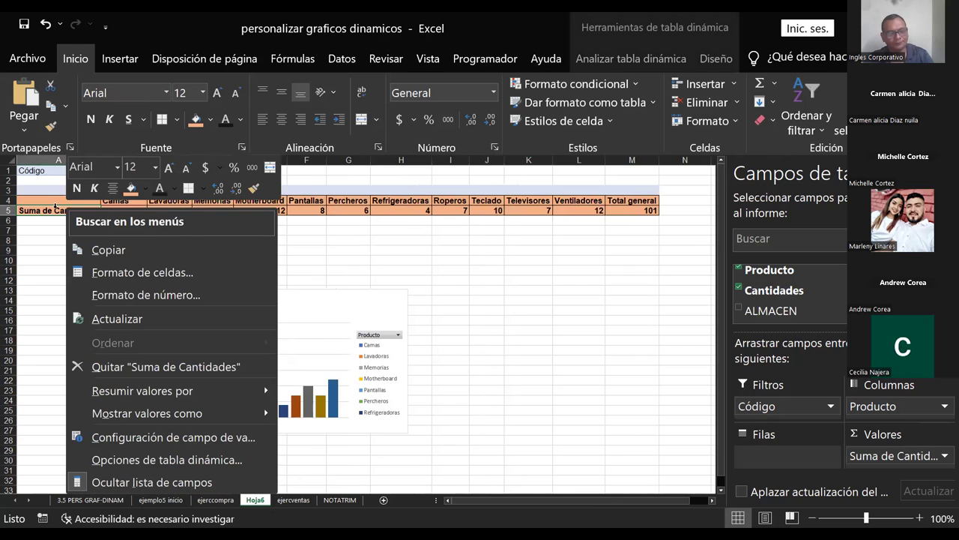
{"action": "type", "text": "DF"}
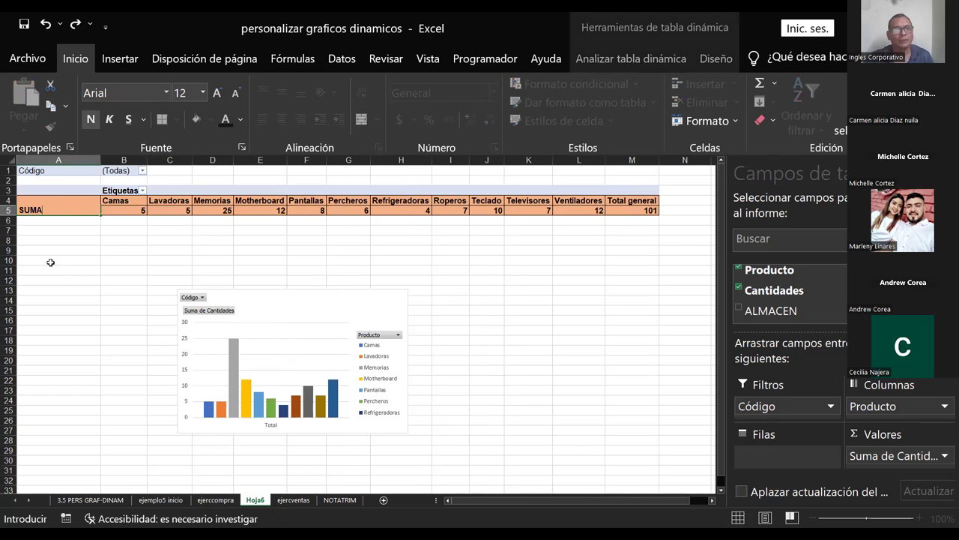
{"action": "left_click", "coordinate": [51, 263]}
{"action": "left_click", "coordinate": [47, 212]}
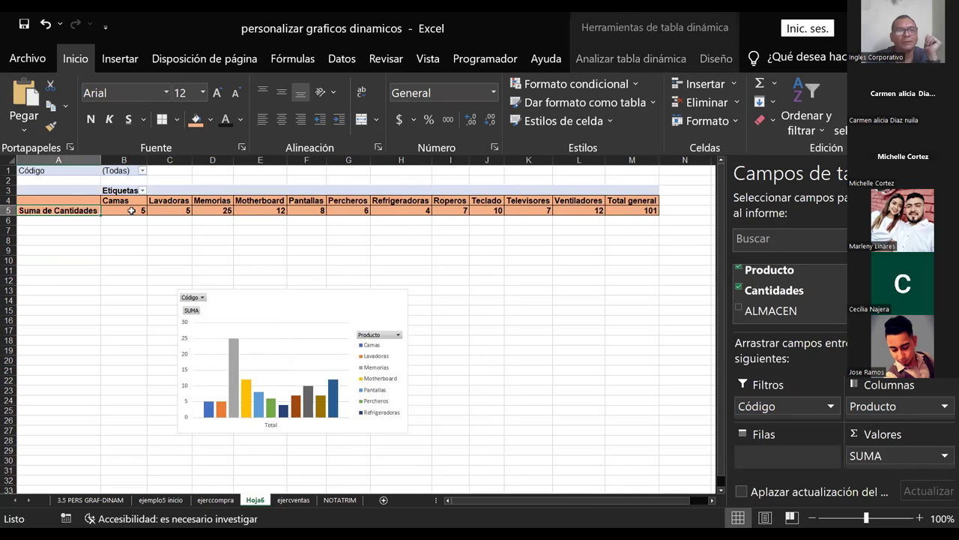
{"action": "left_click", "coordinate": [273, 419]}
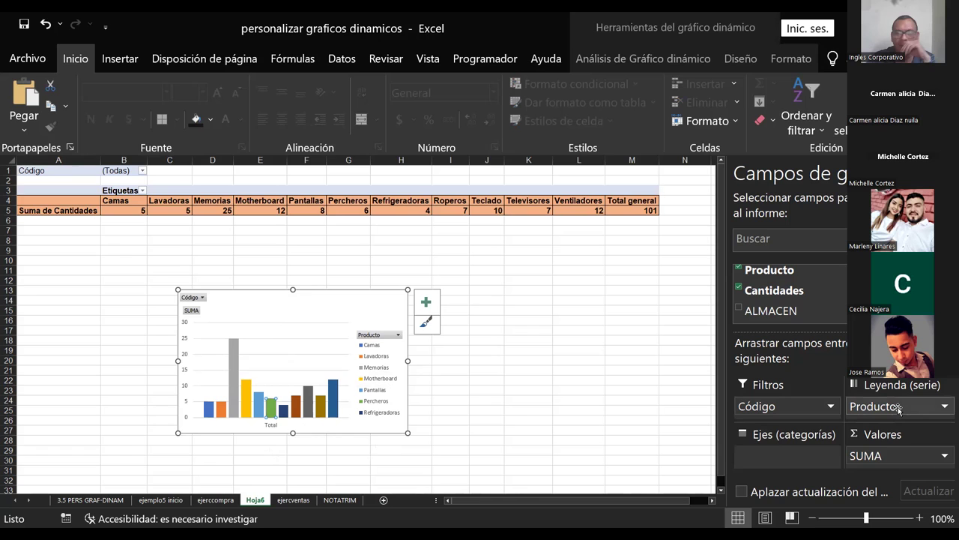
{"action": "left_click_drag", "start_coordinate": [900, 408], "coordinate": [788, 464]}
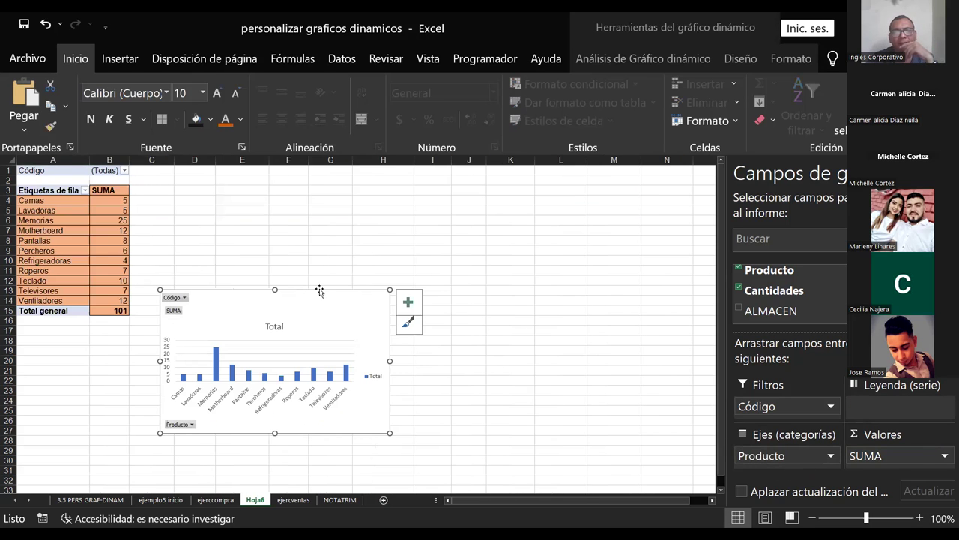
{"action": "left_click_drag", "start_coordinate": [389, 247], "coordinate": [439, 257]}
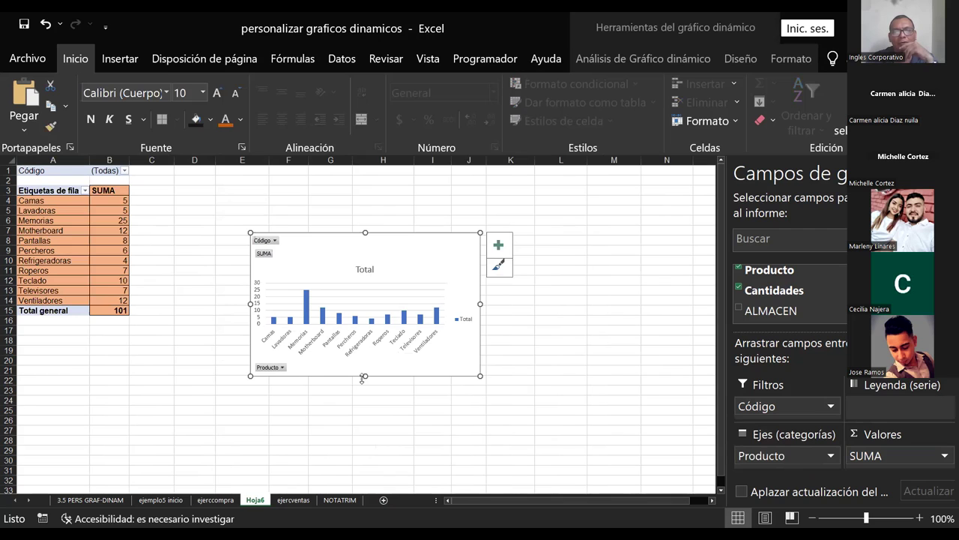
{"action": "left_click_drag", "start_coordinate": [365, 386], "coordinate": [365, 434]}
{"action": "left_click_drag", "start_coordinate": [480, 333], "coordinate": [654, 333]}
{"action": "left_click_drag", "start_coordinate": [243, 336], "coordinate": [187, 337]}
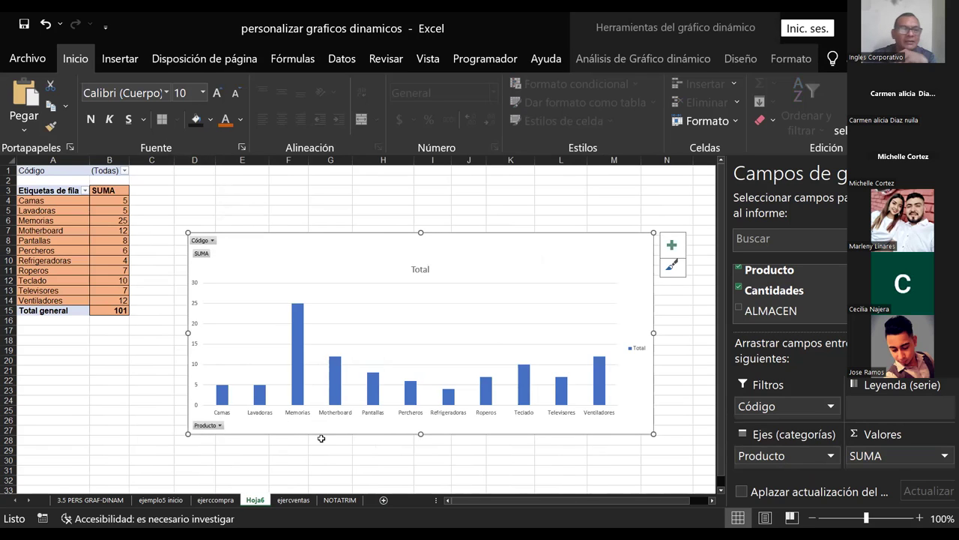
{"action": "left_click", "coordinate": [93, 390]}
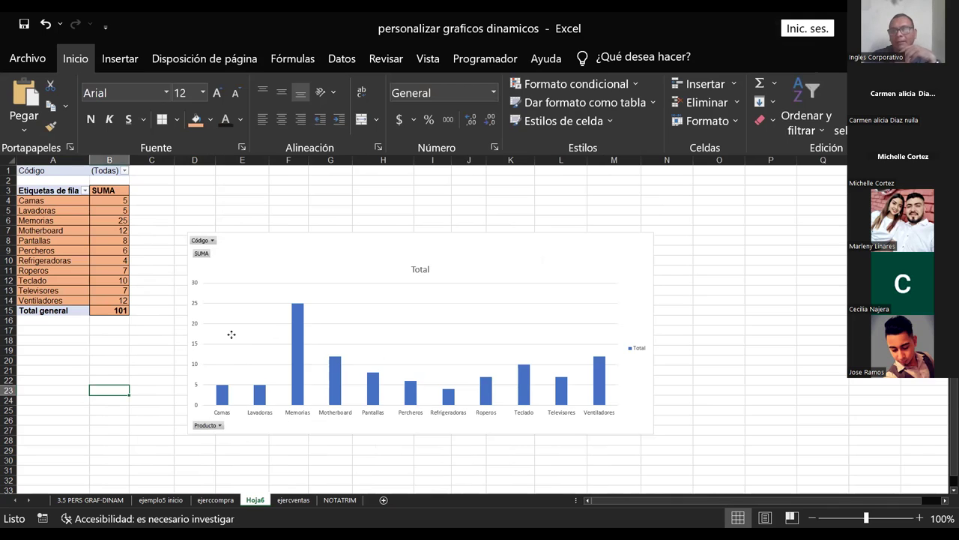
{"action": "left_click", "coordinate": [232, 334]}
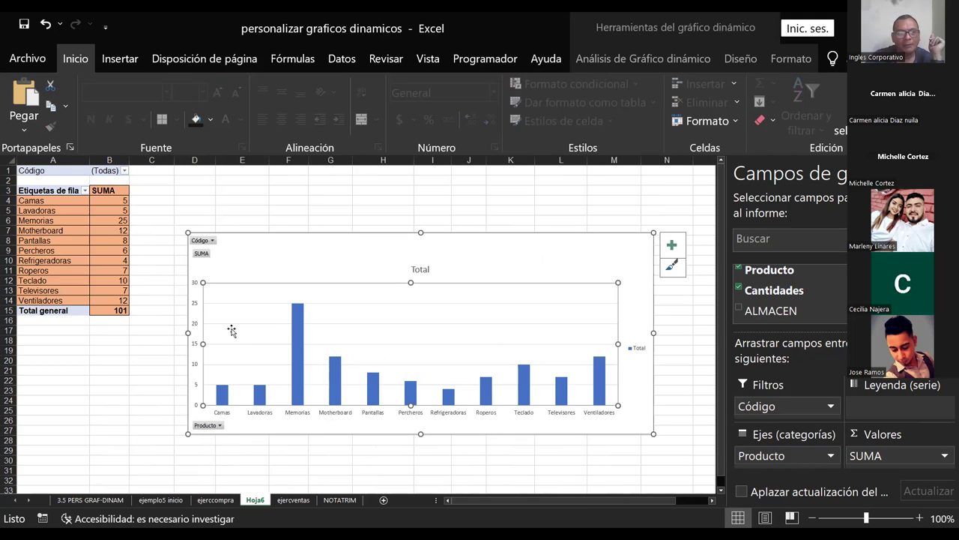
Open the bar series formatting and try solid, gradient, pattern and automatic fills
{"action": "double_click", "coordinate": [232, 330]}
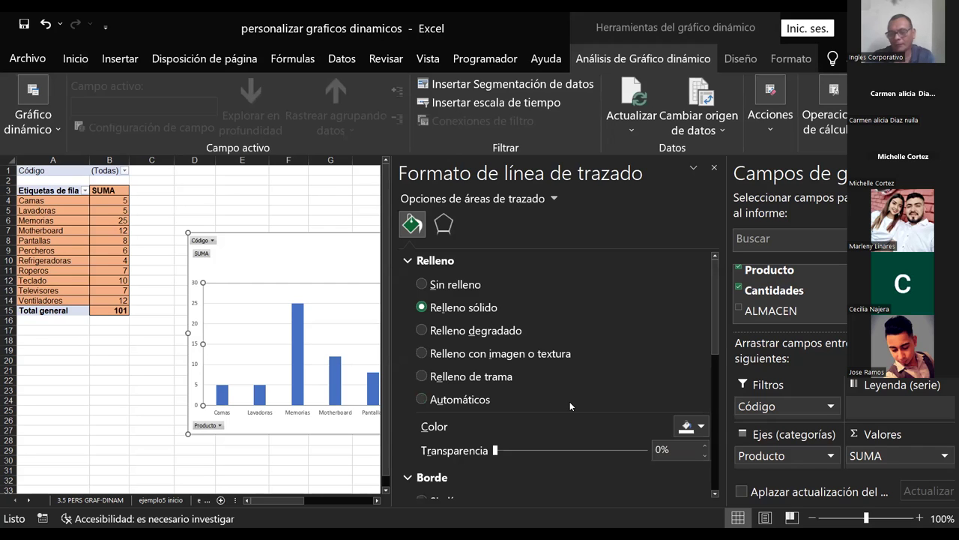
{"action": "key", "text": "Down"}
{"action": "left_click", "coordinate": [715, 168]}
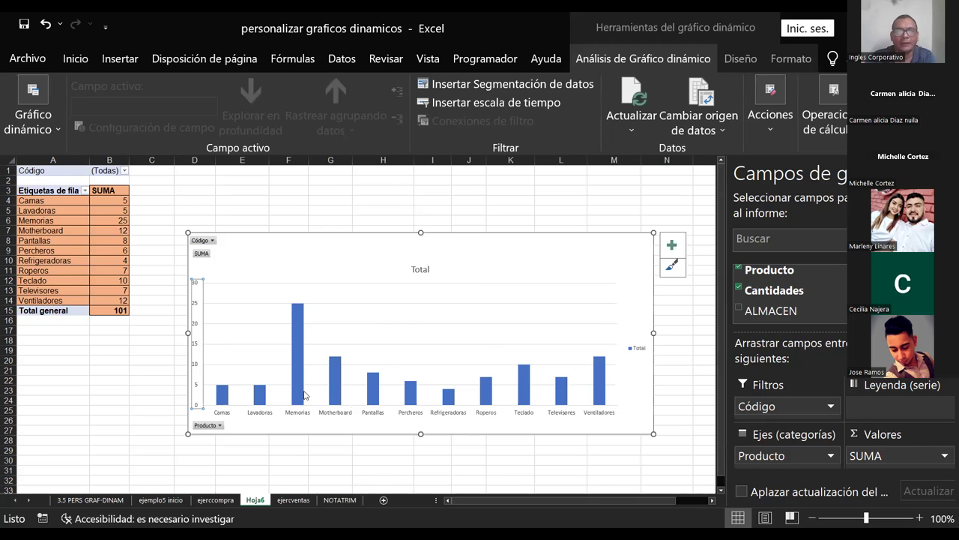
{"action": "double_click", "coordinate": [300, 379]}
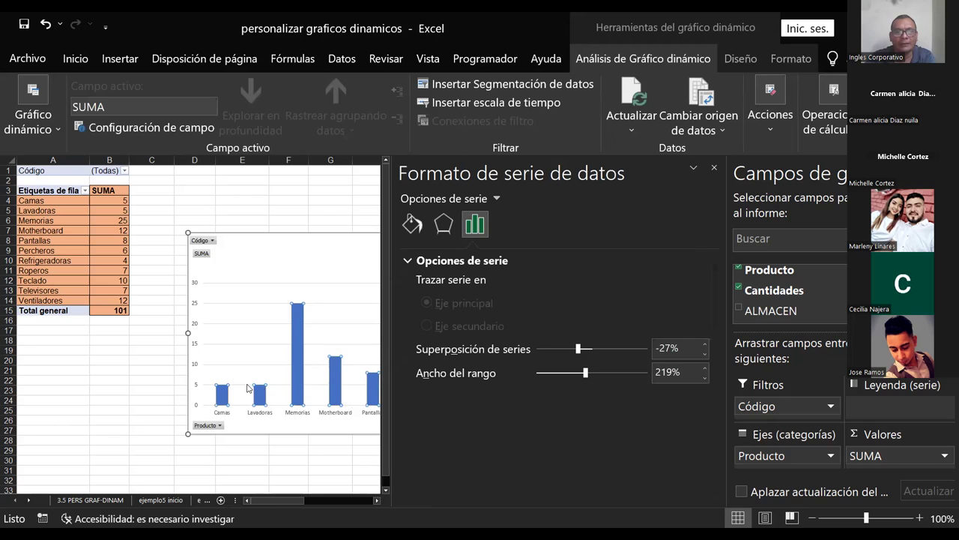
{"action": "left_click", "coordinate": [412, 224]}
{"action": "left_click", "coordinate": [422, 308]}
{"action": "left_click", "coordinate": [441, 331]}
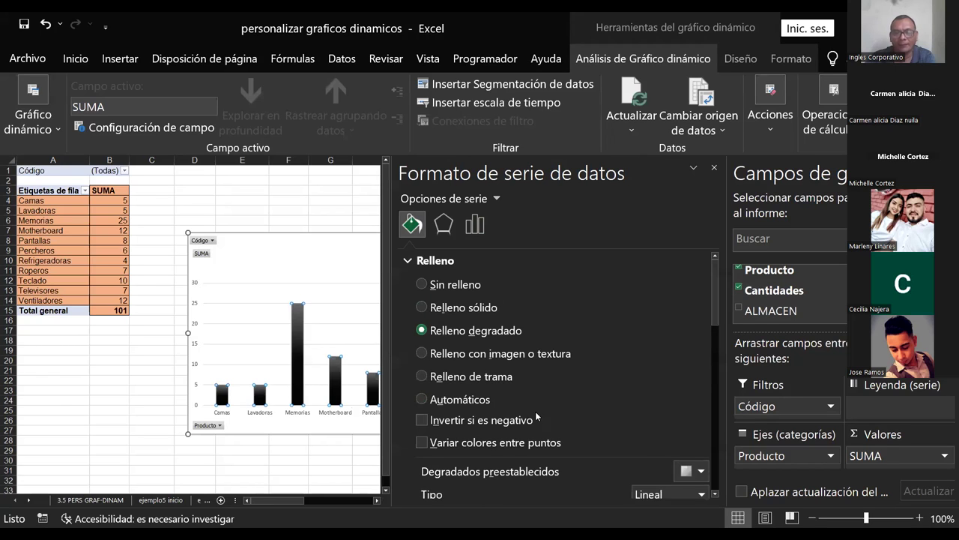
{"action": "left_click", "coordinate": [473, 354]}
{"action": "left_click", "coordinate": [478, 380]}
{"action": "left_click", "coordinate": [472, 400]}
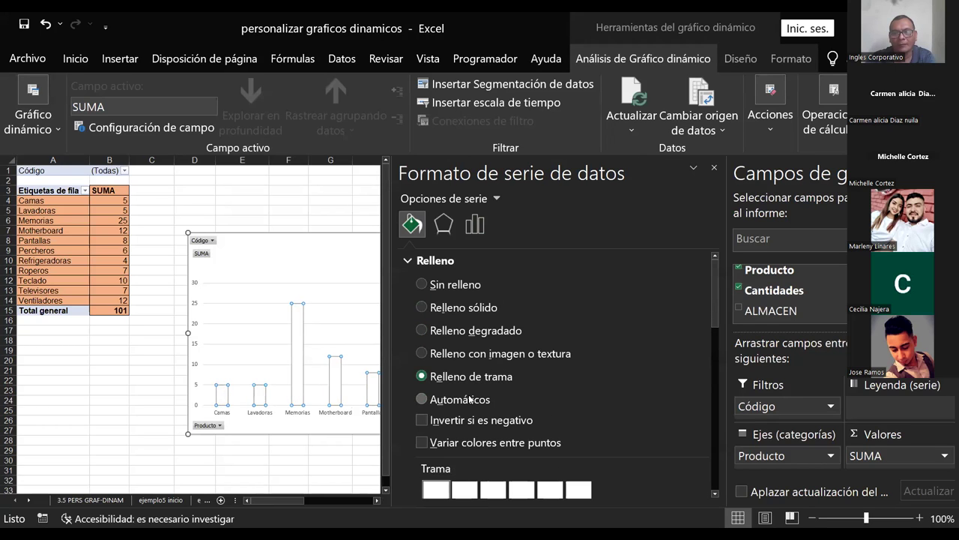
Fill the bars with a light-blue texture set to tile and scale
{"action": "left_click", "coordinate": [464, 359]}
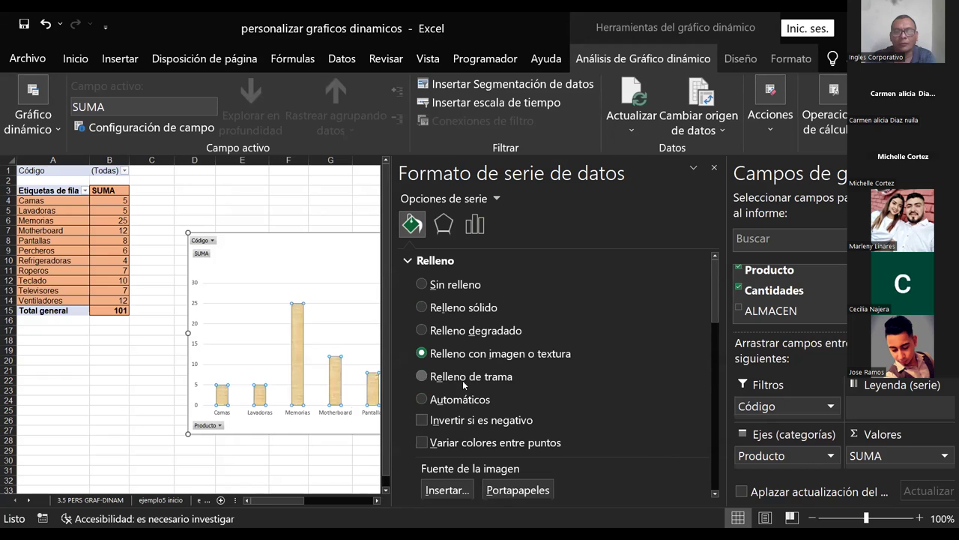
{"action": "left_click_drag", "start_coordinate": [714, 315], "coordinate": [718, 361]}
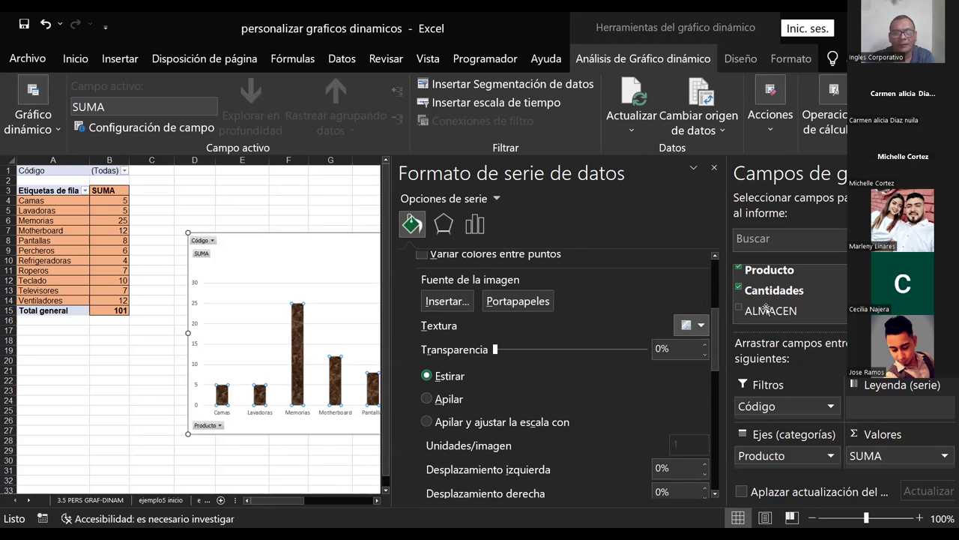
{"action": "left_click", "coordinate": [702, 322]}
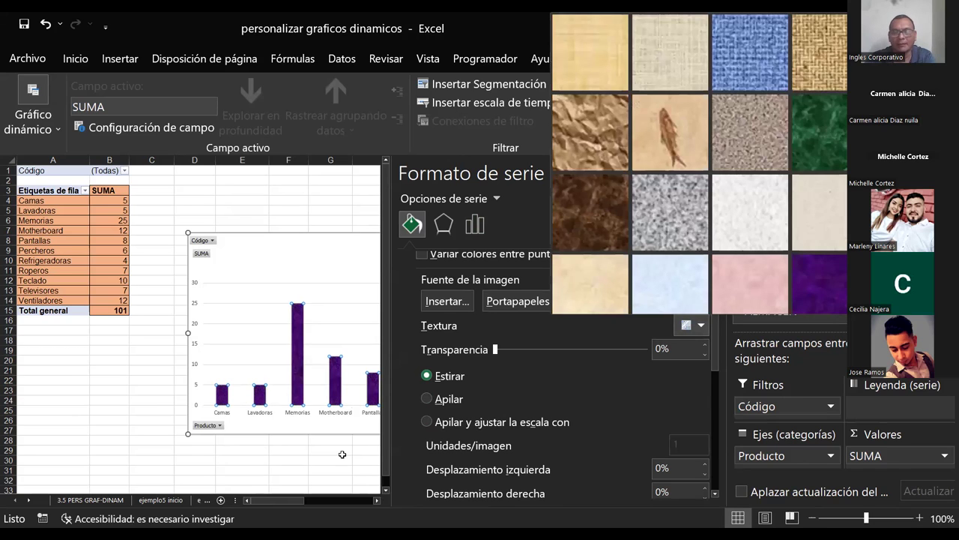
{"action": "left_click", "coordinate": [342, 454]}
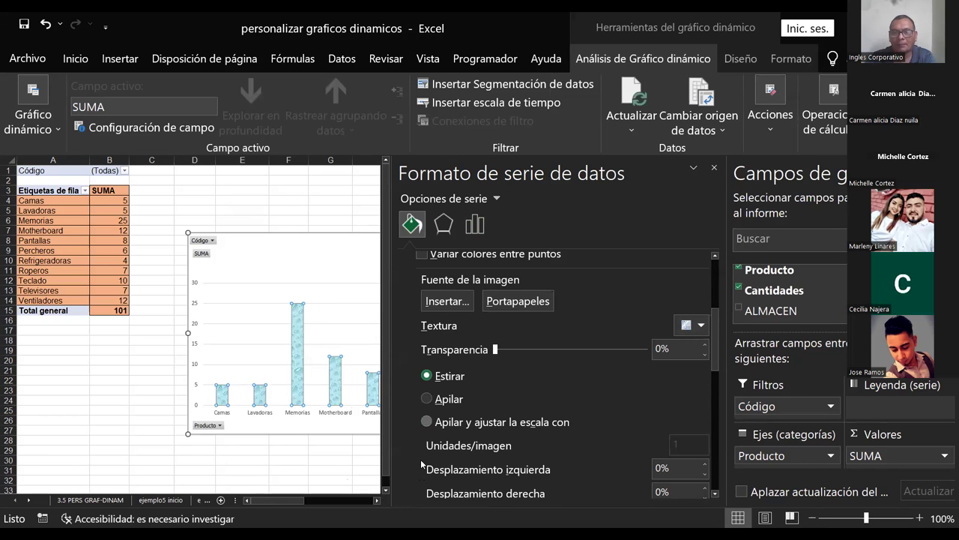
{"action": "left_click", "coordinate": [427, 421]}
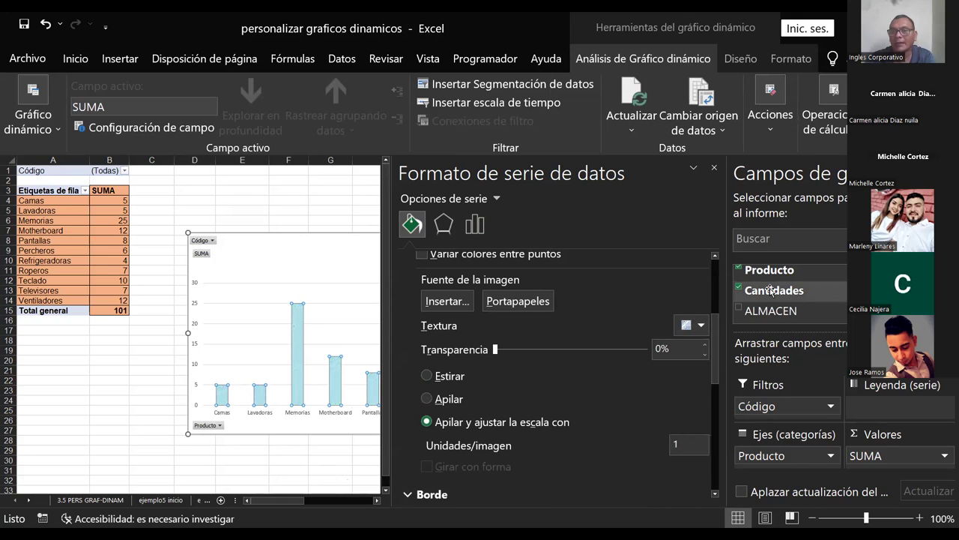
{"action": "left_click", "coordinate": [714, 167]}
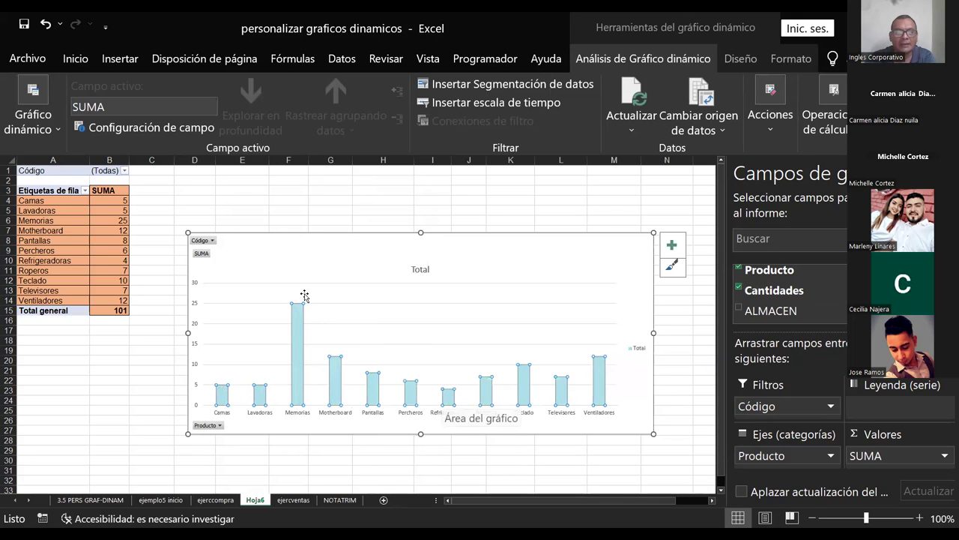
Open Format Plot Area and try dashed and compound border styles
{"action": "left_click", "coordinate": [346, 294]}
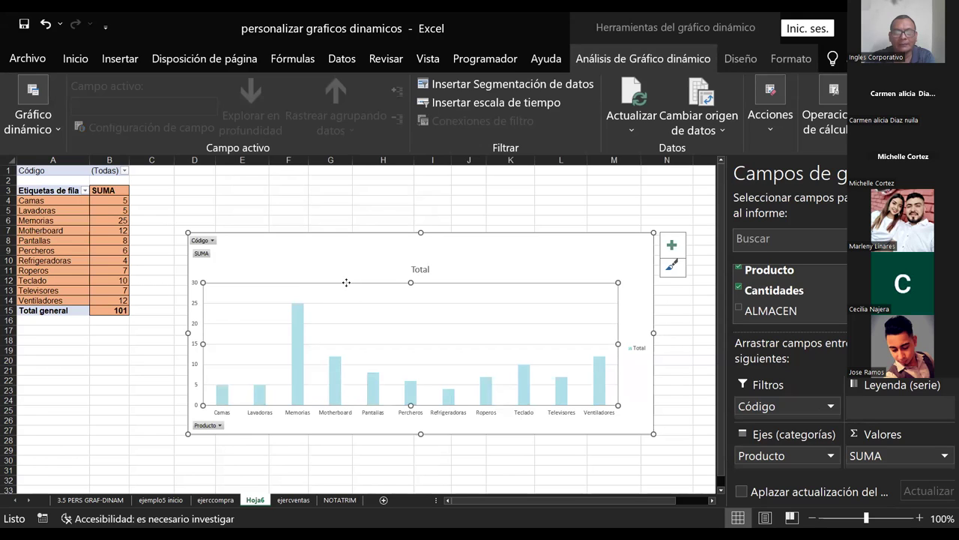
{"action": "right_click", "coordinate": [347, 283]}
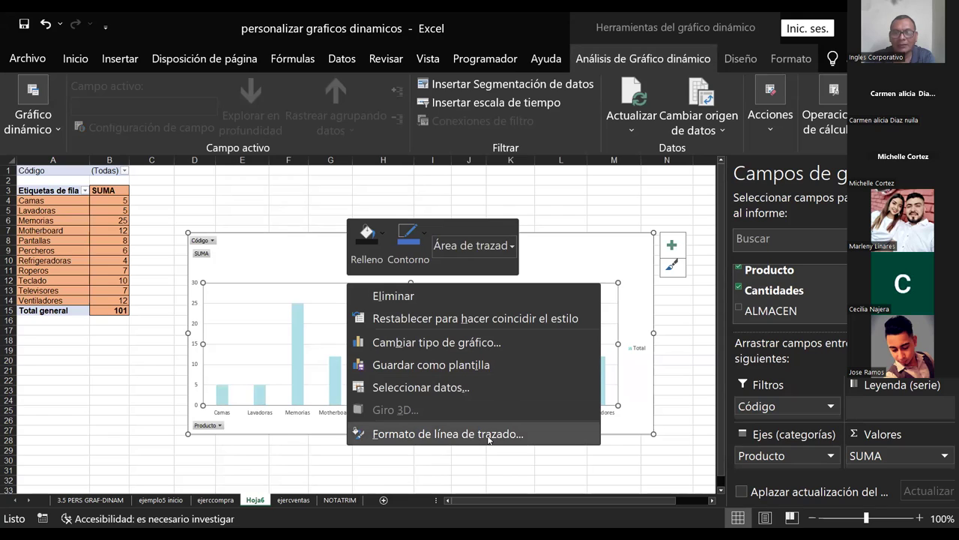
{"action": "key", "text": "Return"}
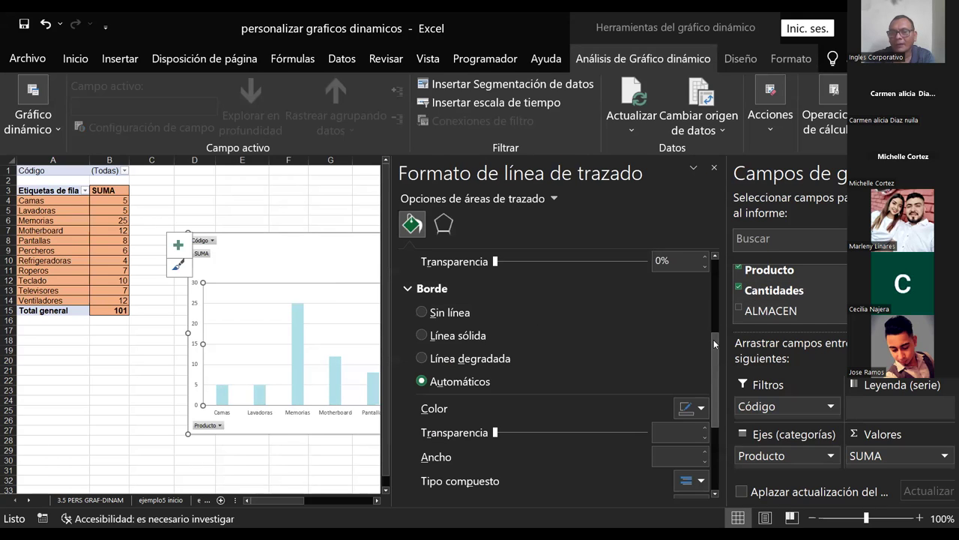
{"action": "scroll", "coordinate": [709, 360], "scroll_direction": "down", "scroll_amount": 3}
{"action": "scroll", "coordinate": [706, 385], "scroll_direction": "down", "scroll_amount": 2}
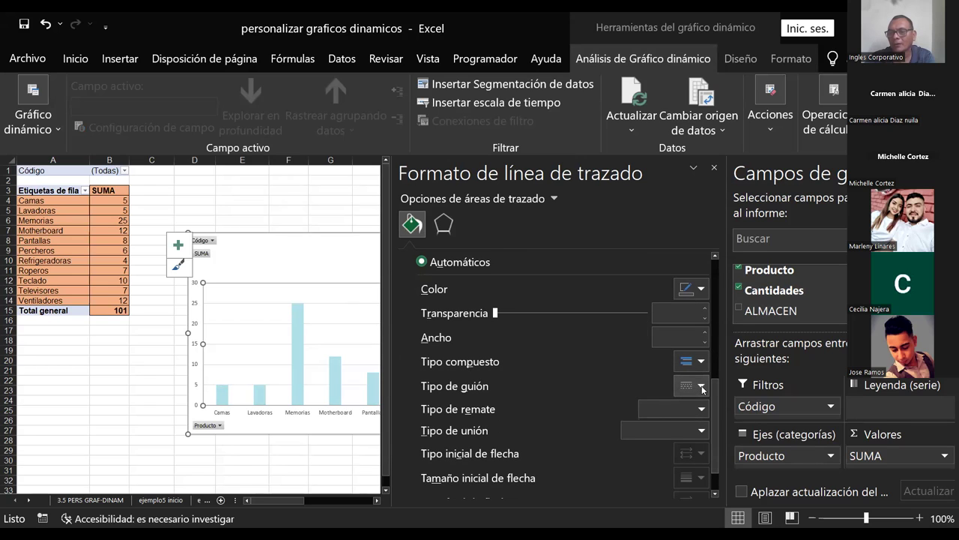
{"action": "left_click", "coordinate": [702, 387]}
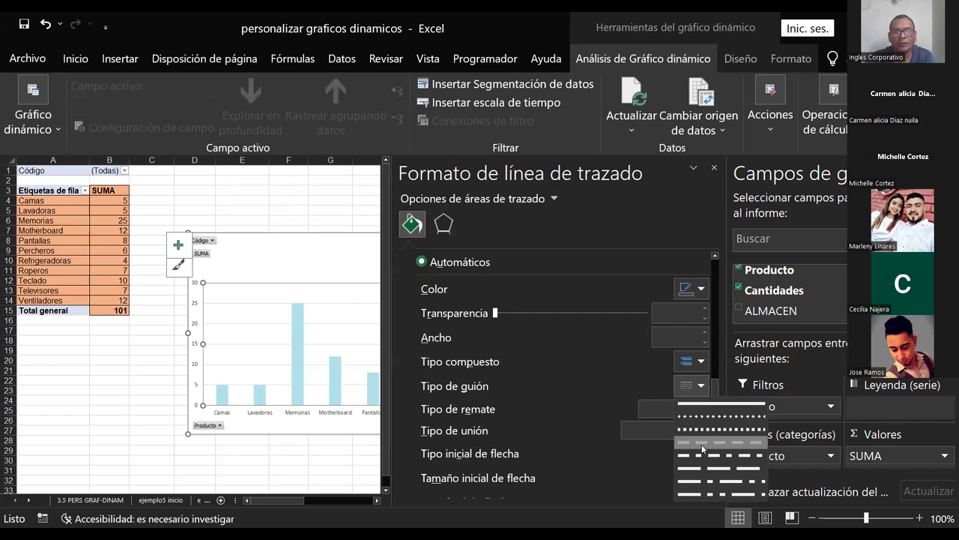
{"action": "left_click", "coordinate": [701, 445]}
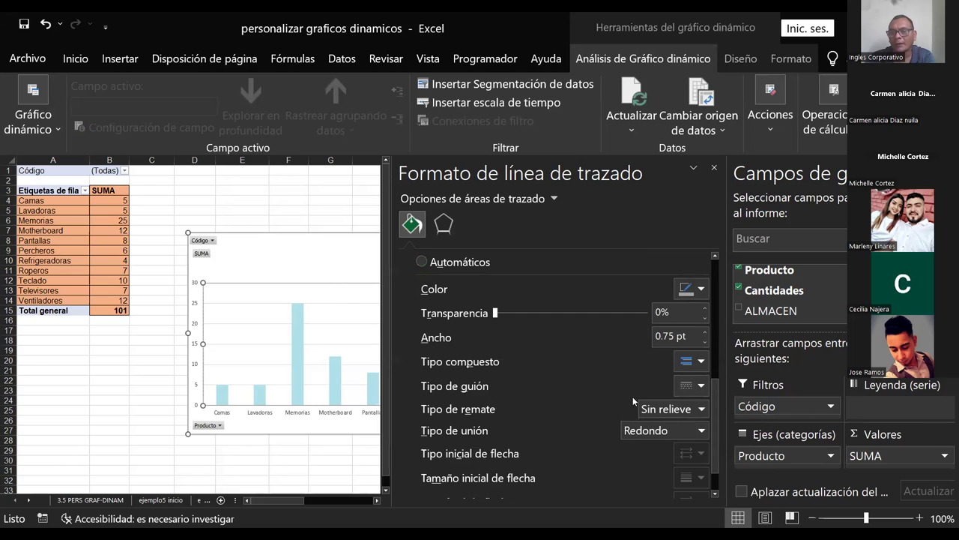
{"action": "left_click", "coordinate": [697, 360]}
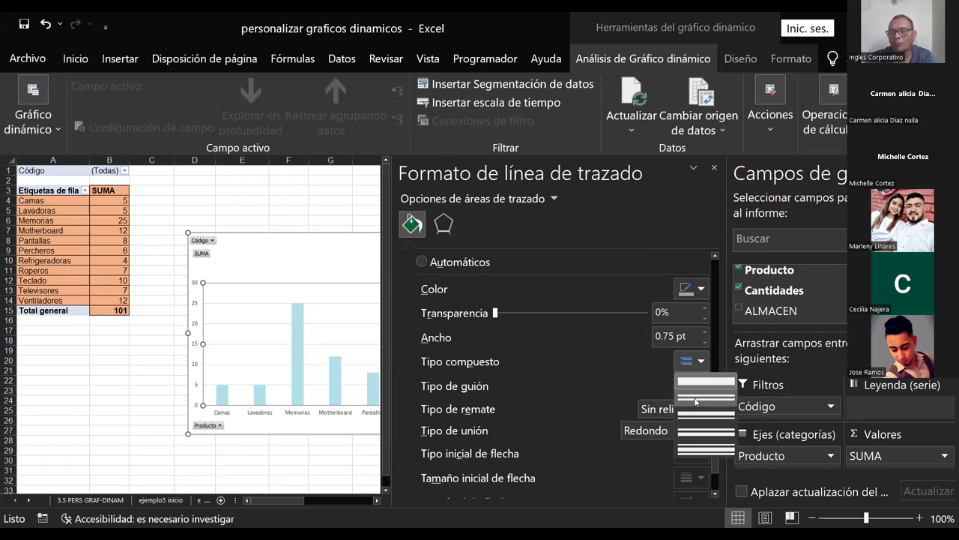
{"action": "left_click", "coordinate": [696, 402]}
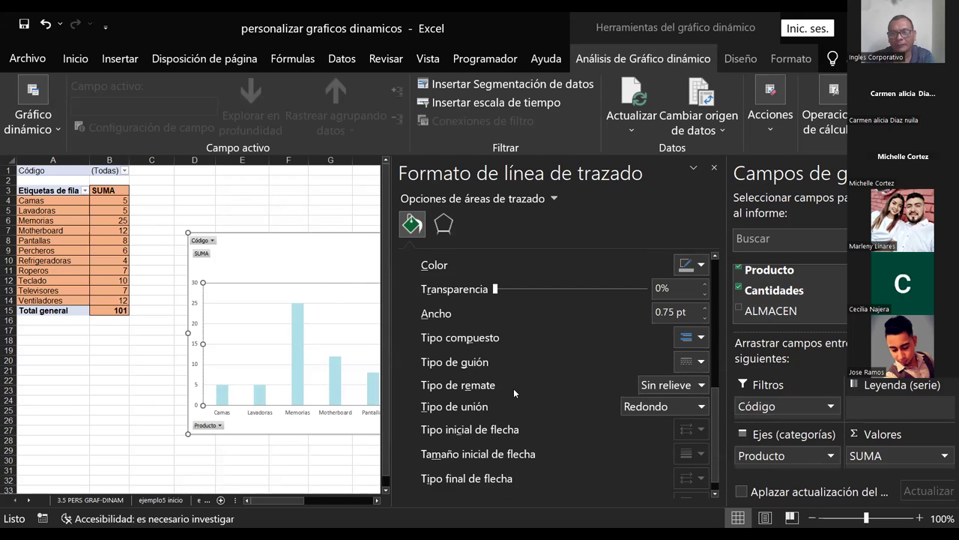
Make the plot area border a gradient line
{"action": "scroll", "coordinate": [513, 388], "scroll_direction": "down", "scroll_amount": 1}
{"action": "scroll", "coordinate": [525, 337], "scroll_direction": "up", "scroll_amount": 1}
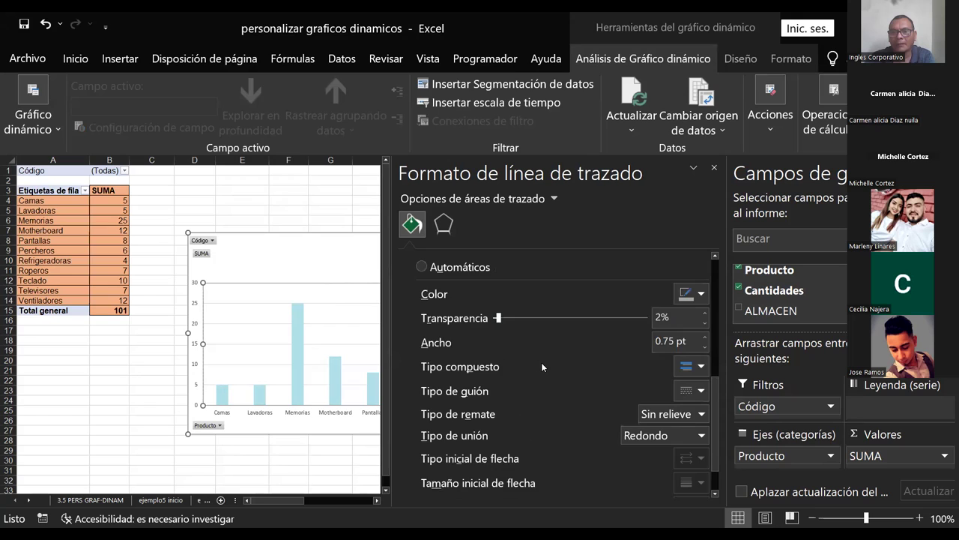
{"action": "scroll", "coordinate": [539, 362], "scroll_direction": "up", "scroll_amount": 1}
{"action": "left_click", "coordinate": [441, 296]}
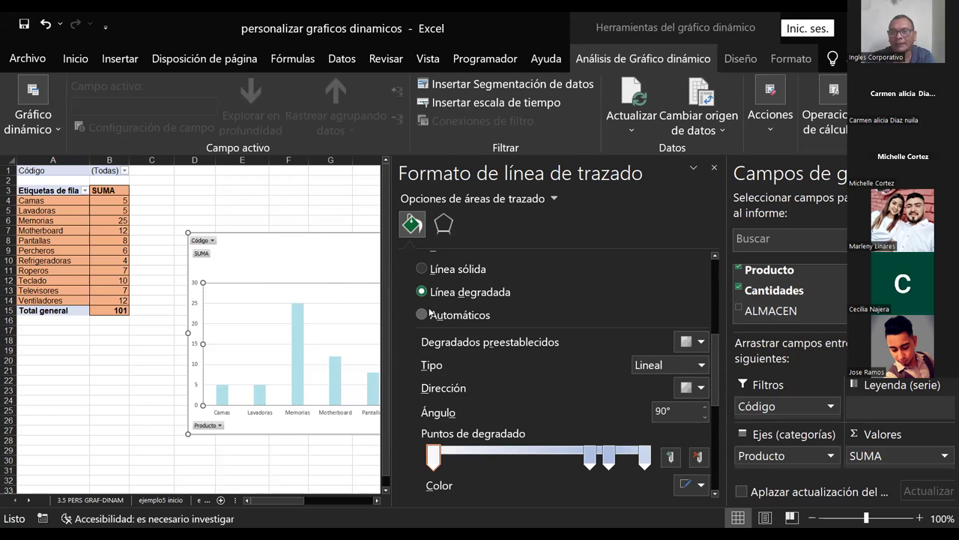
{"action": "left_click", "coordinate": [714, 167]}
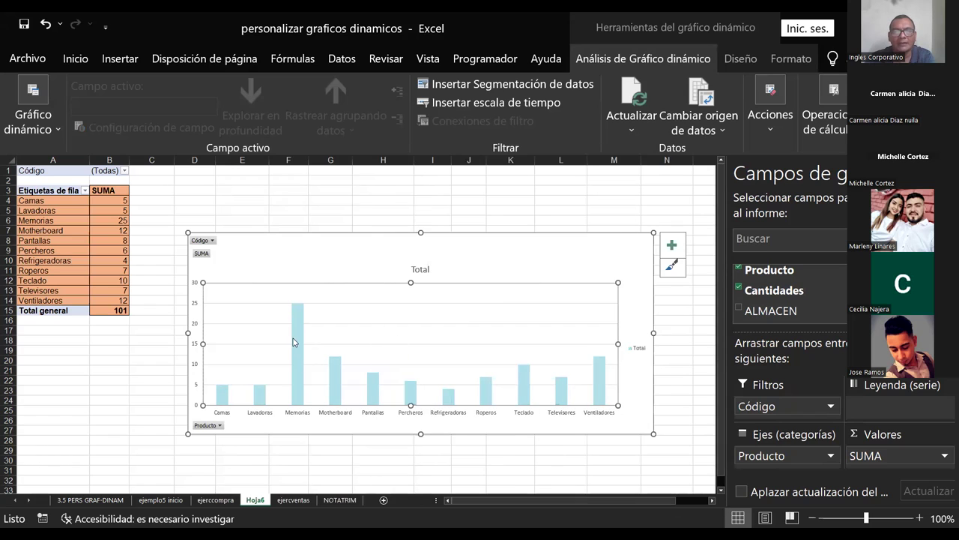
Replace the bars' texture with a solid red fill
{"action": "double_click", "coordinate": [299, 335]}
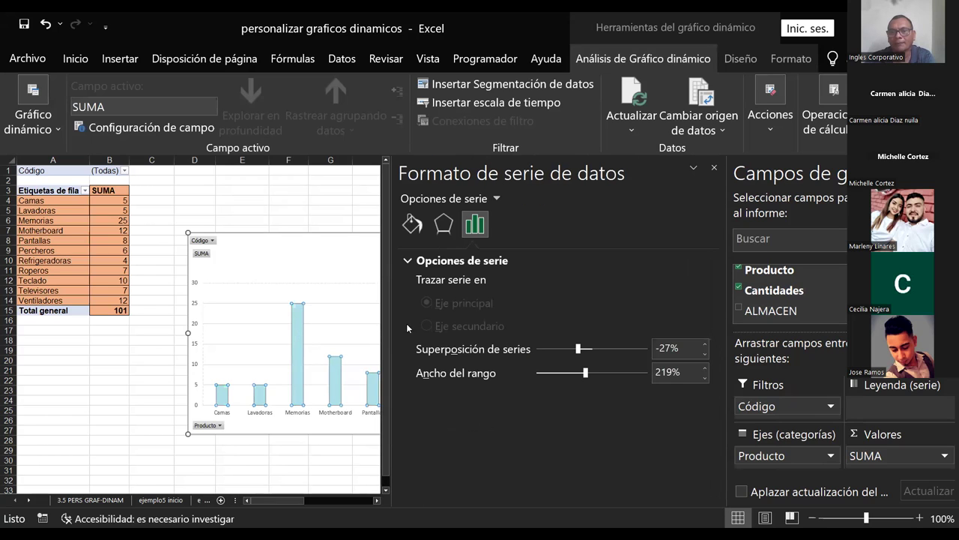
{"action": "left_click", "coordinate": [443, 223]}
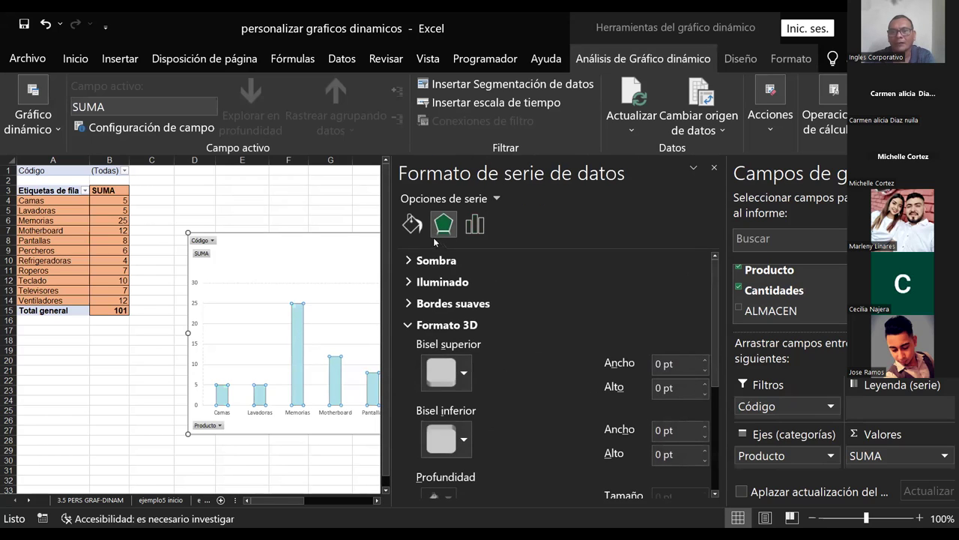
{"action": "left_click", "coordinate": [410, 225]}
{"action": "left_click", "coordinate": [422, 331]}
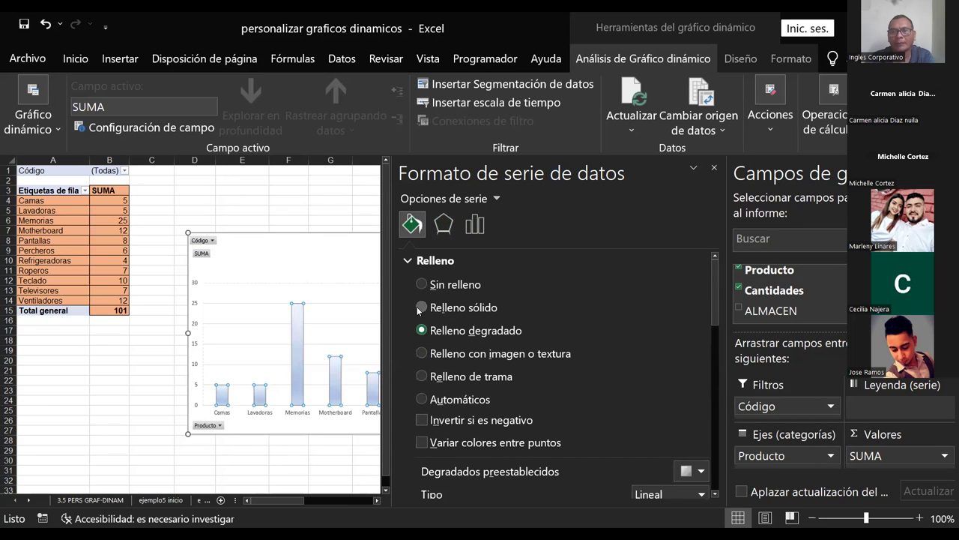
{"action": "left_click", "coordinate": [420, 307]}
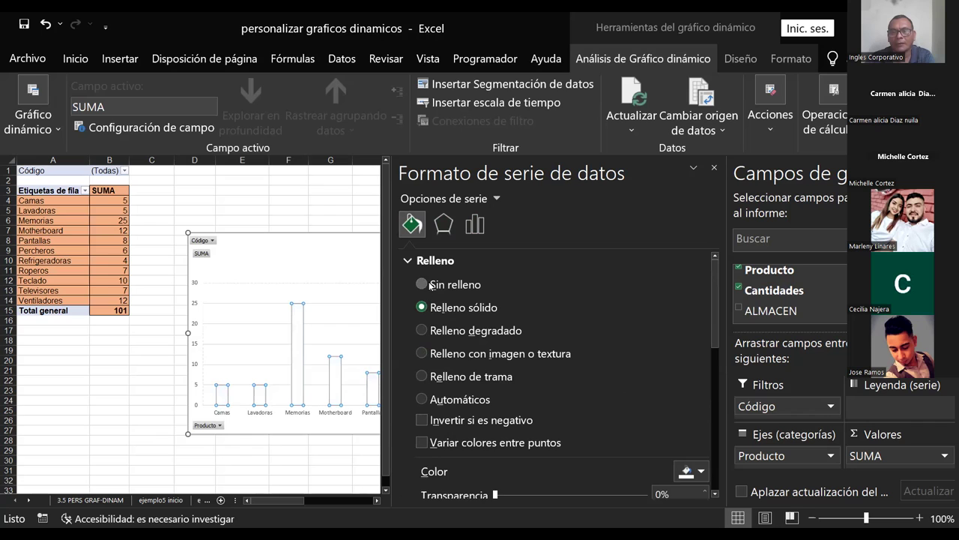
{"action": "scroll", "coordinate": [498, 337], "scroll_direction": "down", "scroll_amount": 1}
{"action": "scroll", "coordinate": [498, 337], "scroll_direction": "up", "scroll_amount": 1}
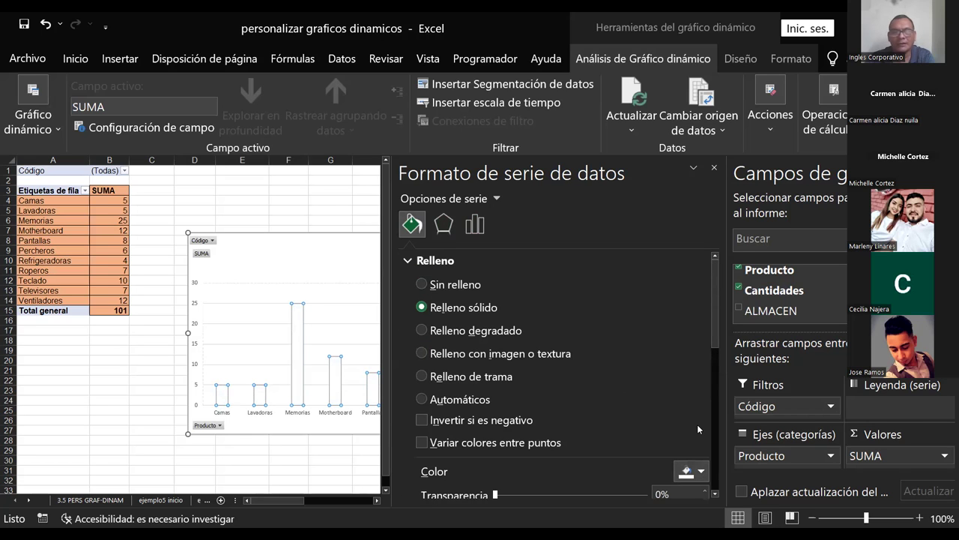
{"action": "left_click", "coordinate": [686, 471]}
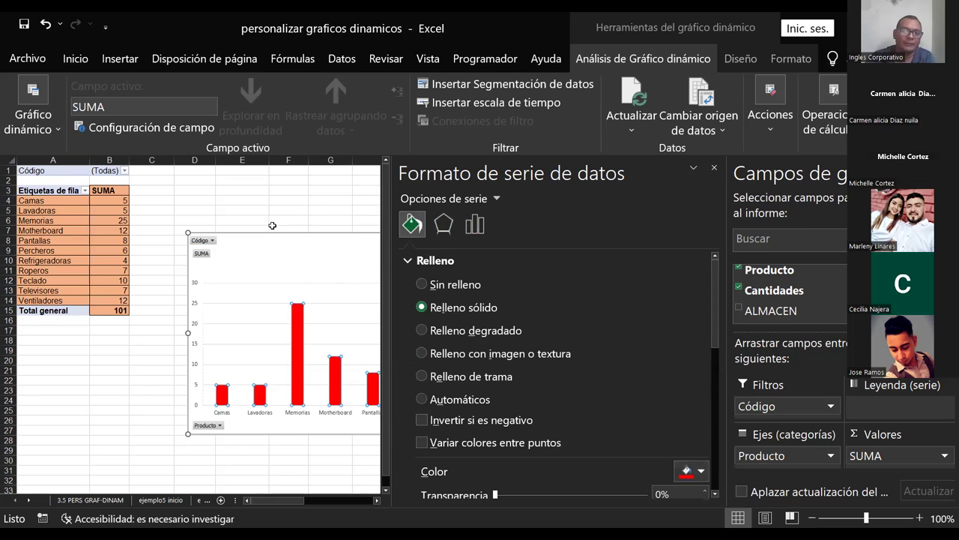
{"action": "left_click", "coordinate": [714, 168]}
{"action": "left_click", "coordinate": [355, 213]}
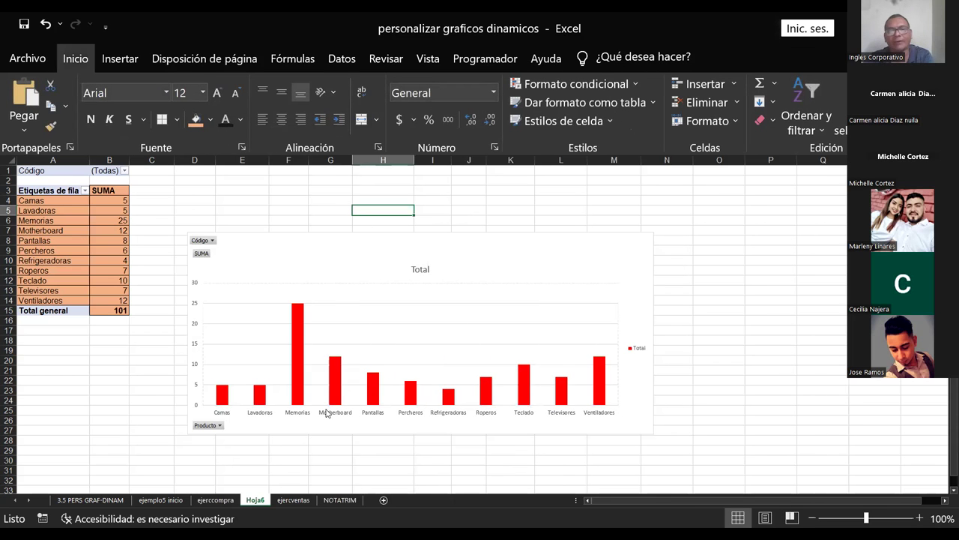
{"action": "left_click", "coordinate": [225, 392]}
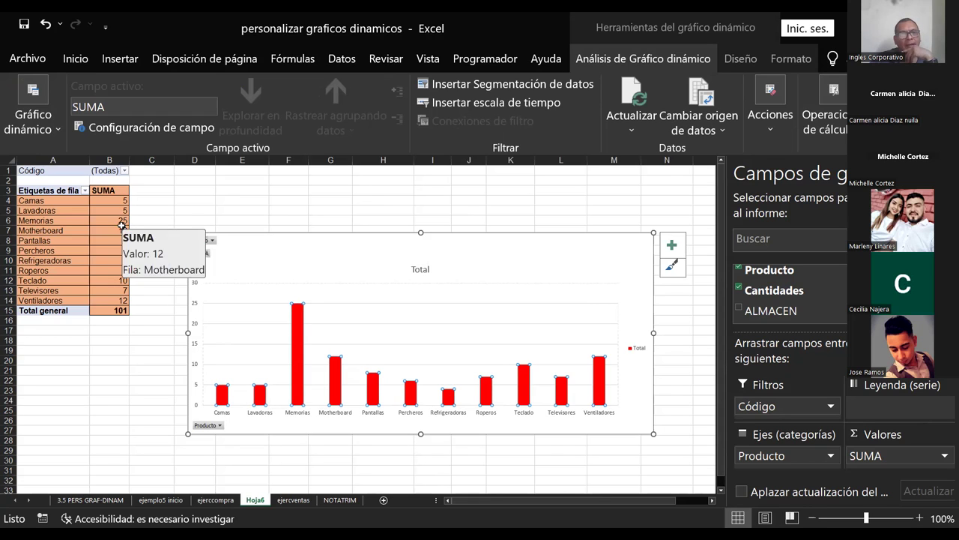
Enlarge the vertical axis numbers by raising their font size several steps
{"action": "double_click", "coordinate": [196, 286]}
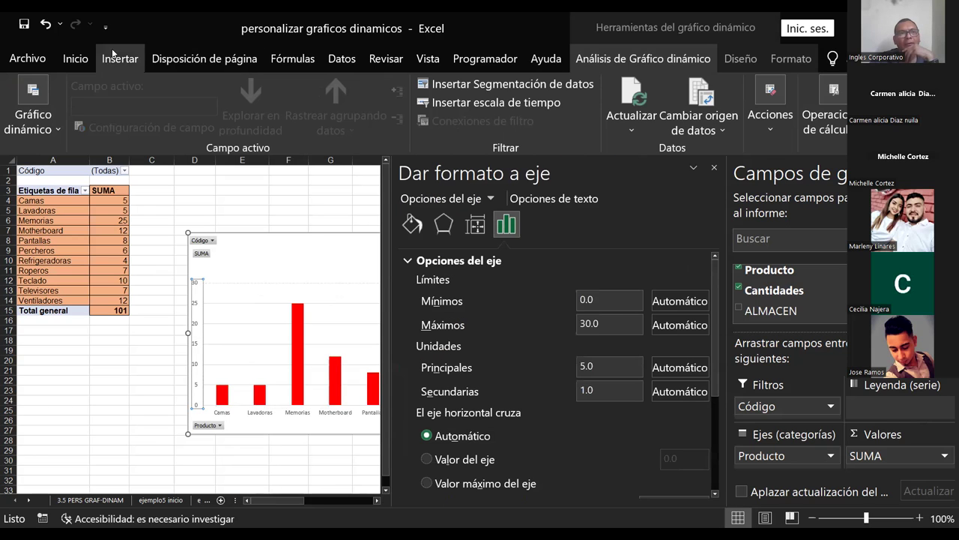
{"action": "left_click", "coordinate": [75, 58]}
{"action": "left_click", "coordinate": [216, 93]}
{"action": "left_click", "coordinate": [216, 93]}
{"action": "left_click", "coordinate": [216, 93]}
{"action": "left_click", "coordinate": [217, 93]}
{"action": "left_click", "coordinate": [216, 93]}
{"action": "left_click", "coordinate": [217, 93]}
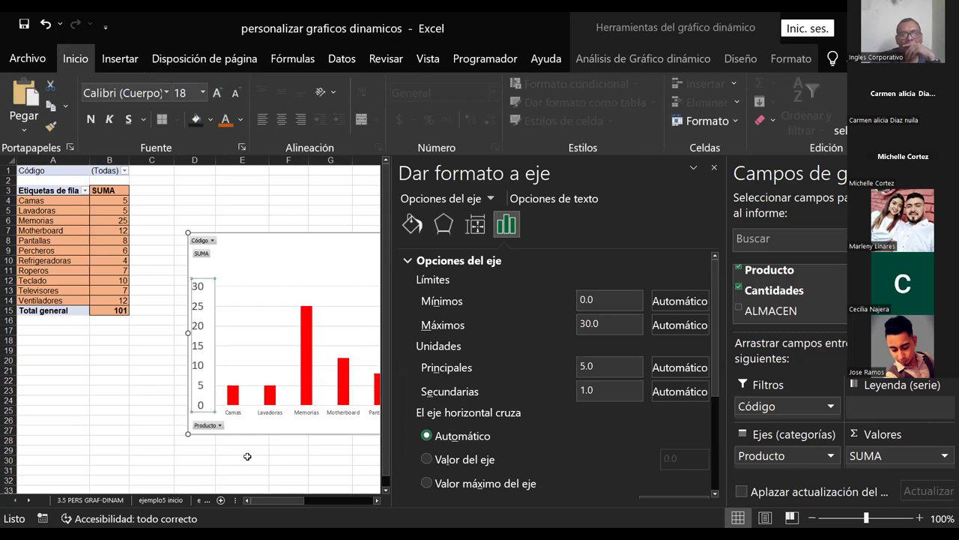
{"action": "left_click", "coordinate": [171, 451]}
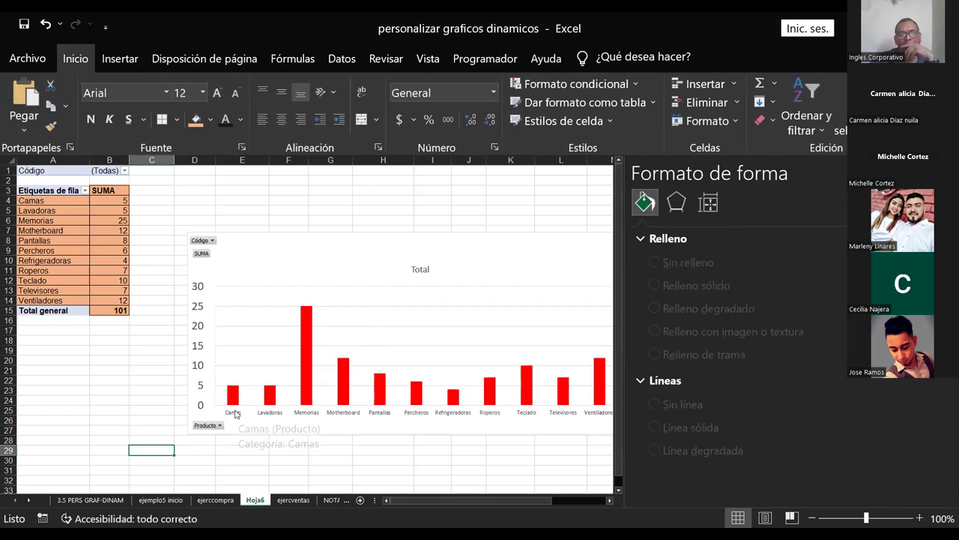
Enlarge the horizontal product labels' font size and close the axis formatting pane
{"action": "double_click", "coordinate": [235, 413]}
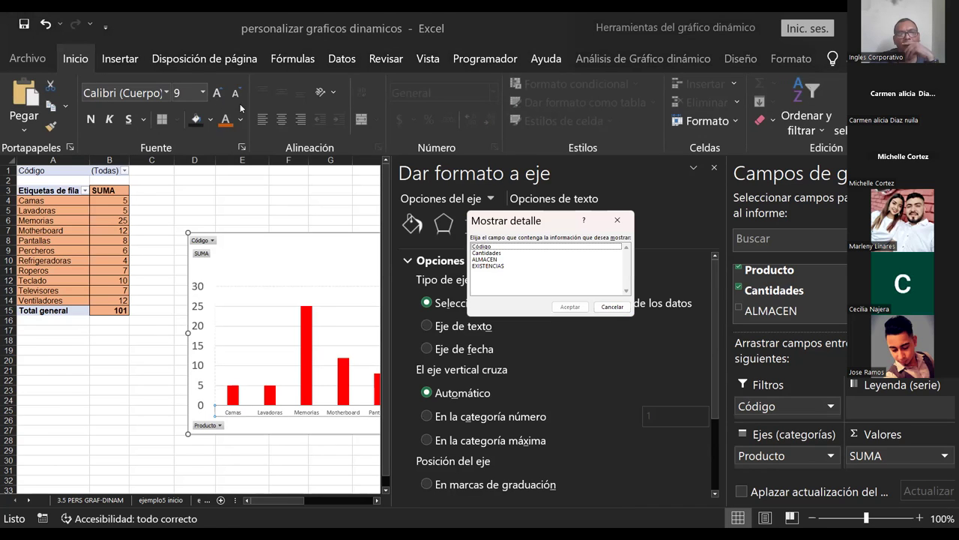
{"action": "left_click", "coordinate": [612, 306]}
{"action": "left_click", "coordinate": [75, 58]}
{"action": "left_click", "coordinate": [217, 93]}
{"action": "left_click", "coordinate": [217, 92]}
{"action": "left_click", "coordinate": [142, 361]}
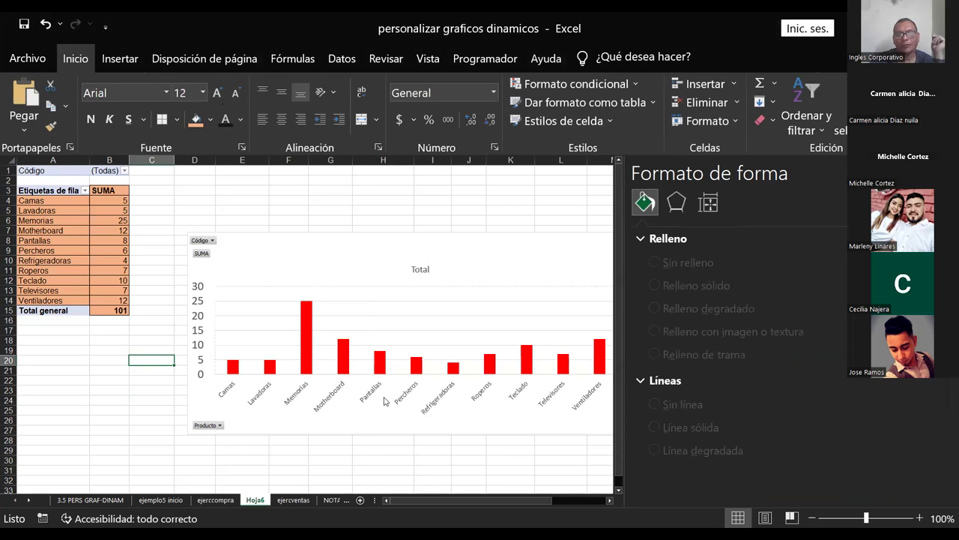
{"action": "double_click", "coordinate": [385, 399]}
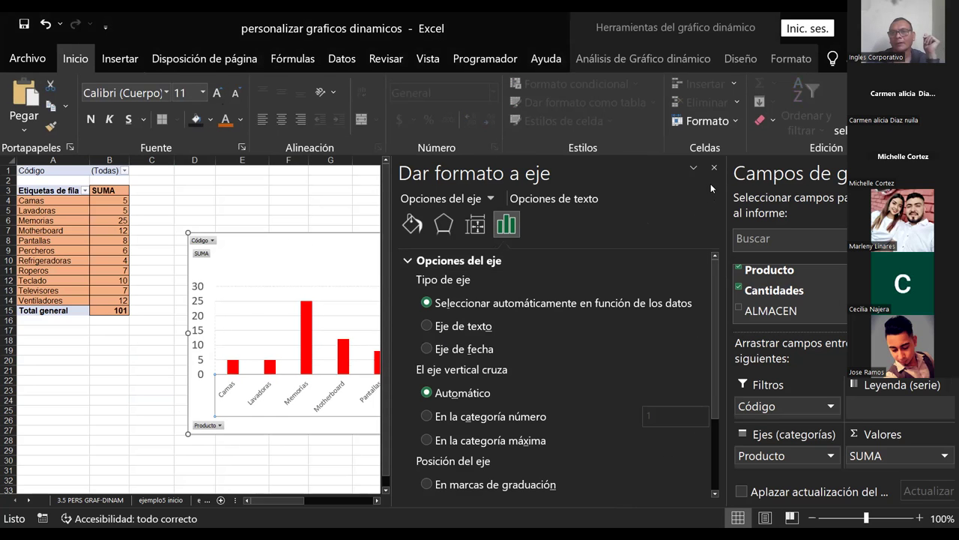
{"action": "left_click", "coordinate": [714, 167]}
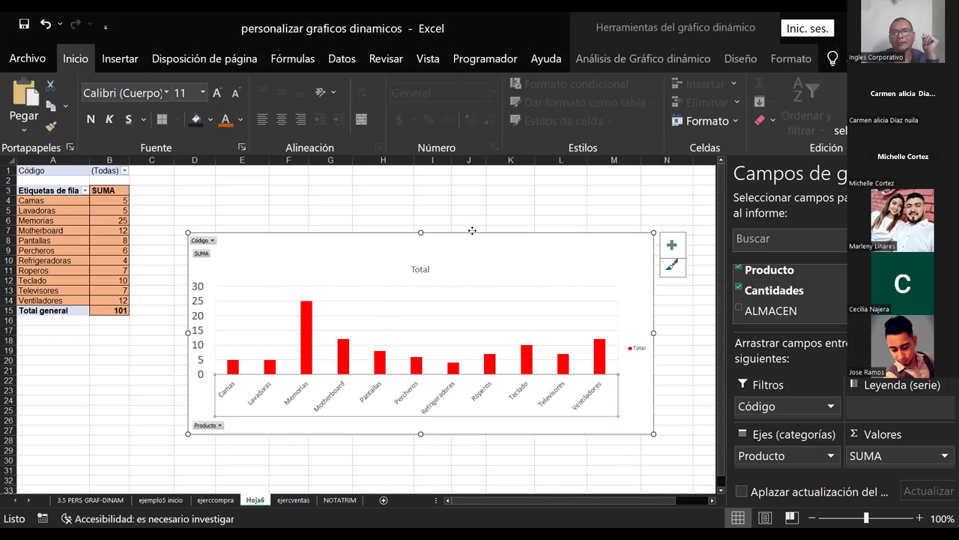
Move the chart up and left and apply the Estilo 12 chart style
{"action": "left_click_drag", "start_coordinate": [460, 235], "coordinate": [435, 206]}
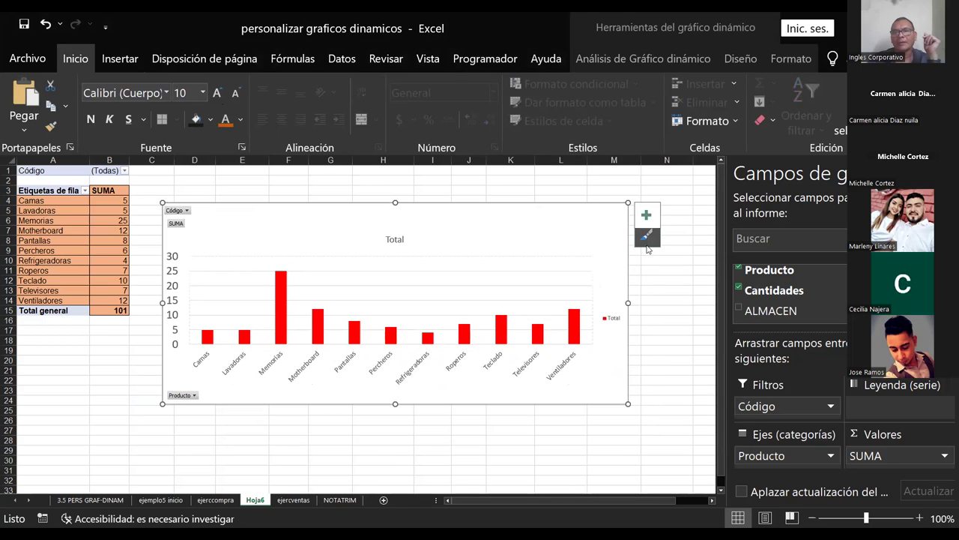
{"action": "left_click", "coordinate": [646, 236]}
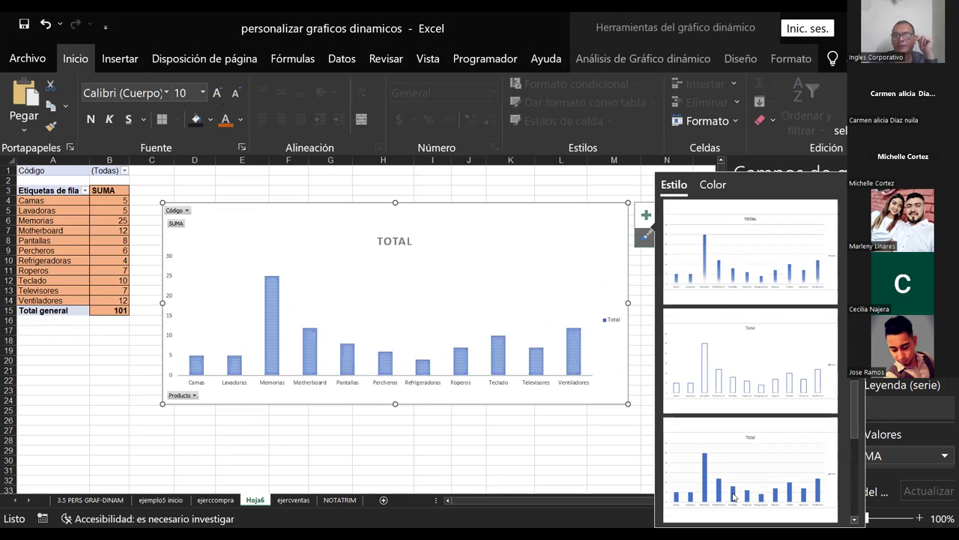
{"action": "left_click", "coordinate": [721, 470]}
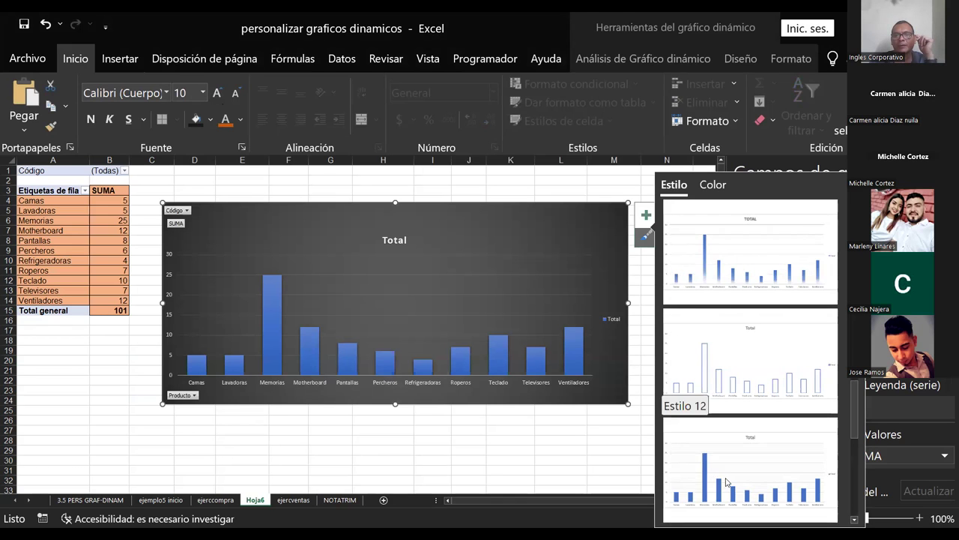
{"action": "scroll", "coordinate": [723, 491], "scroll_direction": "down", "scroll_amount": 3}
{"action": "scroll", "coordinate": [721, 498], "scroll_direction": "down", "scroll_amount": 1}
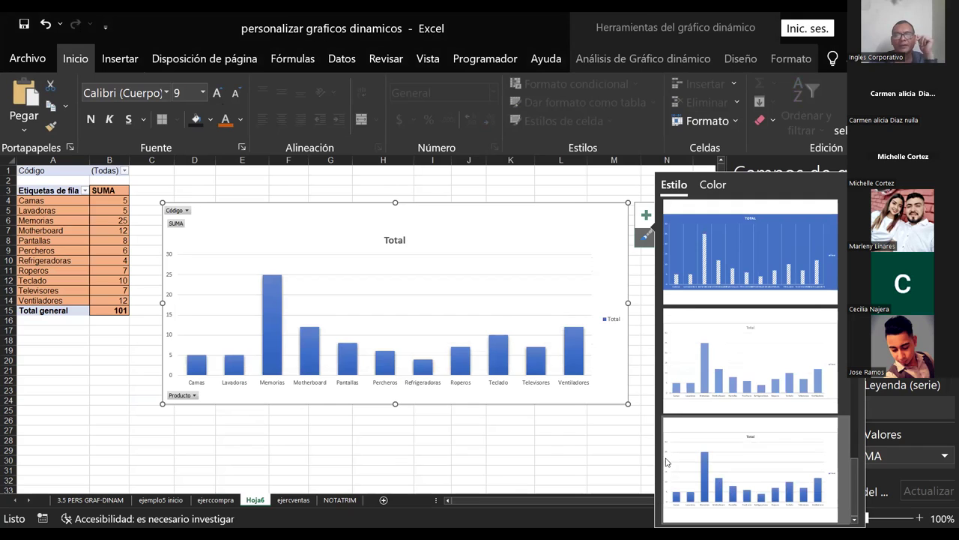
Try filtering Producto to Lavadoras only, then to Refrigeradoras only
{"action": "left_click", "coordinate": [195, 396]}
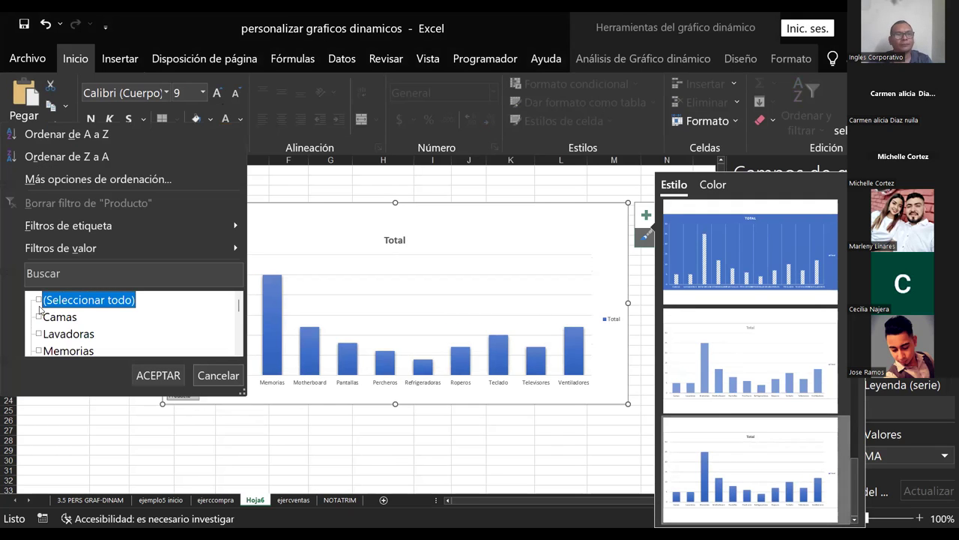
{"action": "left_click", "coordinate": [38, 333]}
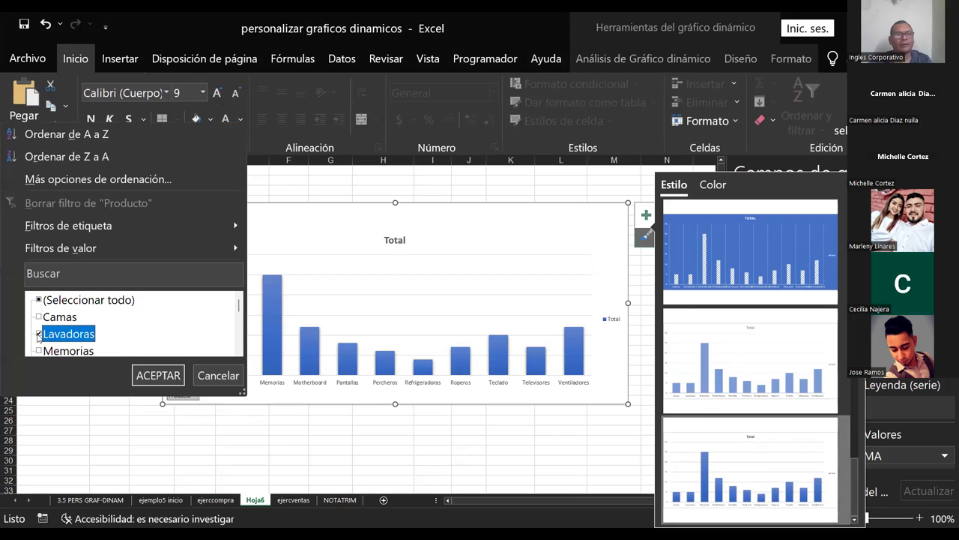
{"action": "left_click", "coordinate": [149, 378]}
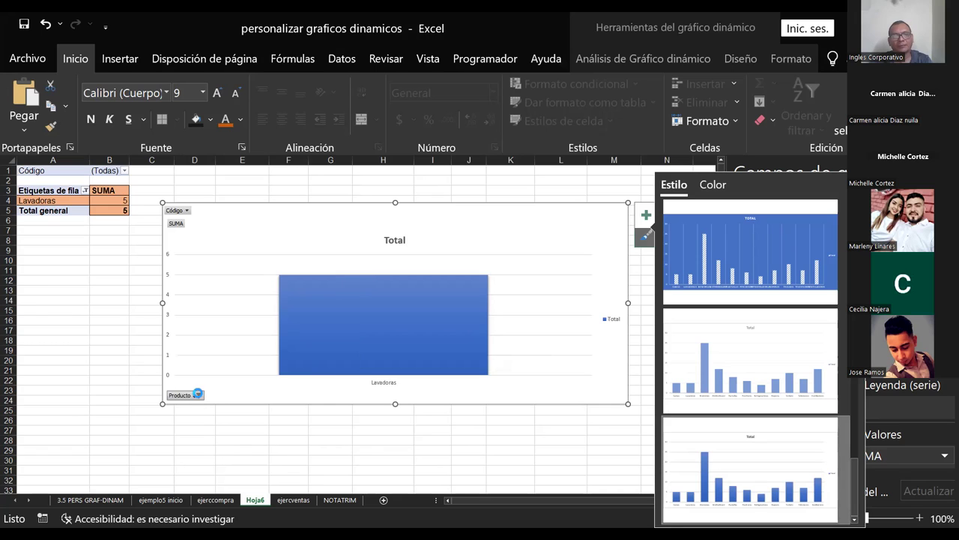
{"action": "left_click", "coordinate": [199, 396]}
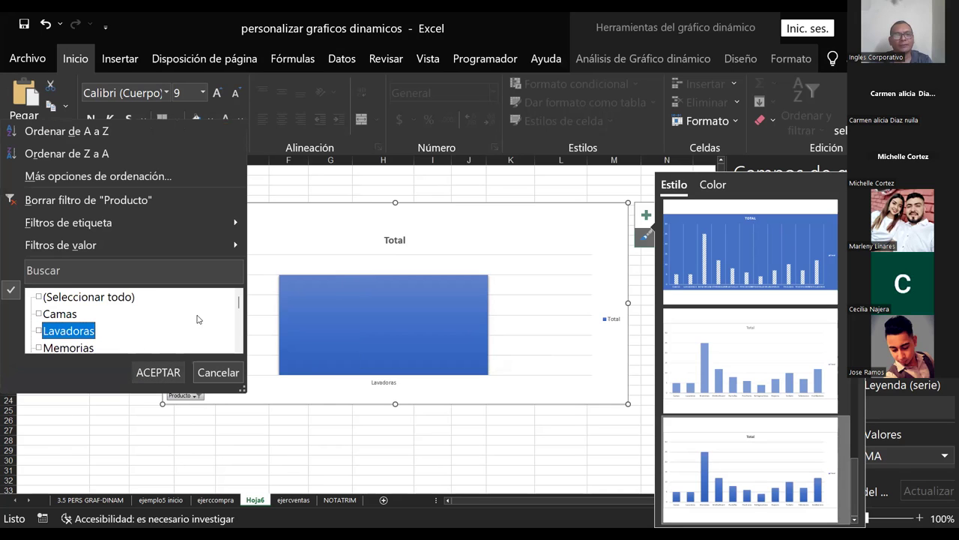
{"action": "left_click_drag", "start_coordinate": [239, 301], "coordinate": [238, 327]}
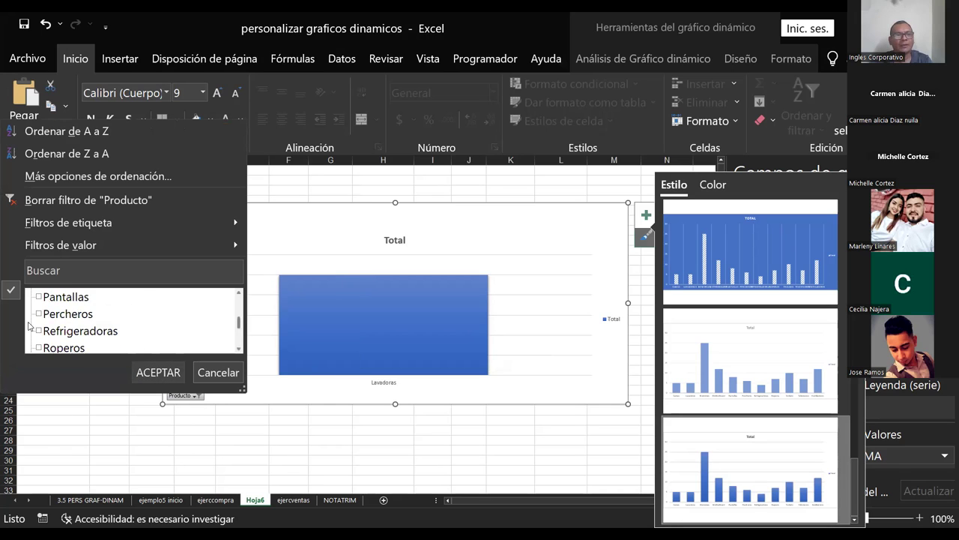
{"action": "left_click", "coordinate": [38, 330]}
{"action": "left_click", "coordinate": [166, 377]}
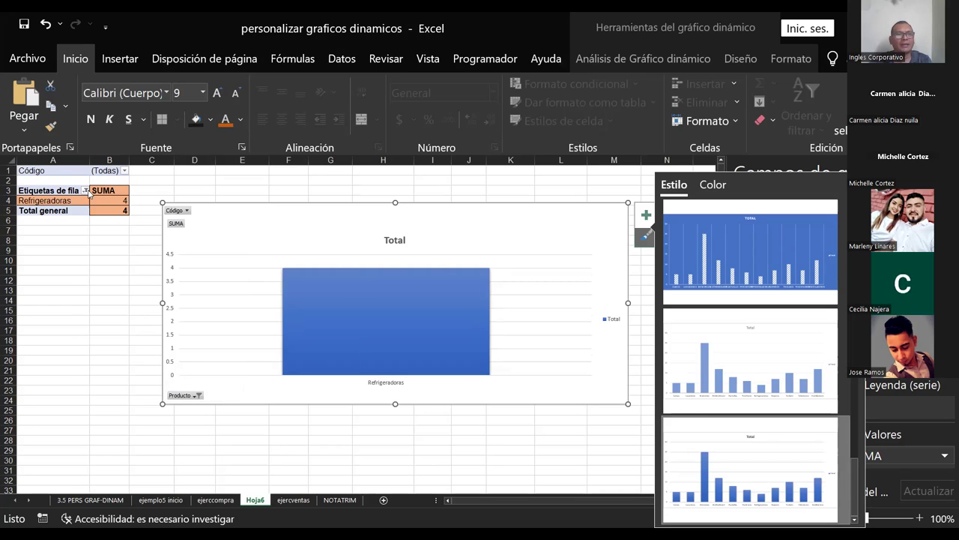
Add Camas, Lavadoras, Memorias and Percheros to the Refrigeradoras filter
{"action": "left_click", "coordinate": [86, 191]}
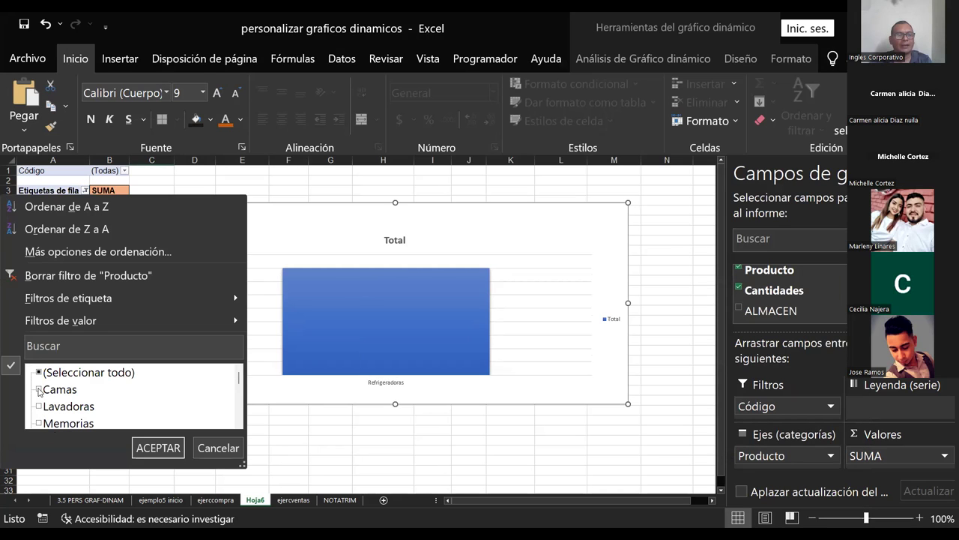
{"action": "left_click", "coordinate": [39, 390]}
{"action": "left_click", "coordinate": [39, 406]}
{"action": "left_click", "coordinate": [39, 424]}
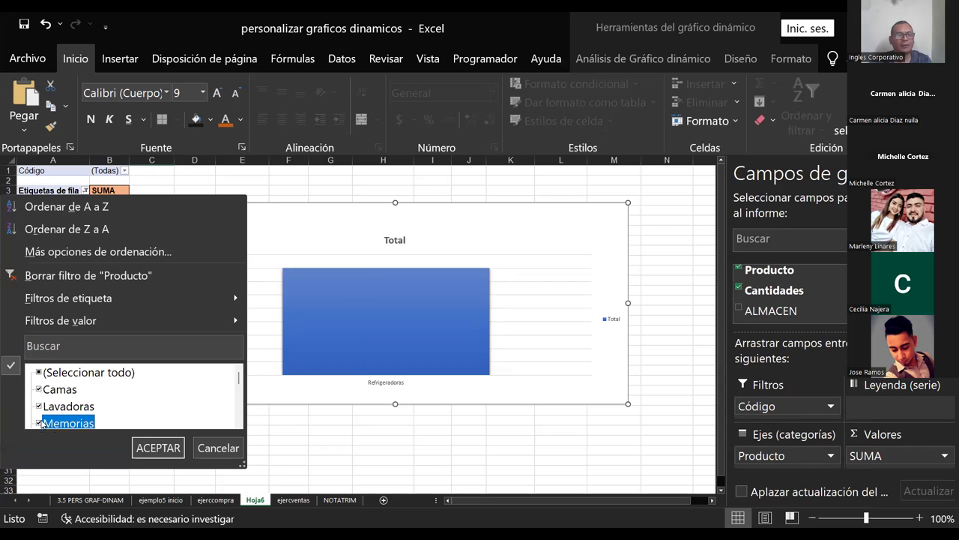
{"action": "left_click", "coordinate": [158, 448]}
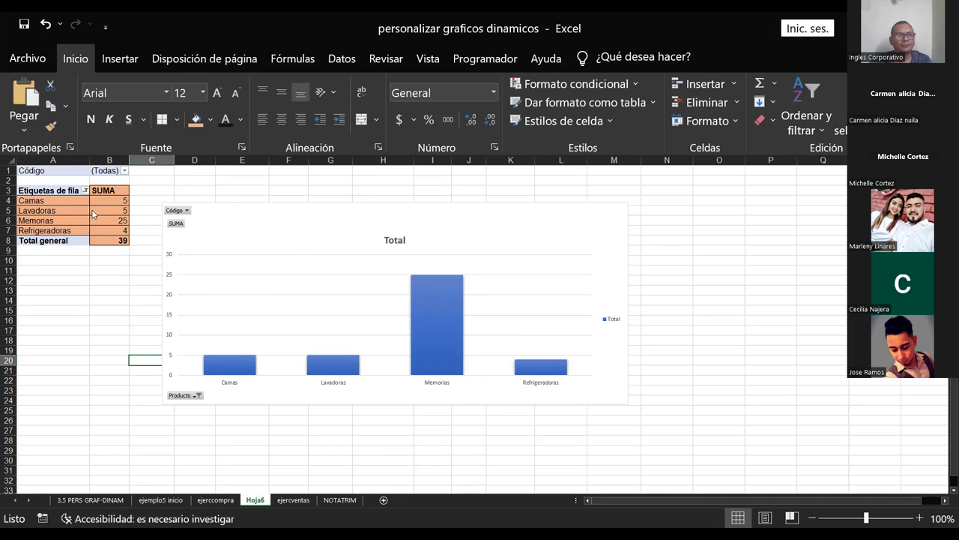
{"action": "left_click", "coordinate": [85, 190]}
{"action": "left_click", "coordinate": [38, 406]}
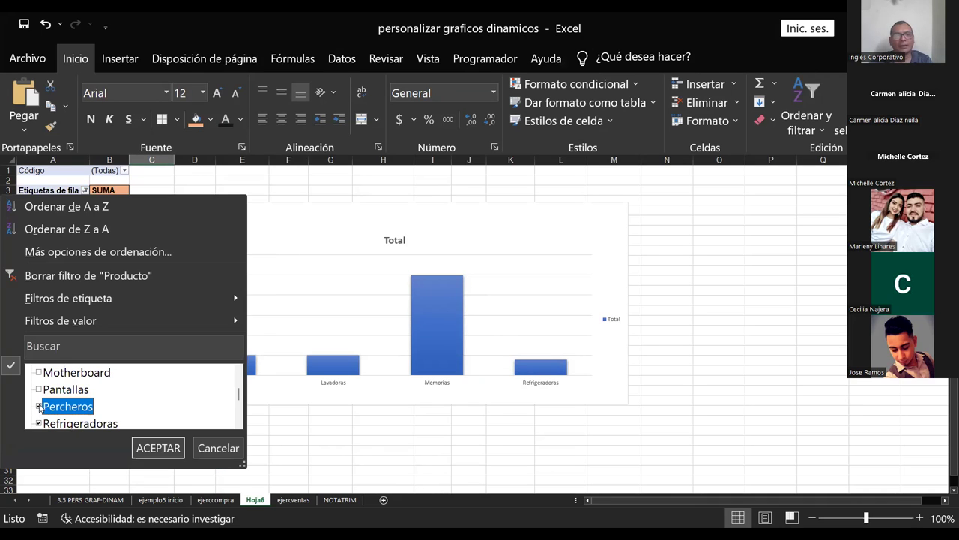
{"action": "left_click", "coordinate": [159, 448]}
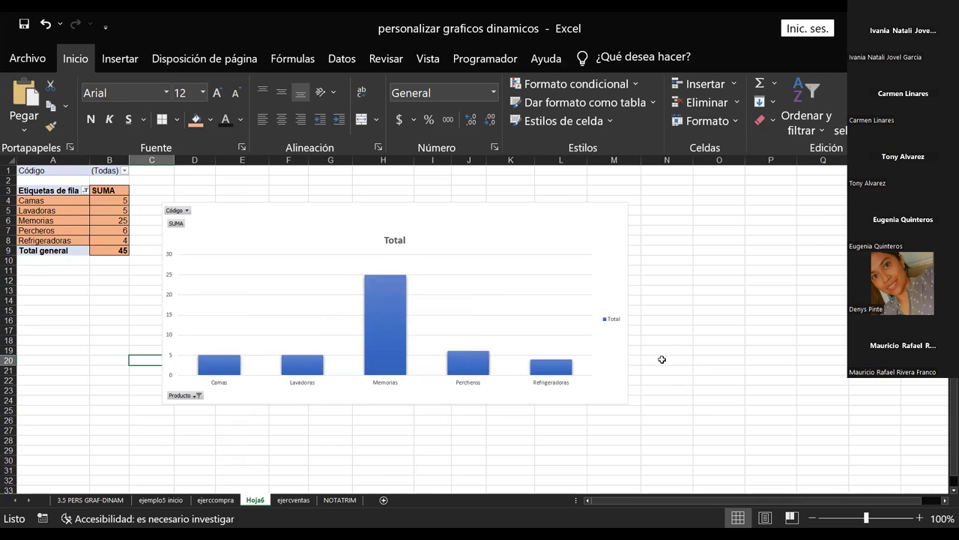
Fill the plot area with a red diagonal-stripe pattern
{"action": "double_click", "coordinate": [271, 284]}
{"action": "left_click", "coordinate": [449, 376]}
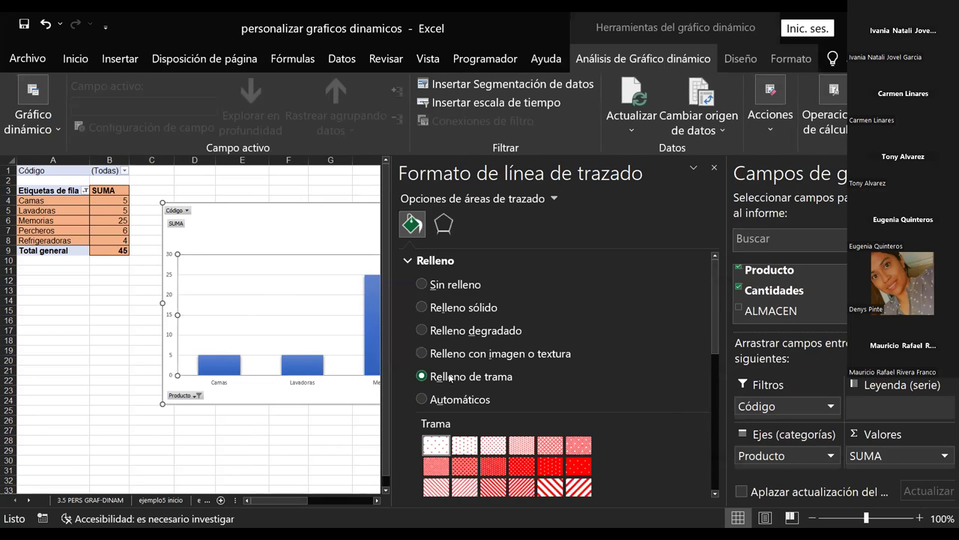
{"action": "left_click", "coordinate": [550, 486]}
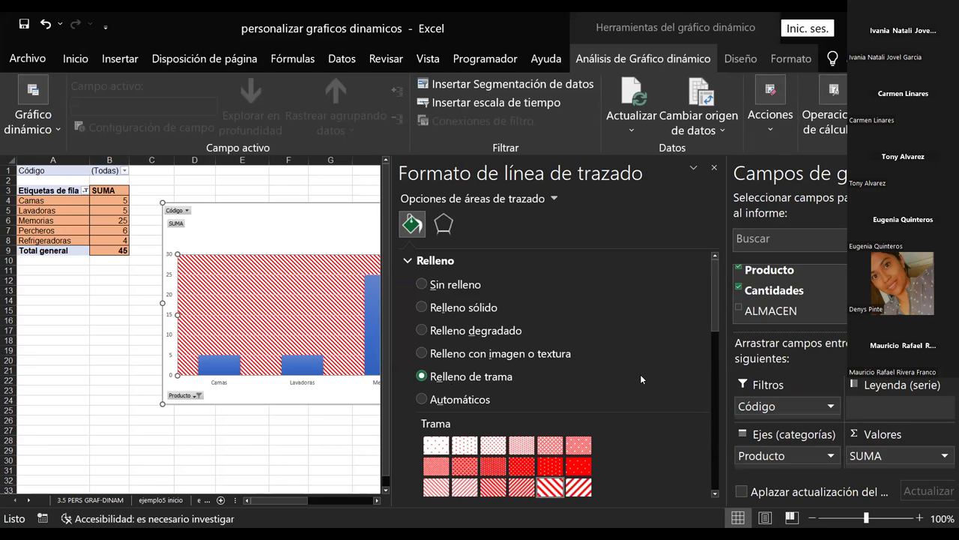
{"action": "left_click", "coordinate": [716, 169]}
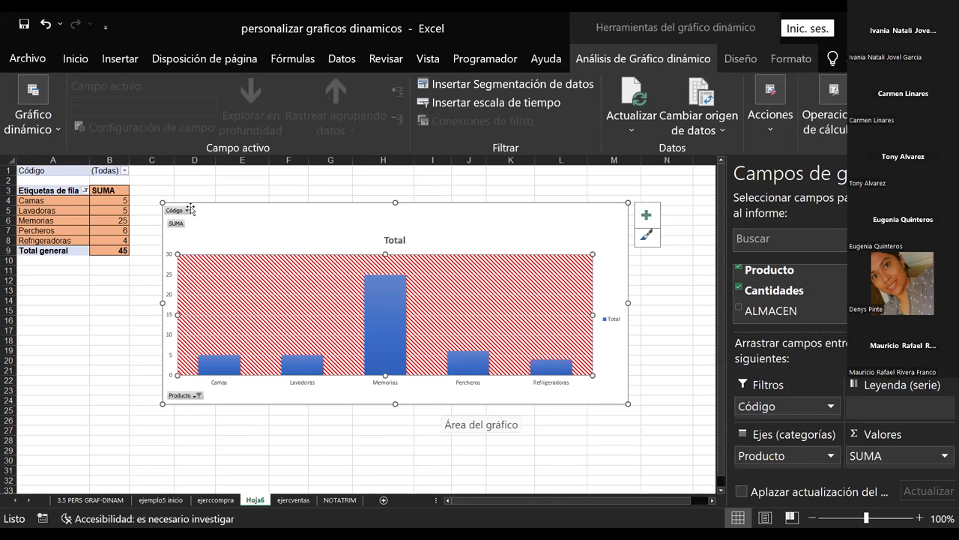
Set the chart area fill to picture or texture and insert a picture from a file
{"action": "double_click", "coordinate": [210, 220]}
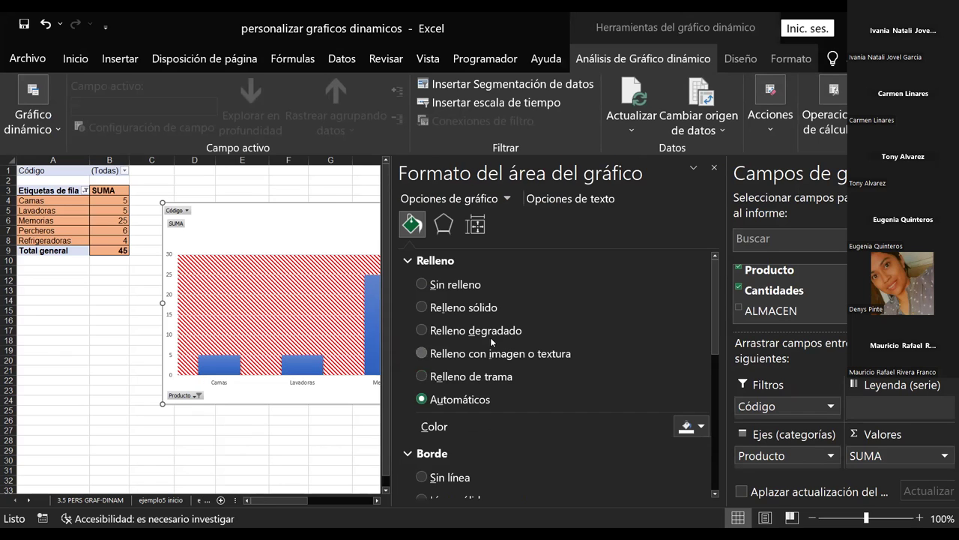
{"action": "left_click", "coordinate": [445, 332]}
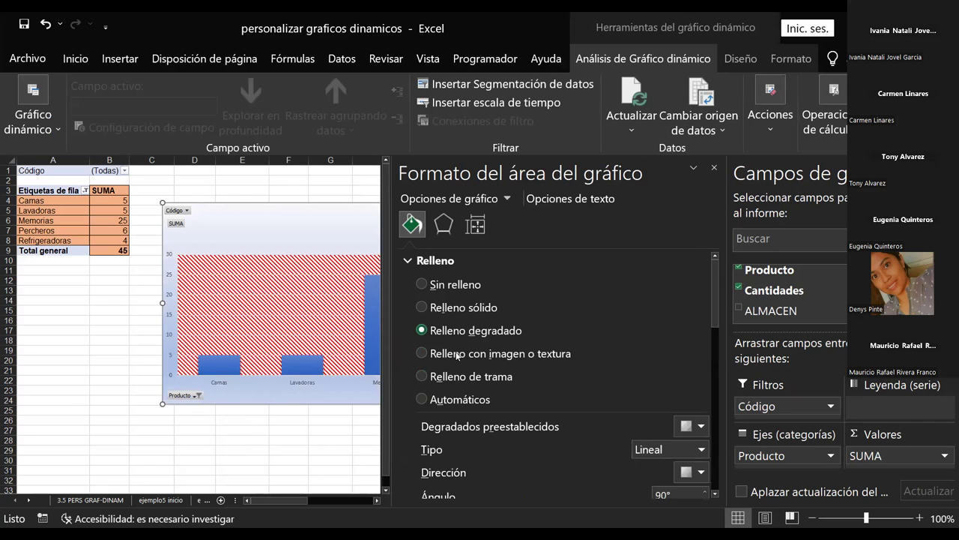
{"action": "left_click", "coordinate": [466, 356]}
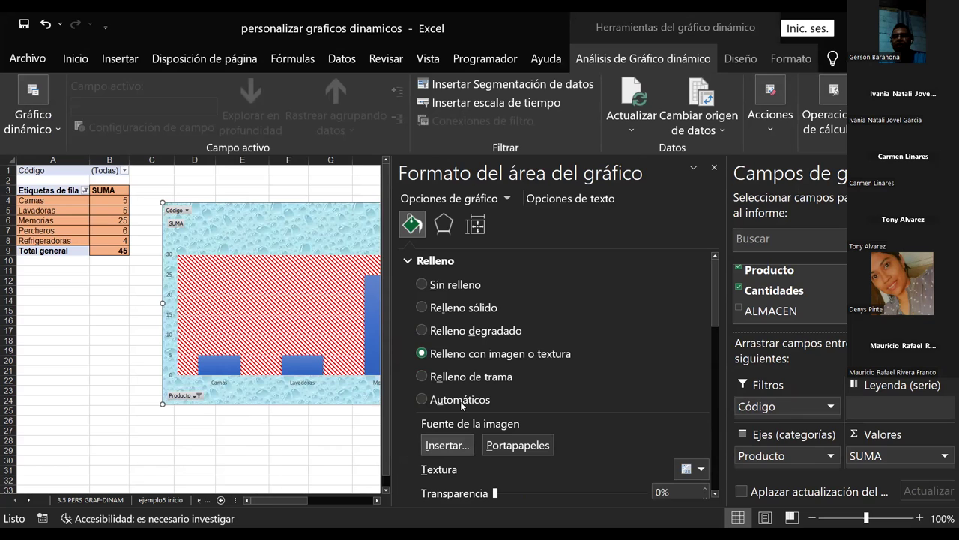
{"action": "left_click", "coordinate": [447, 444]}
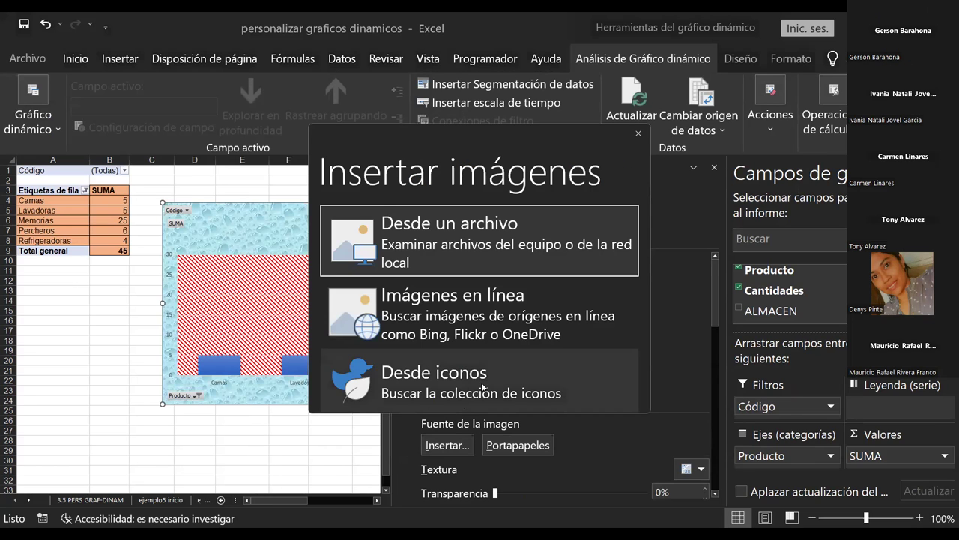
{"action": "left_click", "coordinate": [444, 253]}
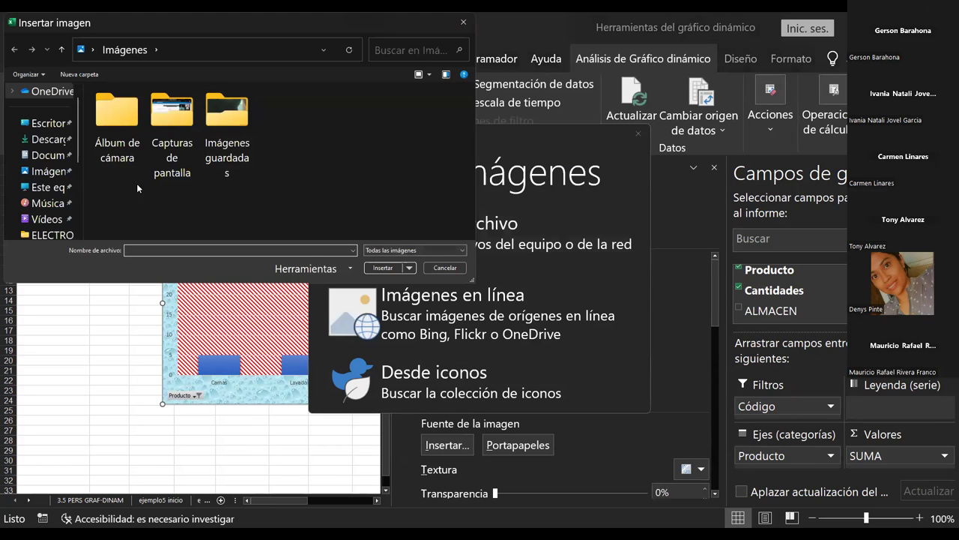
Insert Excel Intermedio-min from Datos (E:) > CURSO INGLES CORPORATIVO > Excel Intermedio > Descargas
{"action": "left_click", "coordinate": [47, 124]}
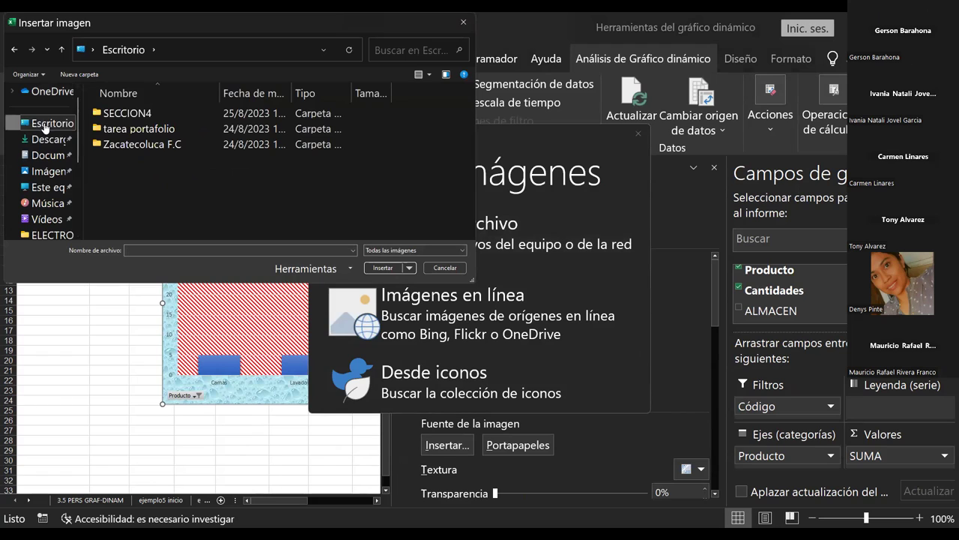
{"action": "scroll", "coordinate": [77, 172], "scroll_direction": "down", "scroll_amount": 1}
{"action": "scroll", "coordinate": [78, 188], "scroll_direction": "down", "scroll_amount": 1}
{"action": "scroll", "coordinate": [78, 187], "scroll_direction": "down", "scroll_amount": 1}
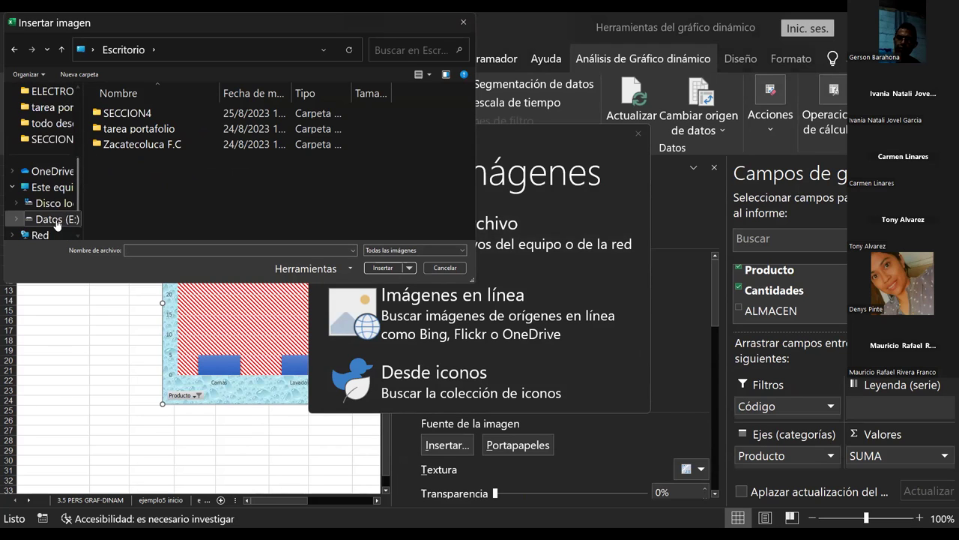
{"action": "left_click", "coordinate": [56, 220]}
{"action": "double_click", "coordinate": [183, 160]}
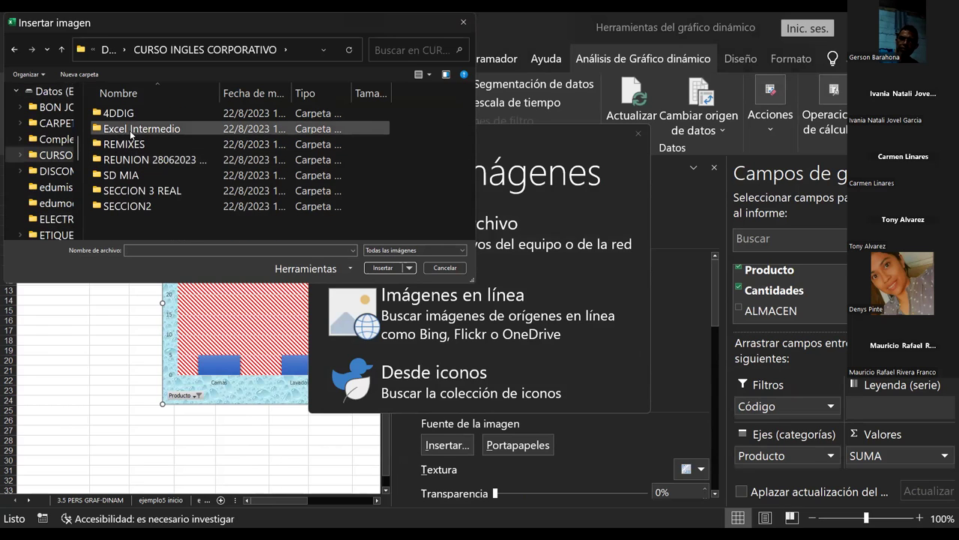
{"action": "double_click", "coordinate": [131, 129]}
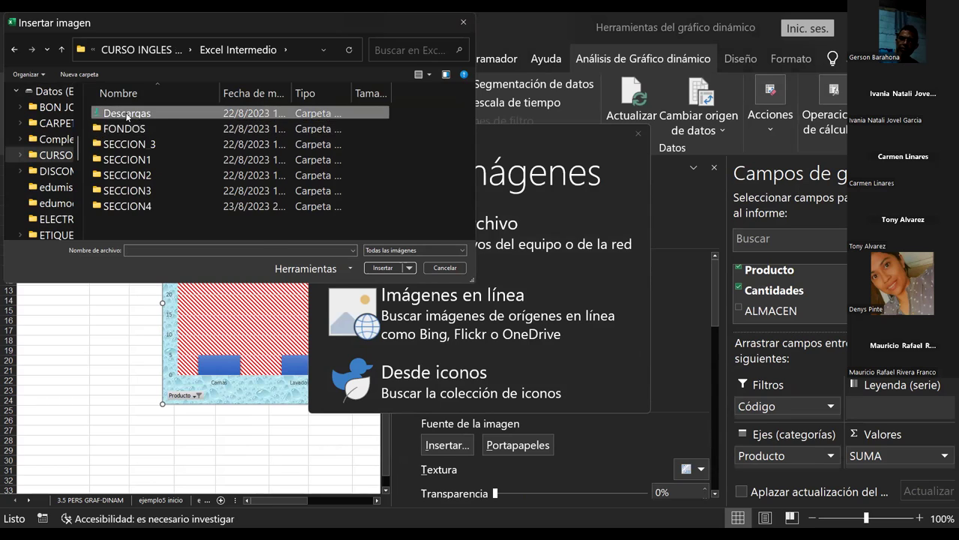
{"action": "double_click", "coordinate": [128, 113]}
{"action": "left_click", "coordinate": [170, 219]}
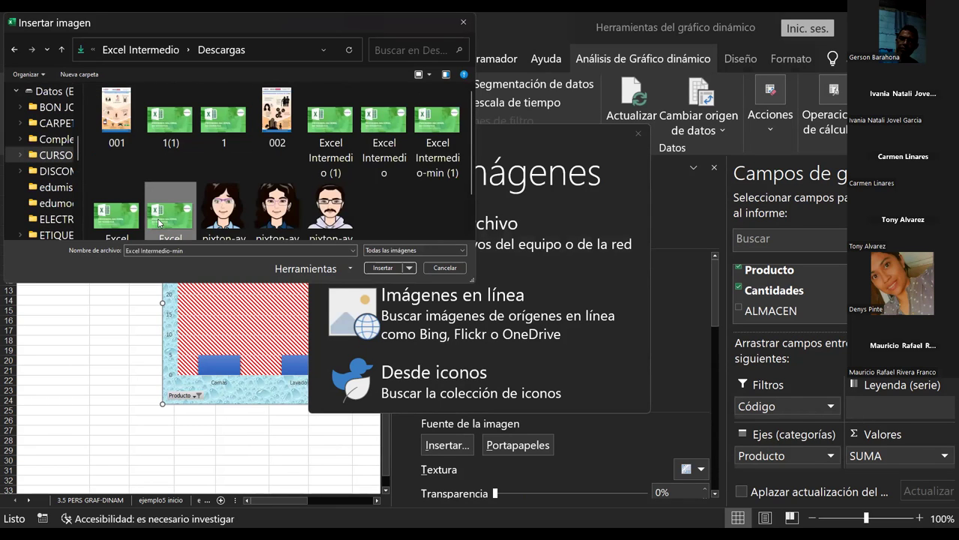
{"action": "left_click", "coordinate": [410, 268]}
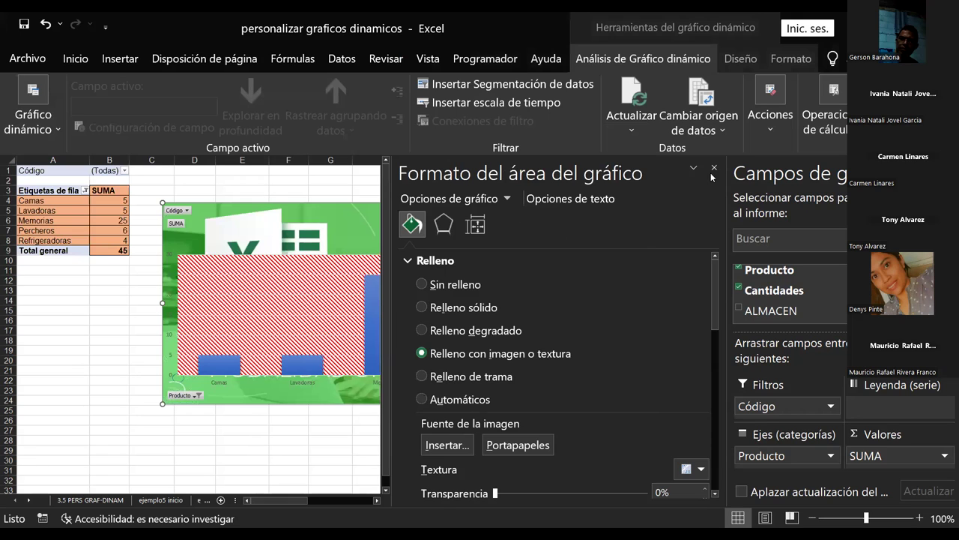
{"action": "left_click", "coordinate": [713, 169]}
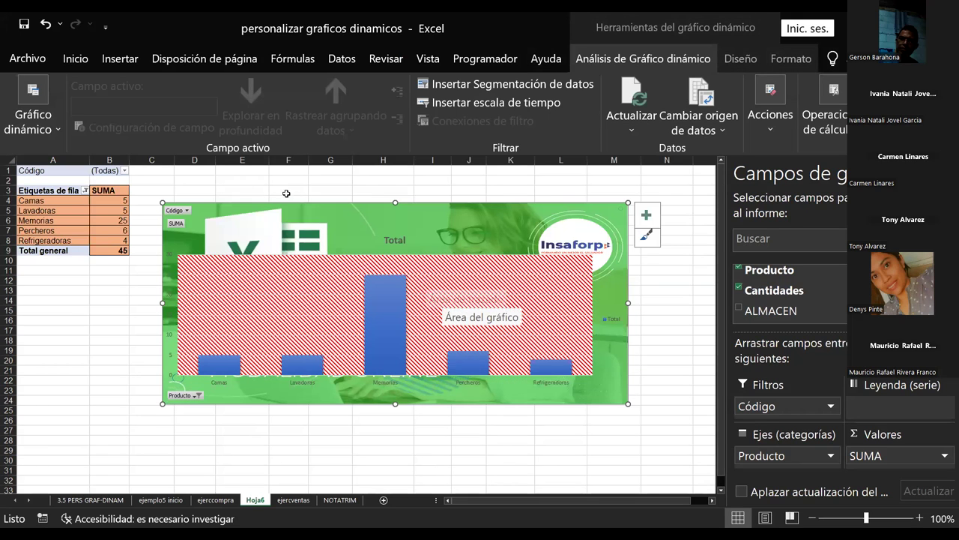
Replace the plot area's red hatch with a cartoon avatar picture fill from a file
{"action": "left_click", "coordinate": [310, 318]}
{"action": "double_click", "coordinate": [387, 311]}
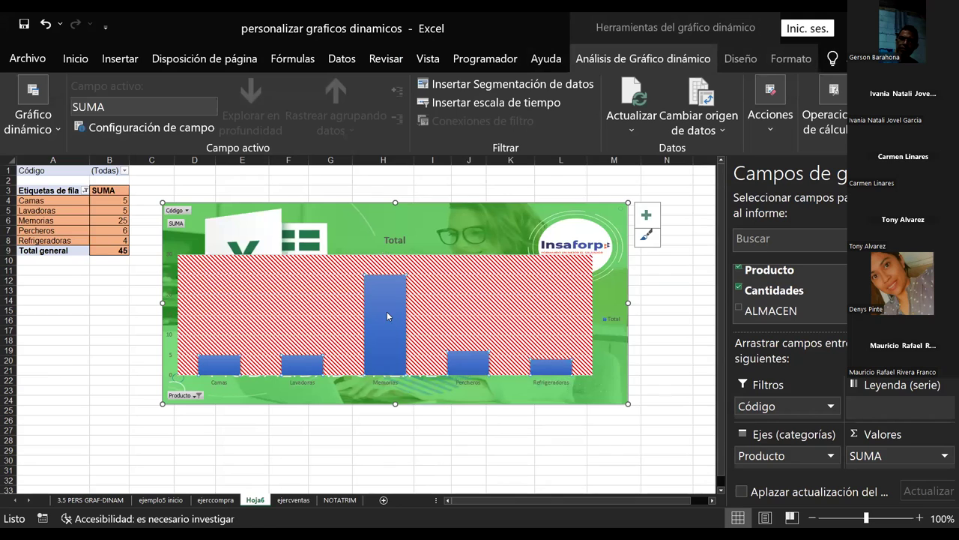
{"action": "left_click", "coordinate": [295, 301]}
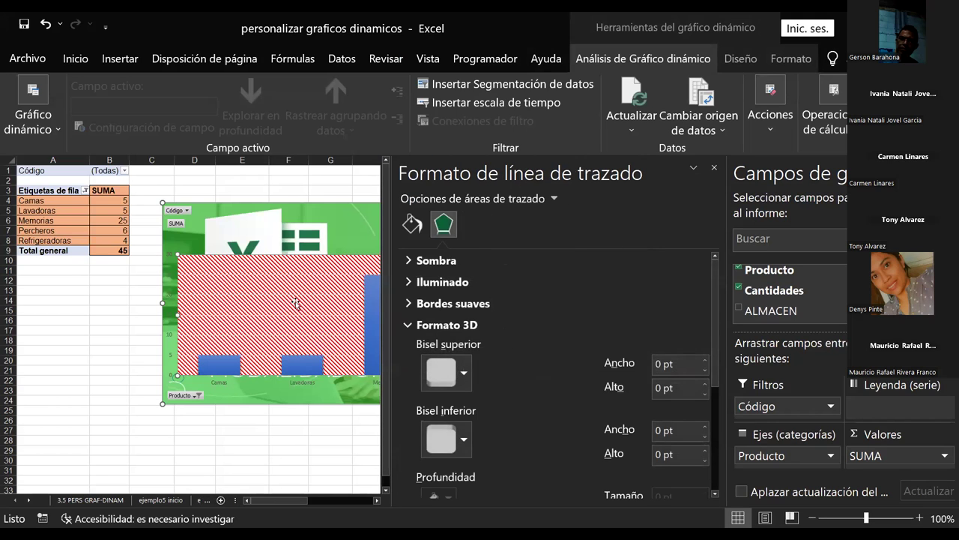
{"action": "left_click", "coordinate": [411, 223]}
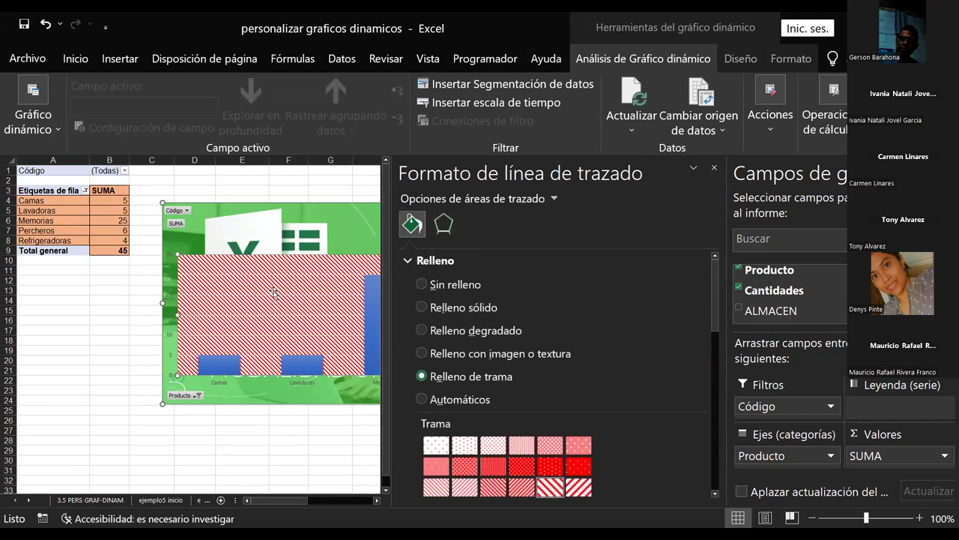
{"action": "left_click", "coordinate": [422, 354]}
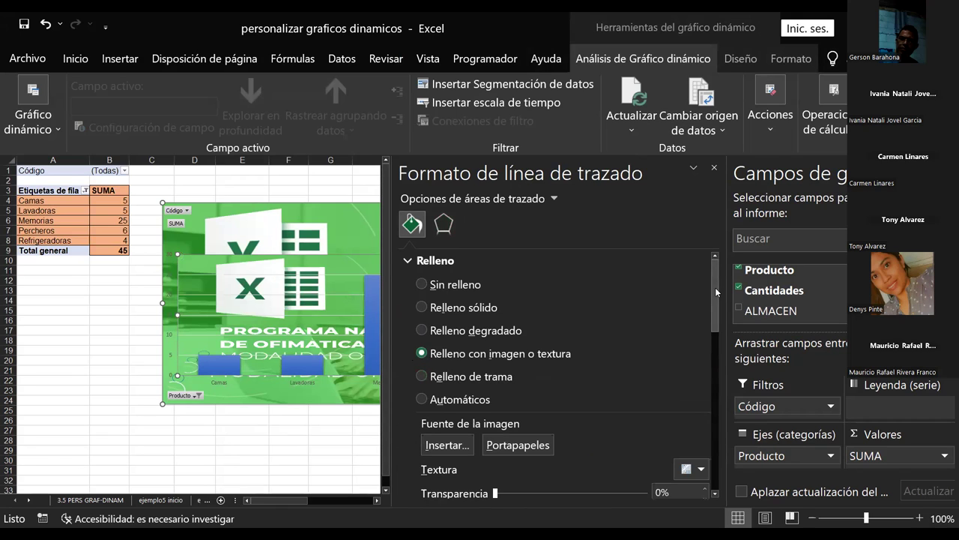
{"action": "scroll", "coordinate": [706, 317], "scroll_direction": "down", "scroll_amount": 3}
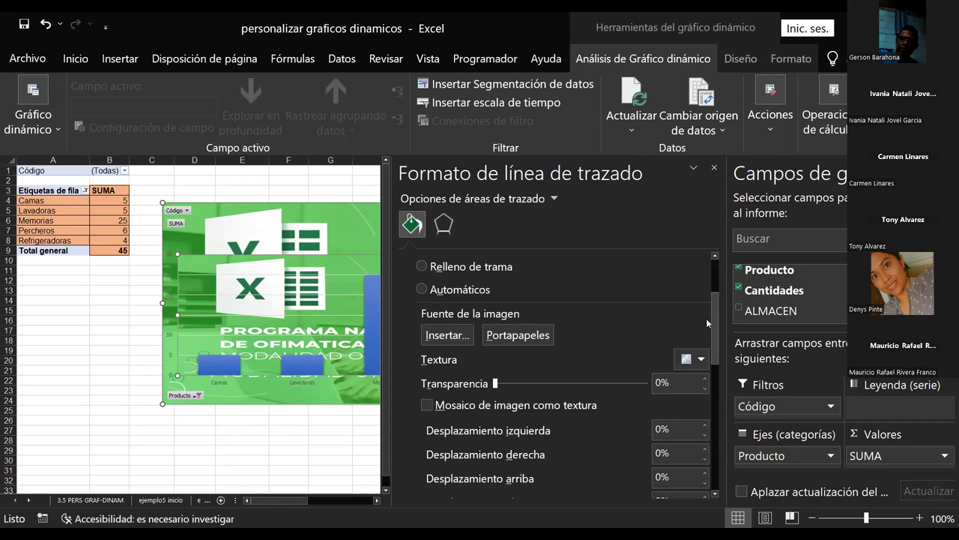
{"action": "left_click", "coordinate": [442, 327]}
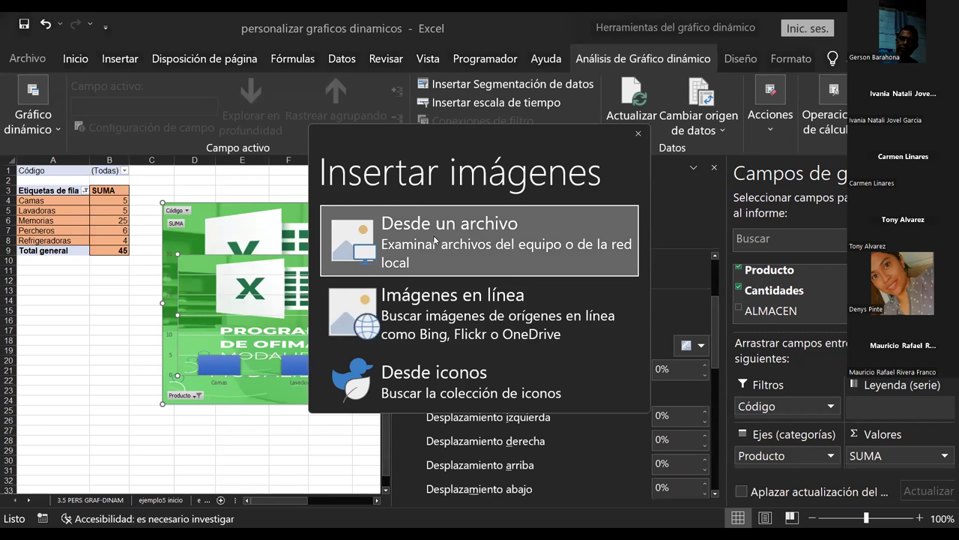
{"action": "left_click", "coordinate": [463, 250]}
{"action": "left_click", "coordinate": [252, 222]}
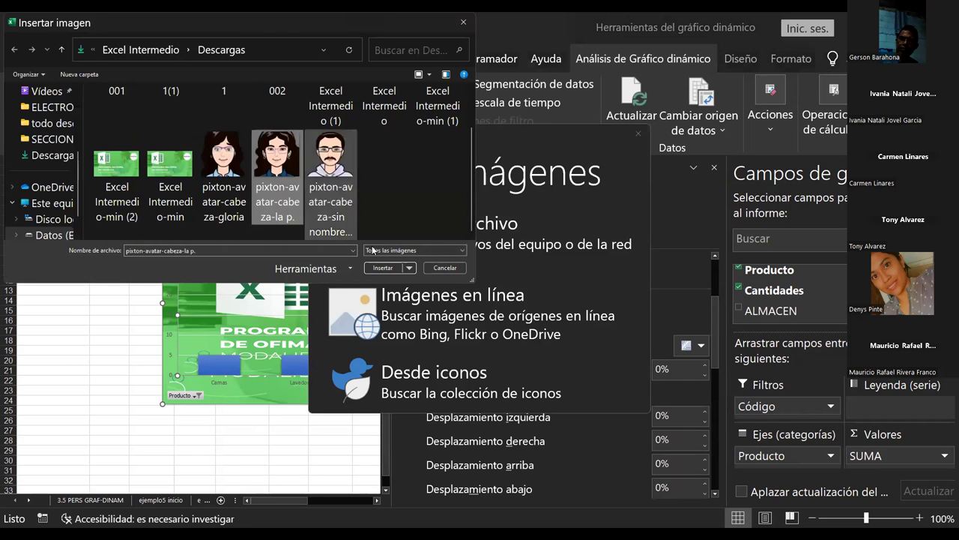
{"action": "left_click", "coordinate": [380, 268]}
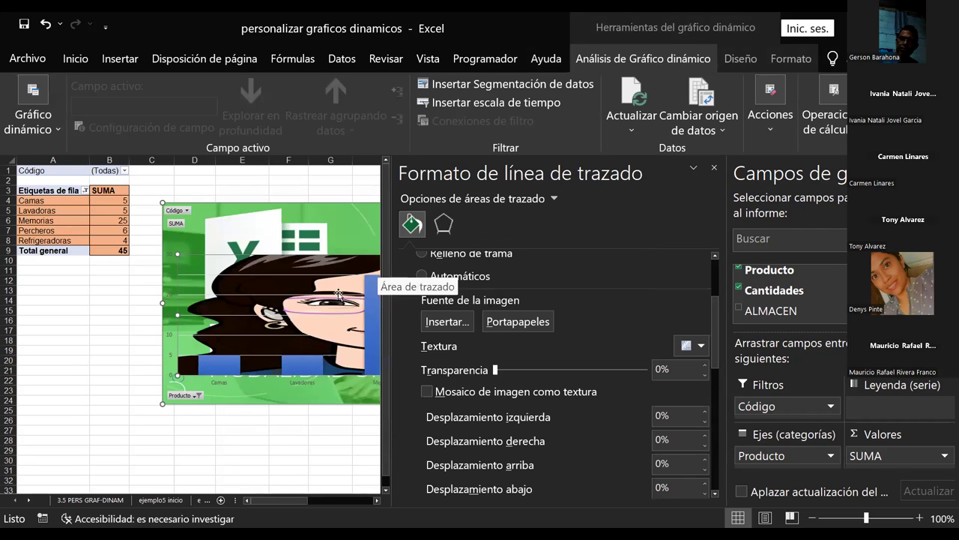
{"action": "left_click", "coordinate": [715, 168]}
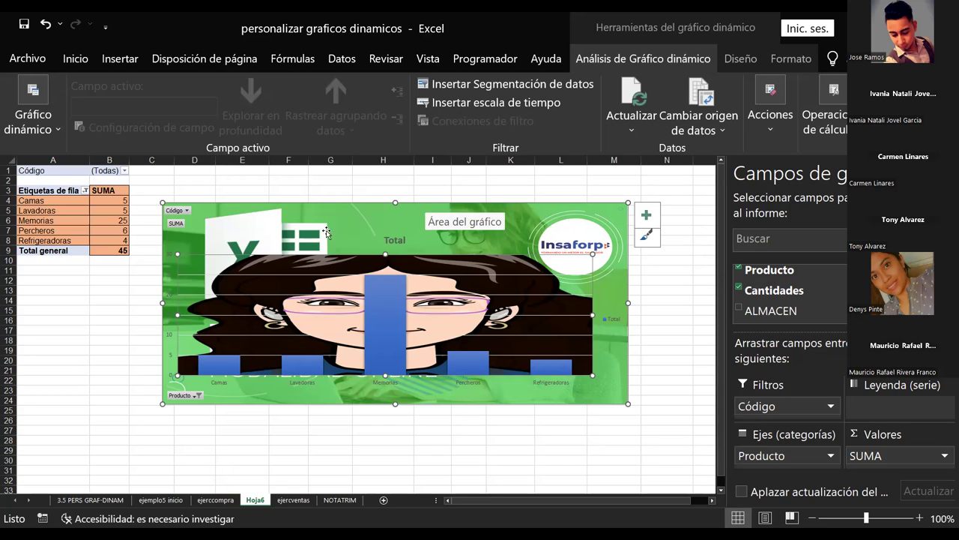
Set the product axis labels to 18 pt, then reopen the plot area's formatting
{"action": "left_click", "coordinate": [297, 383]}
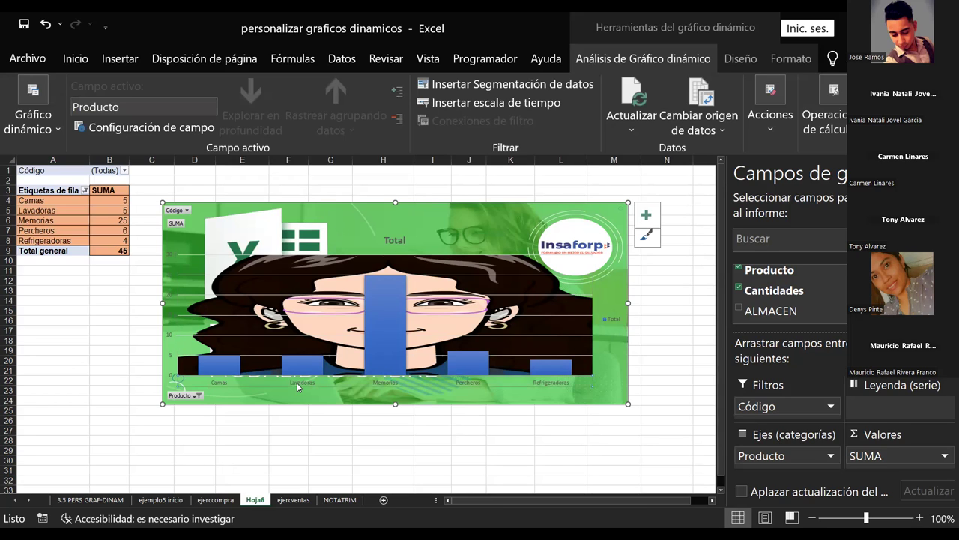
{"action": "double_click", "coordinate": [297, 382]}
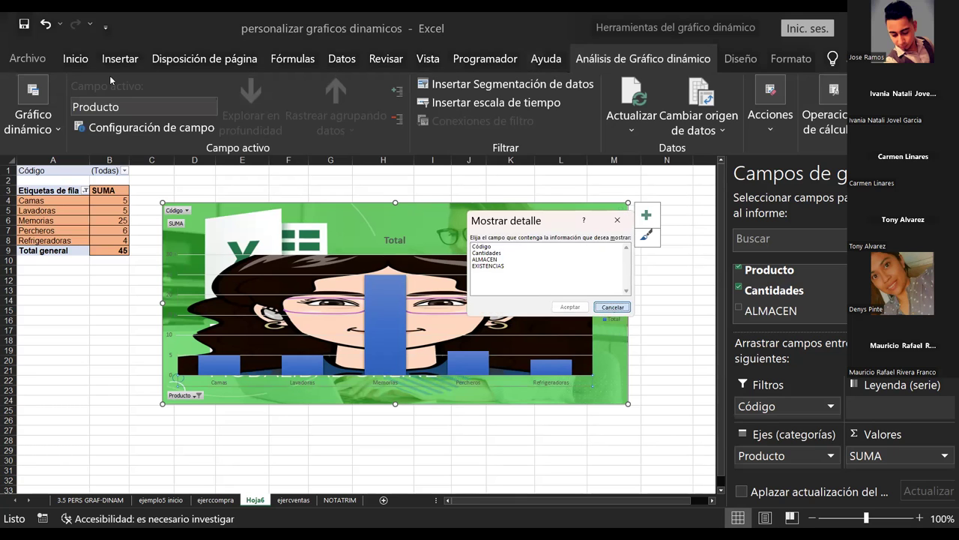
{"action": "key", "text": "Escape"}
{"action": "left_click", "coordinate": [75, 59]}
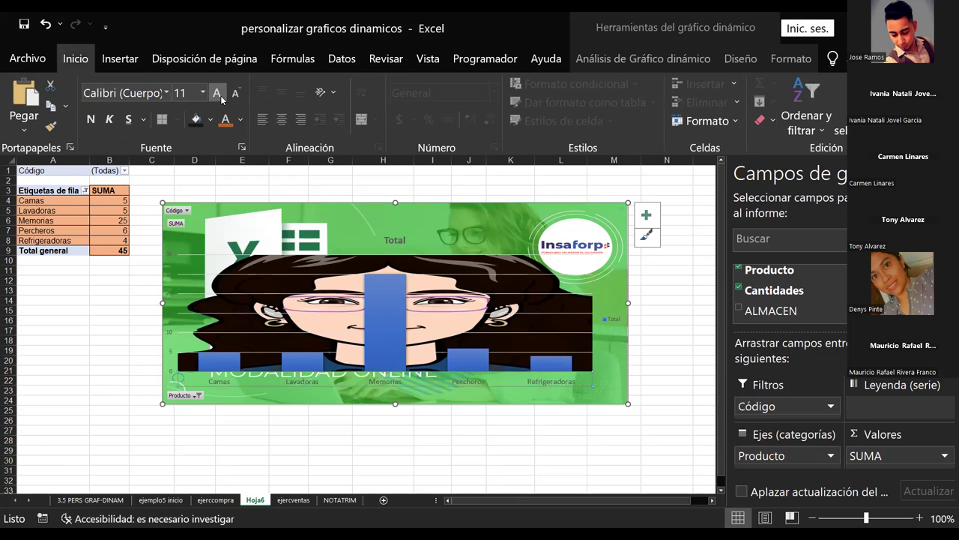
{"action": "left_click", "coordinate": [217, 92]}
{"action": "left_click", "coordinate": [217, 93]}
{"action": "left_click", "coordinate": [216, 92]}
{"action": "left_click", "coordinate": [216, 93]}
{"action": "left_click", "coordinate": [217, 93]}
{"action": "left_click", "coordinate": [217, 92]}
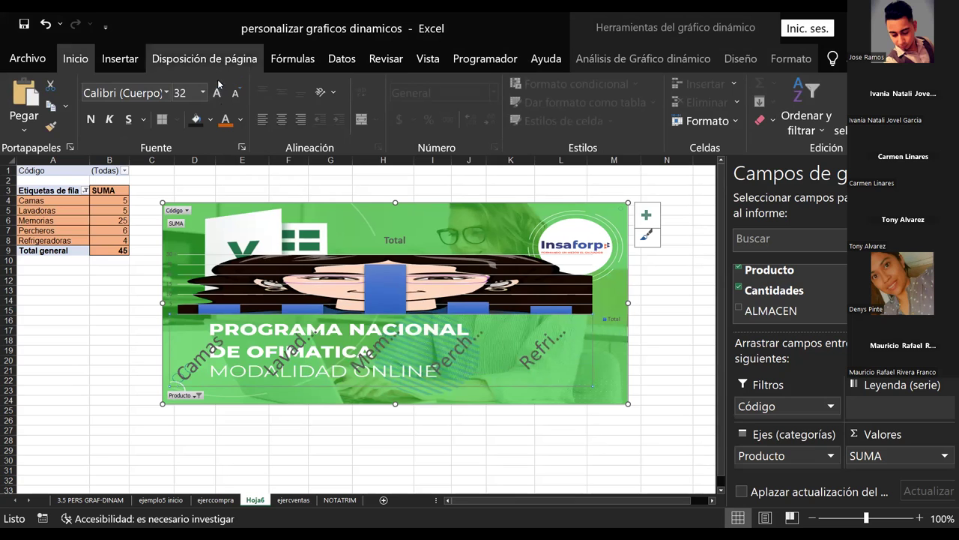
{"action": "left_click", "coordinate": [235, 93]}
{"action": "left_click", "coordinate": [236, 94]}
{"action": "left_click", "coordinate": [235, 93]}
{"action": "left_click", "coordinate": [235, 94]}
{"action": "left_click", "coordinate": [235, 94]}
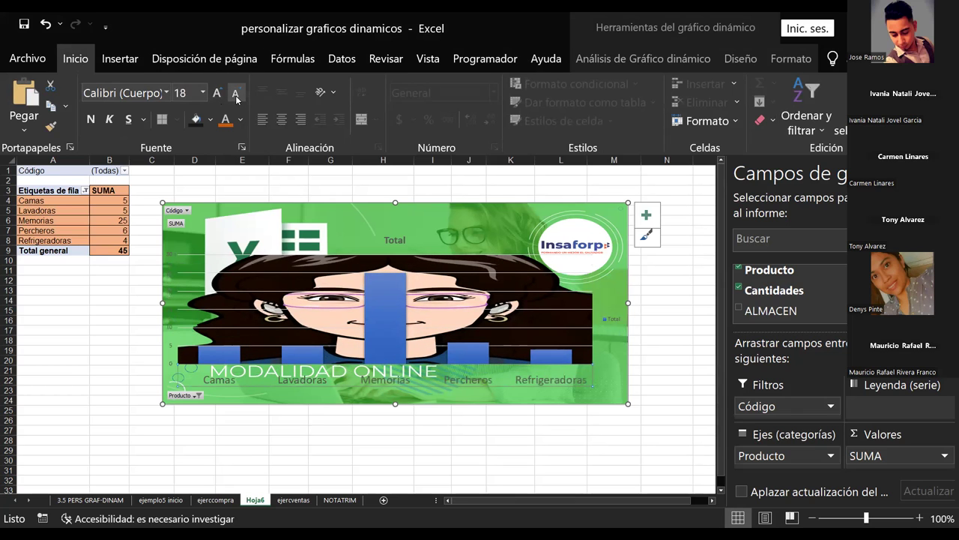
{"action": "left_click", "coordinate": [347, 299]}
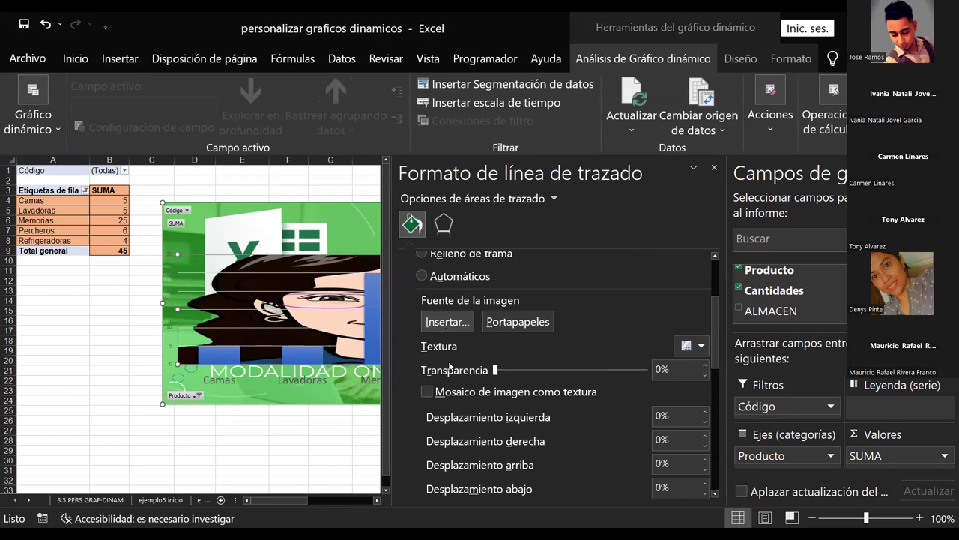
Swap the plot area picture for Excel Intermedio-min from Descargas and close the pane
{"action": "left_click", "coordinate": [341, 266]}
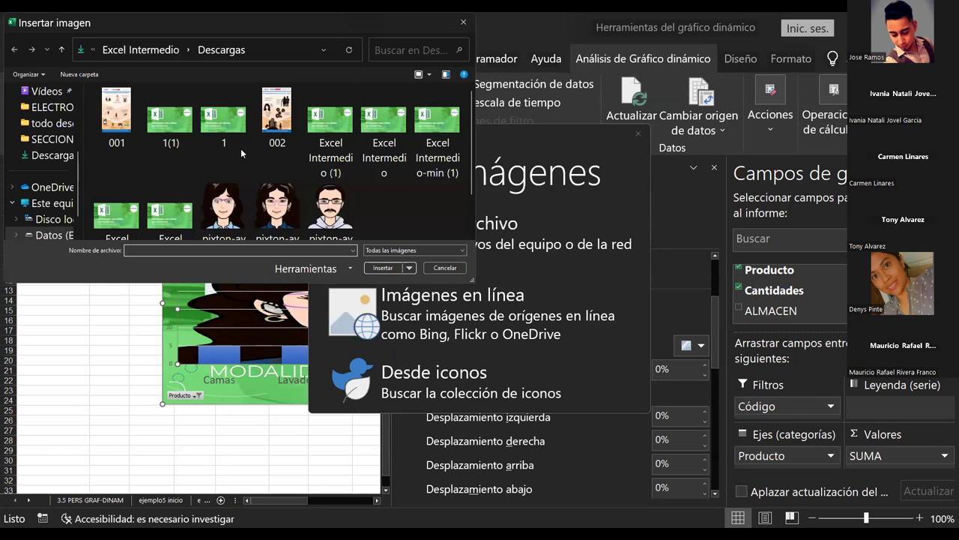
{"action": "mouse_move", "coordinate": [223, 119]}
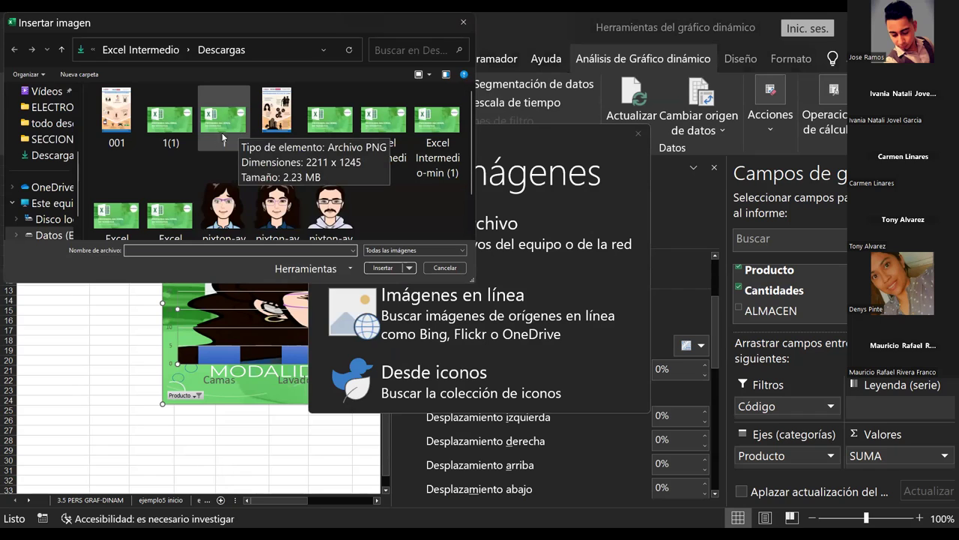
{"action": "scroll", "coordinate": [372, 151], "scroll_direction": "down", "scroll_amount": 1}
{"action": "scroll", "coordinate": [372, 150], "scroll_direction": "up", "scroll_amount": 1}
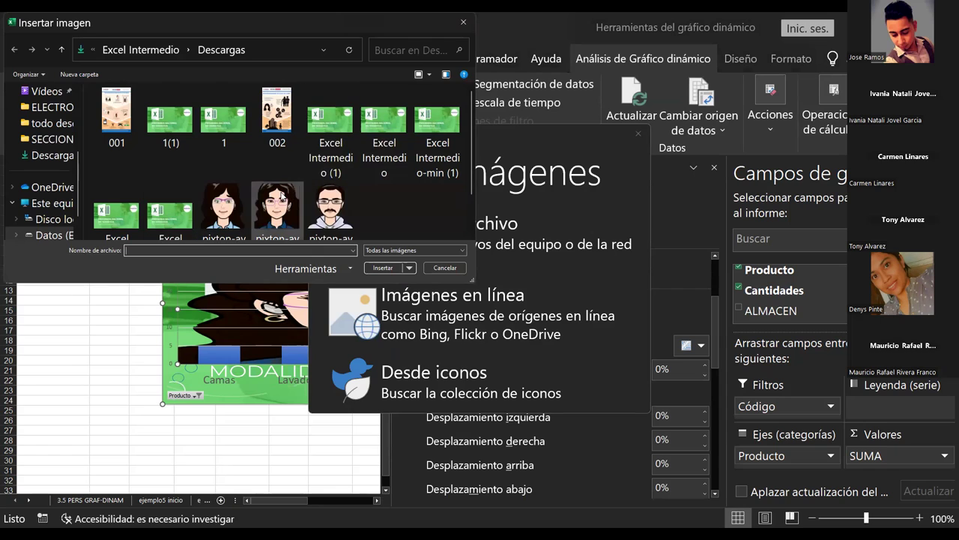
{"action": "left_click", "coordinate": [177, 218]}
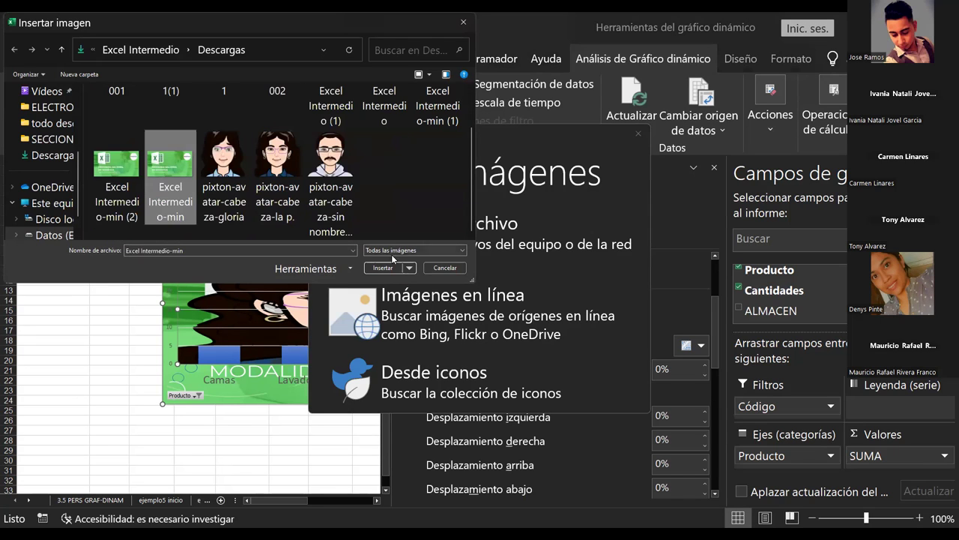
{"action": "left_click", "coordinate": [377, 268]}
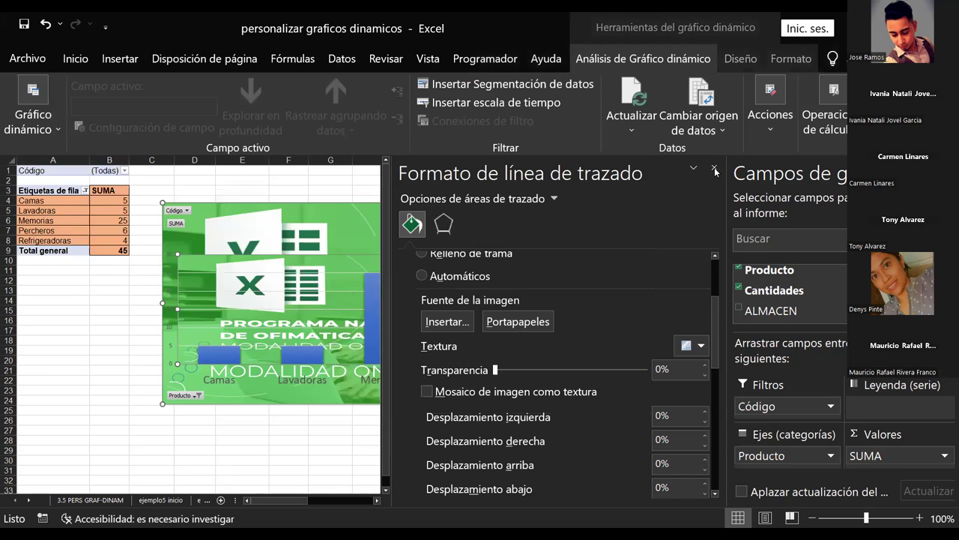
{"action": "left_click", "coordinate": [714, 167]}
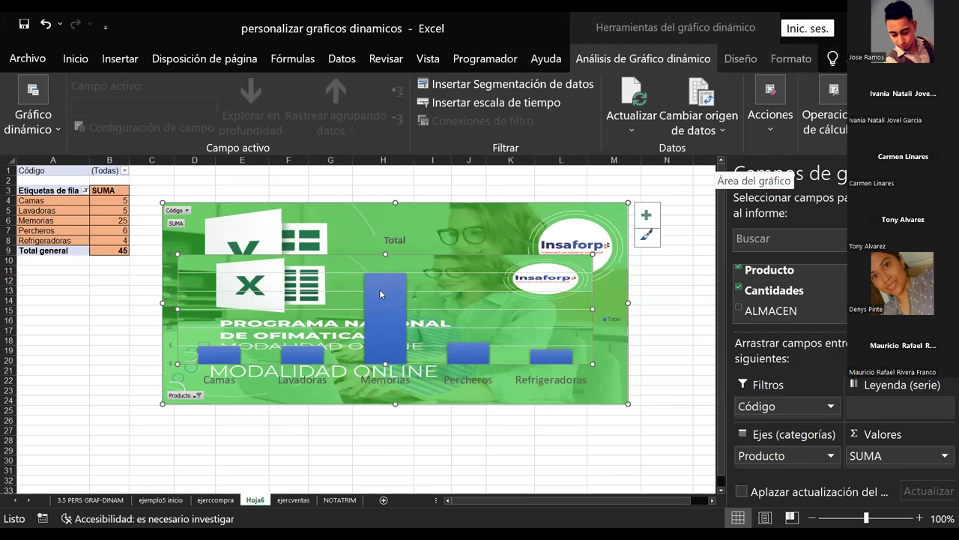
Shift the plot area up and right inside the chart, then deselect the chart
{"action": "mouse_move", "coordinate": [336, 256]}
{"action": "left_mouse_down"}
{"action": "mouse_move", "coordinate": [359, 237]}
{"action": "mouse_move", "coordinate": [318, 262]}
{"action": "mouse_move", "coordinate": [321, 242]}
{"action": "mouse_move", "coordinate": [377, 237]}
{"action": "mouse_move", "coordinate": [390, 284]}
{"action": "left_mouse_up"}
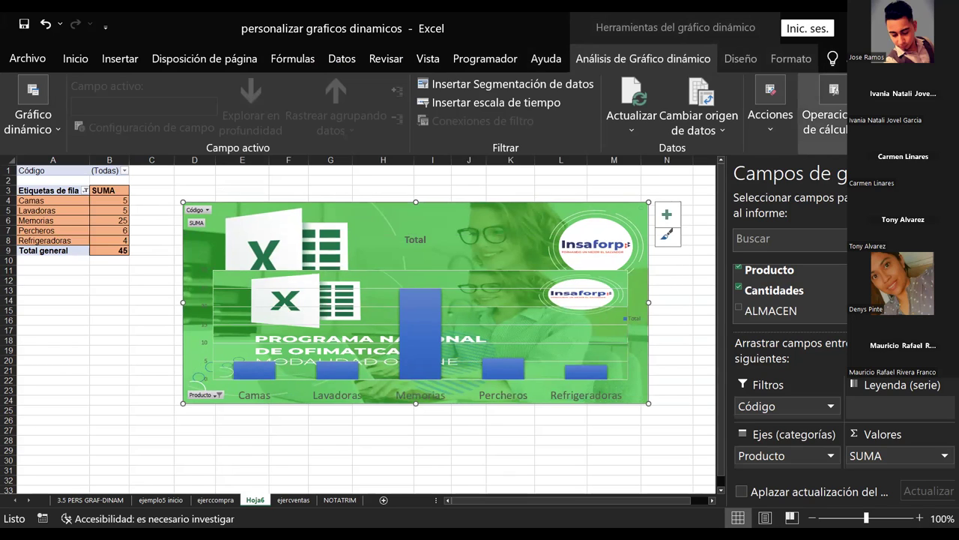
{"action": "left_click", "coordinate": [320, 192]}
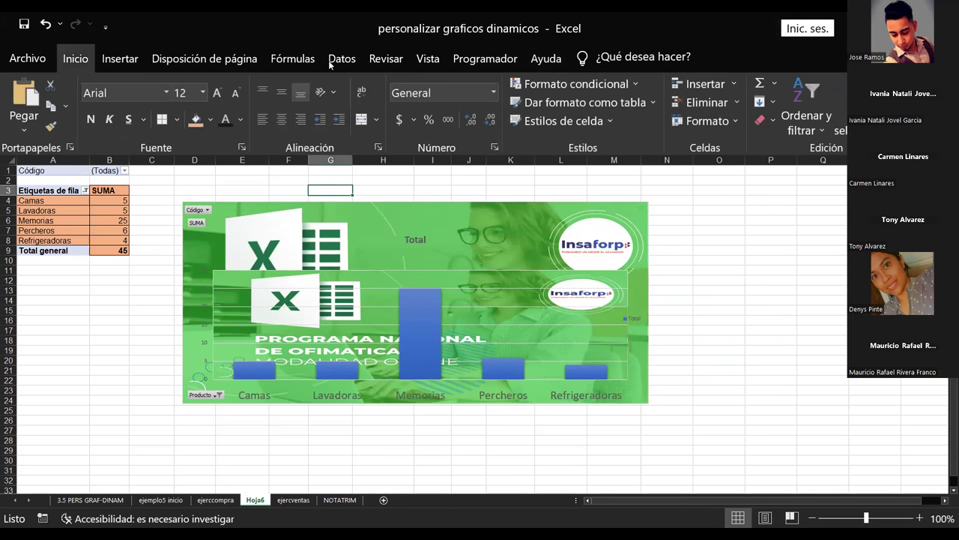